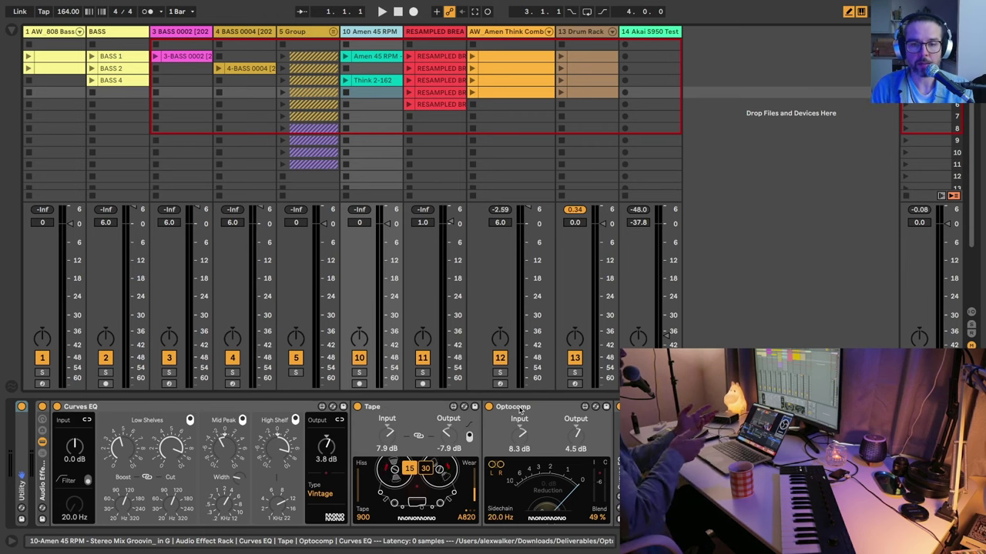
# Reset the Akai S950 Test track's volume to 0 dB and inspect its Tape and Optocomp effects.
pyautogui.click(639, 222)
pyautogui.press('Delete')
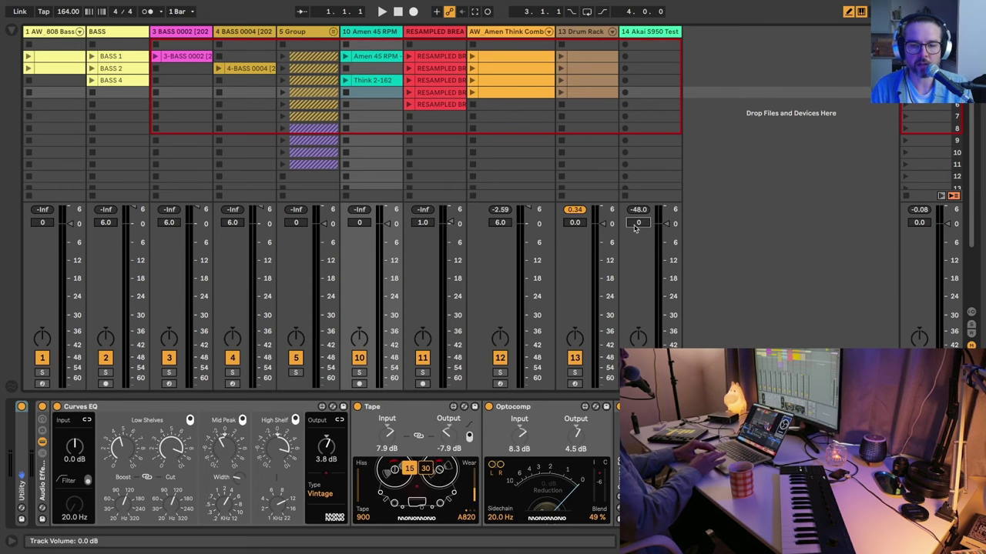
pyautogui.click(647, 93)
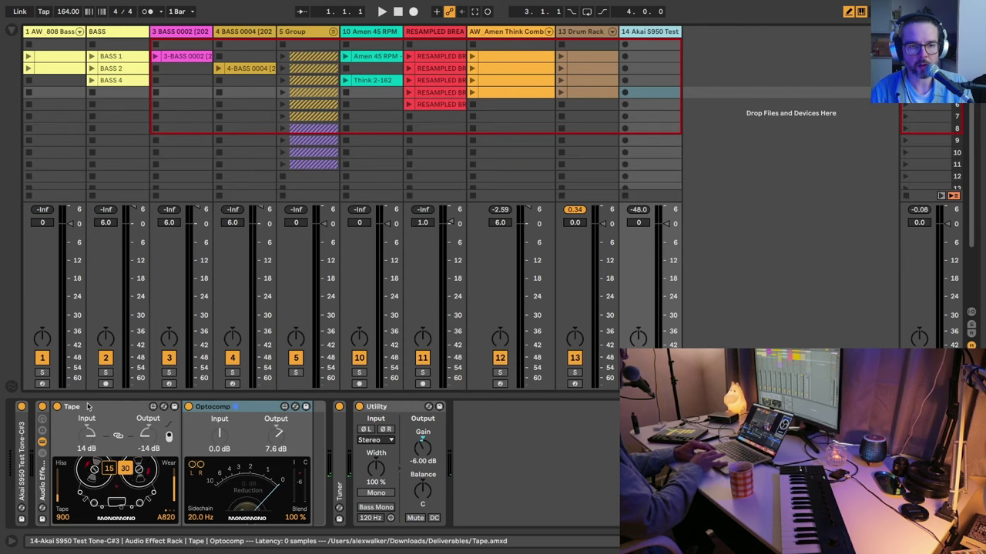
pyautogui.click(85, 405)
pyautogui.click(229, 408)
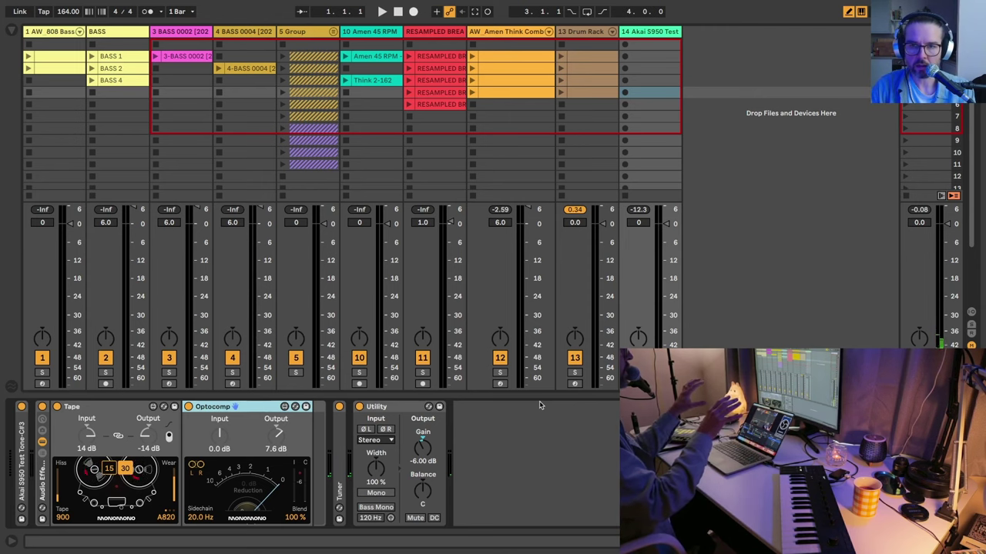
# Extend the Test Tone sampler's volume release to 39 s, fold it, and choose tape speed 15.
pyautogui.doubleClick(20, 442)
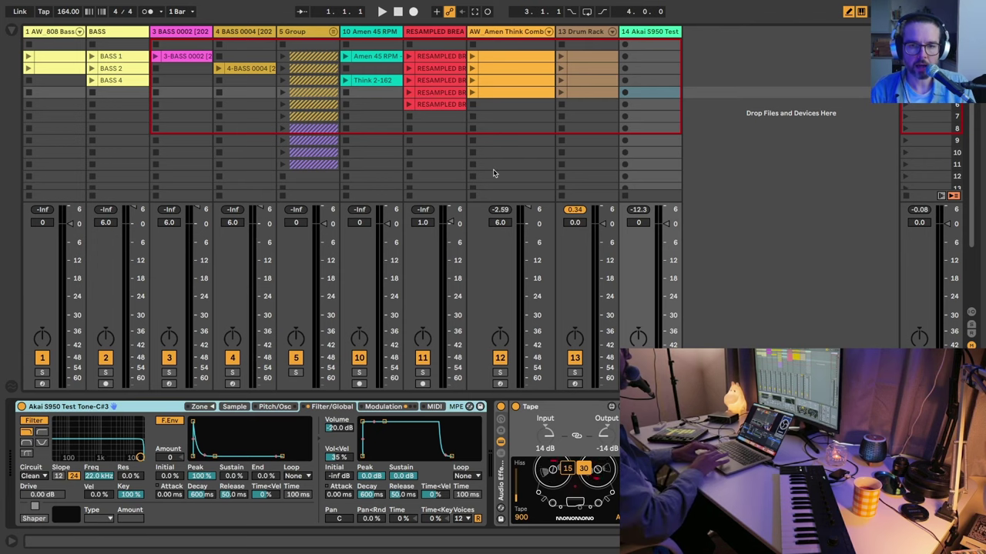
pyautogui.moveTo(402, 495); pyautogui.dragTo(402, 432)
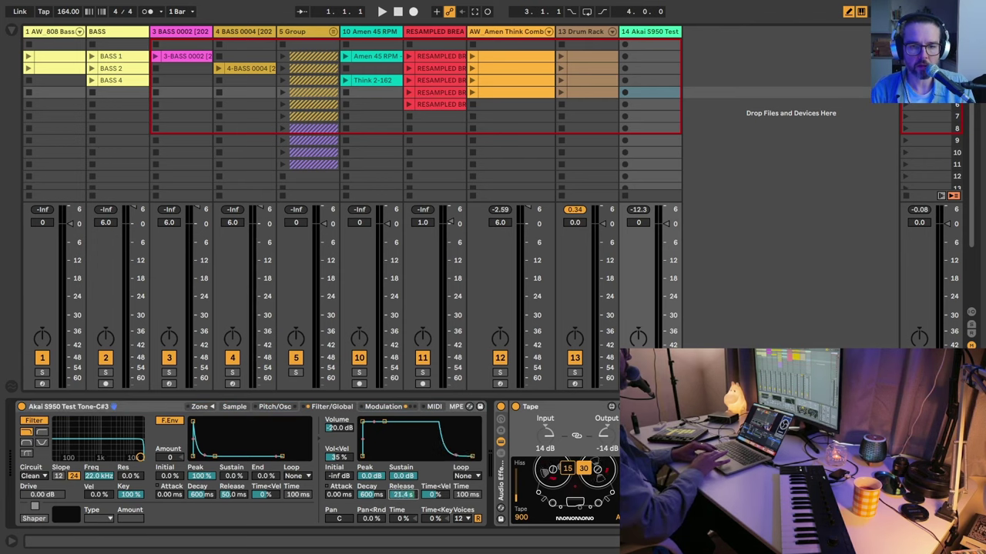
pyautogui.moveTo(402, 494); pyautogui.dragTo(402, 478)
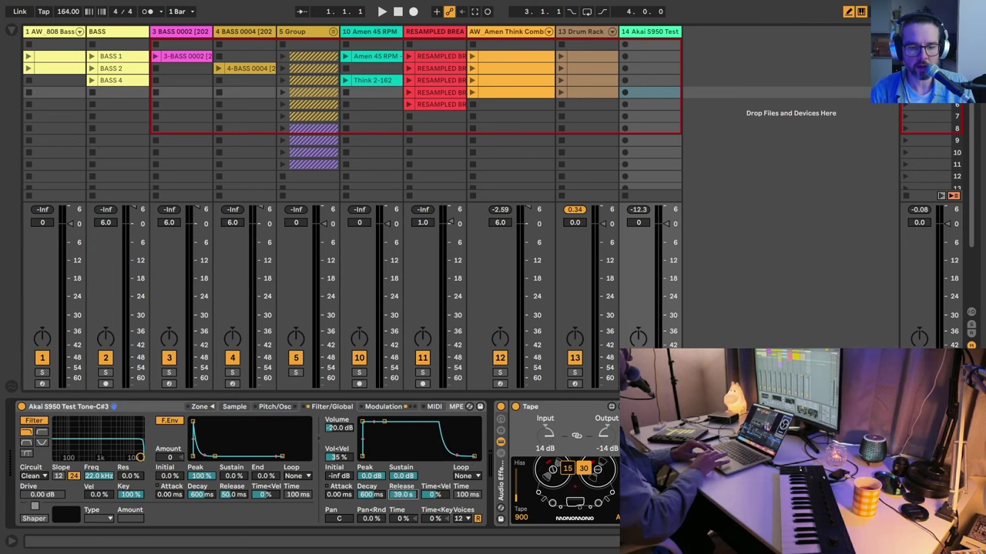
pyautogui.doubleClick(95, 408)
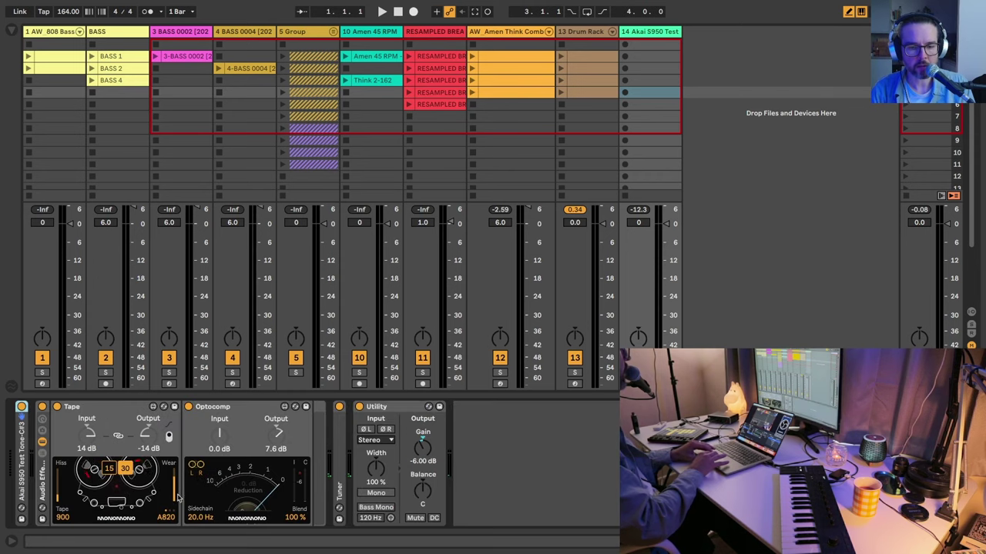
pyautogui.click(110, 469)
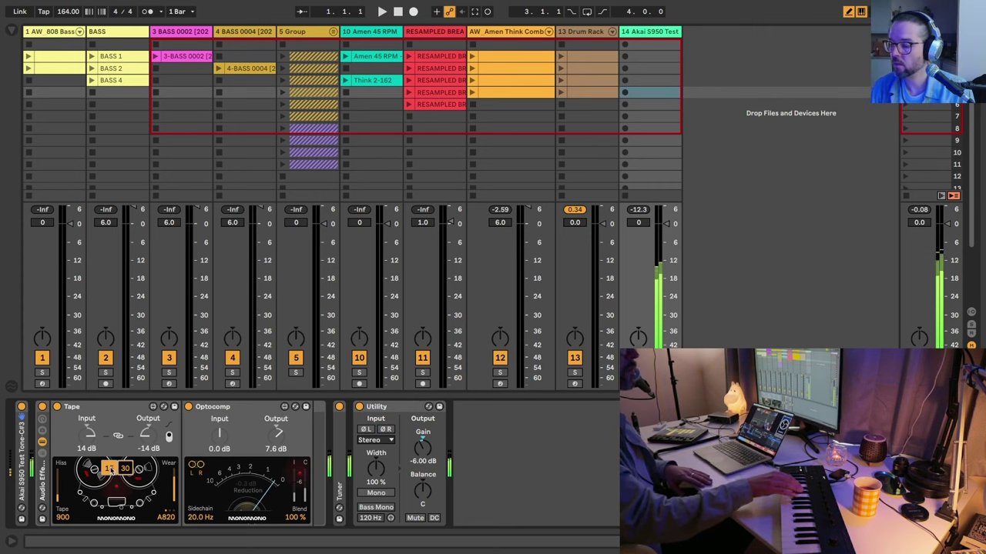
# Unfold the Test Tone sampler's filter and envelope controls, with release at 12.8 s.
pyautogui.doubleClick(25, 485)
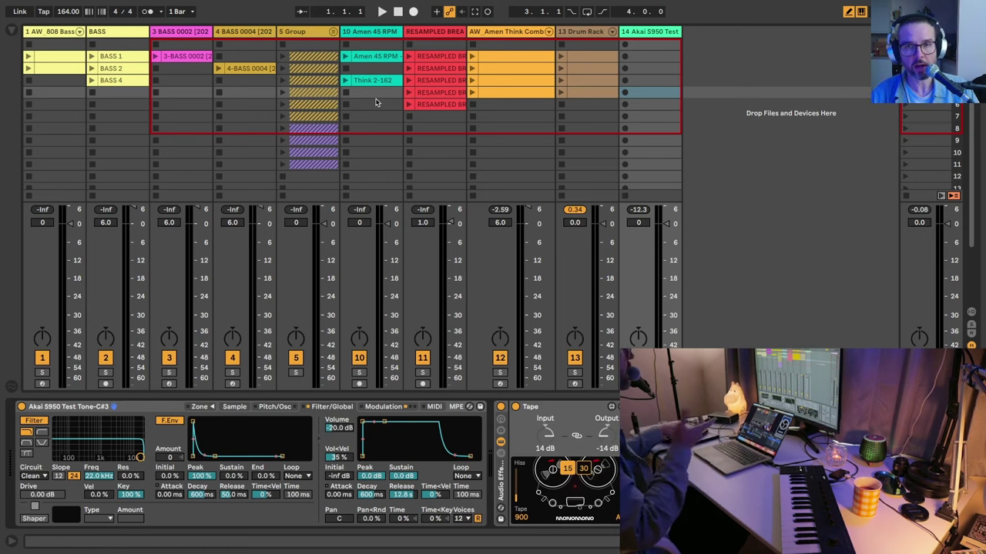
# Launch the Drum Rack breaks on rows 3, 2 and 1, returning to row 4 between each.
pyautogui.press('Left')
pyautogui.press('Return')
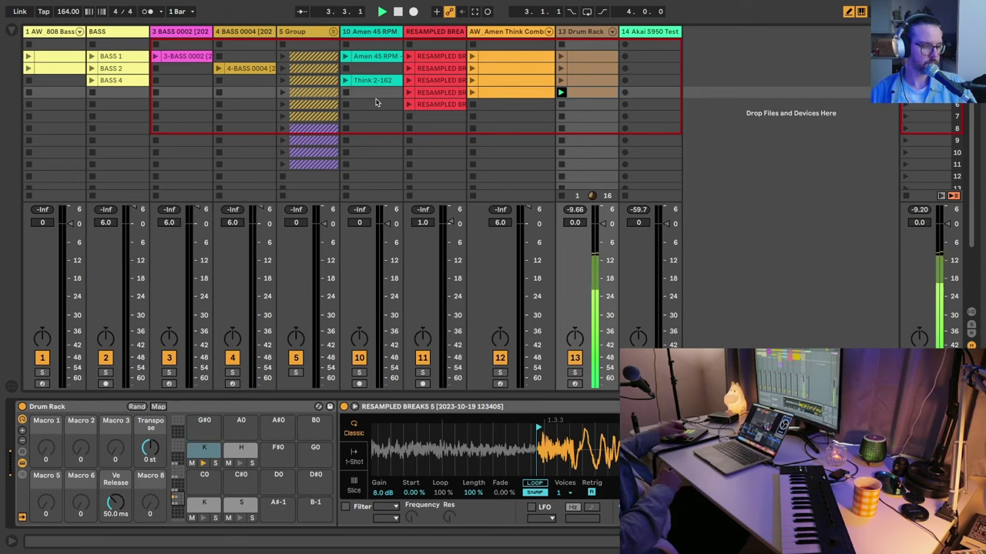
pyautogui.press('Up')
pyautogui.press('Return')
pyautogui.press('Down')
pyautogui.press('Return')
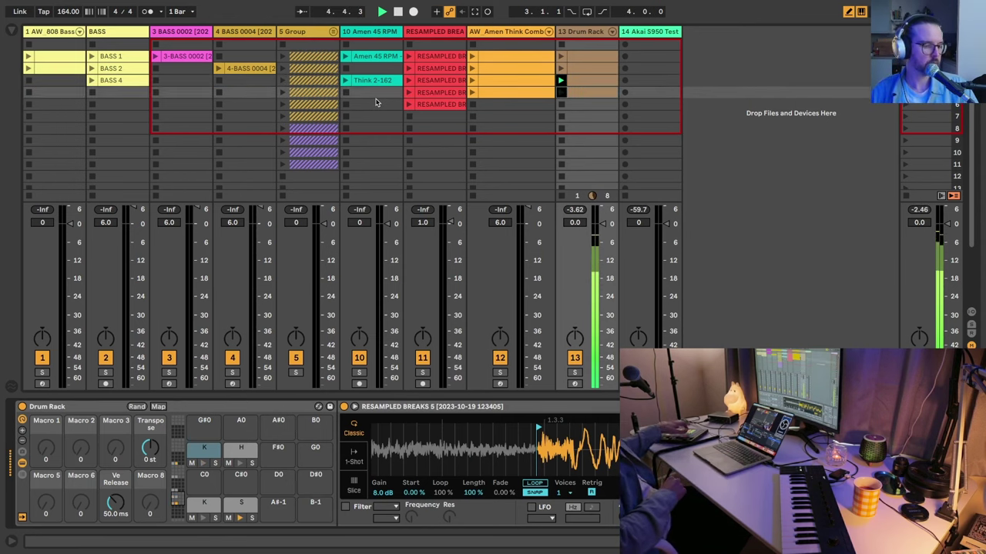
pyautogui.press('Up')
pyautogui.press('Up')
pyautogui.press('Return')
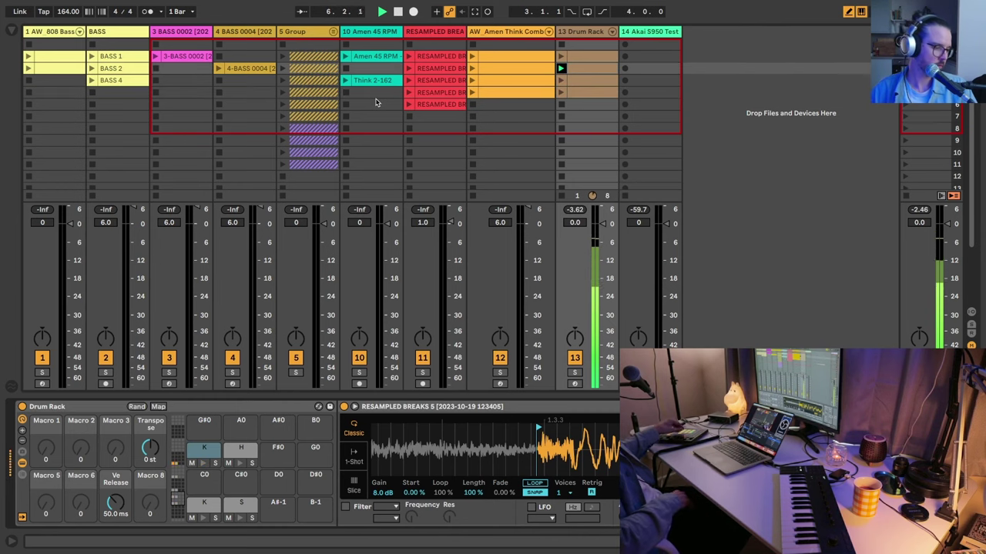
pyautogui.press('Down')
pyautogui.press('Down')
pyautogui.press('Return')
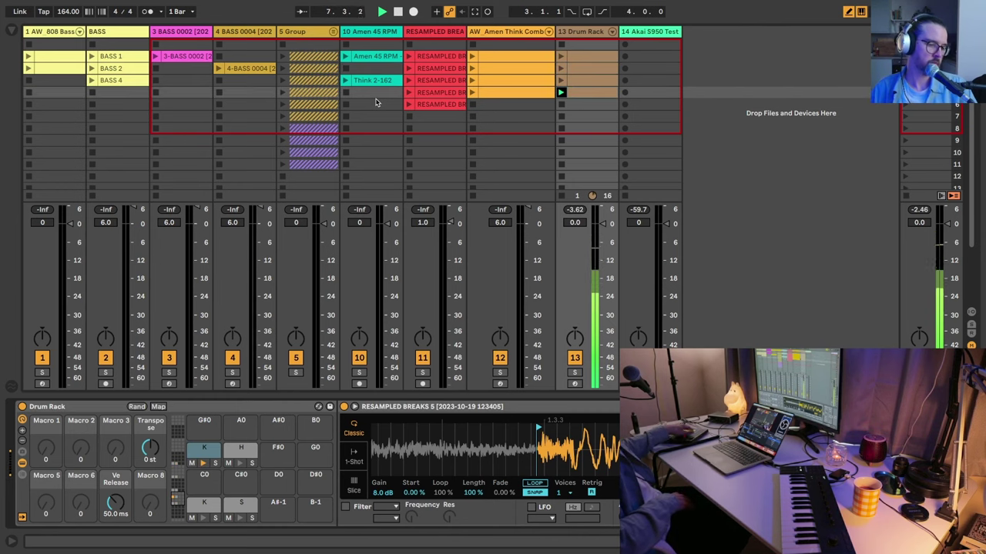
pyautogui.press('Up')
pyautogui.press('Up')
pyautogui.press('Up')
pyautogui.press('Return')
# Layer track 12's row 3 and 4 breaks, move up to the row 2 and 1 breaks, then stop.
pyautogui.press('Down')
pyautogui.press('Down')
pyautogui.press('Down')
pyautogui.press('Return')
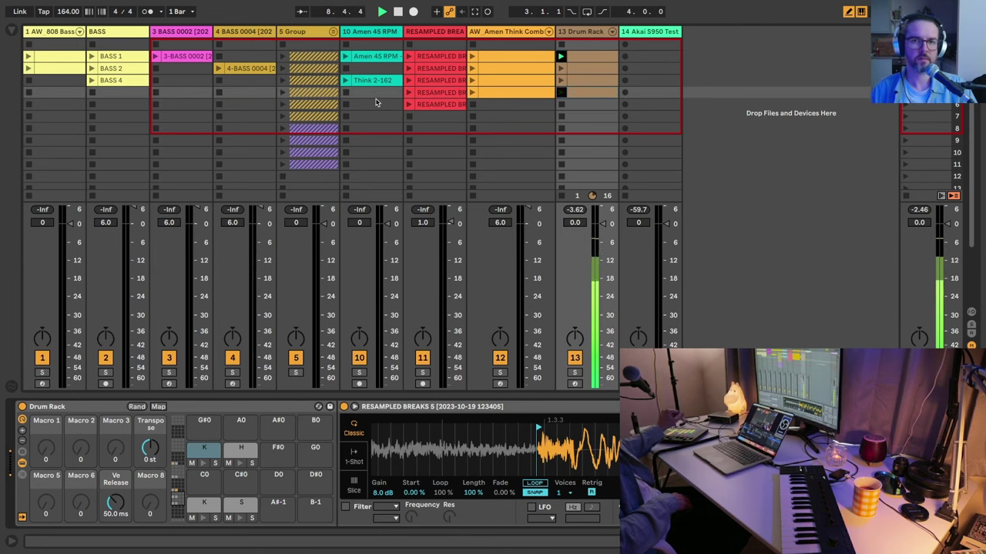
pyautogui.press('Left')
pyautogui.press('Up')
pyautogui.press('Return')
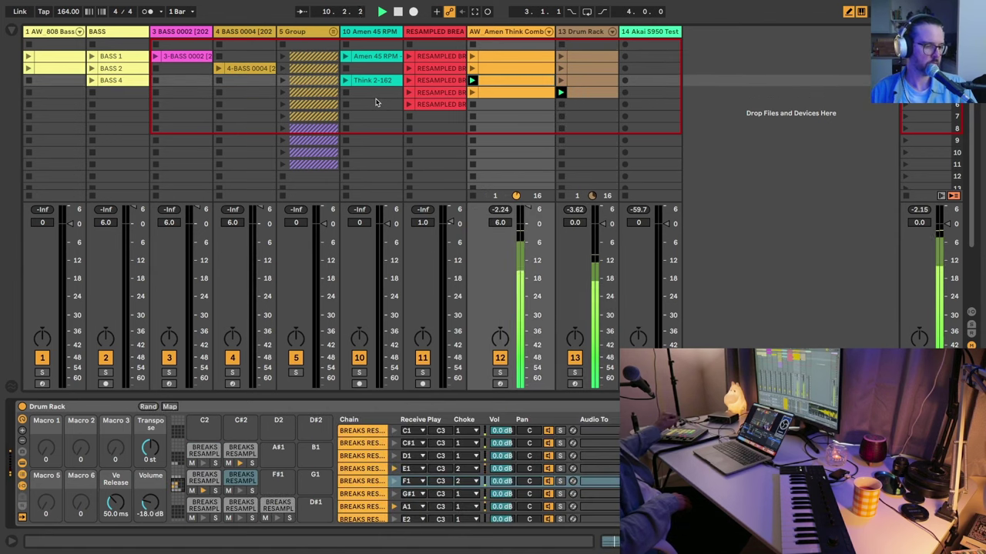
pyautogui.press('Down')
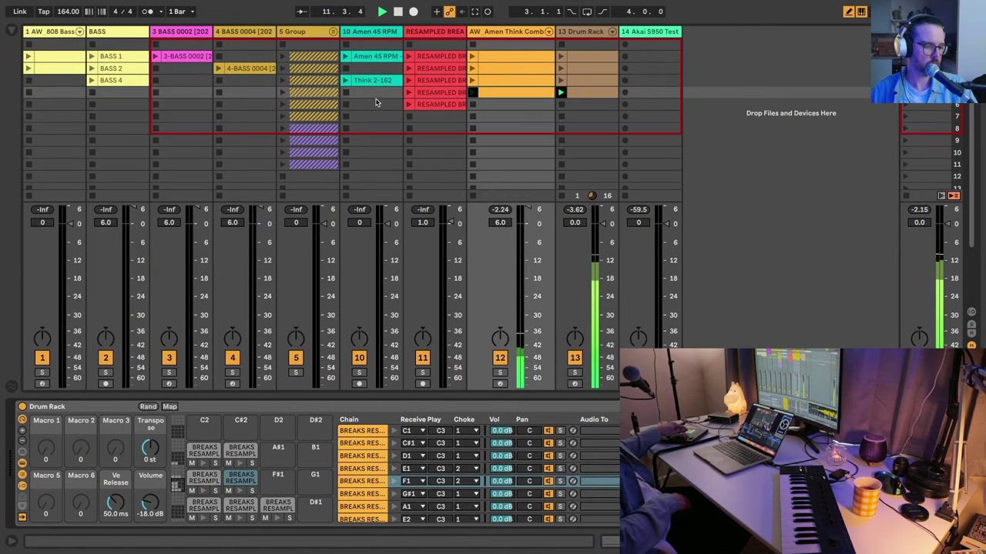
pyautogui.press('Return')
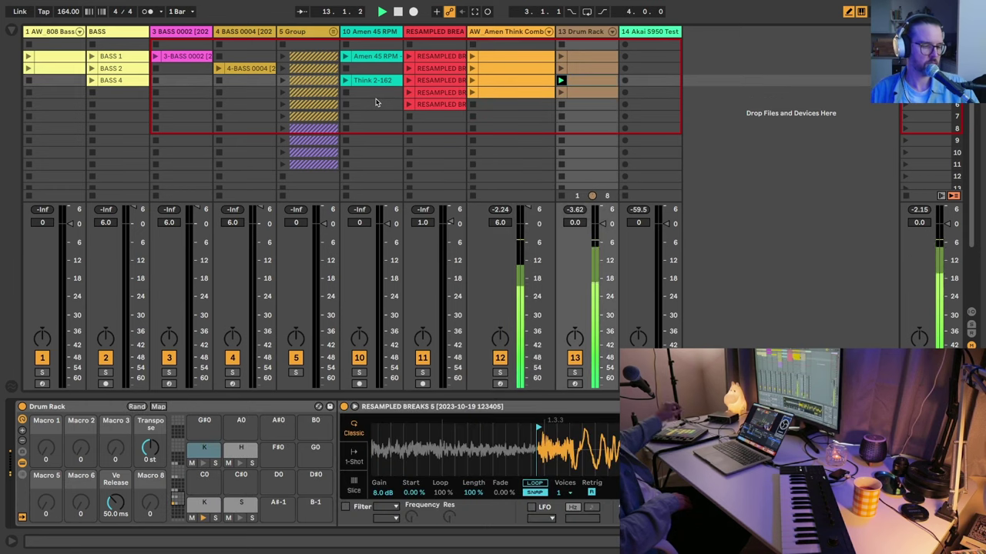
pyautogui.press('Up')
pyautogui.press('Return')
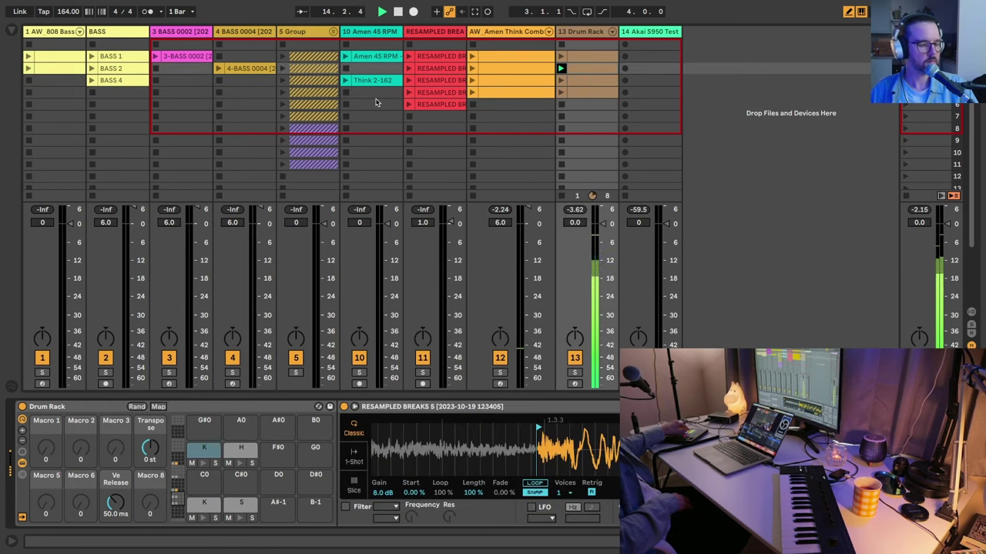
pyautogui.press('Up')
pyautogui.press('Return')
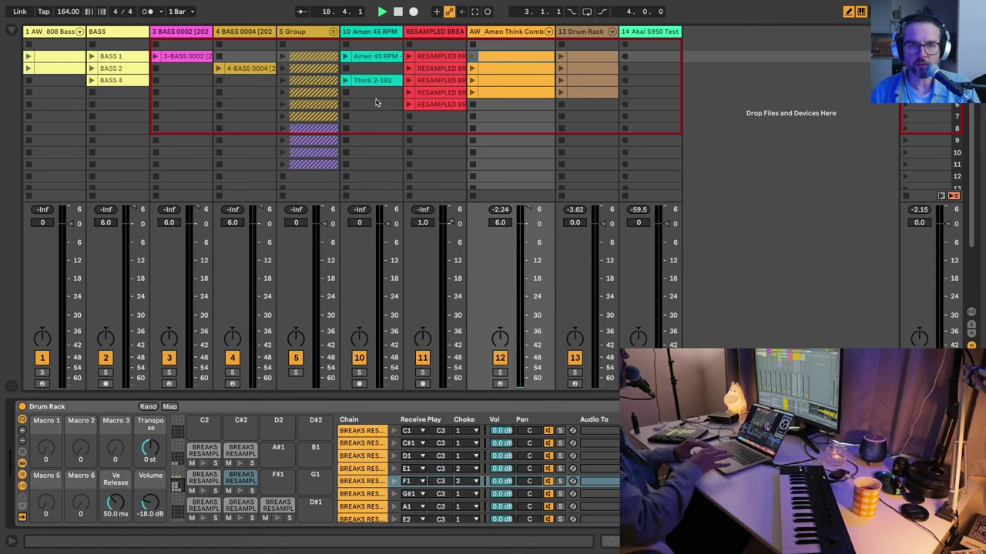
pyautogui.press('space')
# Ungroup the Amen 45 RPM track's rack so only the Utility device remains.
pyautogui.click(379, 29)
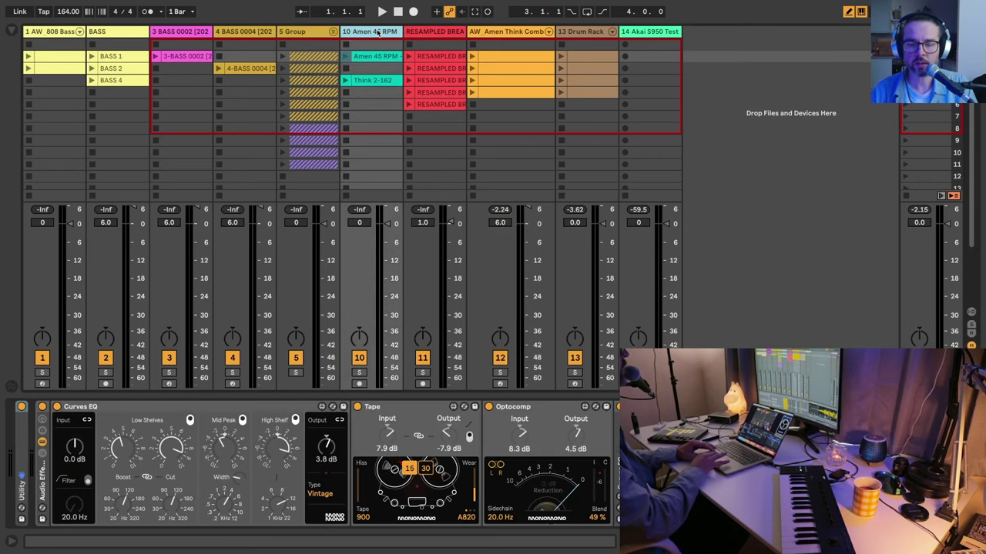
pyautogui.click(43, 469)
pyautogui.hotkey('ctrl', 'shift', 'g')
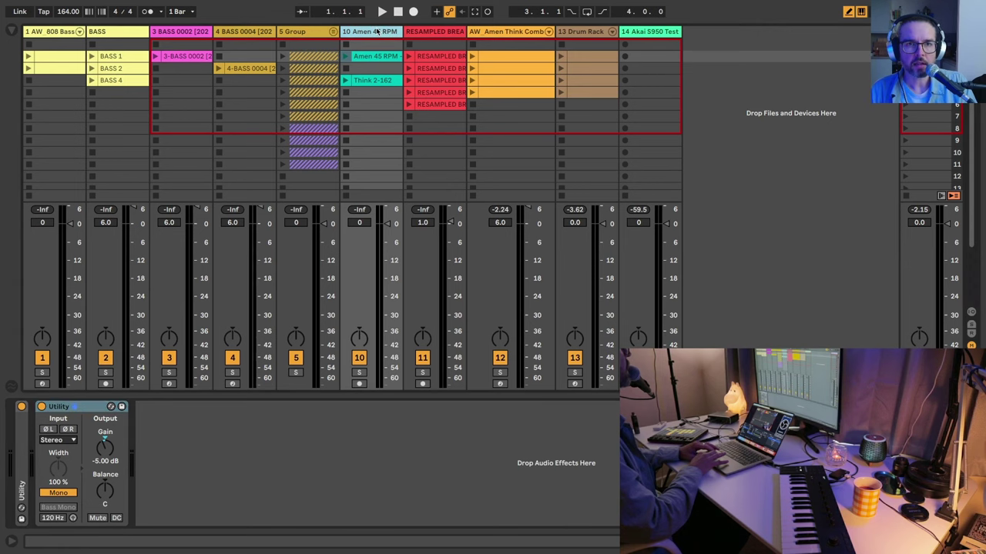
# Check the Amen 45 RPM clip's waveform, then open the browser to Downloads > Deliverables.
pyautogui.hotkey('shift', 'Tab')
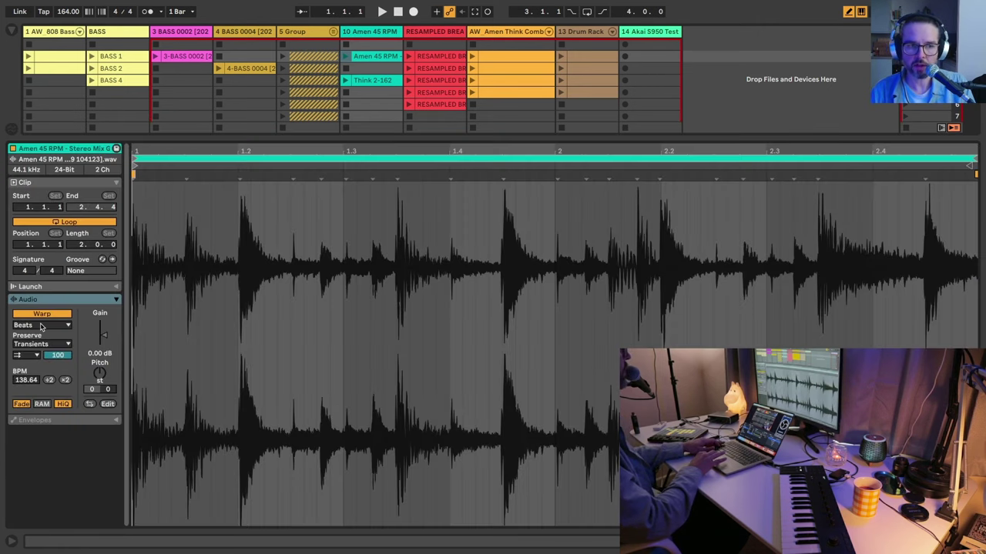
pyautogui.hotkey('shift', 'Tab')
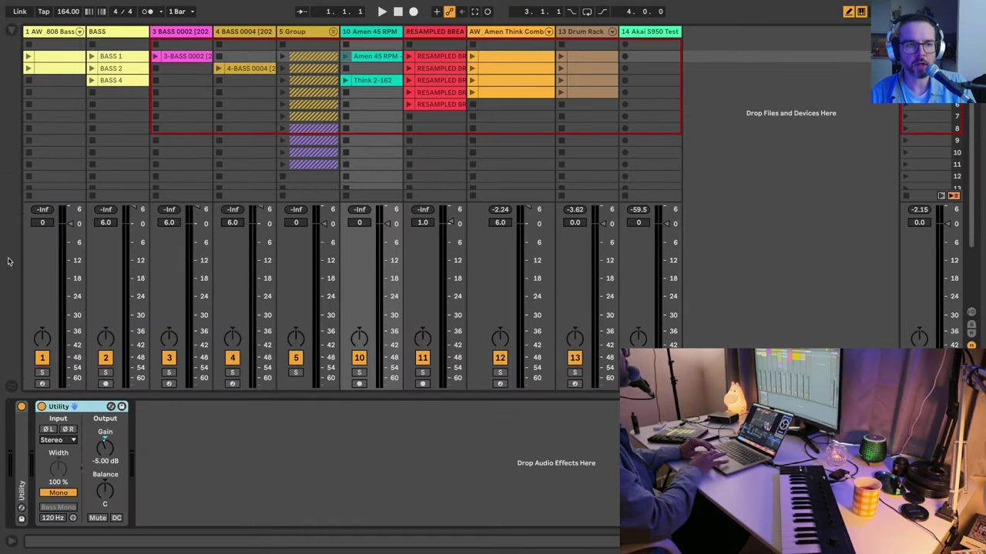
pyautogui.click(11, 32)
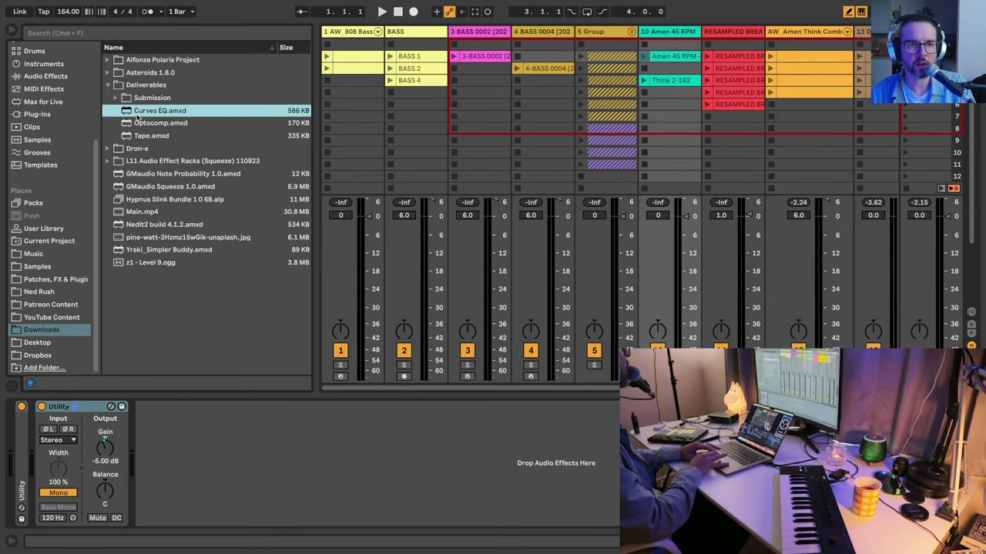
# Insert Curves EQ on the Amen track, narrow the browser and play the clip.
pyautogui.moveTo(137, 116); pyautogui.dragTo(40, 462)
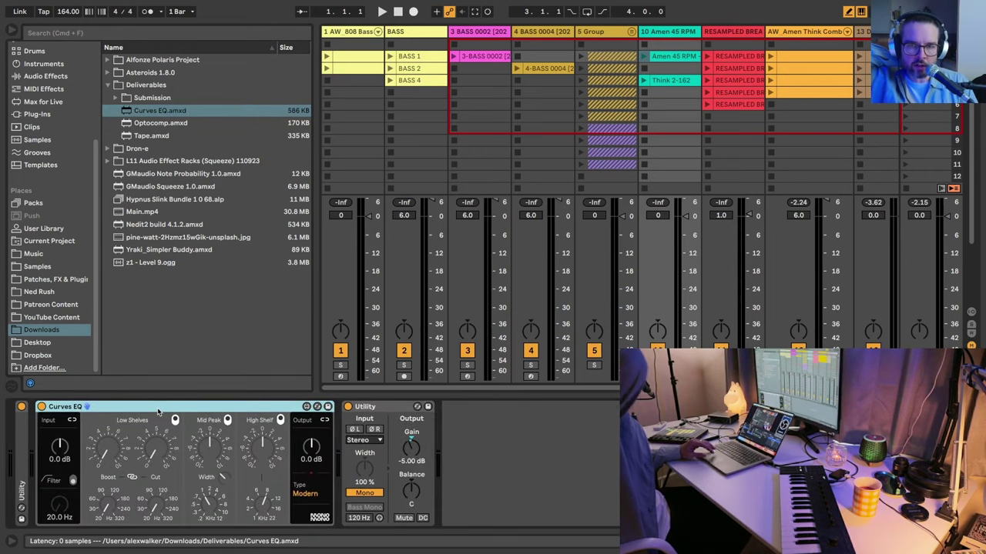
pyautogui.moveTo(312, 180); pyautogui.dragTo(283, 181)
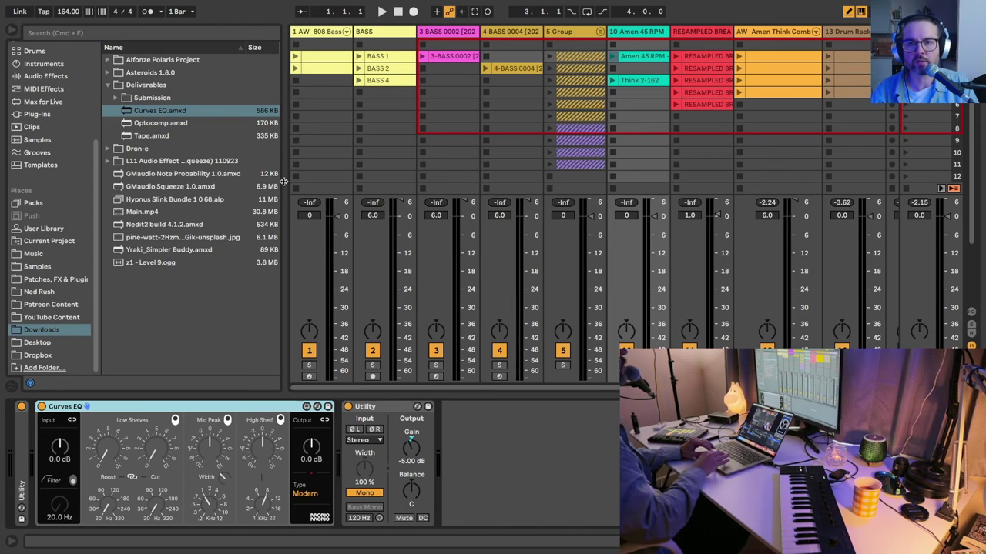
pyautogui.click(612, 56)
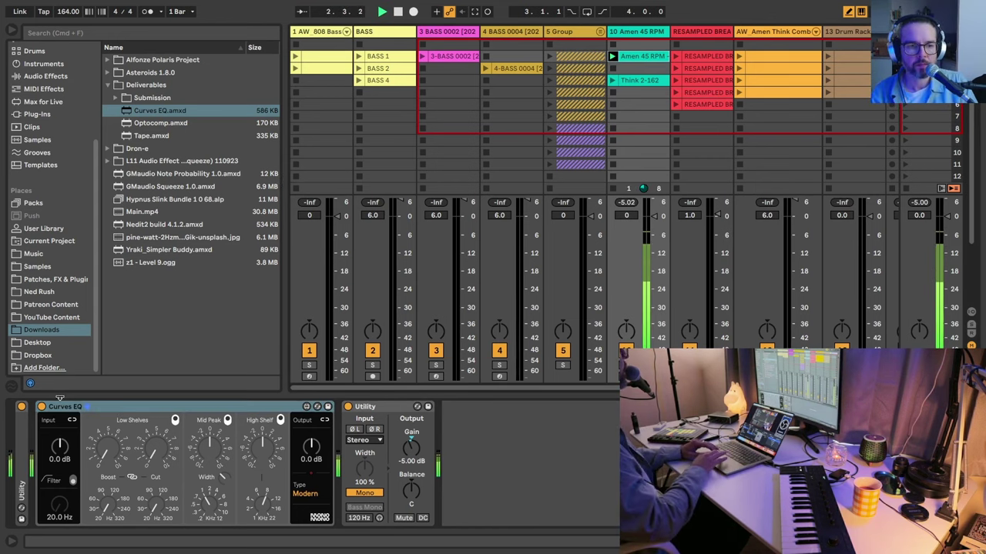
# Add a Utility before Curves EQ and compare its mono setting during playback.
pyautogui.moveTo(365, 407); pyautogui.dragTo(49, 462)
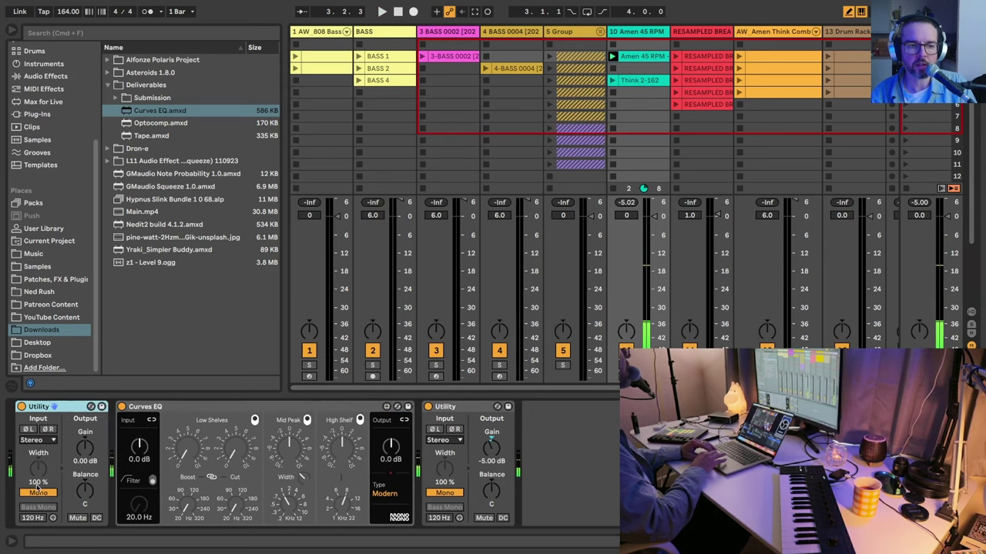
pyautogui.click(37, 494)
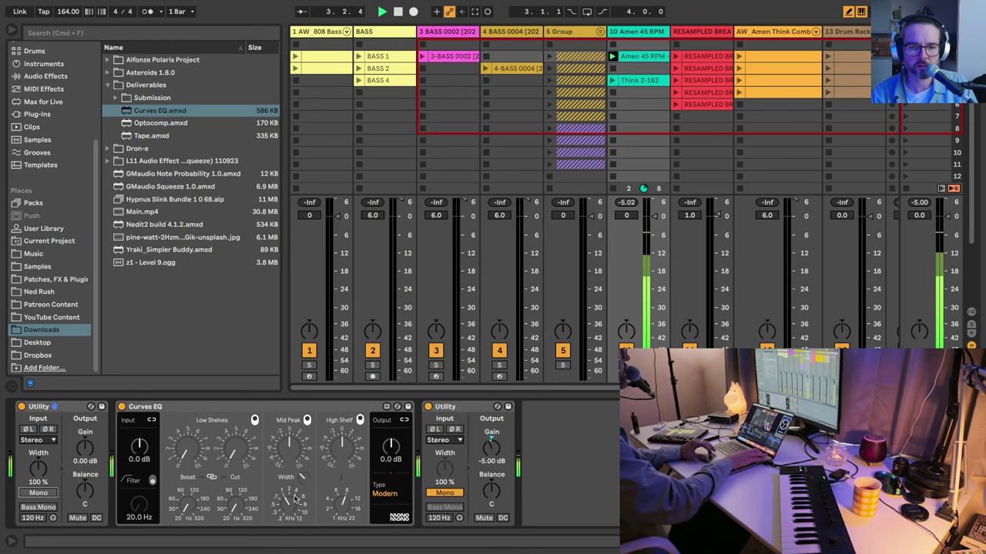
pyautogui.click(446, 495)
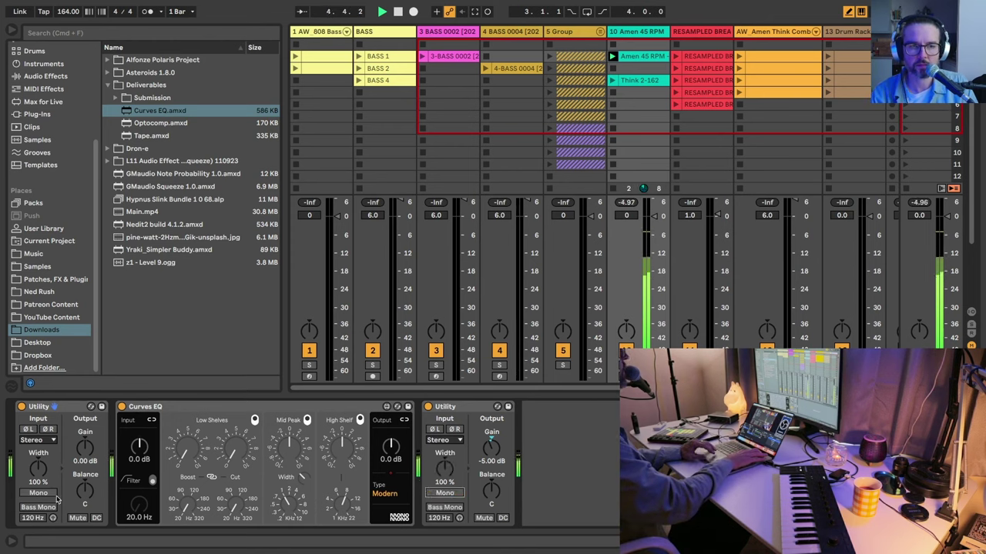
pyautogui.press('space')
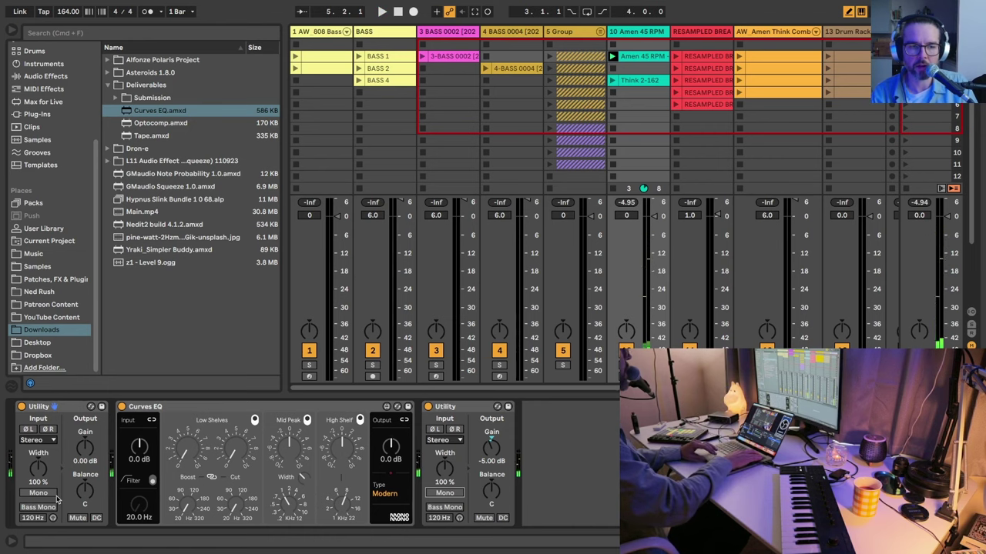
pyautogui.press('space')
pyautogui.click(40, 494)
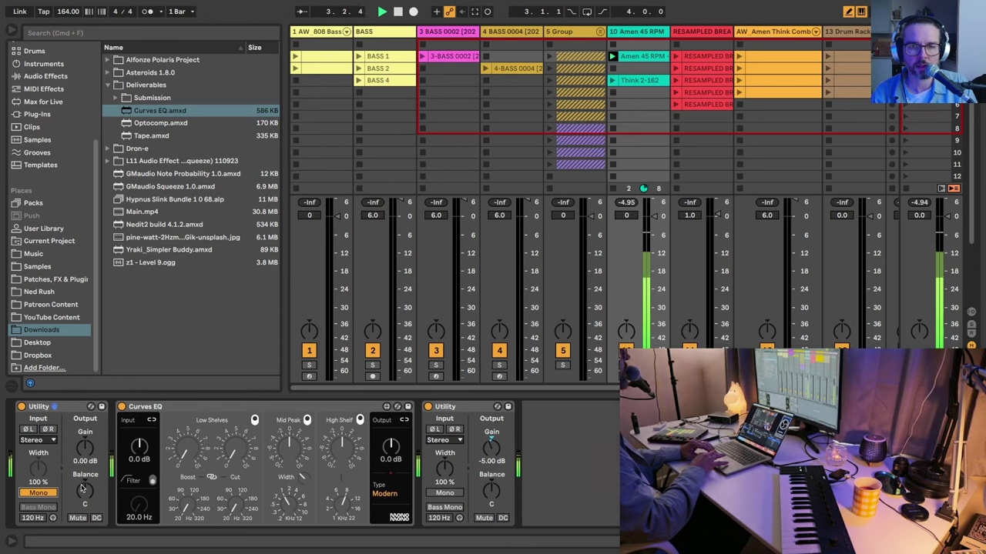
pyautogui.press('space')
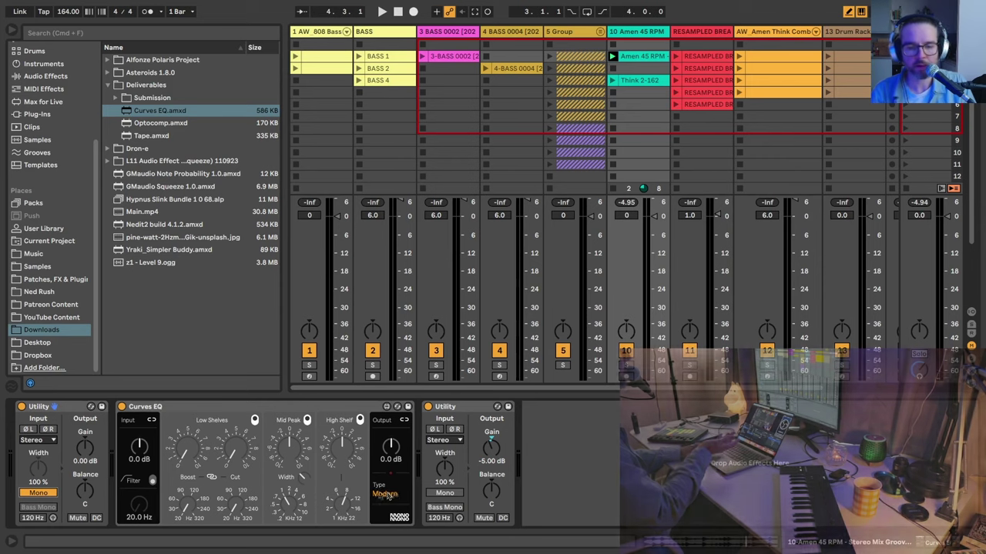
pyautogui.click(385, 495)
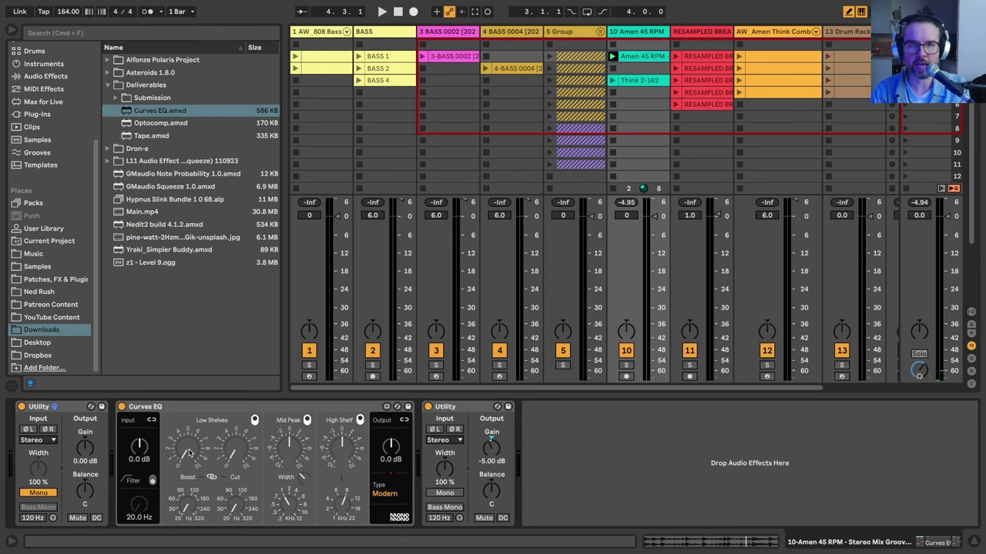
pyautogui.click(184, 407)
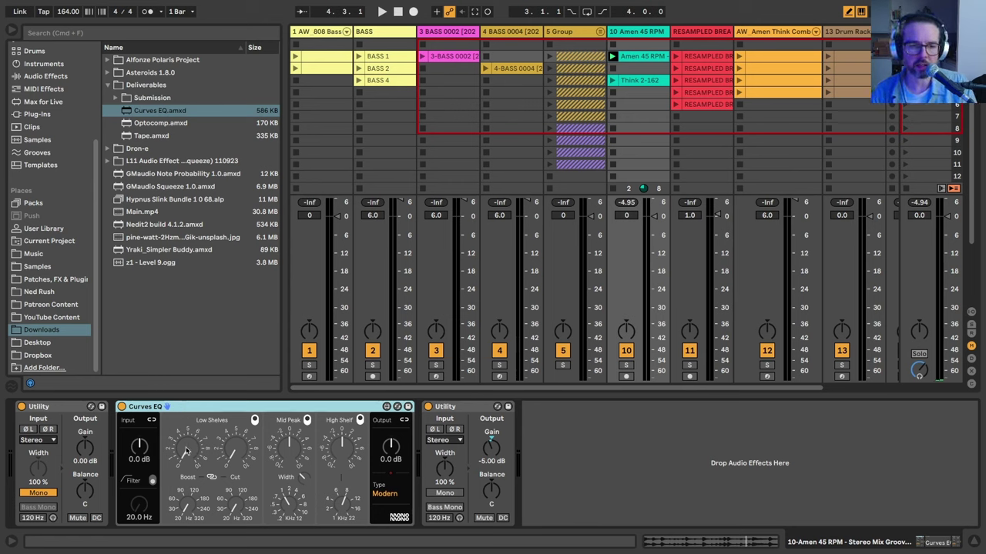
# Raise the Curves EQ low-shelf cut and output level, A/B bypassing it during playback.
pyautogui.press('space')
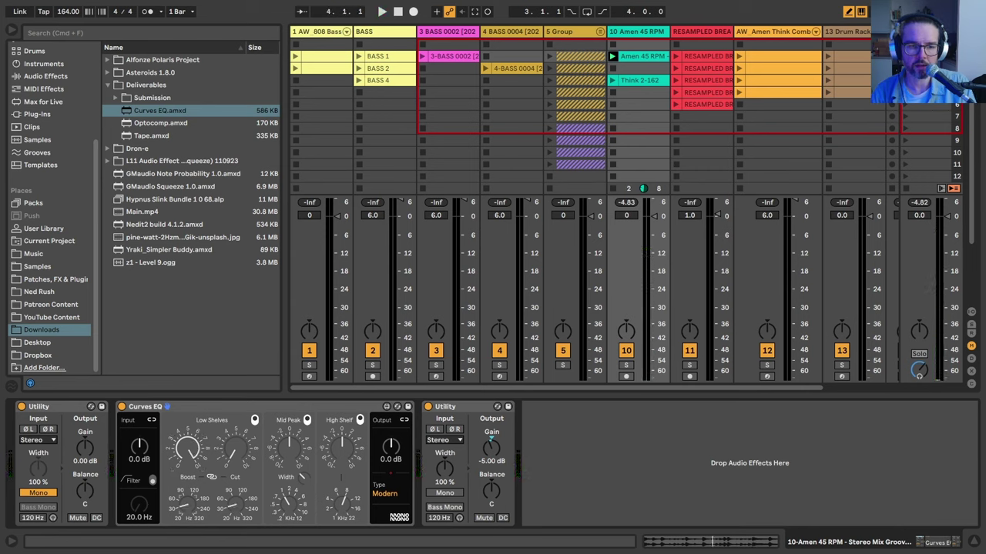
pyautogui.press('space')
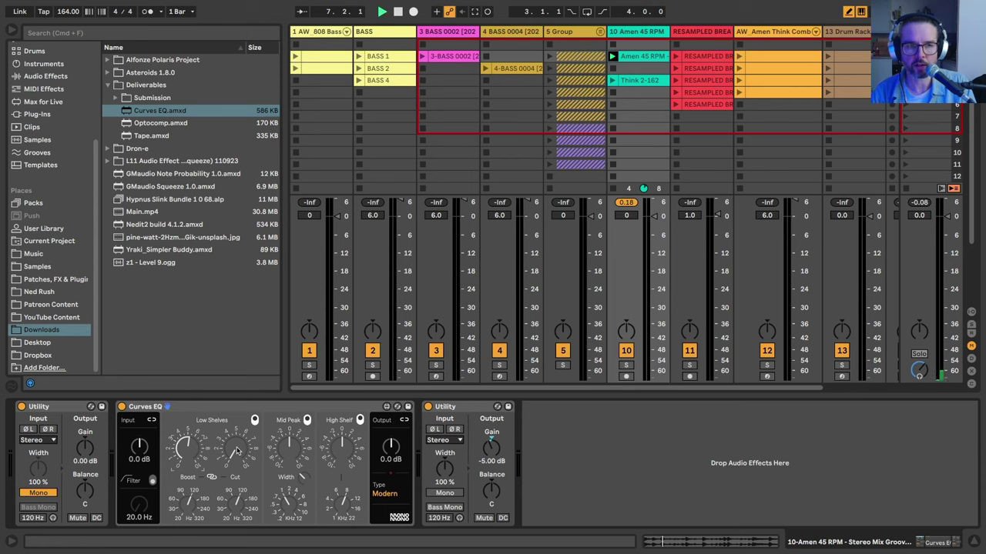
pyautogui.press('space')
pyautogui.moveTo(237, 451); pyautogui.dragTo(237, 431)
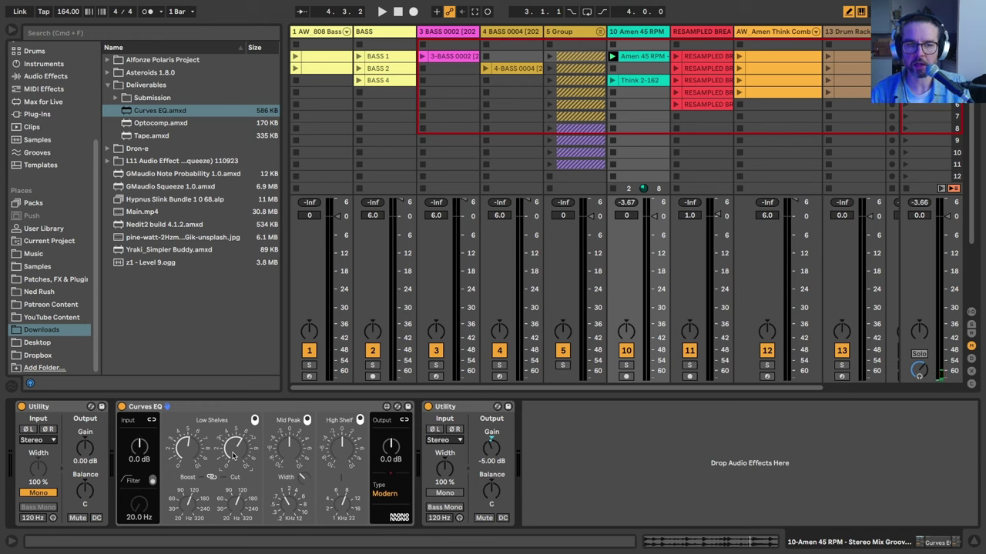
pyautogui.press('space')
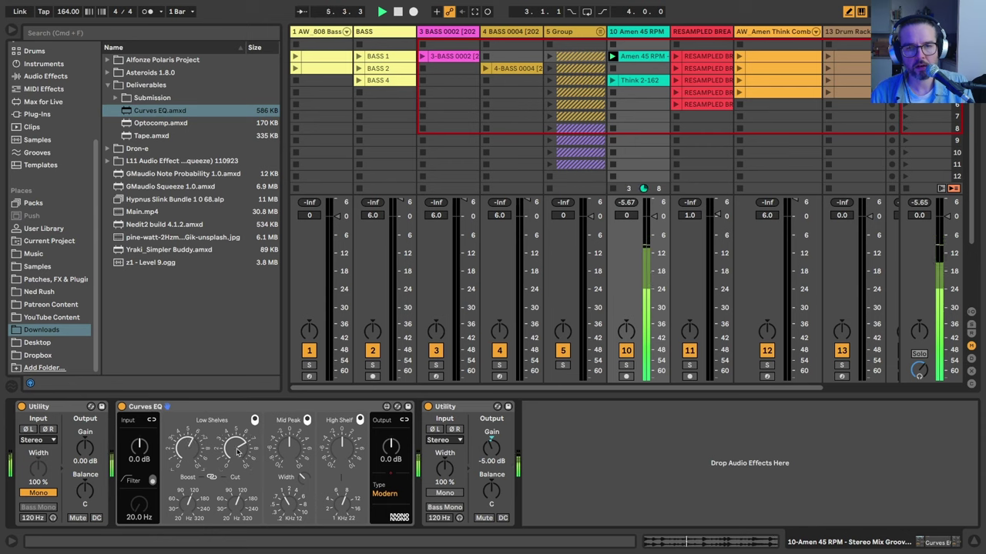
pyautogui.click(122, 408)
pyautogui.click(122, 407)
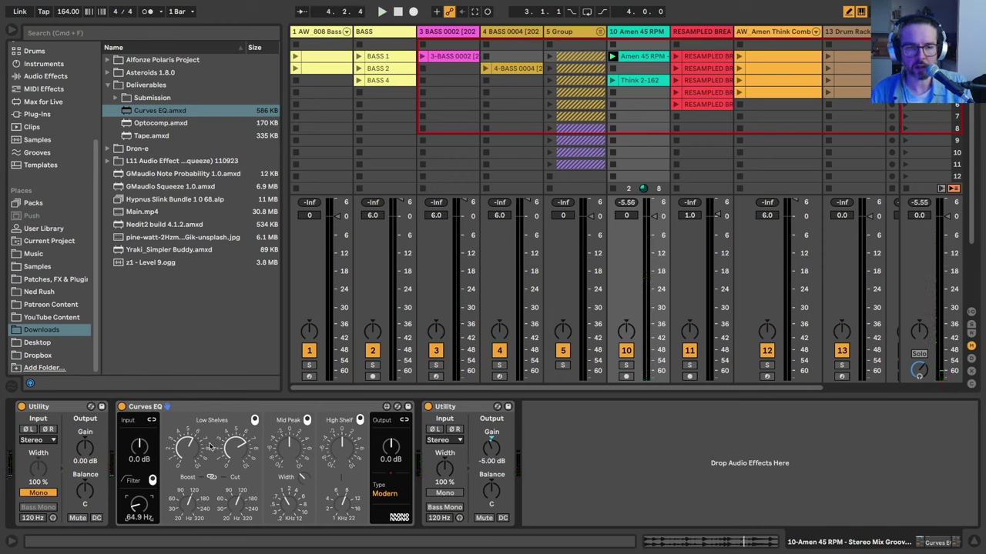
pyautogui.moveTo(391, 453); pyautogui.dragTo(390, 444)
pyautogui.press('space')
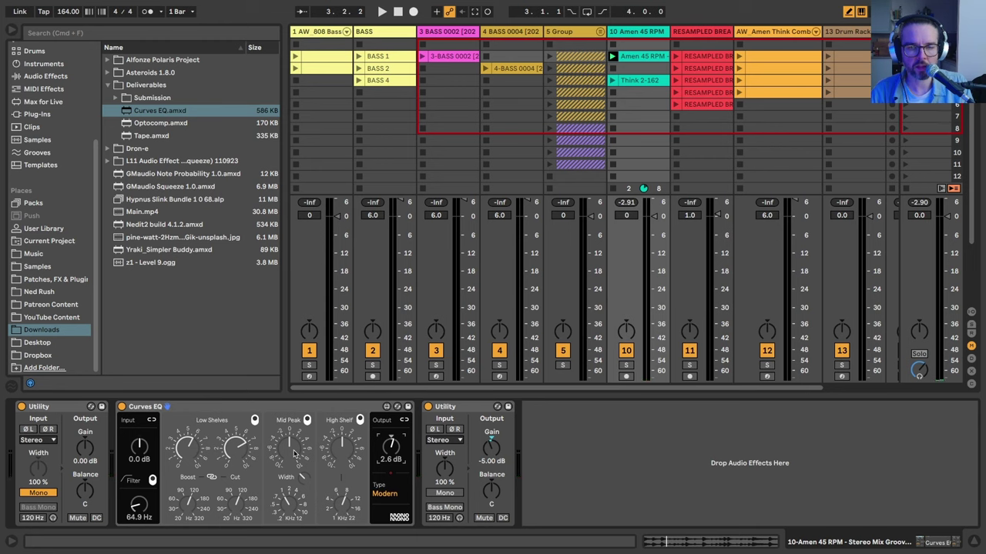
pyautogui.press('space')
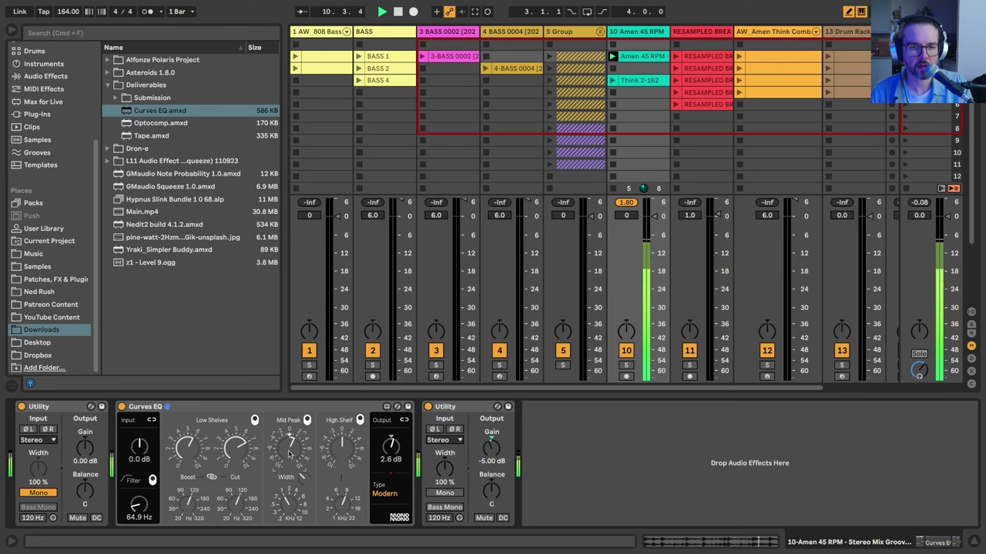
pyautogui.press('space')
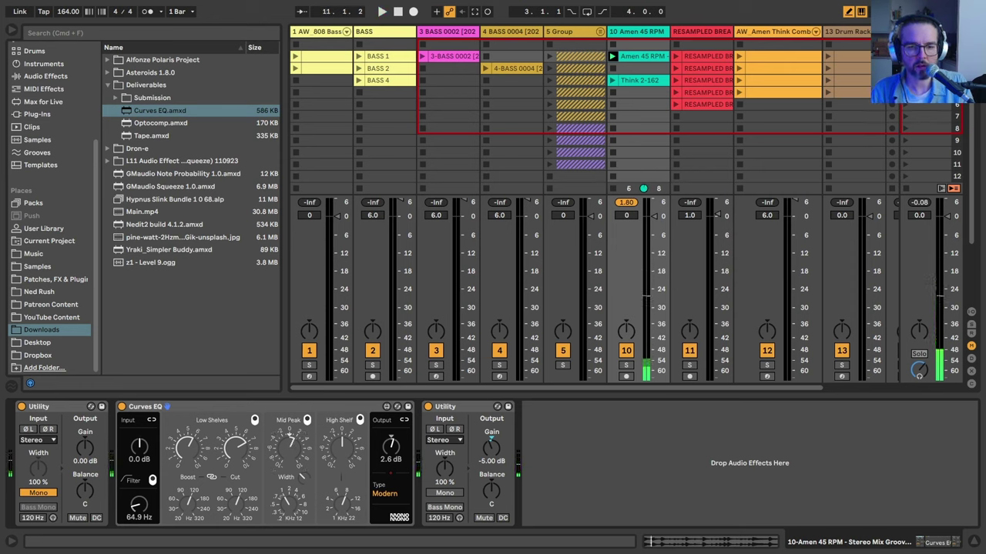
# Lower the Curves EQ Mid Peak, listen back, and A/B the device before stopping.
pyautogui.moveTo(289, 443); pyautogui.dragTo(290, 458)
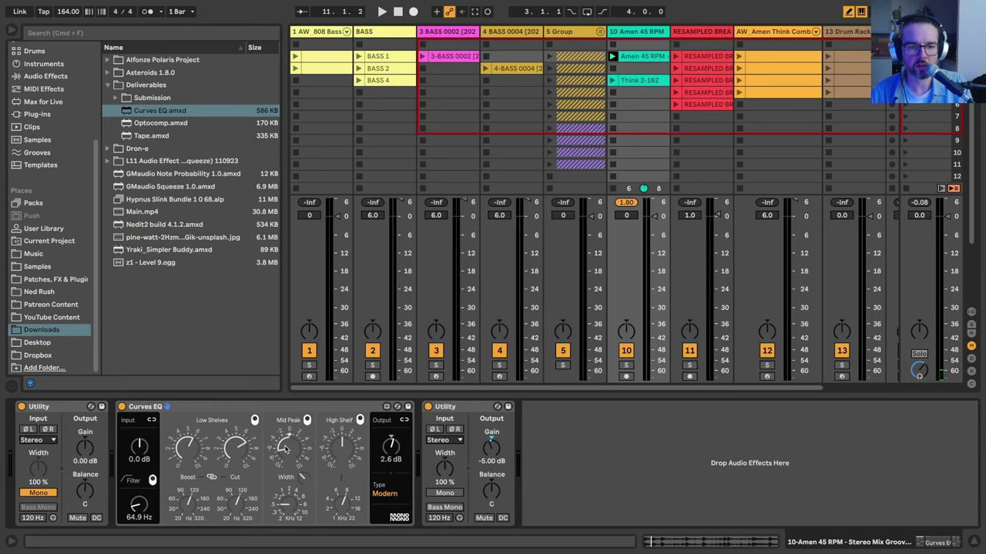
pyautogui.press('space')
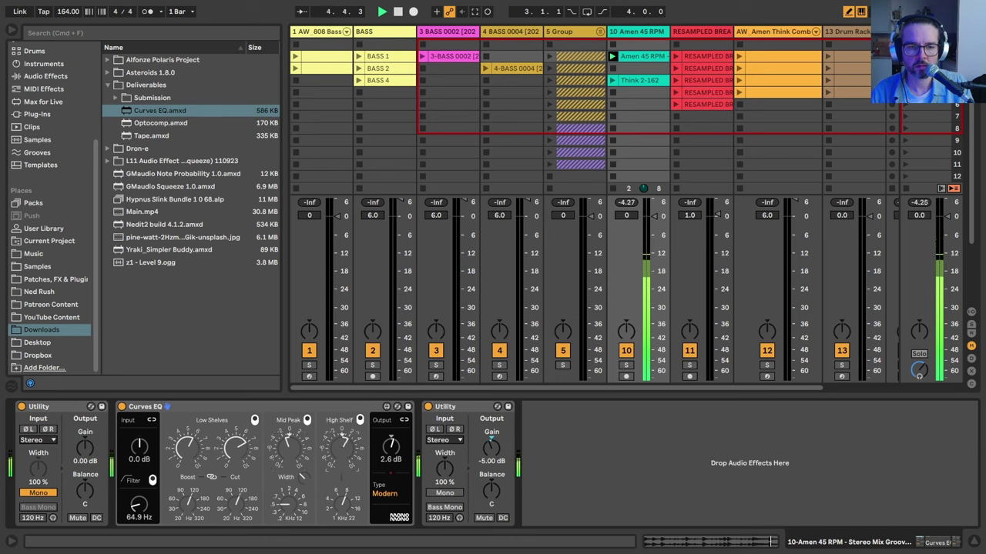
pyautogui.press('space')
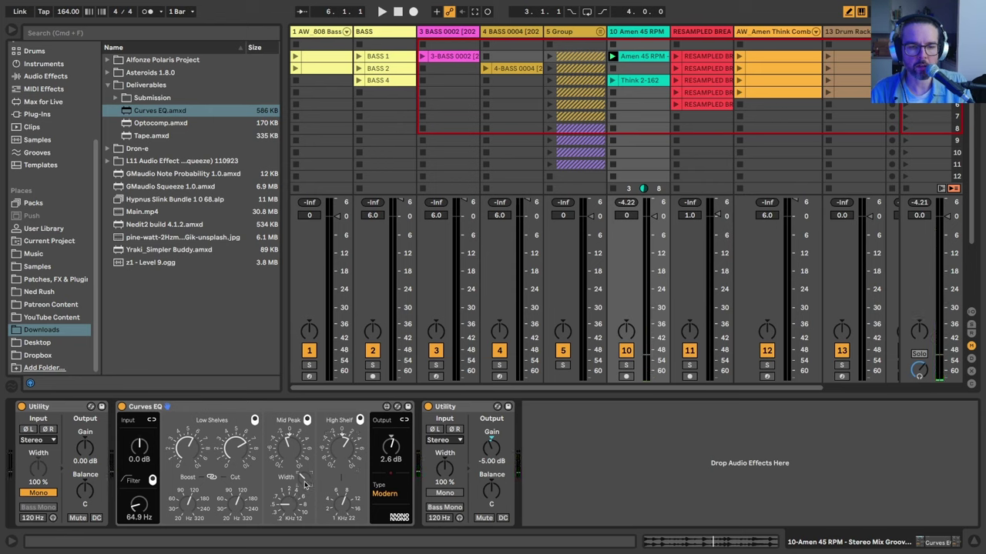
pyautogui.press('space')
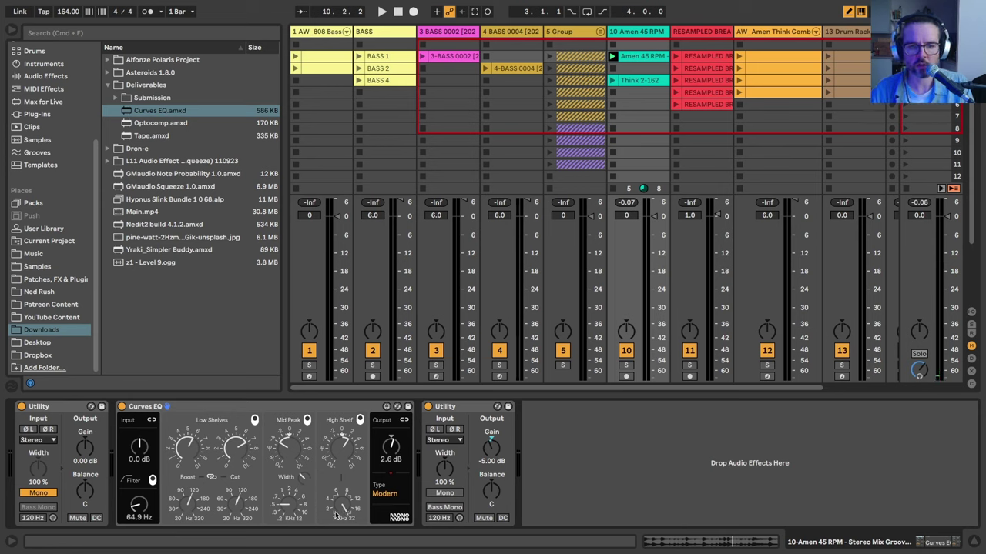
pyautogui.press('space')
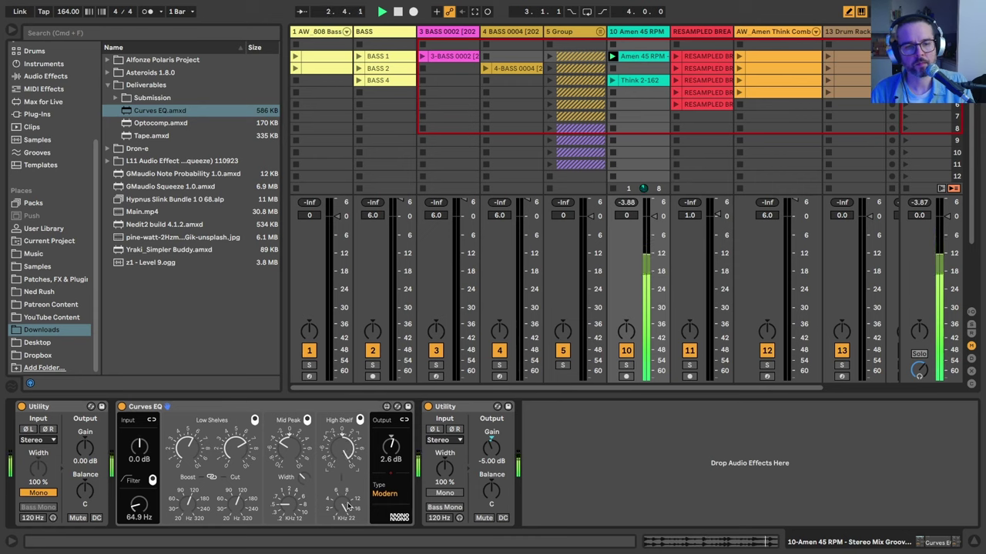
pyautogui.press('space')
pyautogui.press('space')
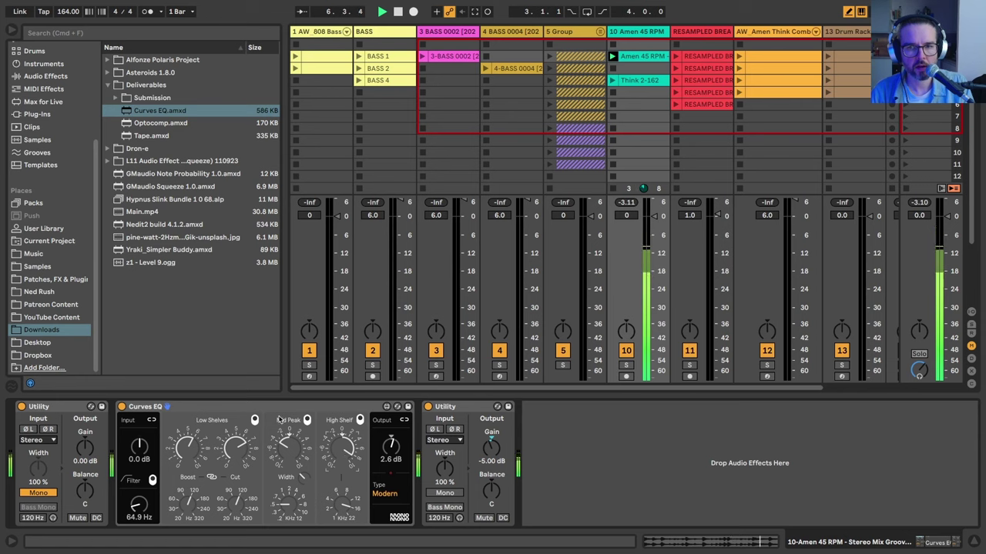
pyautogui.click(121, 407)
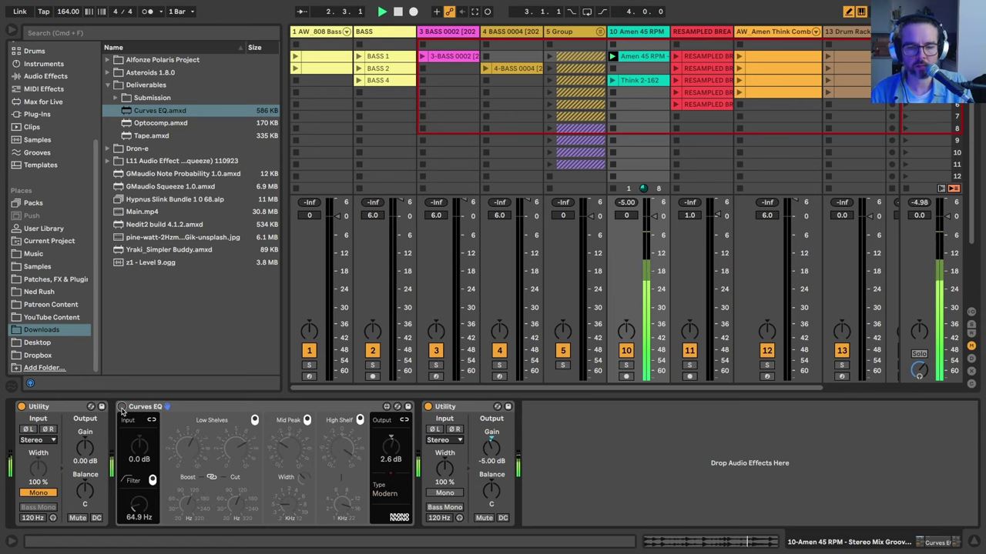
pyautogui.click(121, 407)
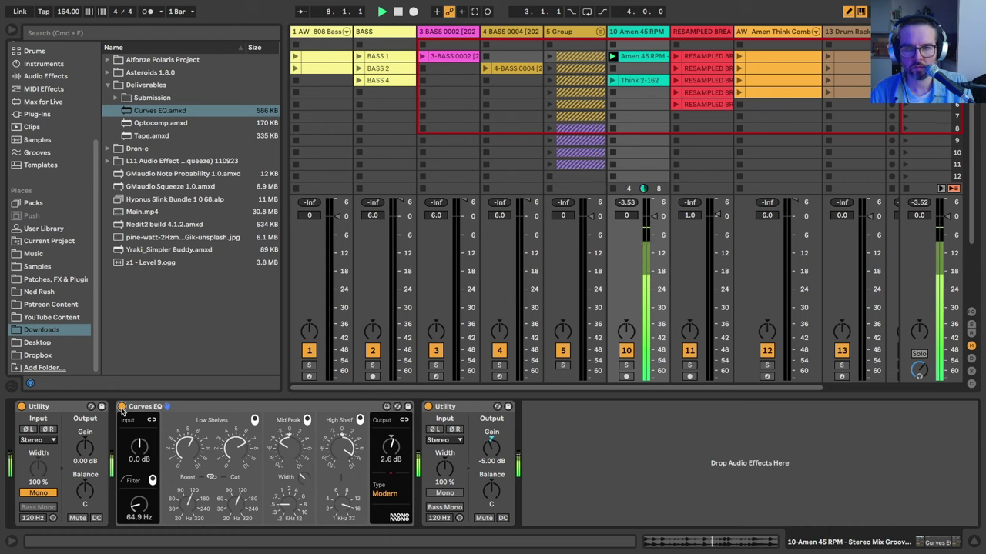
pyautogui.press('space')
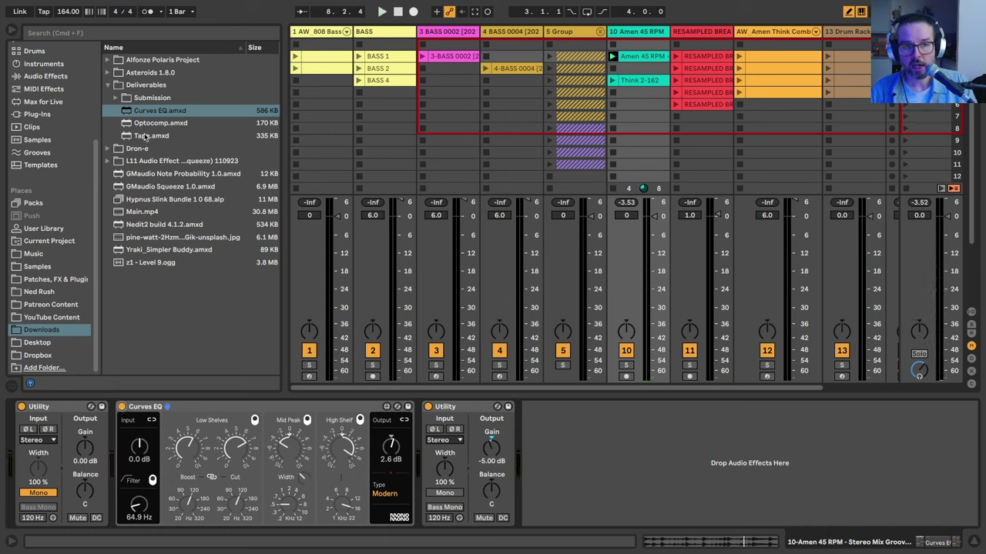
# Insert Optocomp after Curves EQ, and try lower Curves EQ output before resetting it to 0 dB.
pyautogui.click(147, 123)
pyautogui.moveTo(146, 125); pyautogui.dragTo(459, 472)
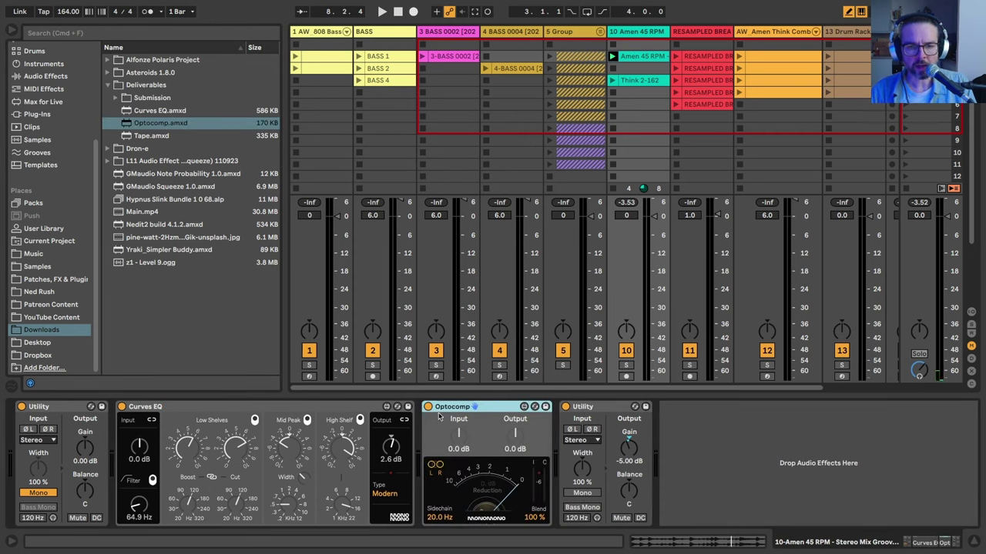
pyautogui.press('space')
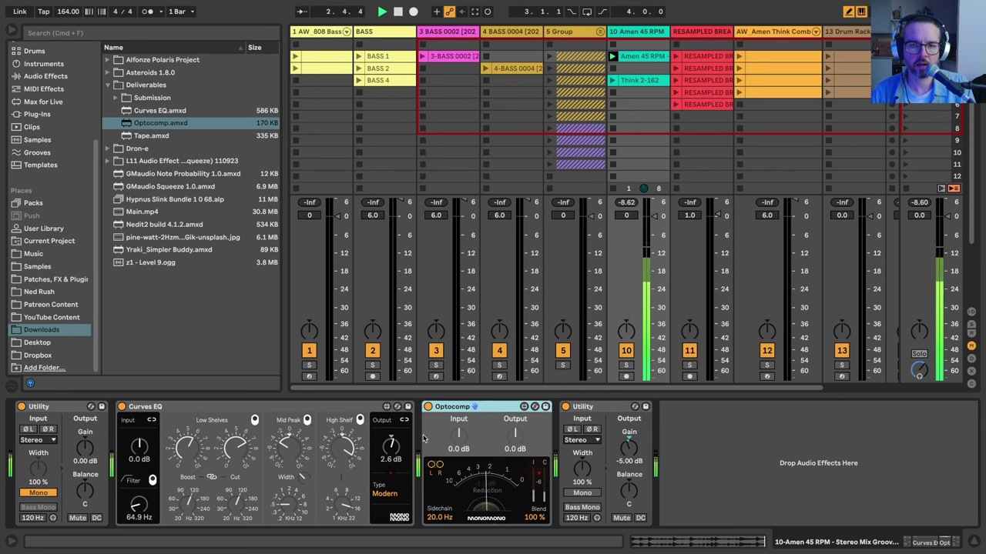
pyautogui.moveTo(392, 445); pyautogui.dragTo(390, 493)
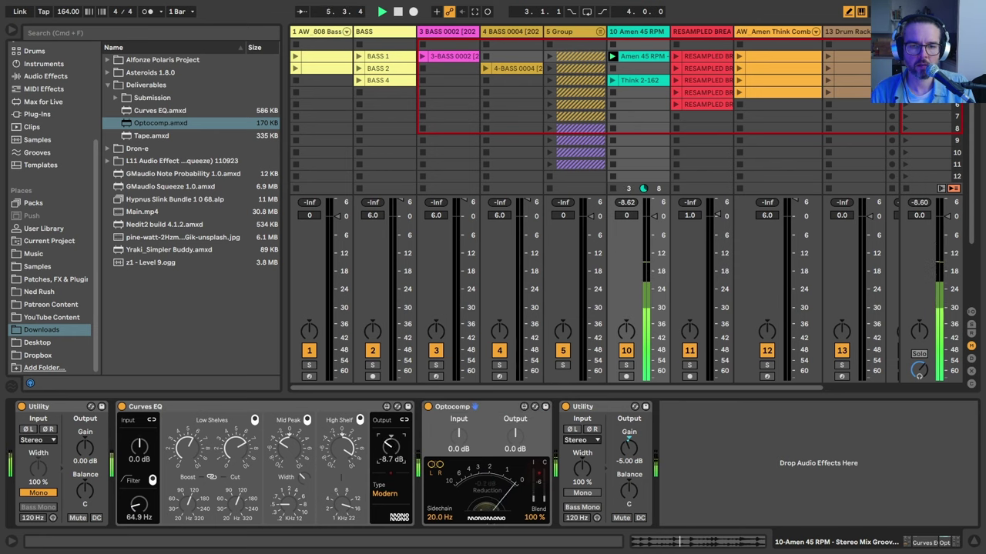
pyautogui.moveTo(391, 447); pyautogui.dragTo(390, 462)
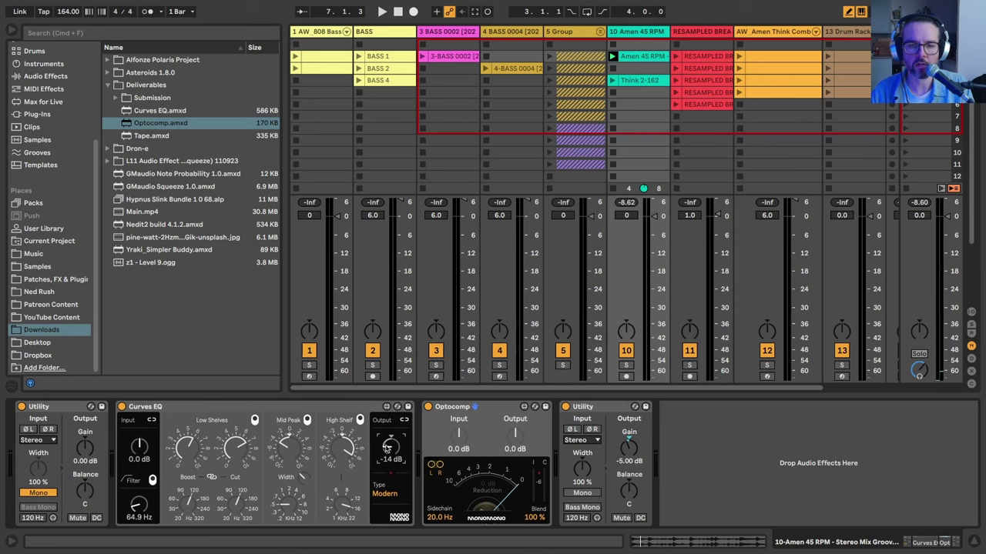
pyautogui.doubleClick(390, 446)
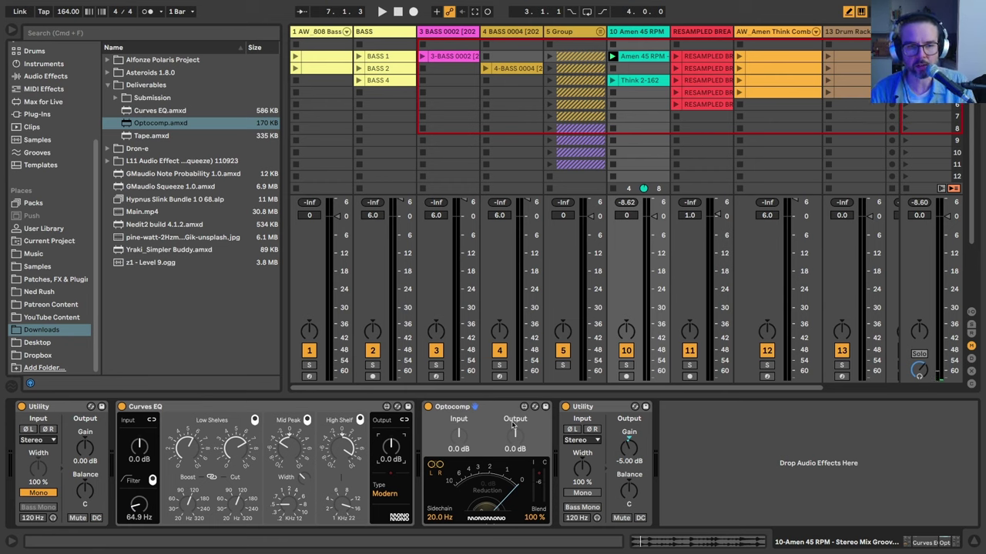
pyautogui.press('space')
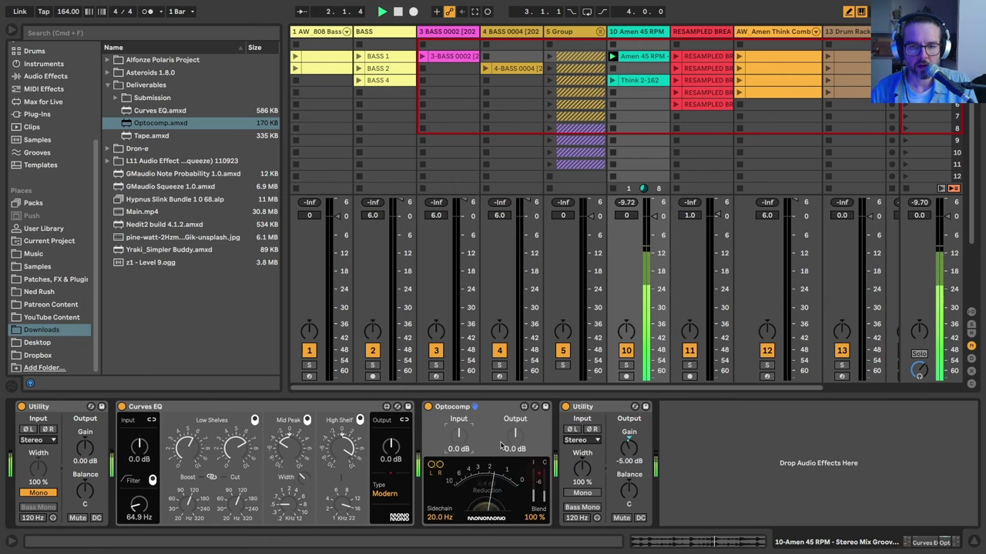
pyautogui.press('space')
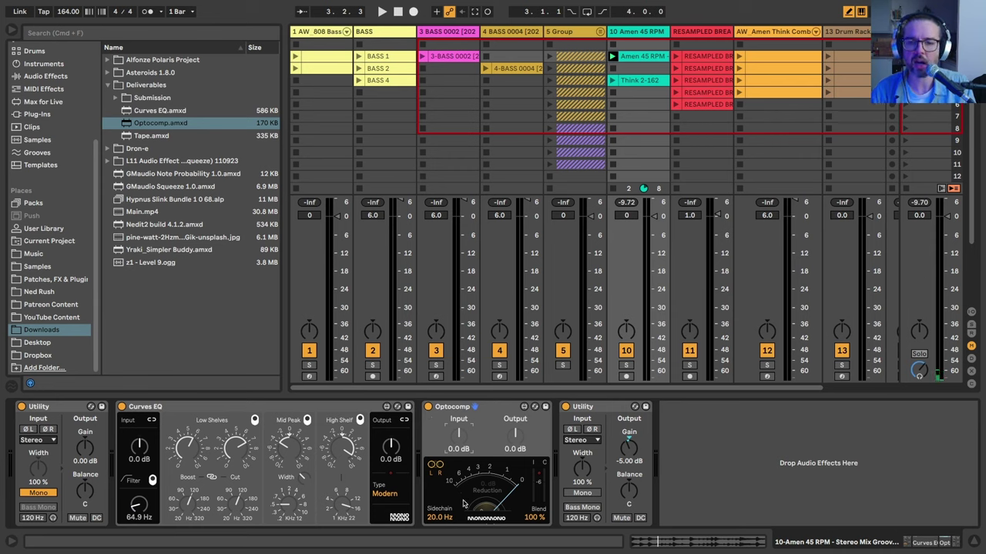
# Tune Optocomp to 0 dB input and 8.7 dB output while listening back.
pyautogui.press('space')
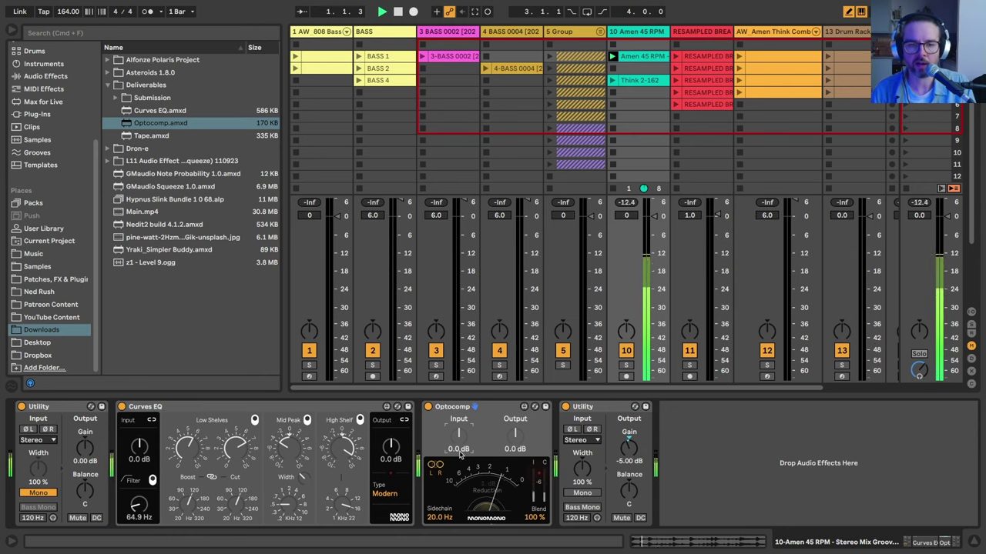
pyautogui.moveTo(459, 443); pyautogui.dragTo(456, 439)
pyautogui.press('space')
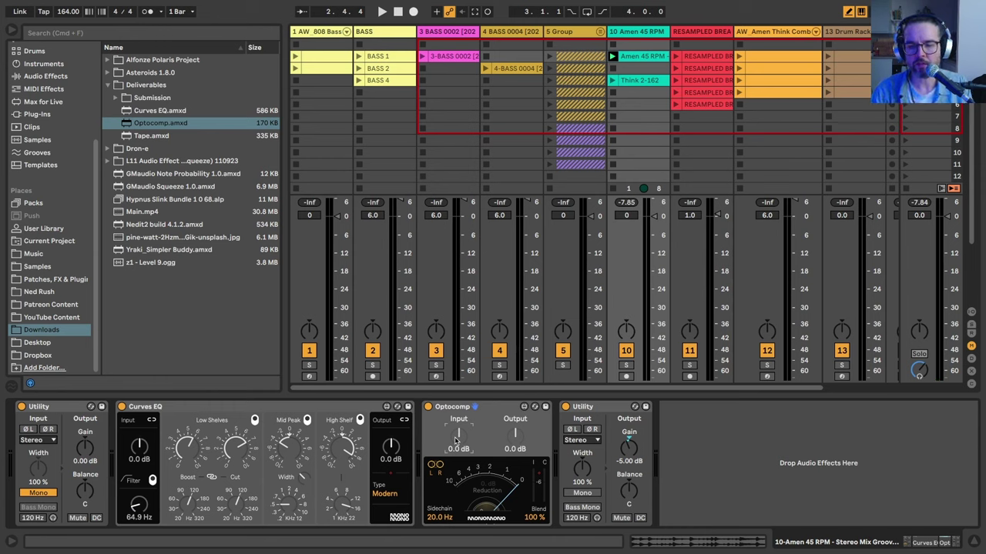
pyautogui.press('space')
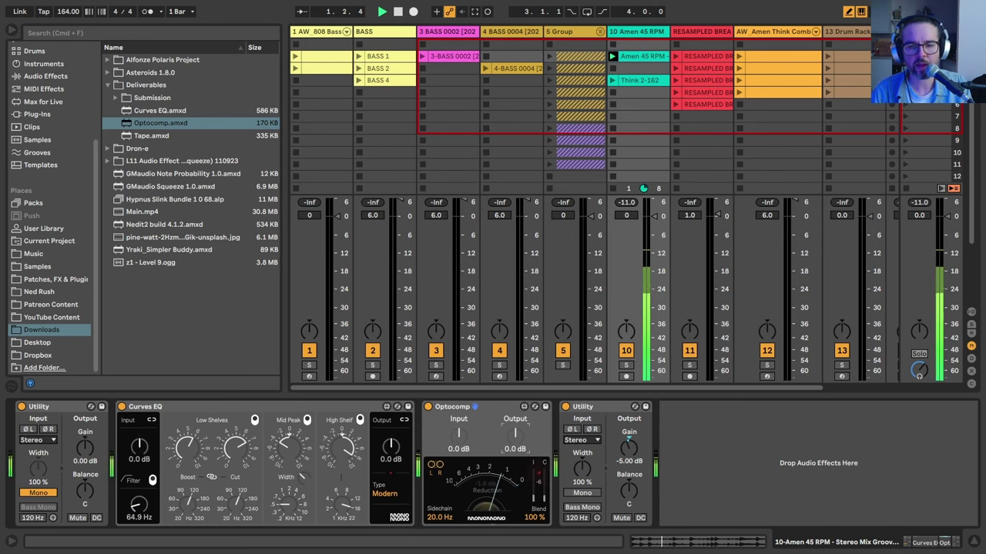
pyautogui.moveTo(516, 441)
pyautogui.mouseDown()
pyautogui.moveTo(516, 416)
pyautogui.moveTo(516, 440)
pyautogui.mouseUp()
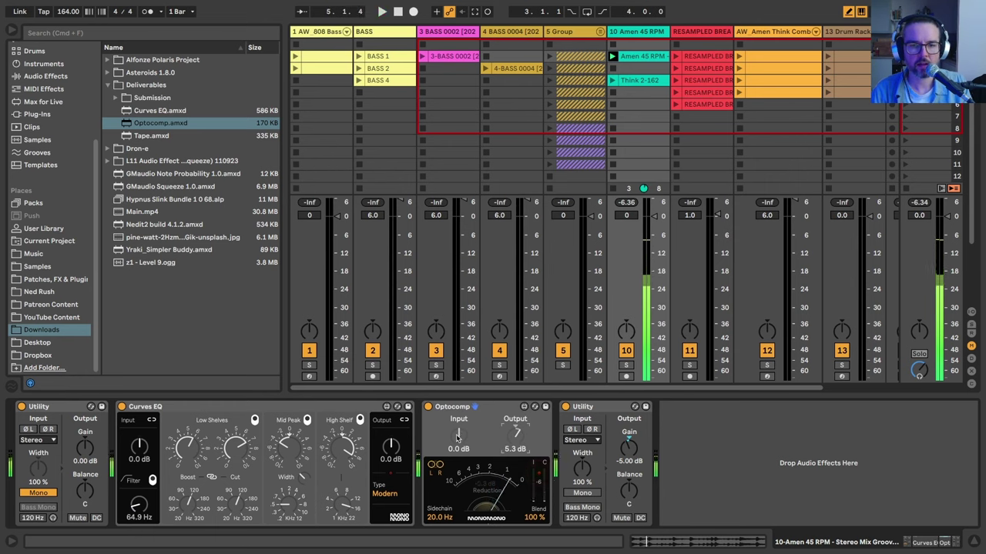
pyautogui.moveTo(457, 434)
pyautogui.mouseDown()
pyautogui.moveTo(457, 408)
pyautogui.moveTo(461, 419)
pyautogui.mouseUp()
pyautogui.press('space')
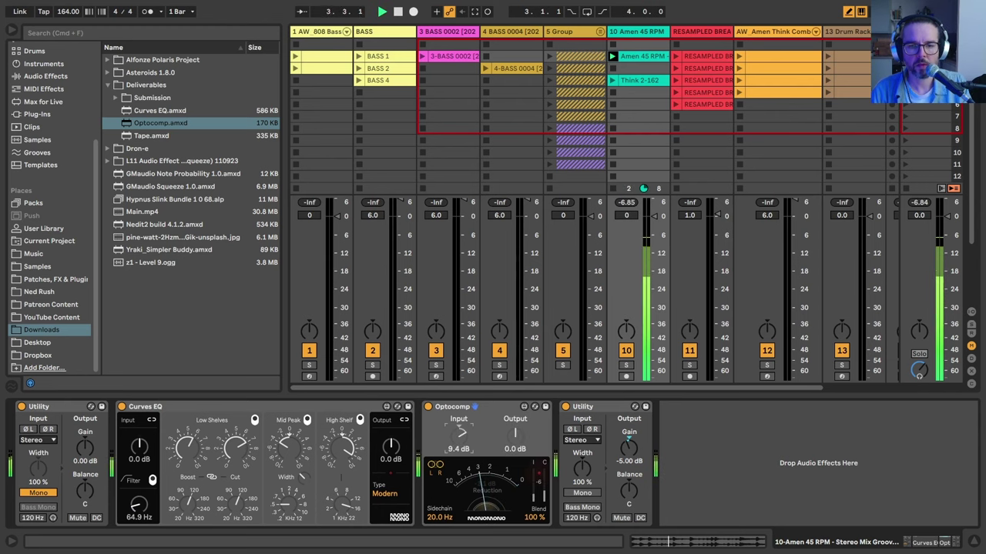
pyautogui.moveTo(461, 432)
pyautogui.mouseDown()
pyautogui.moveTo(516, 420)
pyautogui.moveTo(515, 447)
pyautogui.mouseUp()
pyautogui.moveTo(461, 433); pyautogui.dragTo(461, 462)
pyautogui.moveTo(515, 433); pyautogui.dragTo(515, 415)
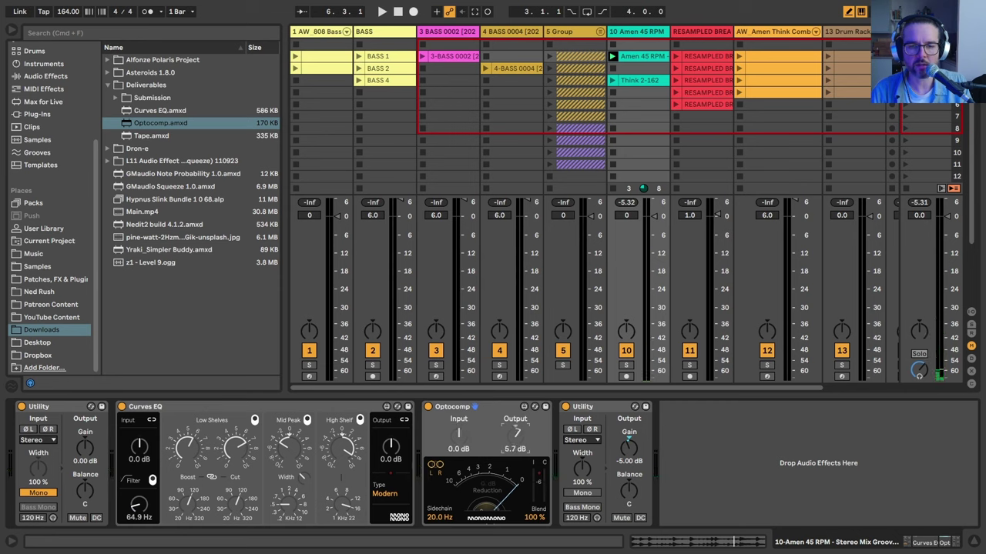
pyautogui.press('space')
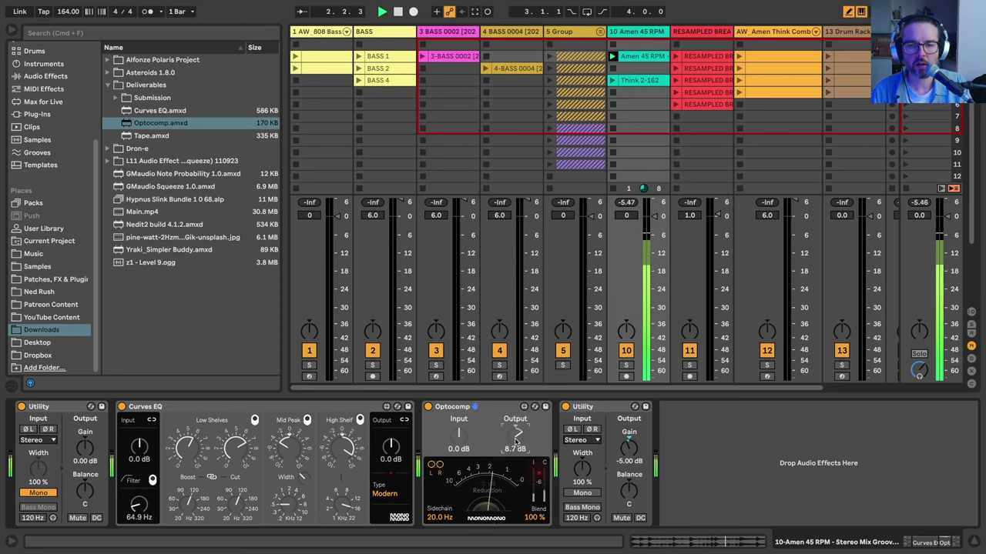
pyautogui.click(516, 437)
pyautogui.press('space')
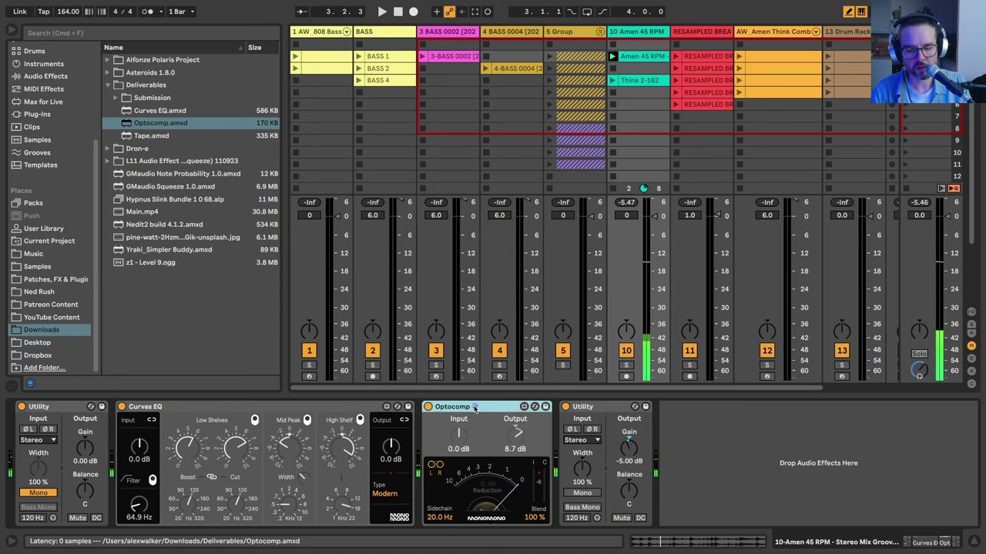
pyautogui.press('super+g')
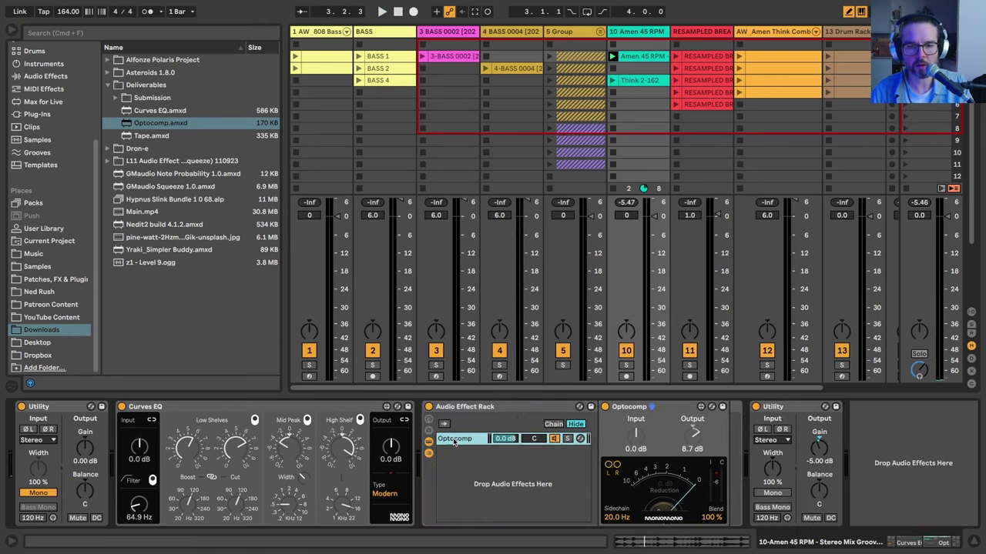
pyautogui.press('super+d')
pyautogui.moveTo(631, 445); pyautogui.dragTo(632, 408)
pyautogui.click(473, 452)
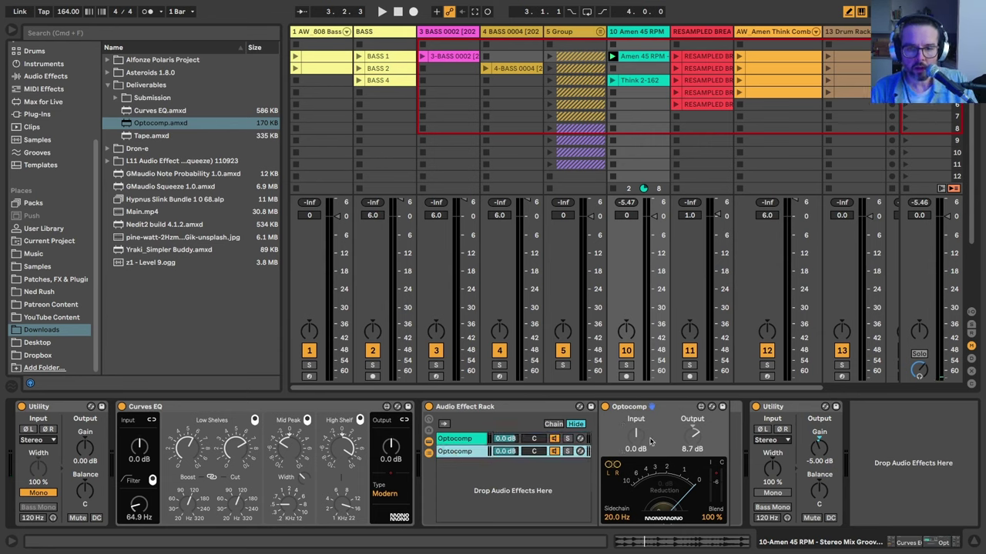
pyautogui.click(554, 439)
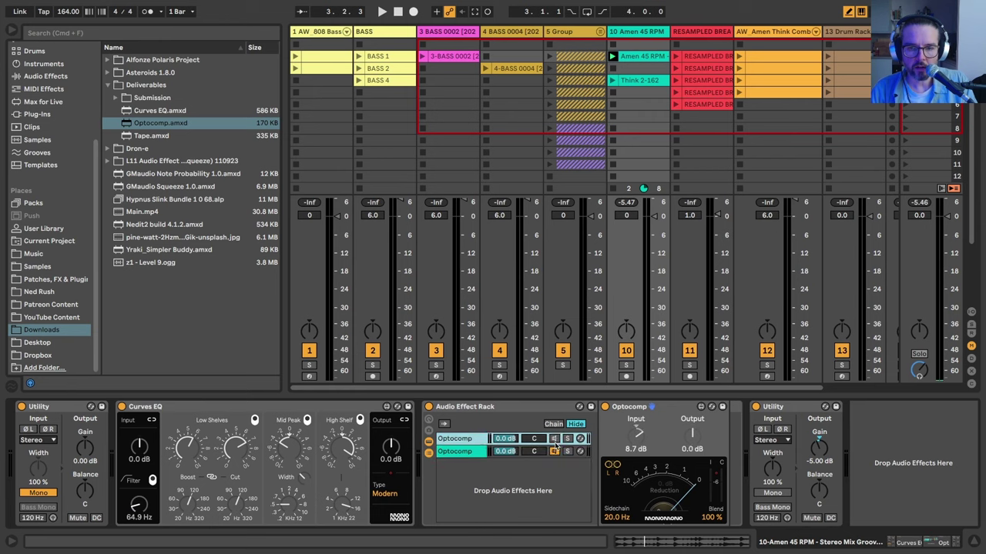
pyautogui.press('space')
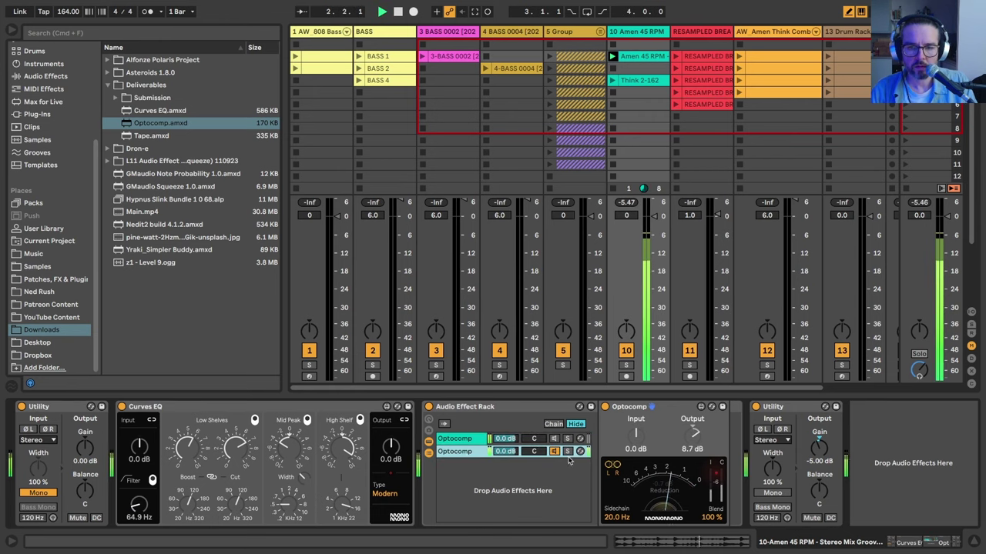
pyautogui.click(554, 439)
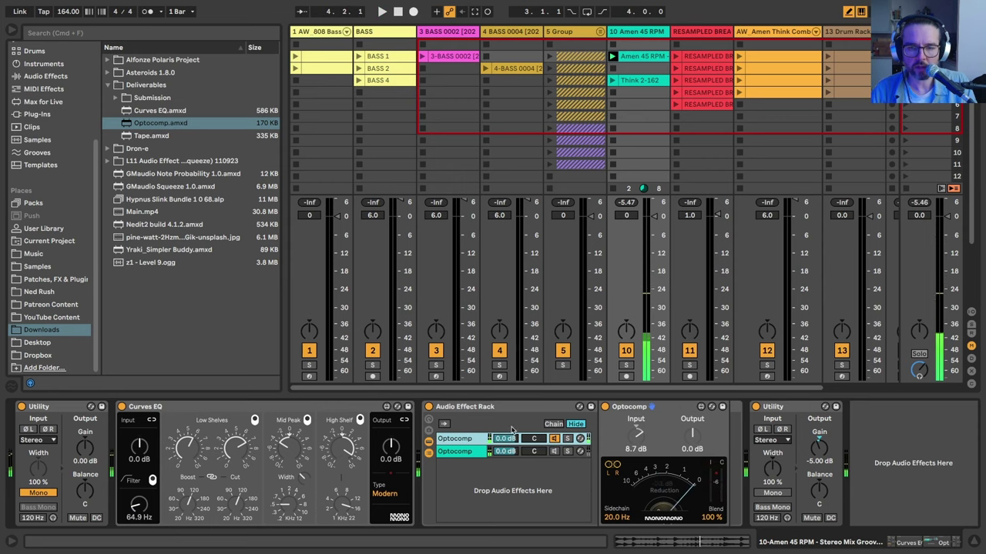
pyautogui.press('Delete')
pyautogui.hotkey('ctrl', 'shift', 'g')
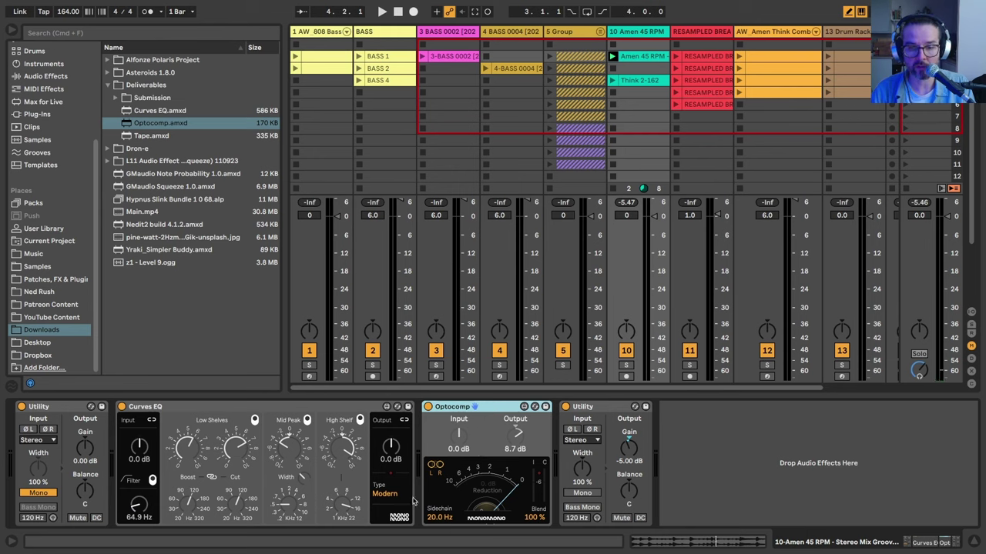
# Raise Optocomp's sidechain filter to 72.9 Hz, trim its output, and bypass it to compare.
pyautogui.press('space')
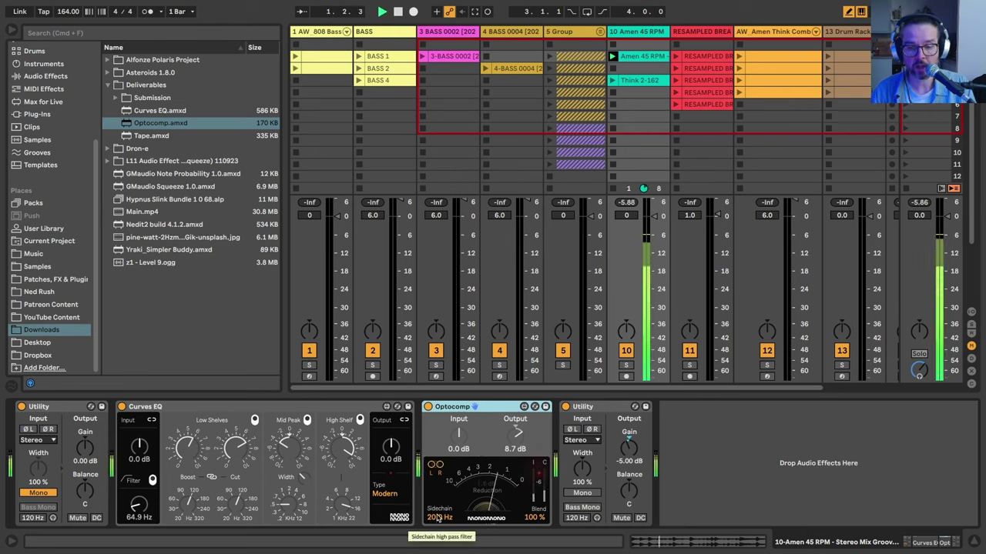
pyautogui.moveTo(438, 518); pyautogui.dragTo(438, 508)
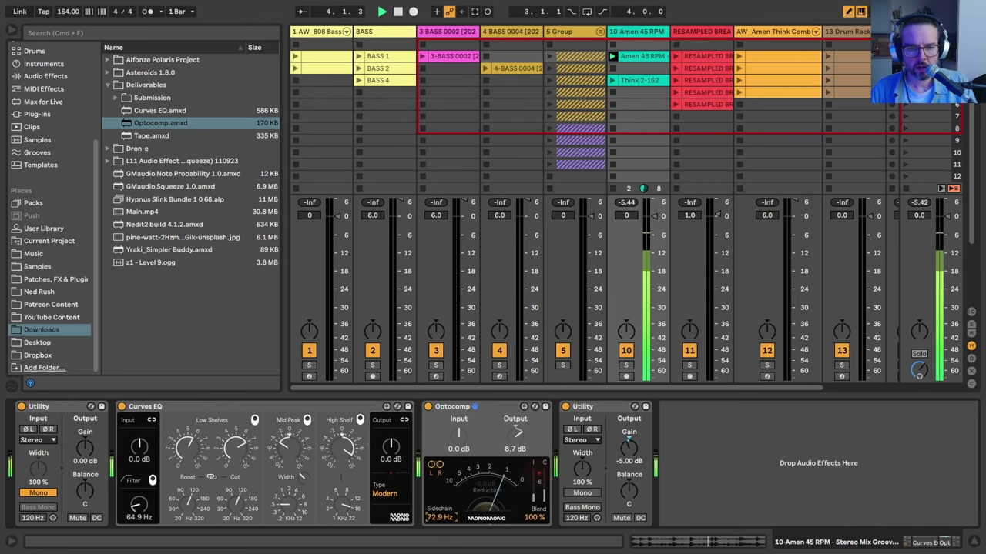
pyautogui.moveTo(517, 435); pyautogui.dragTo(517, 438)
pyautogui.press('space')
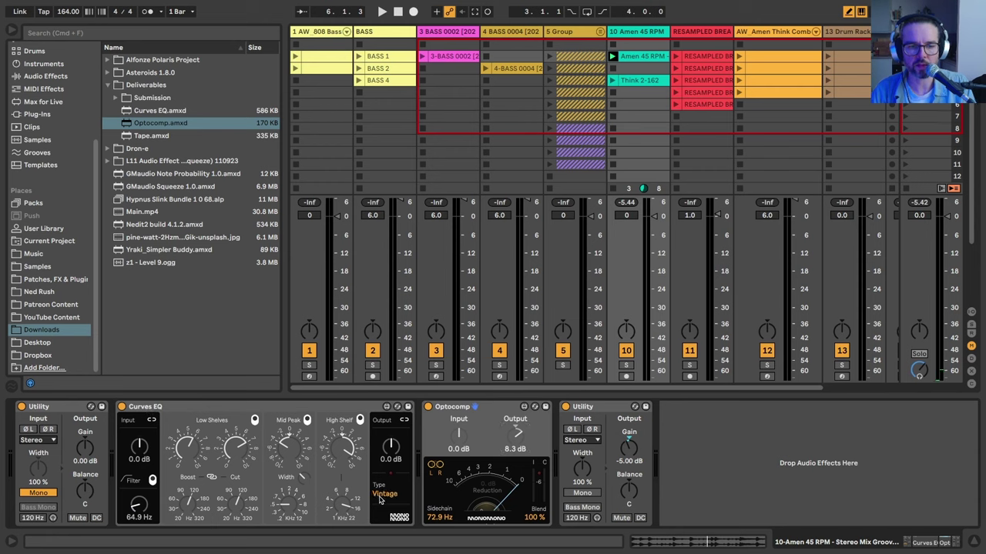
pyautogui.press('space')
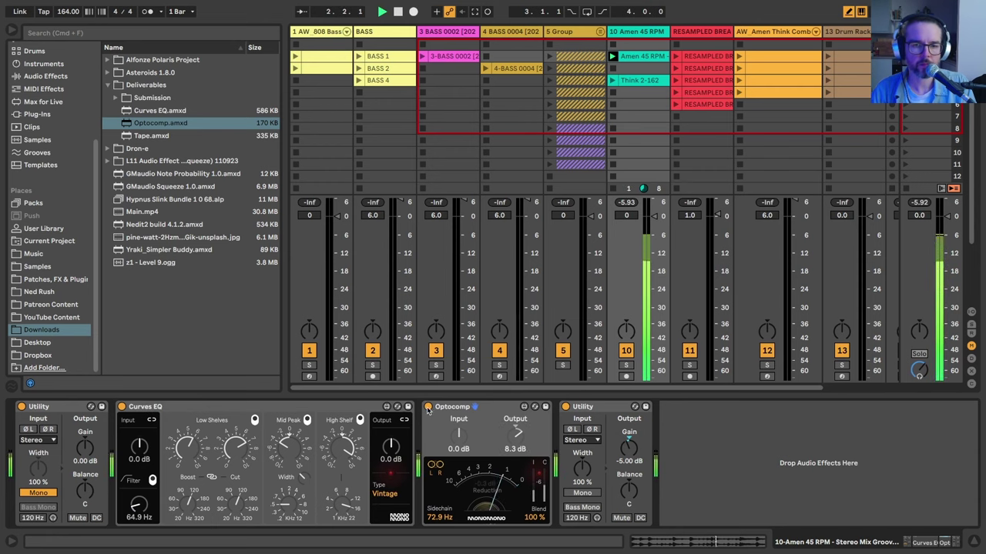
pyautogui.click(428, 407)
pyautogui.press('space')
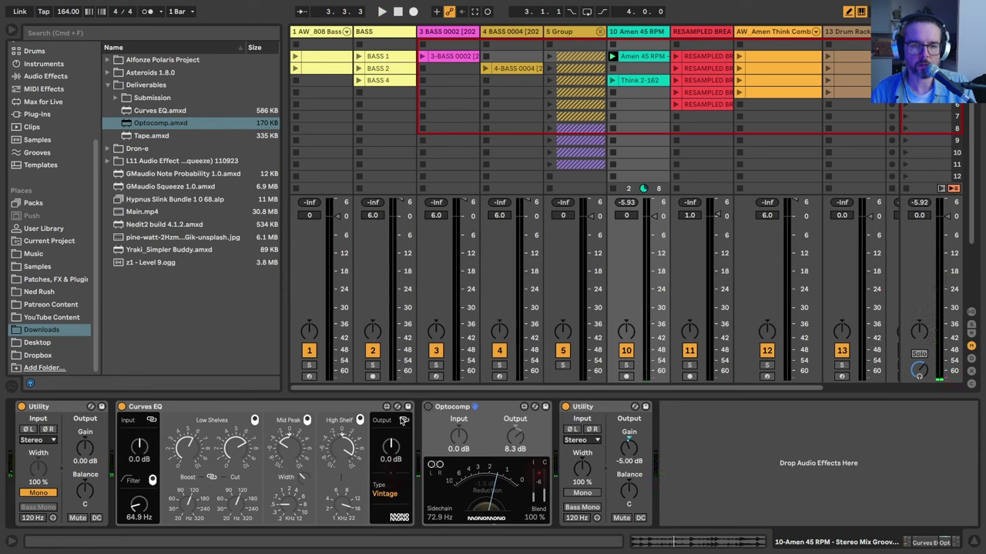
# Set Curves EQ output to 4.2 dB, then re-enable Optocomp at 3.4 dB output.
pyautogui.moveTo(390, 445); pyautogui.dragTo(391, 455)
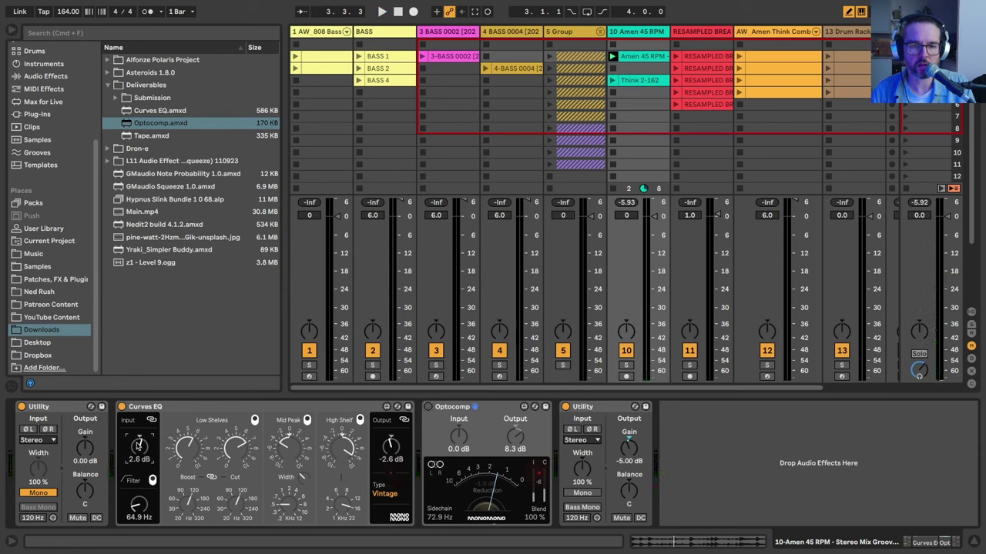
pyautogui.press('space')
pyautogui.moveTo(139, 445); pyautogui.dragTo(138, 427)
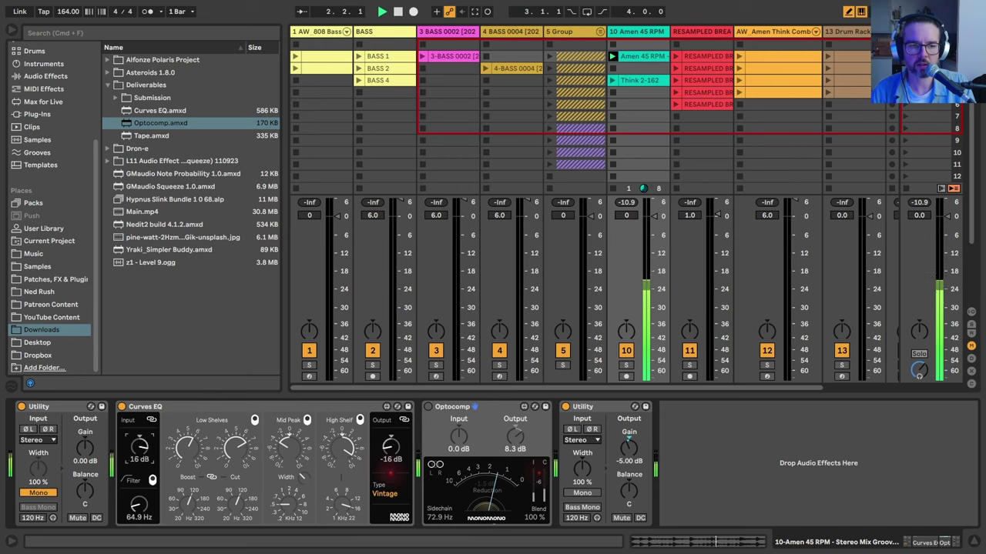
pyautogui.click(404, 420)
pyautogui.moveTo(390, 446); pyautogui.dragTo(390, 423)
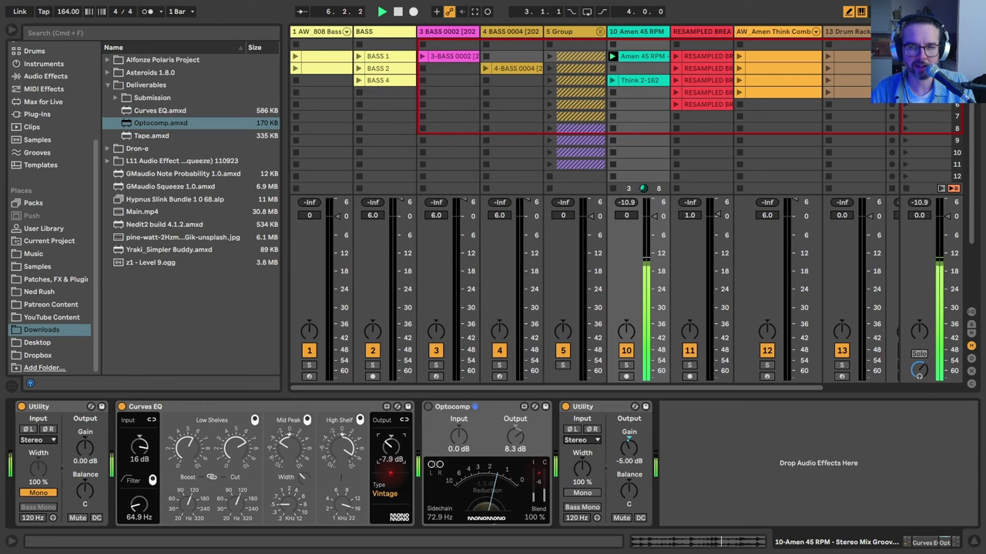
pyautogui.press('space')
pyautogui.doubleClick(391, 447)
pyautogui.press('space')
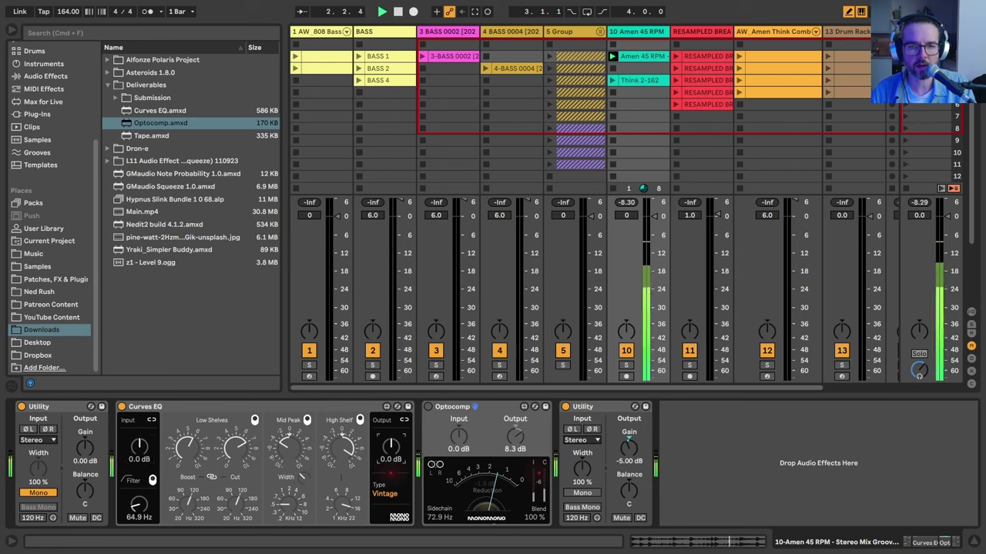
pyautogui.moveTo(391, 447); pyautogui.dragTo(390, 447)
pyautogui.click(428, 407)
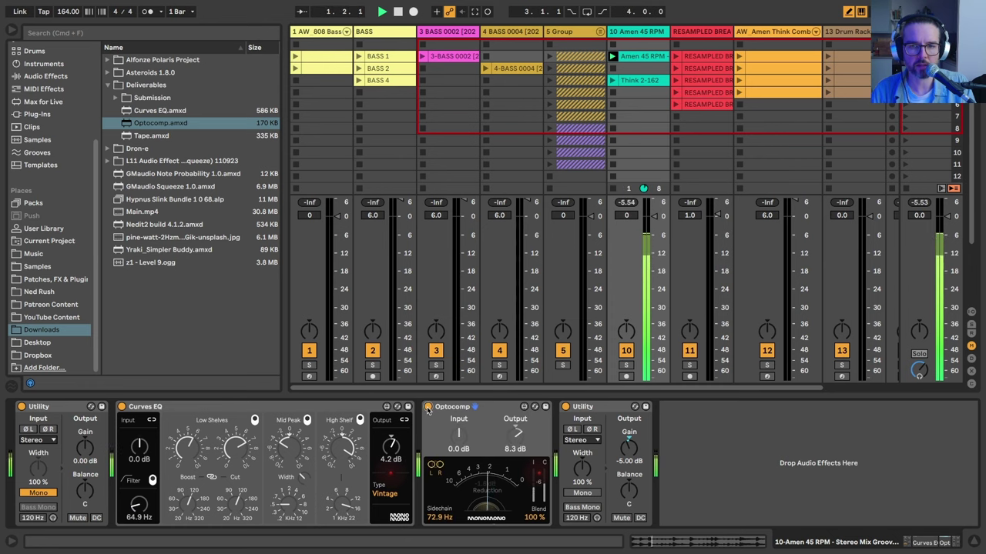
pyautogui.moveTo(515, 433); pyautogui.dragTo(516, 454)
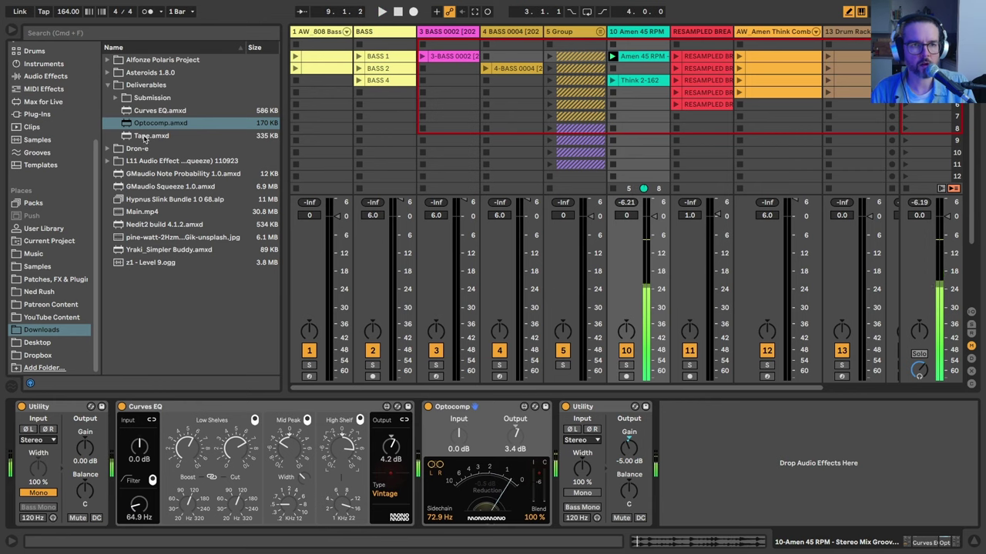
# Insert Tape after Optocomp and group Curves EQ with Optocomp into a rack.
pyautogui.moveTo(151, 136)
pyautogui.mouseDown()
pyautogui.moveTo(572, 461)
pyautogui.moveTo(559, 462)
pyautogui.mouseUp()
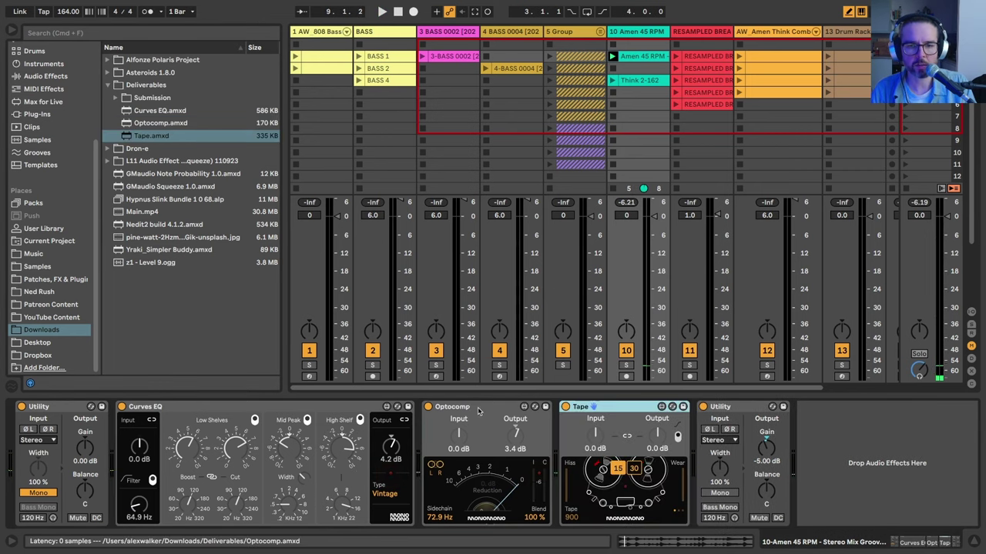
pyautogui.keyDown('shift'); pyautogui.click(308, 411); pyautogui.keyUp('shift')
pyautogui.hotkey('ctrl', 'g')
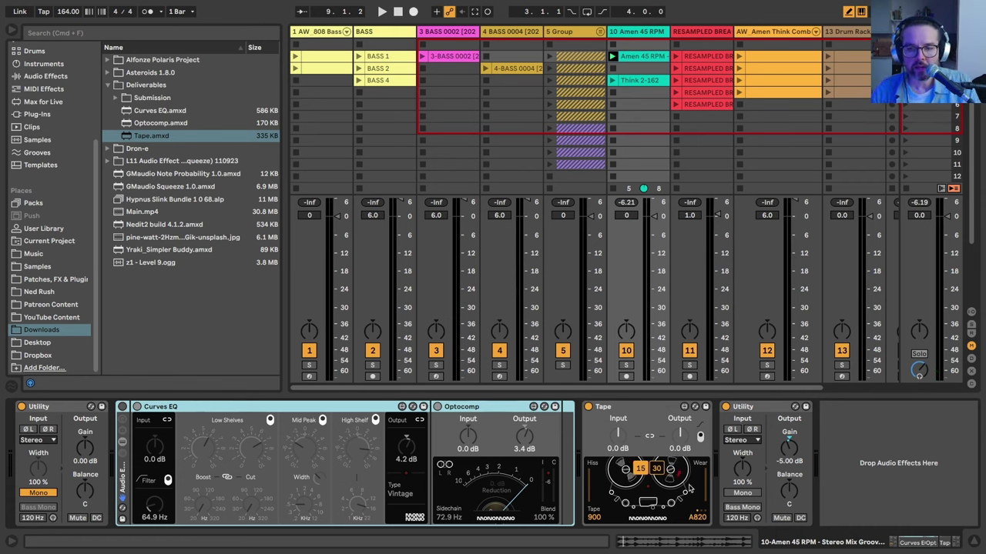
# Audition Tape machine models including A820 and C37, then set tape speed to 15.
pyautogui.click(698, 519)
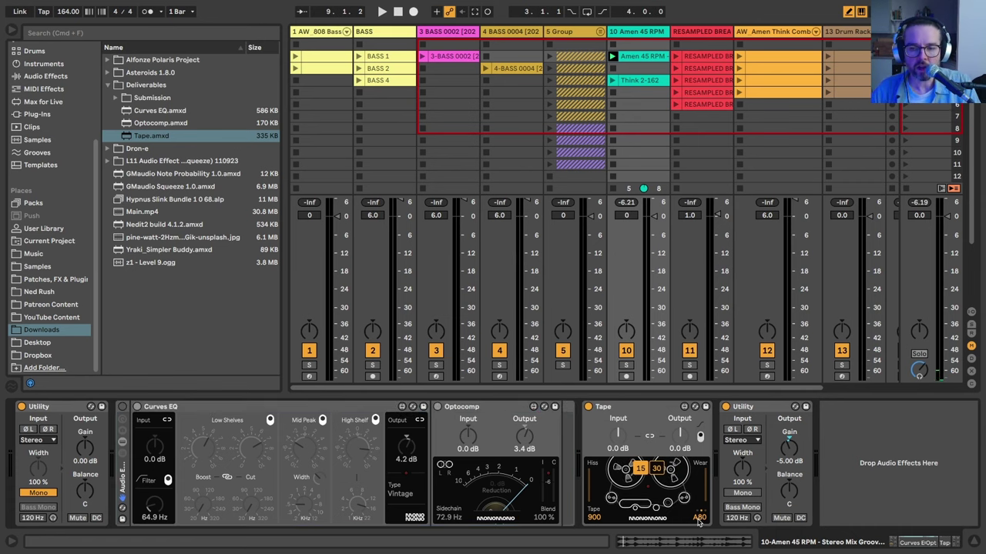
pyautogui.click(699, 519)
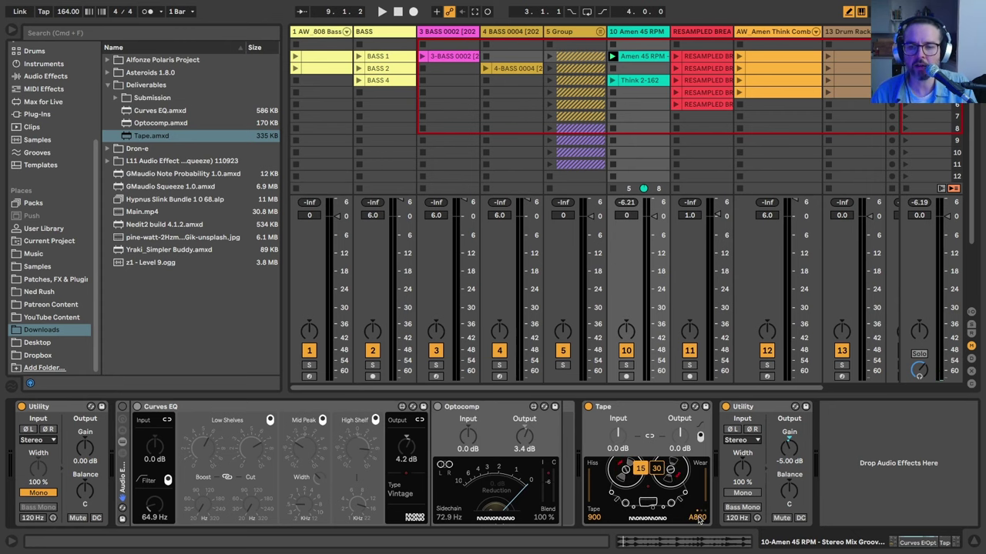
pyautogui.click(699, 519)
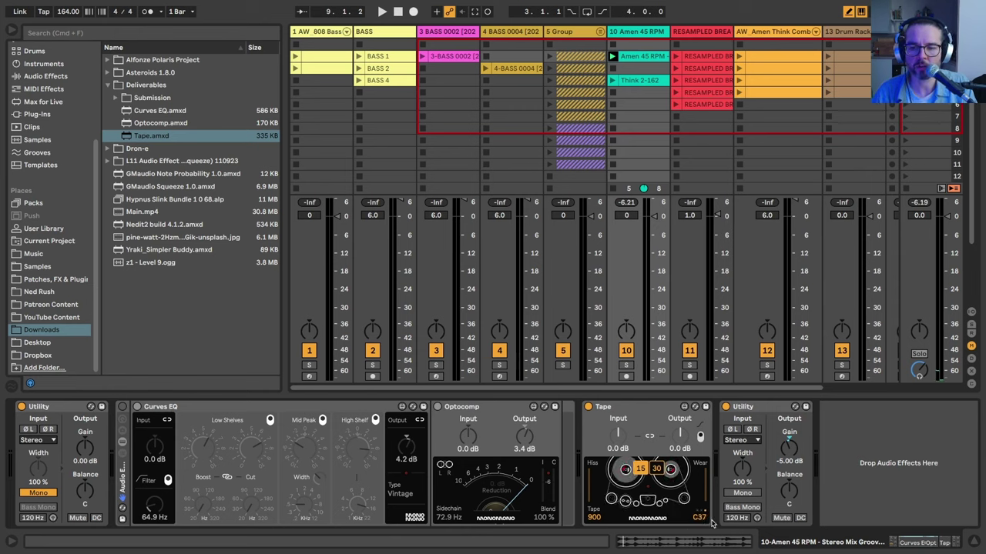
pyautogui.click(699, 519)
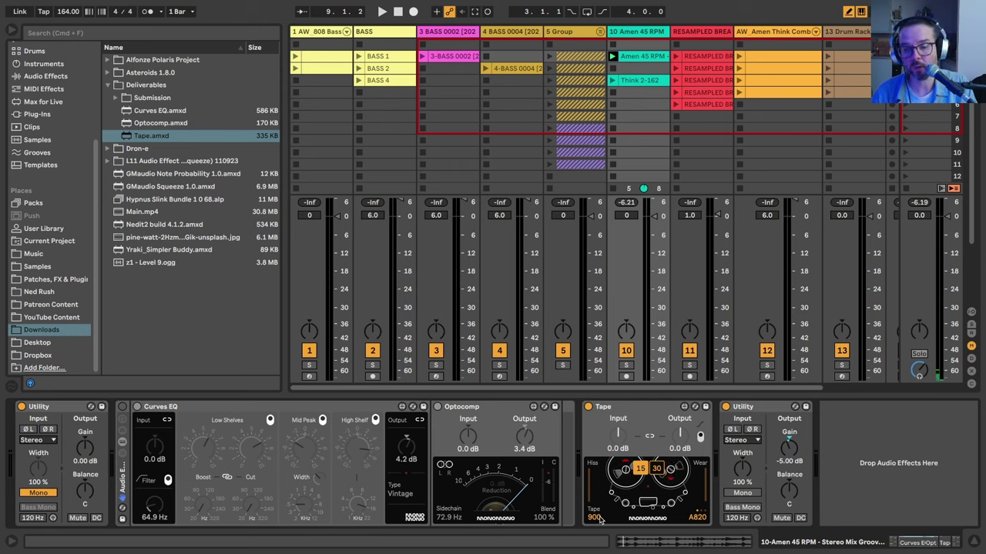
pyautogui.press('space')
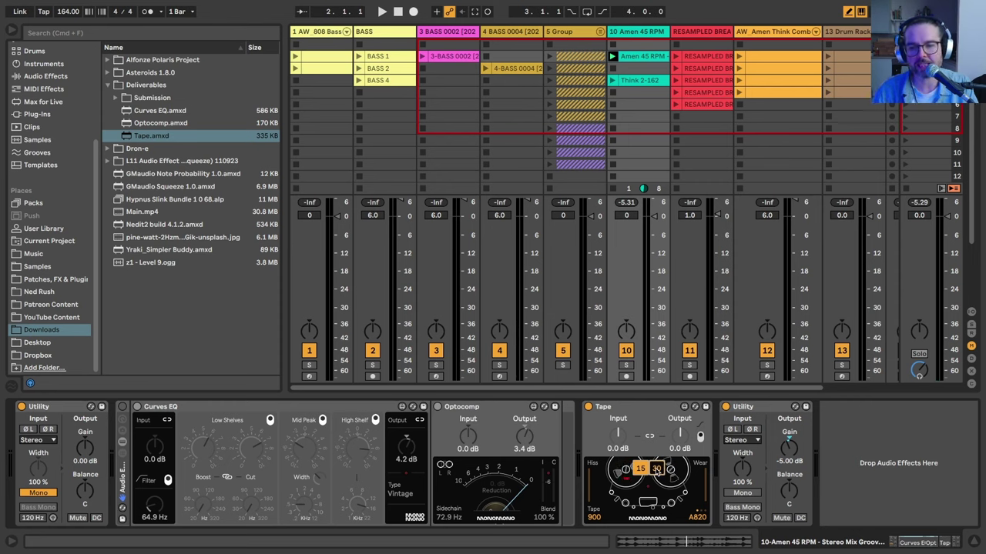
pyautogui.press('space')
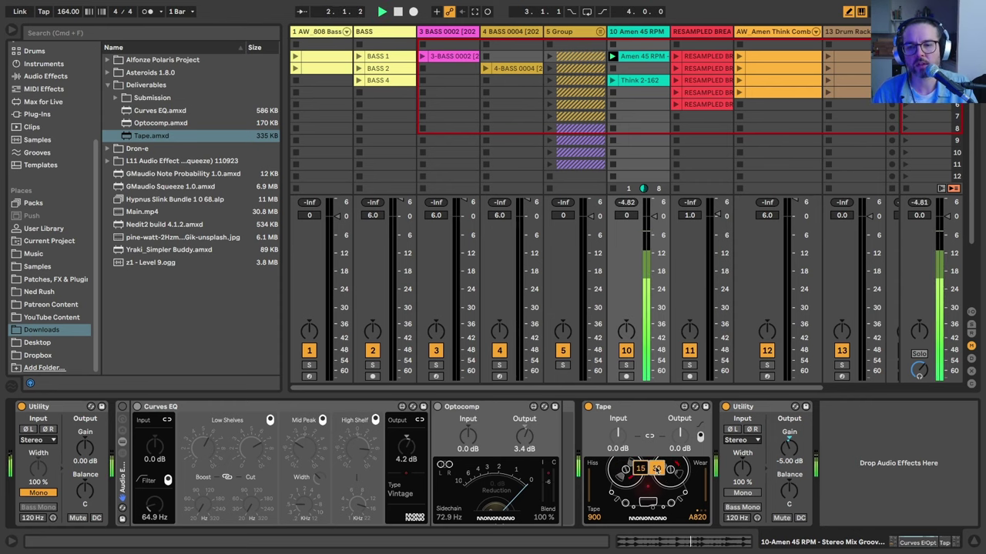
pyautogui.click(640, 470)
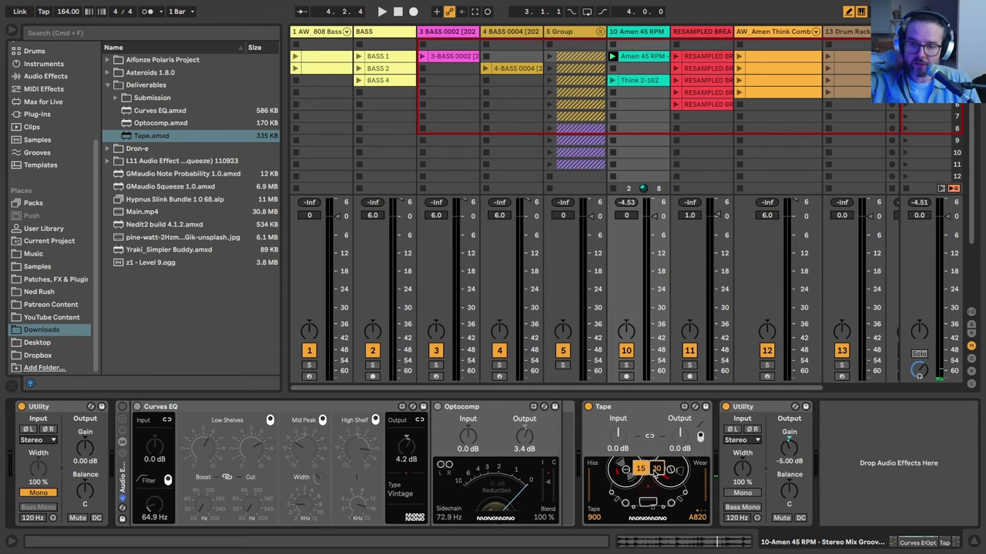
pyautogui.press('space')
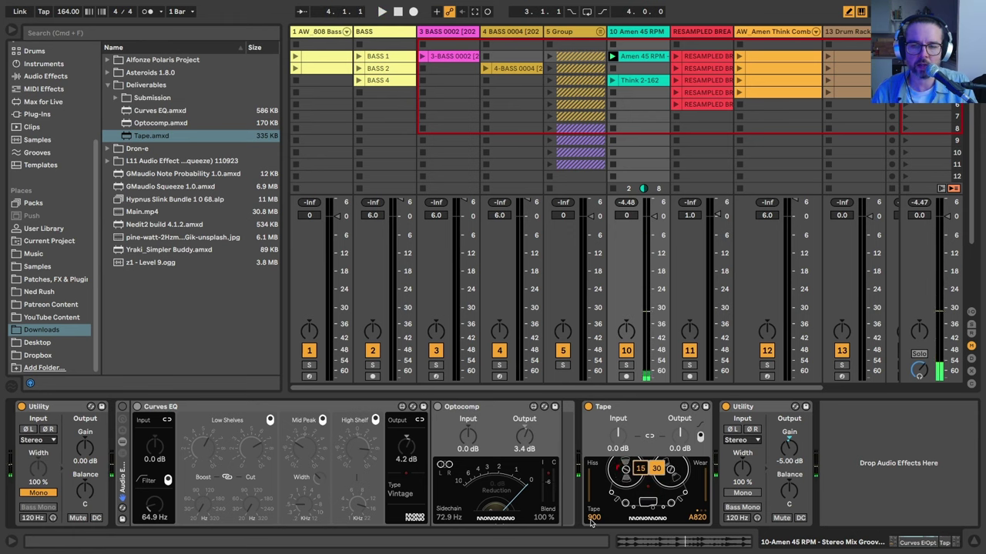
# Restart the Amen break, audition C37 on its Tape device, then return to A80.
pyautogui.press('space')
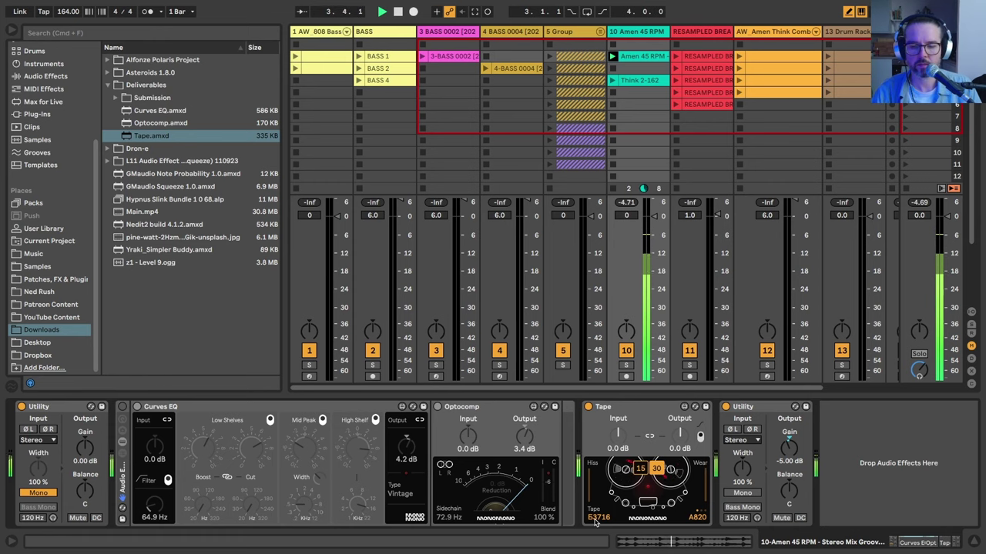
pyautogui.click(595, 519)
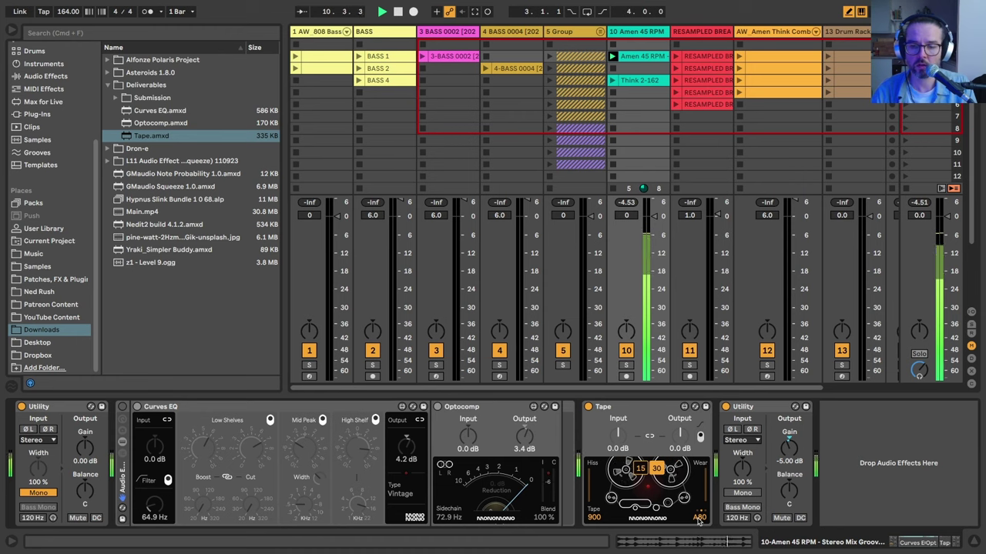
pyautogui.click(699, 519)
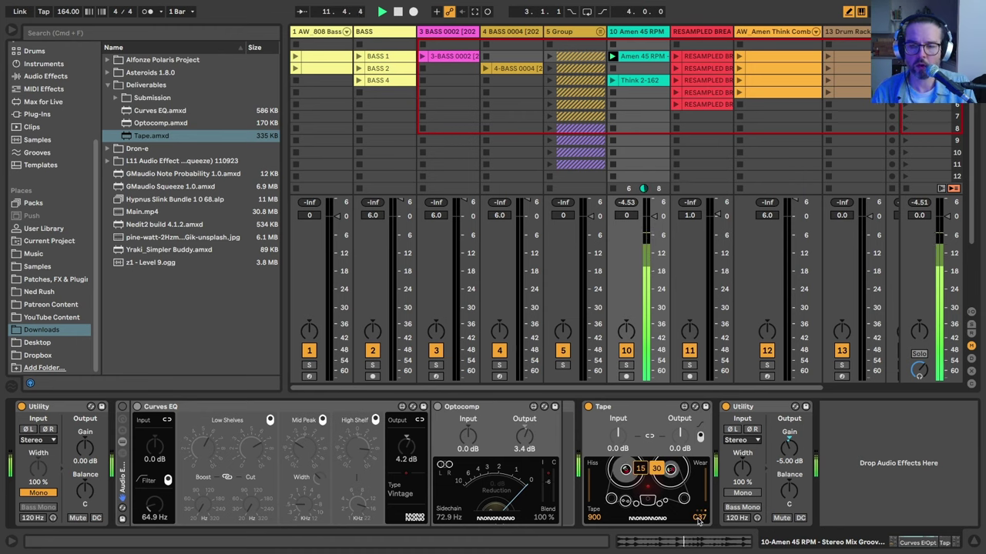
pyautogui.click(699, 519)
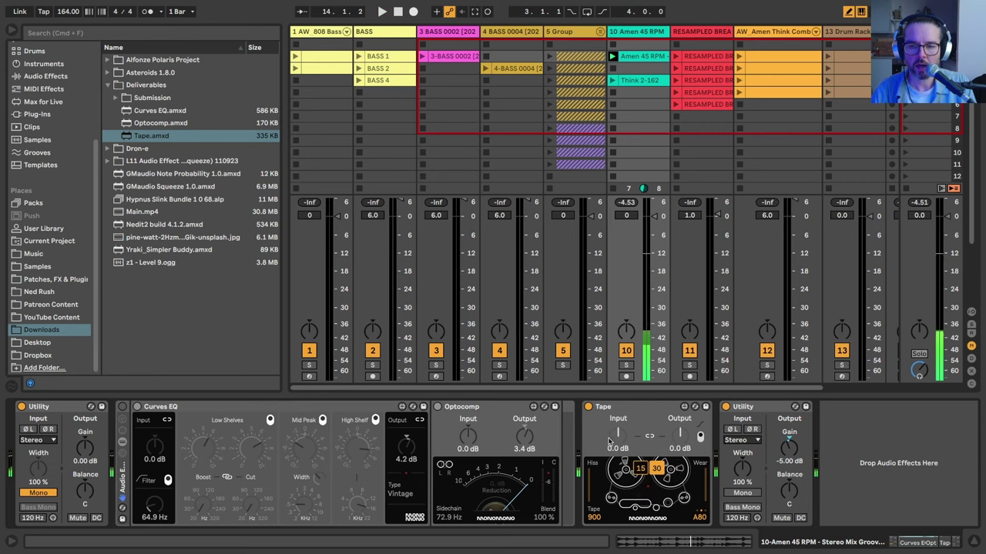
# Link Tape input and output, push drive to 24 dB, set output near -13 dB.
pyautogui.click(650, 438)
pyautogui.moveTo(613, 434); pyautogui.dragTo(613, 411)
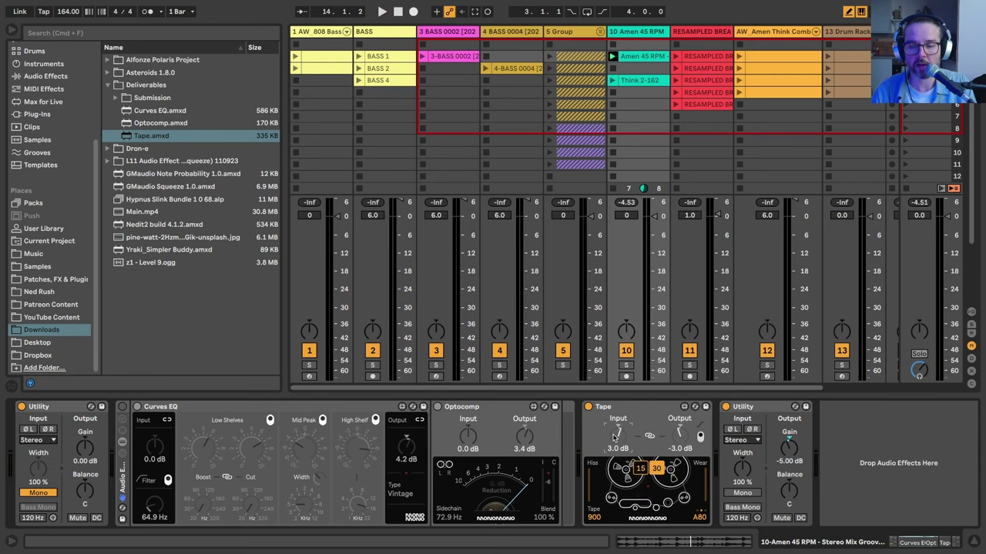
pyautogui.moveTo(614, 438); pyautogui.dragTo(614, 385)
pyautogui.press('space')
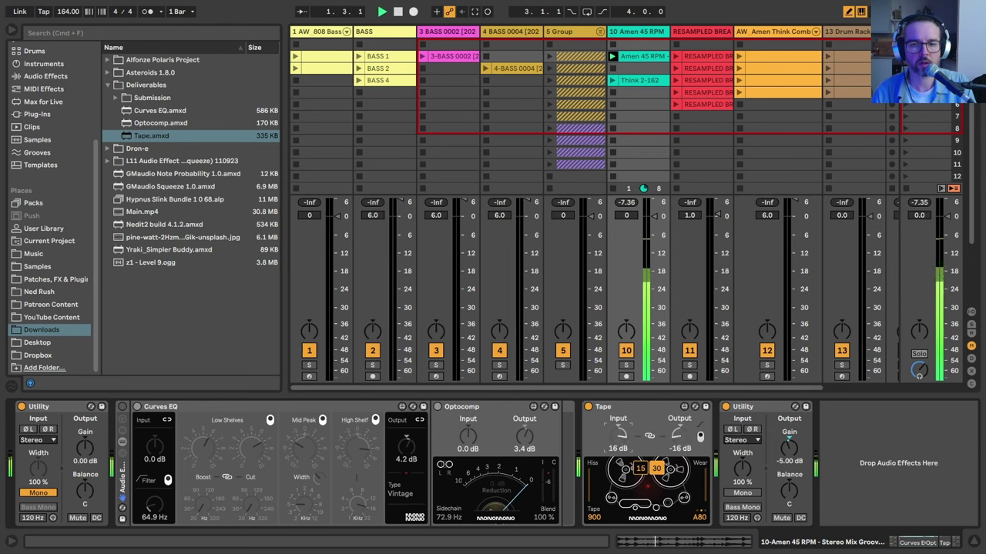
pyautogui.moveTo(614, 437); pyautogui.dragTo(614, 409)
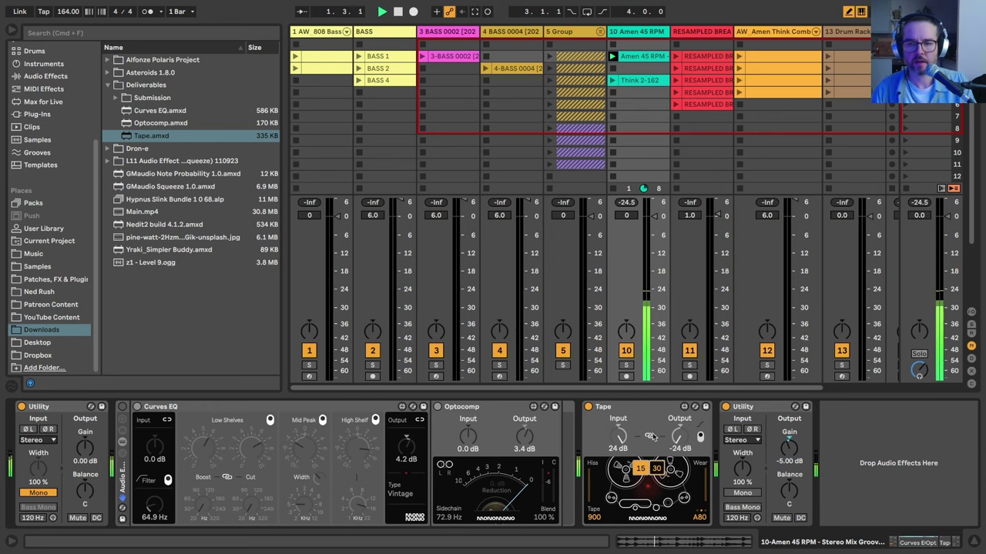
pyautogui.moveTo(676, 438)
pyautogui.mouseDown()
pyautogui.moveTo(677, 423)
pyautogui.moveTo(676, 441)
pyautogui.mouseUp()
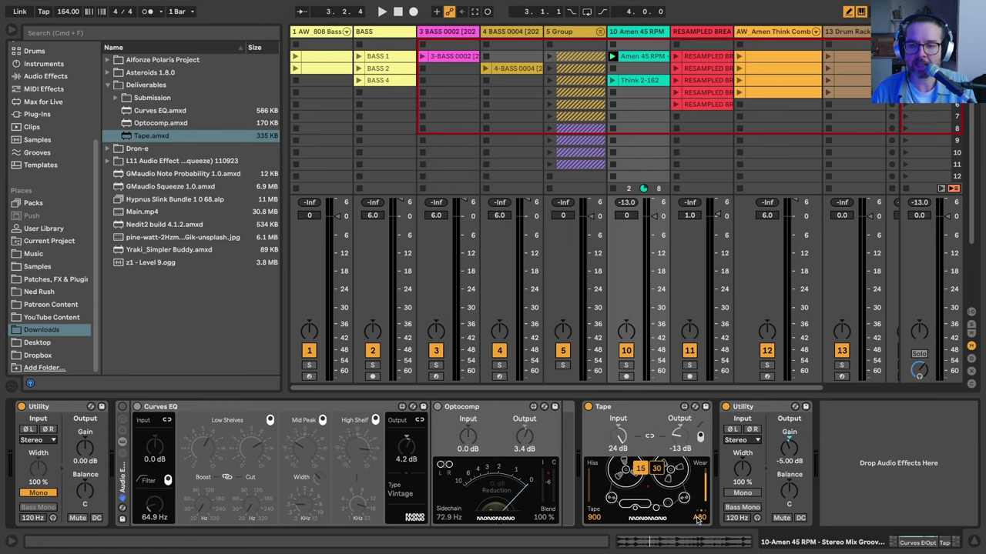
pyautogui.press('space')
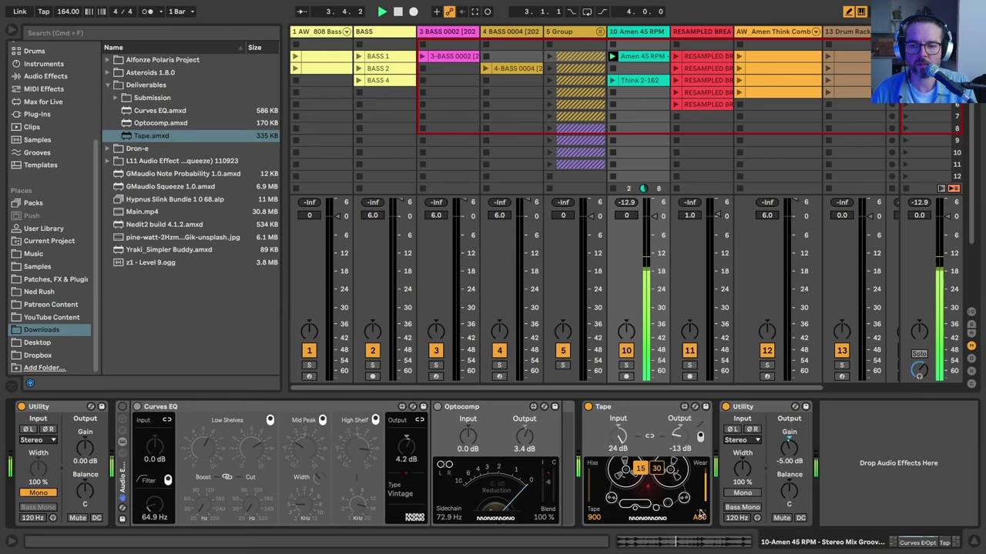
# Switch Tape to C37 at speed 30 and ease the input and output levels down.
pyautogui.moveTo(701, 515); pyautogui.dragTo(701, 522)
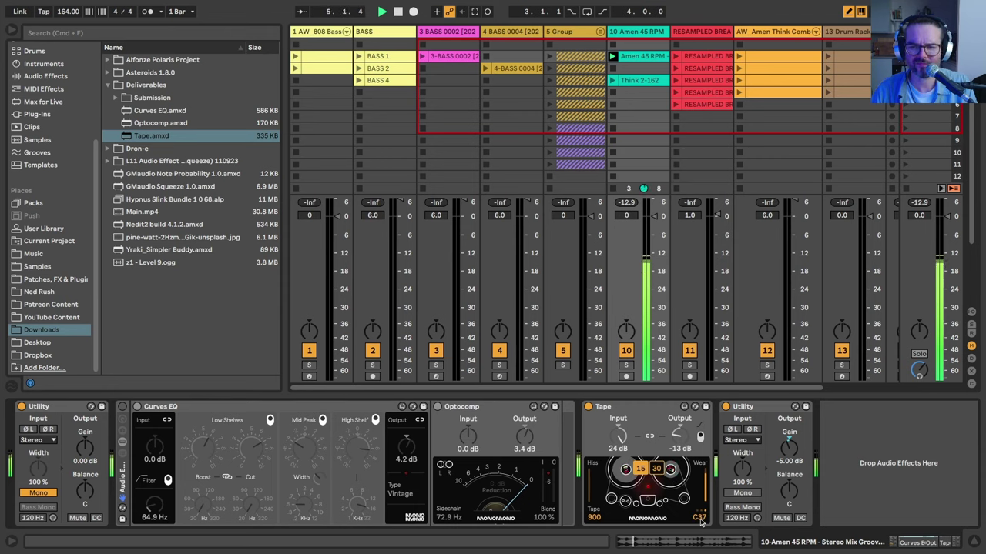
pyautogui.press('space')
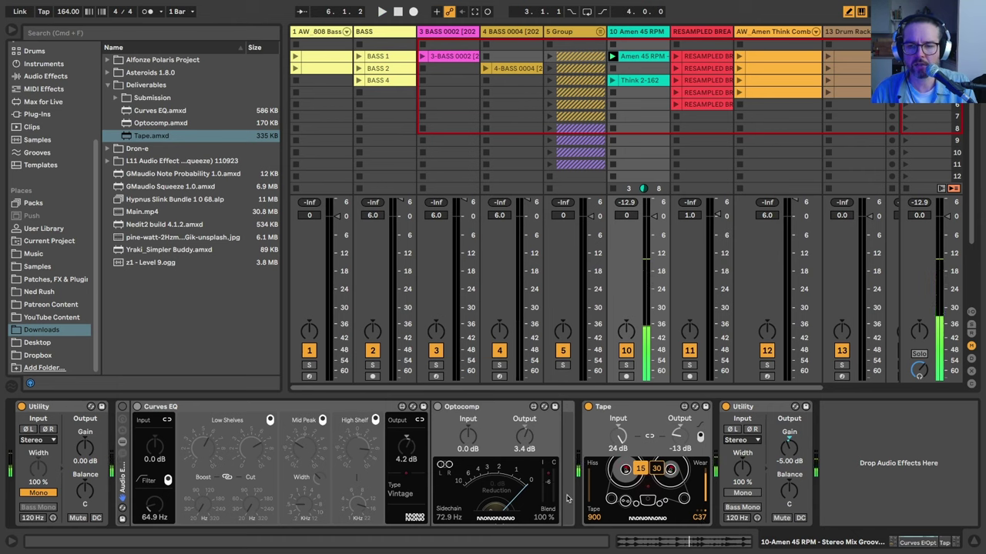
pyautogui.click(658, 471)
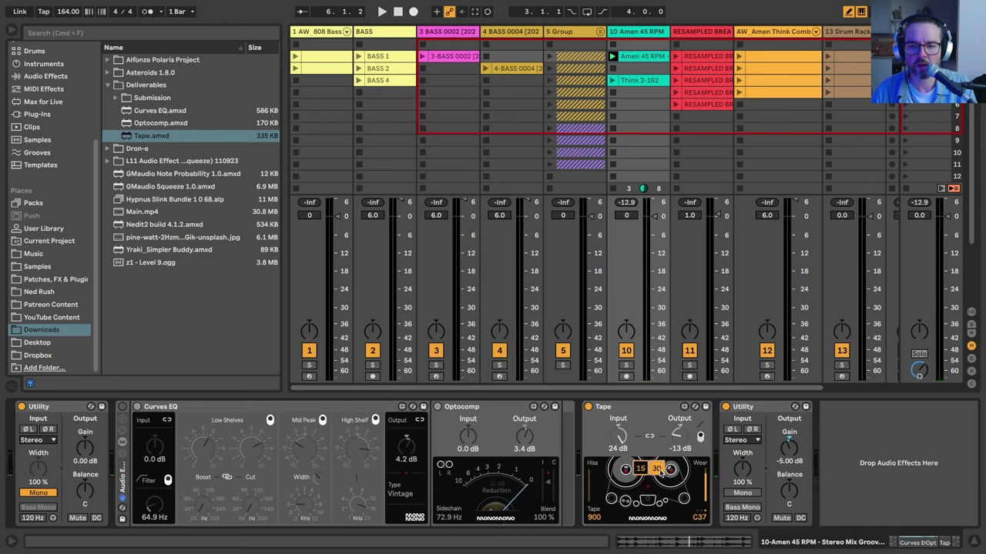
pyautogui.press('space')
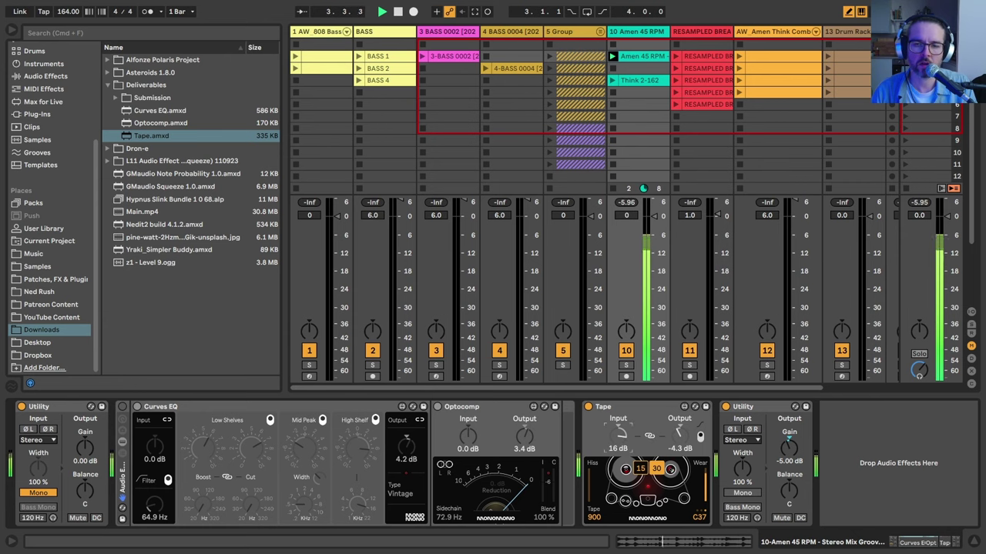
pyautogui.moveTo(619, 436); pyautogui.dragTo(619, 446)
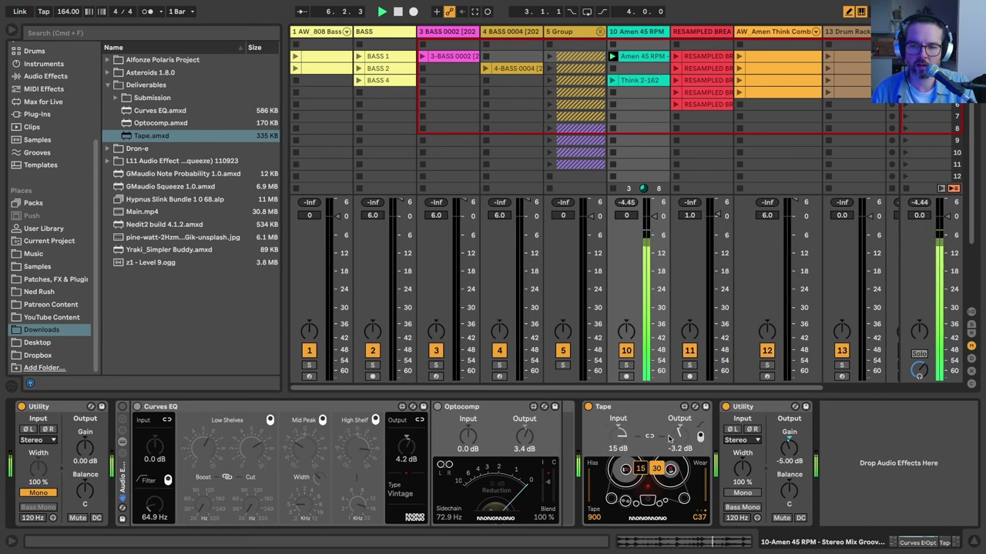
pyautogui.moveTo(678, 435); pyautogui.dragTo(679, 451)
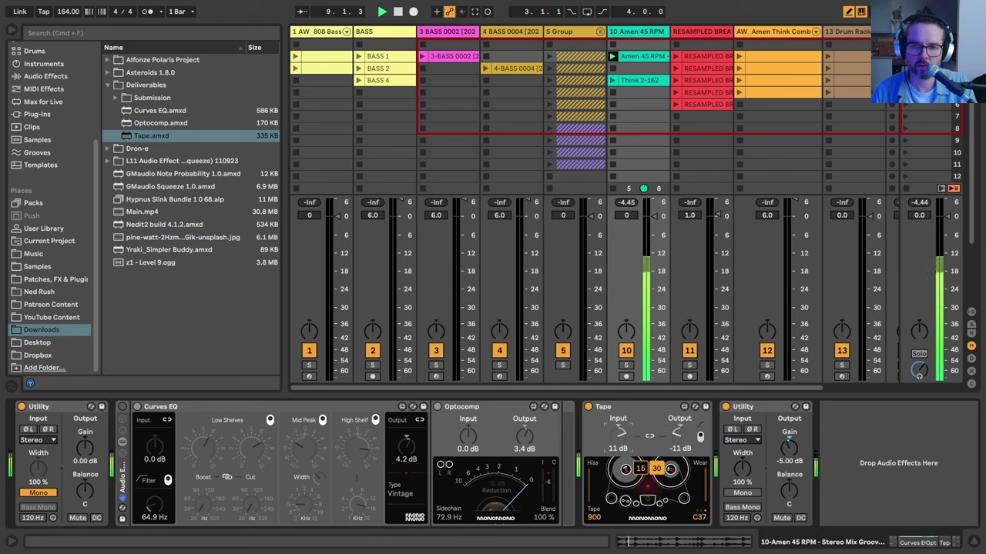
pyautogui.moveTo(620, 435); pyautogui.dragTo(621, 443)
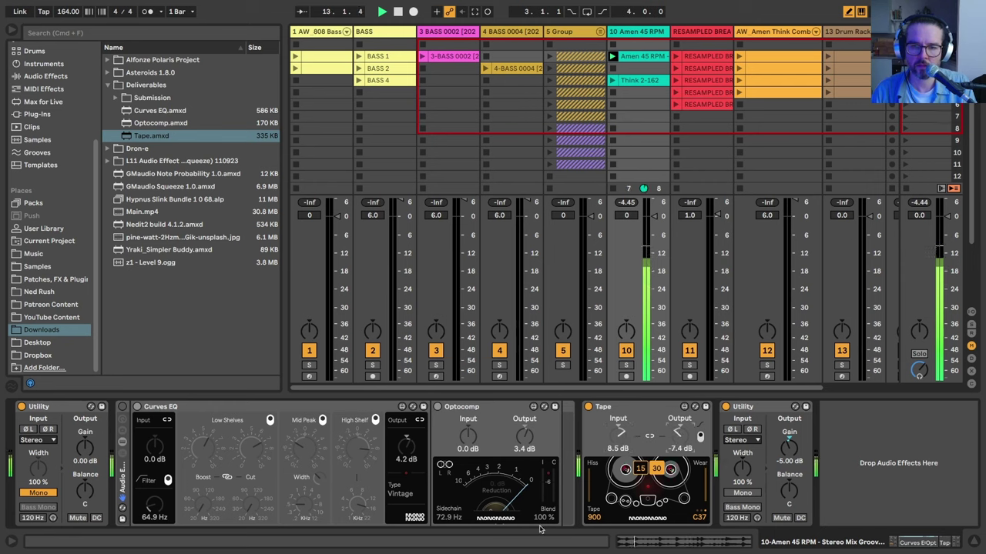
pyautogui.press('space')
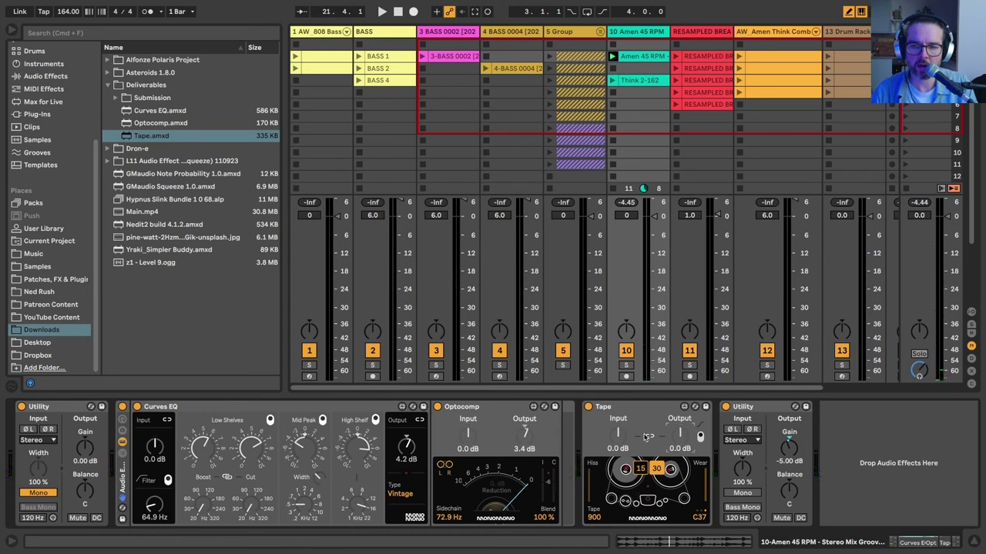
# Lower Tape output to about -4 dB and switch the tape type to A80 during playback.
pyautogui.press('space')
pyautogui.moveTo(680, 437); pyautogui.dragTo(680, 462)
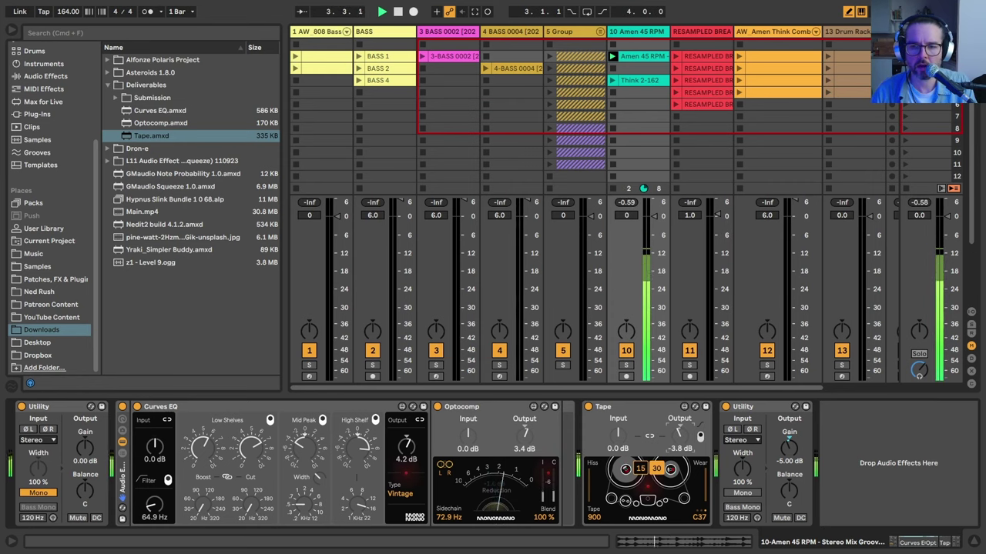
pyautogui.click(700, 519)
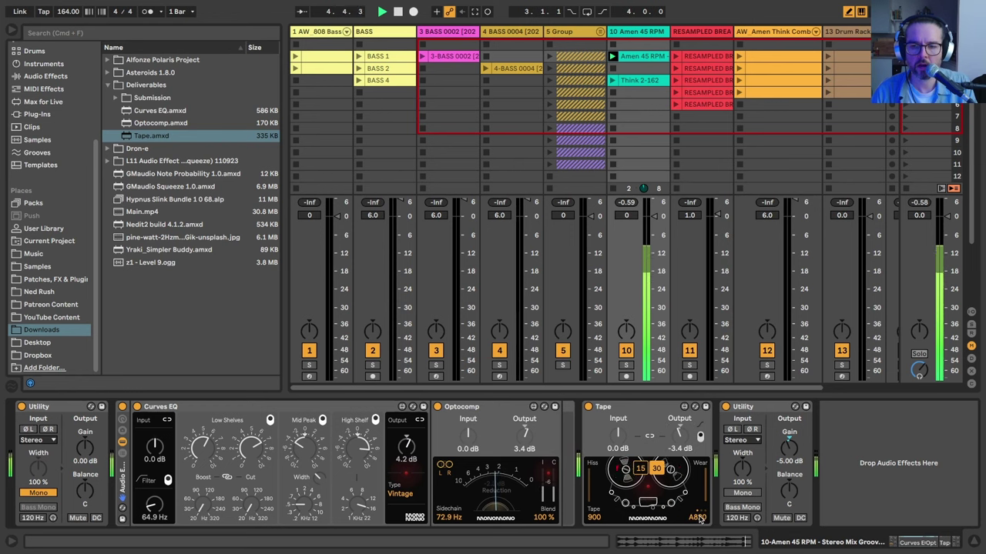
pyautogui.click(700, 519)
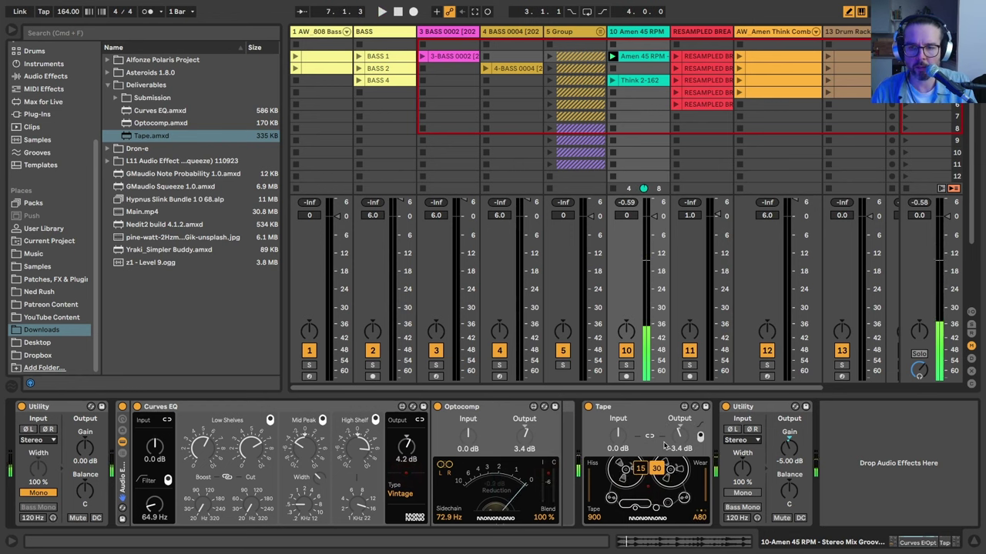
pyautogui.press('space')
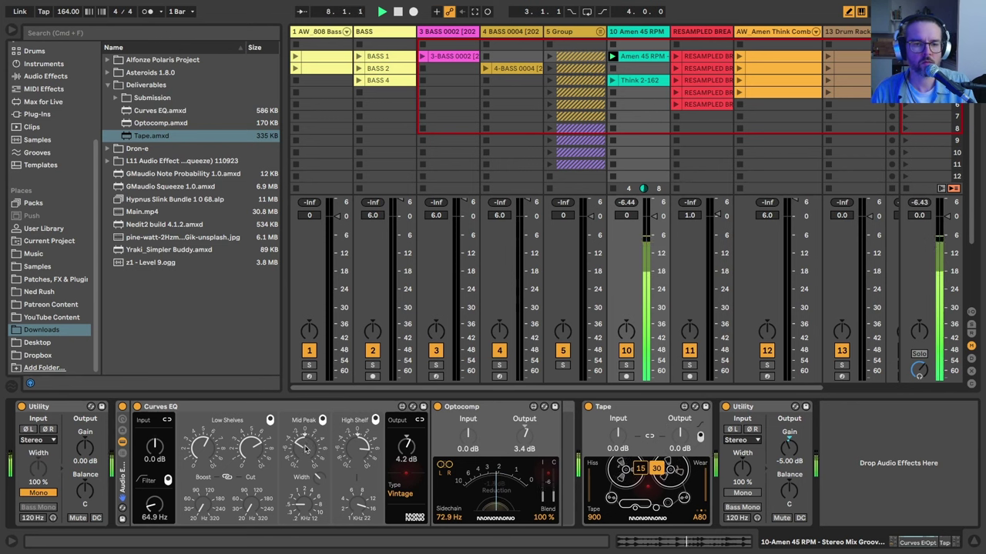
pyautogui.press('space')
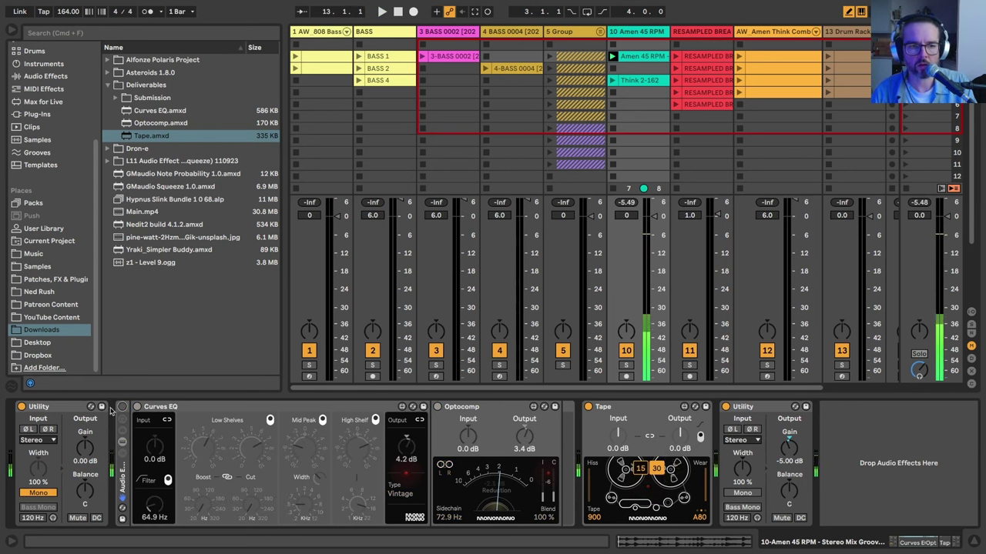
# Insert an audio track named RESAMPLE after the Amen 45 RPM track.
pyautogui.click(625, 35)
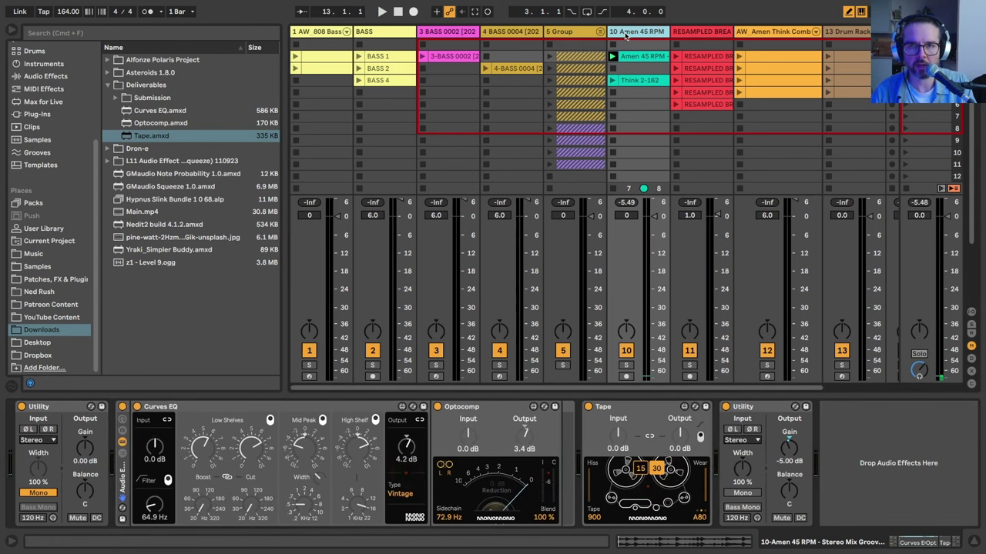
pyautogui.hotkey('ctrl', 't')
pyautogui.hotkey('ctrl', 'r')
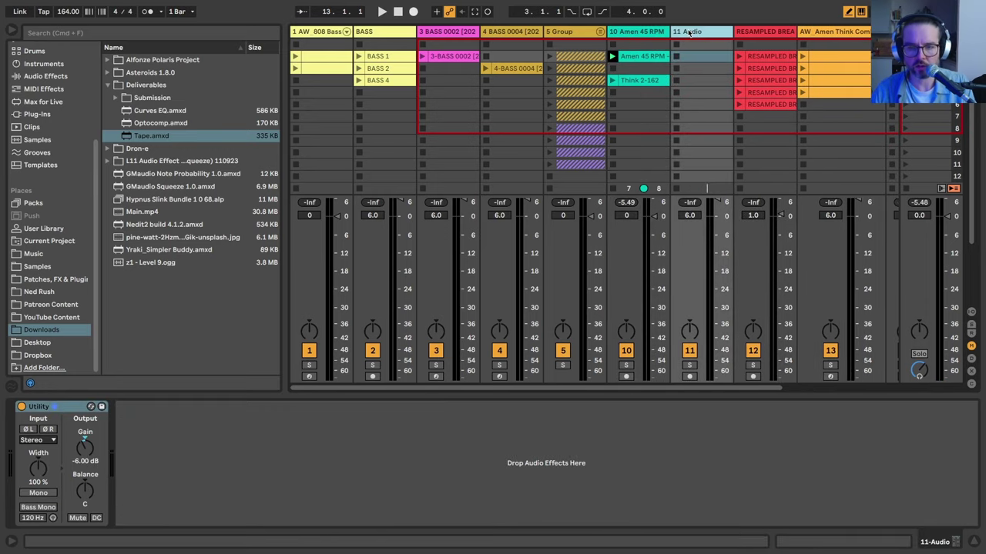
pyautogui.write('RESAMPLE')
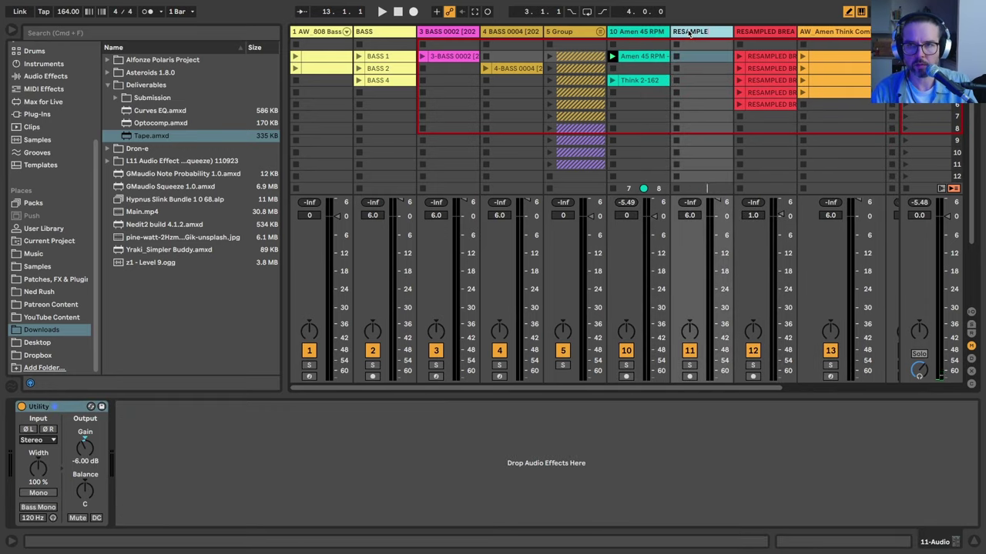
pyautogui.press('Return')
# Route the RESAMPLE track's input from Resampling and arm it for recording.
pyautogui.press('super+alt+i')
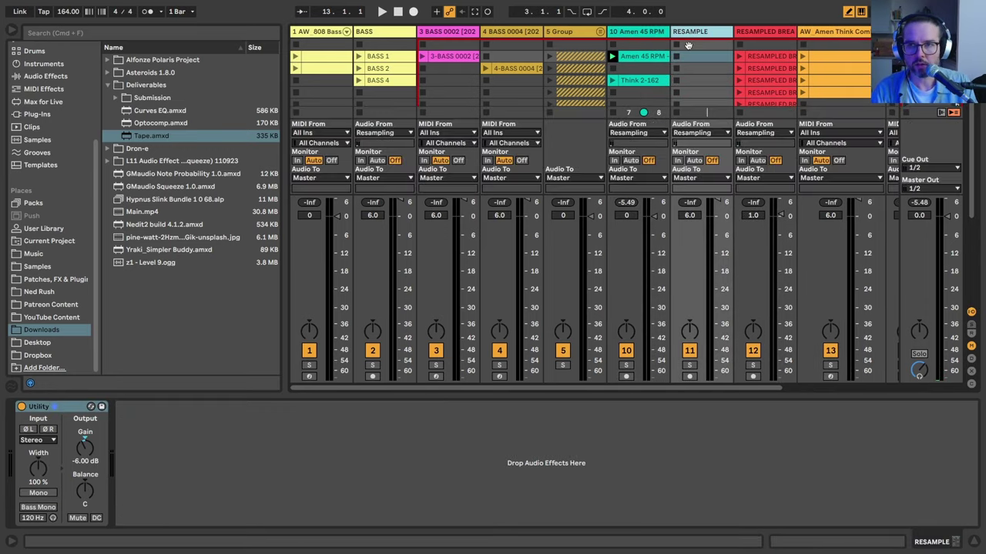
pyautogui.click(694, 132)
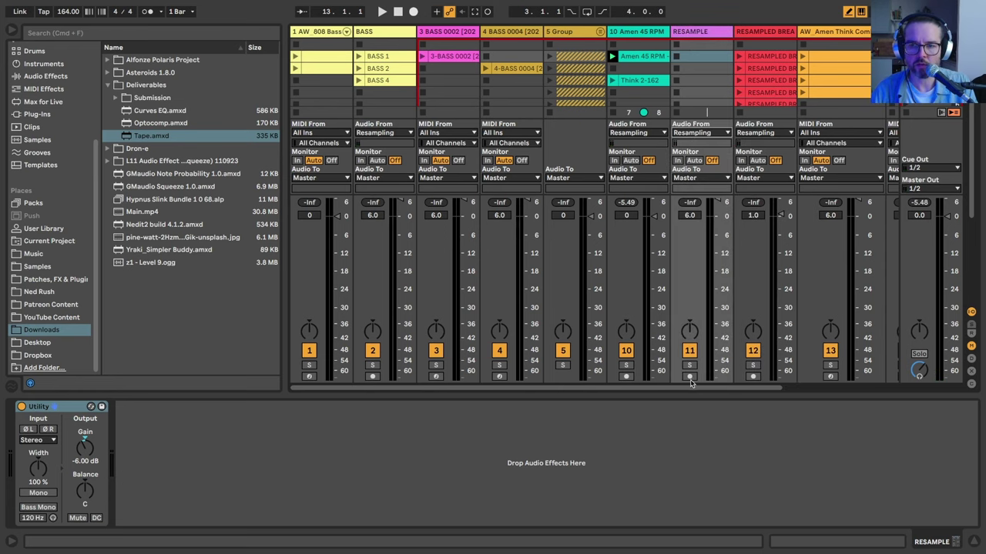
pyautogui.click(689, 376)
pyautogui.click(10, 30)
pyautogui.press('super+alt+i')
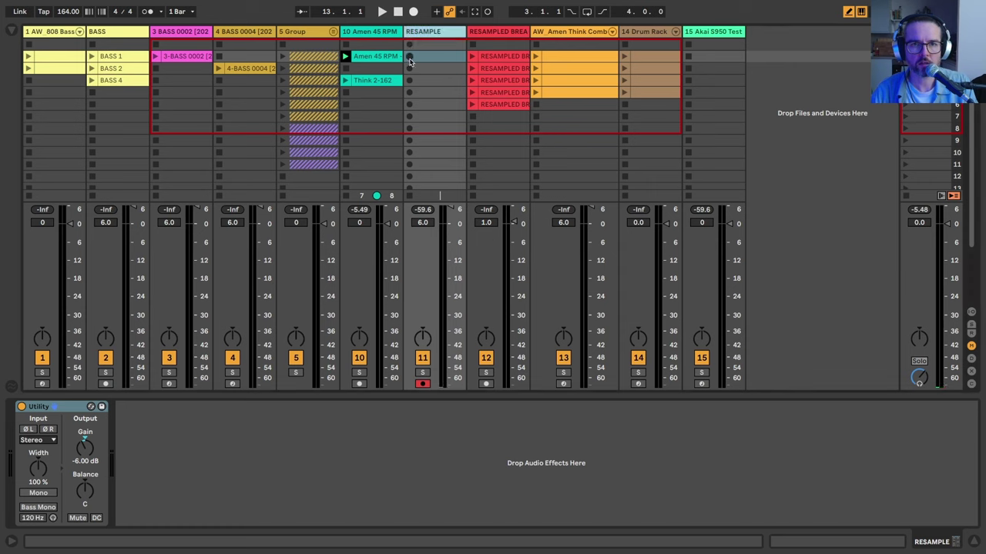
# Record the Amen break into a new two-bar RESAMPLE 1 clip and stop playback.
pyautogui.click(410, 57)
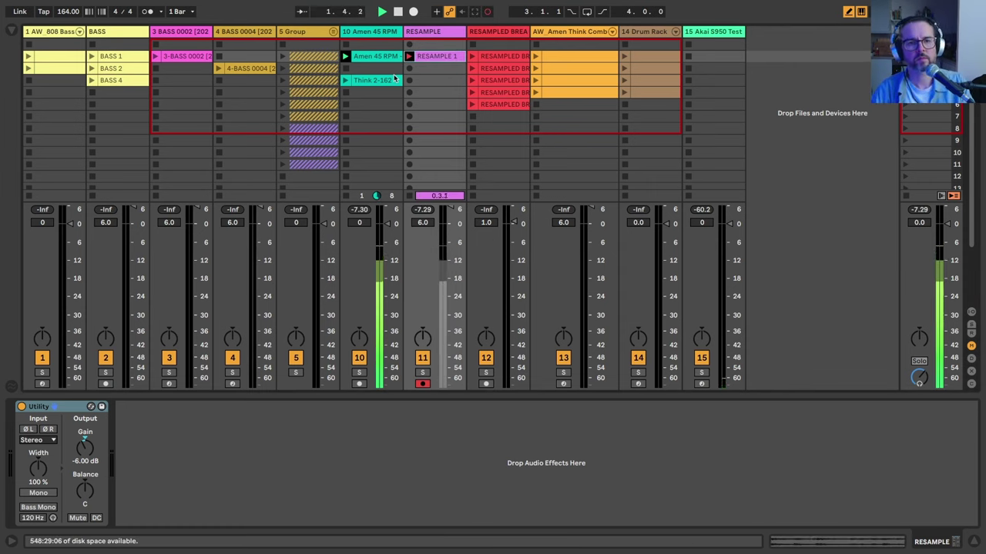
pyautogui.click(437, 56)
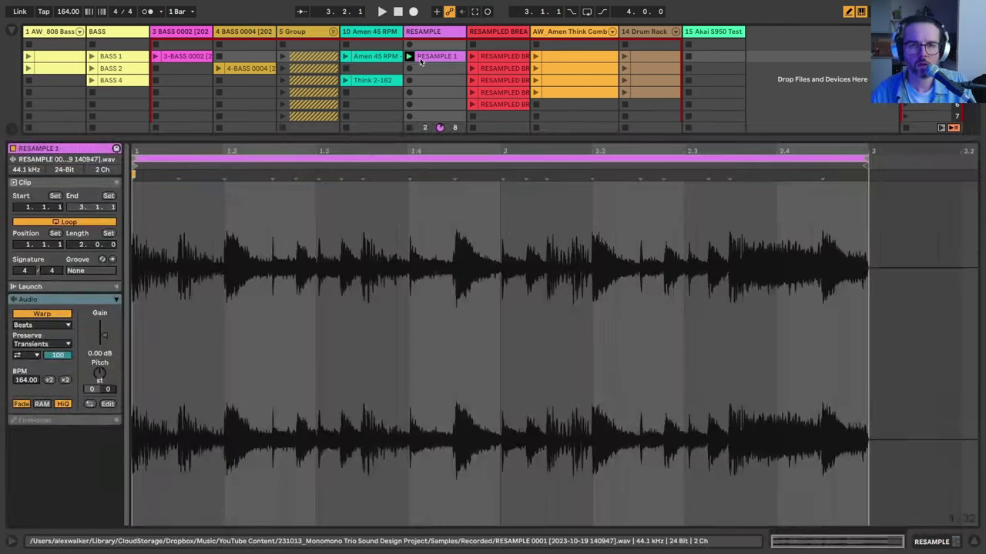
pyautogui.press('space')
pyautogui.rightClick(729, 185)
pyautogui.click(752, 345)
pyautogui.click(412, 84)
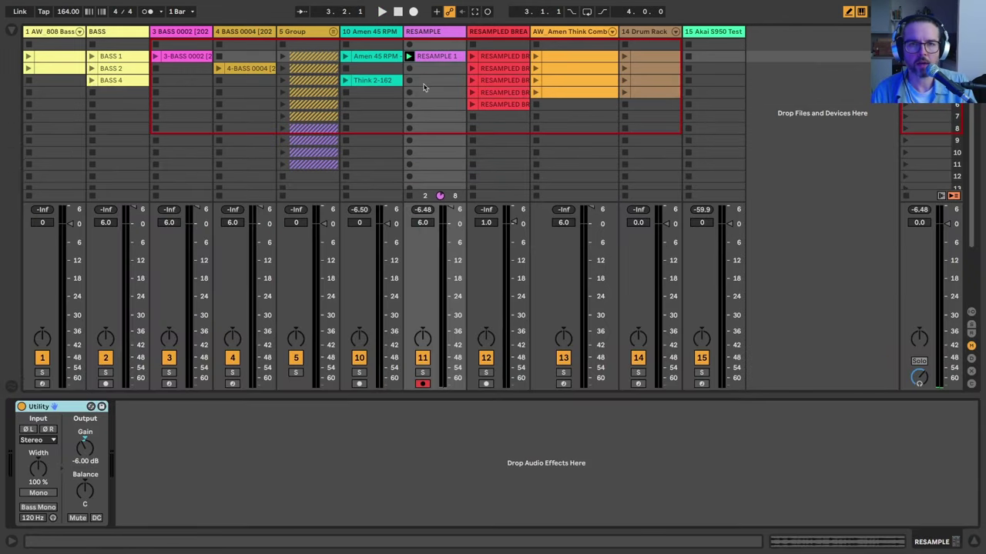
pyautogui.click(415, 33)
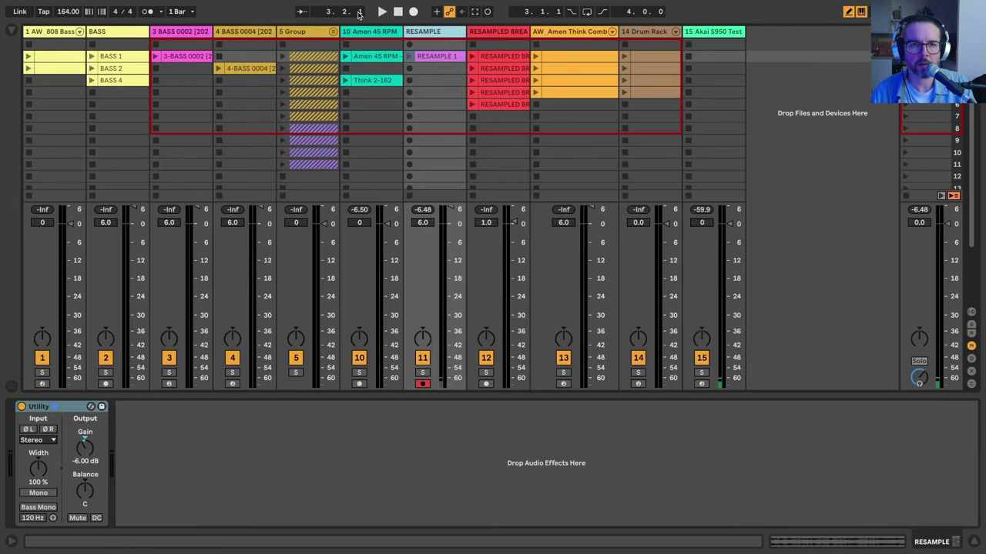
# Place Optocomp after Tape, launch Amen 45 RPM, and raise Optocomp's input to 3.8 dB.
pyautogui.click(362, 32)
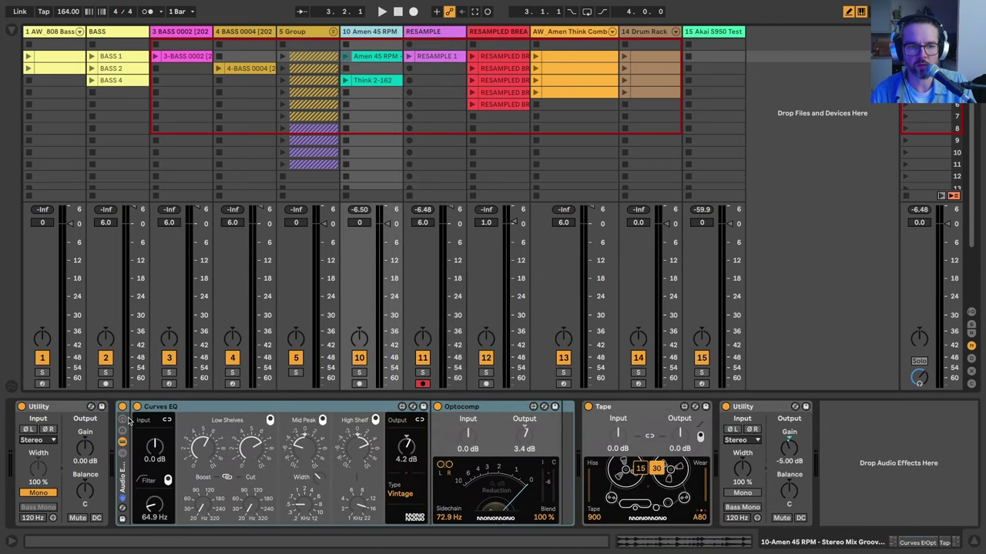
pyautogui.click(475, 407)
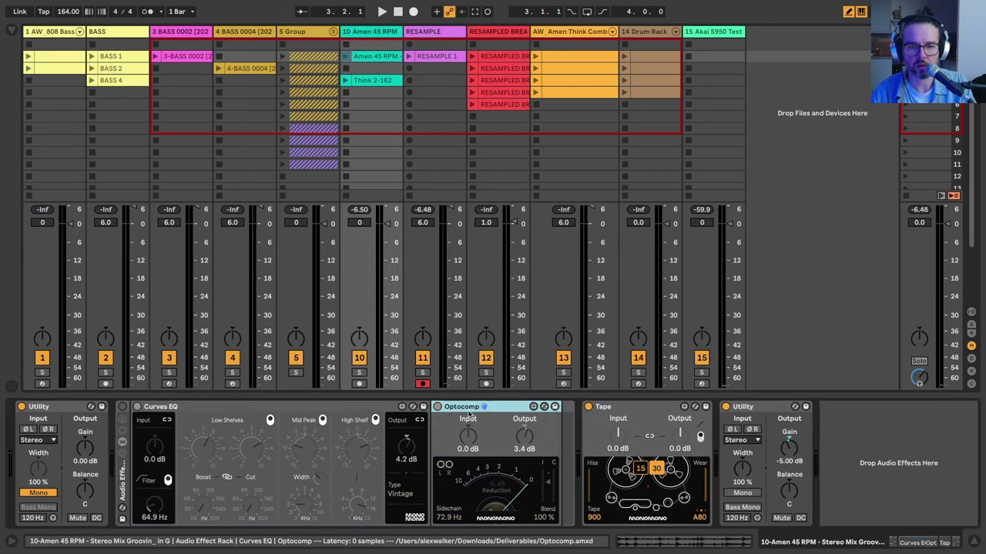
pyautogui.moveTo(475, 407); pyautogui.dragTo(704, 416)
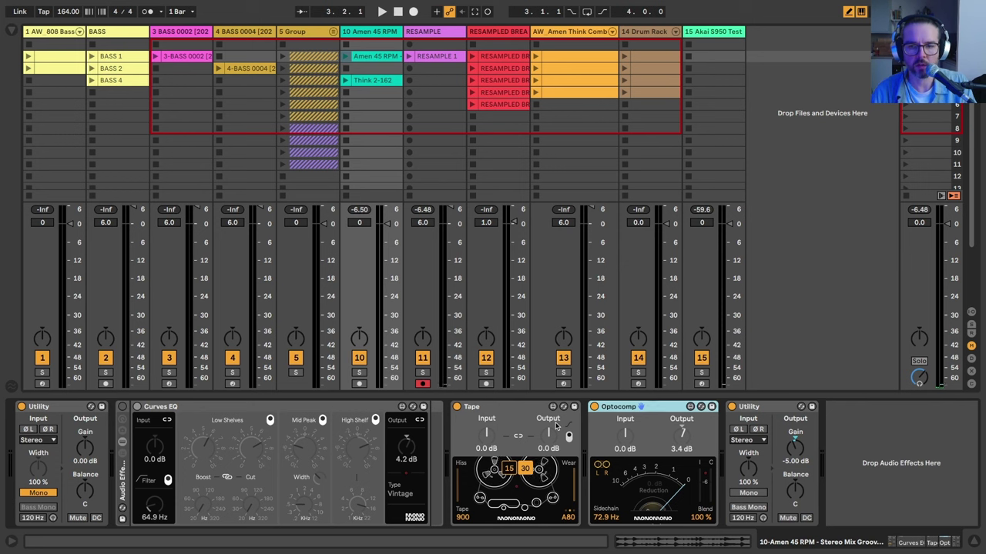
pyautogui.click(346, 58)
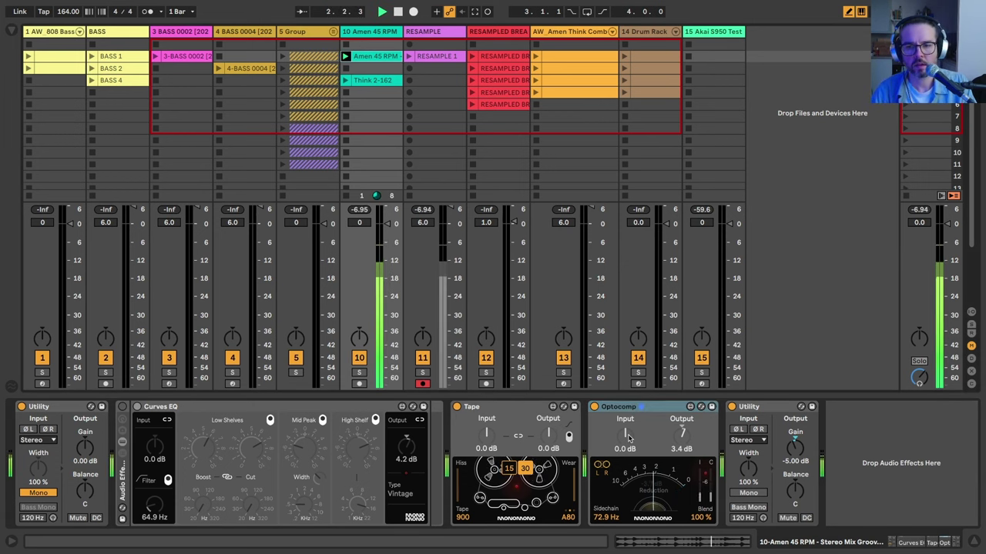
pyautogui.moveTo(628, 437)
pyautogui.mouseDown()
pyautogui.moveTo(628, 416)
pyautogui.moveTo(624, 454)
pyautogui.moveTo(625, 430)
pyautogui.moveTo(681, 416)
pyautogui.mouseUp()
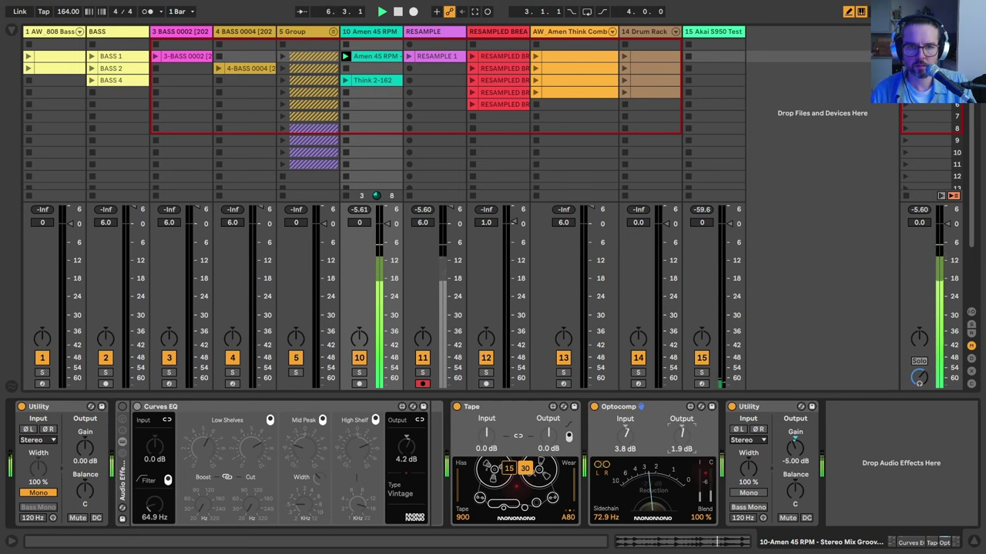
# Reset Optocomp's input, turn it well down, and raise its output for makeup gain.
pyautogui.doubleClick(625, 436)
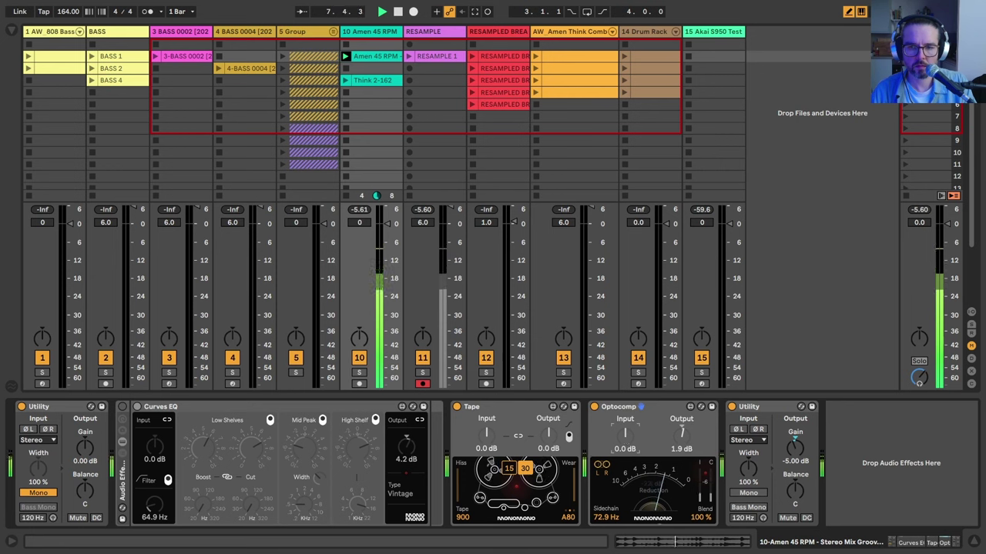
pyautogui.moveTo(625, 434); pyautogui.dragTo(624, 462)
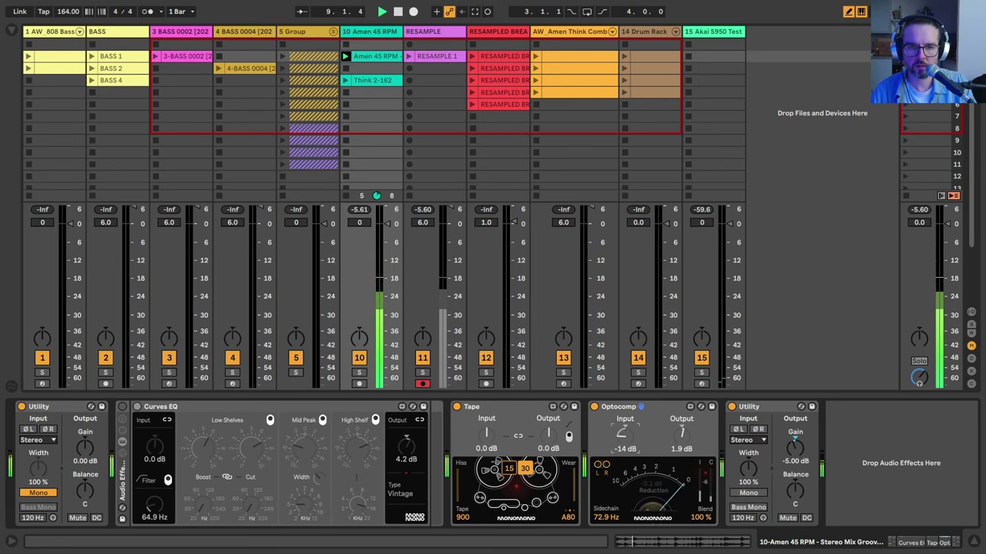
pyautogui.moveTo(681, 434)
pyautogui.mouseDown()
pyautogui.moveTo(680, 408)
pyautogui.moveTo(681, 424)
pyautogui.mouseUp()
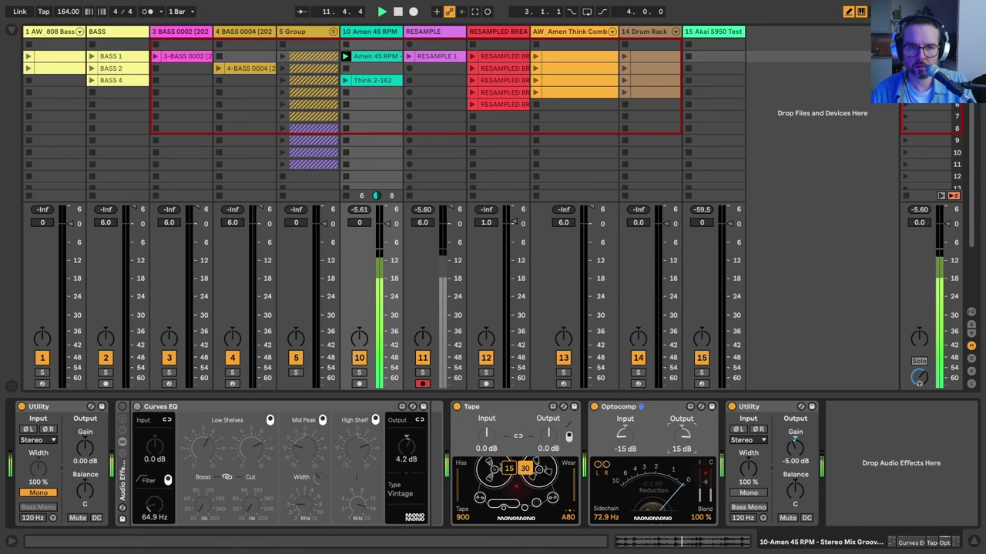
# Group Tape and Optocomp into a new rack, A/B-ing the rack and Optocomp.
pyautogui.click(487, 406)
pyautogui.keyDown('shift'); pyautogui.click(619, 407); pyautogui.keyUp('shift')
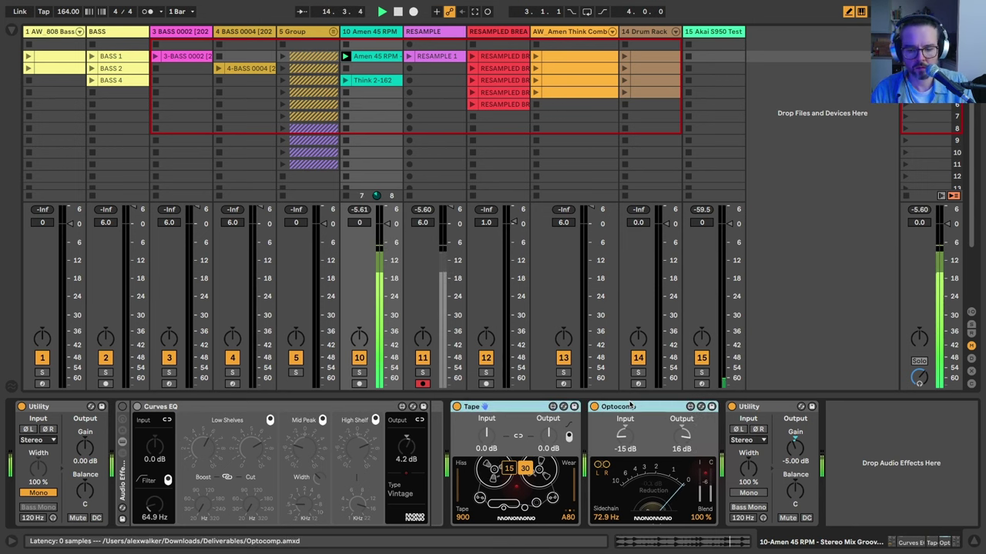
pyautogui.hotkey('ctrl', 'g')
pyautogui.click(458, 407)
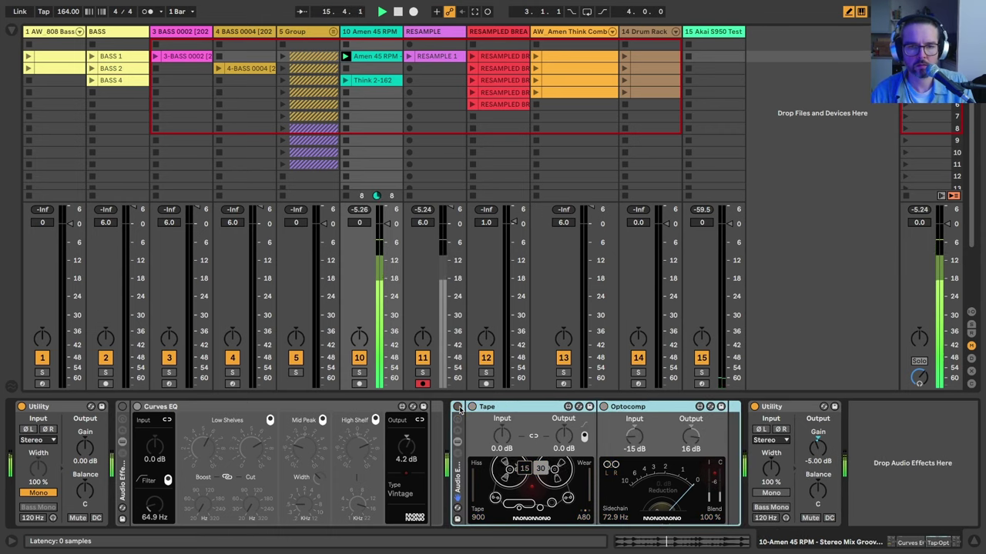
pyautogui.click(459, 407)
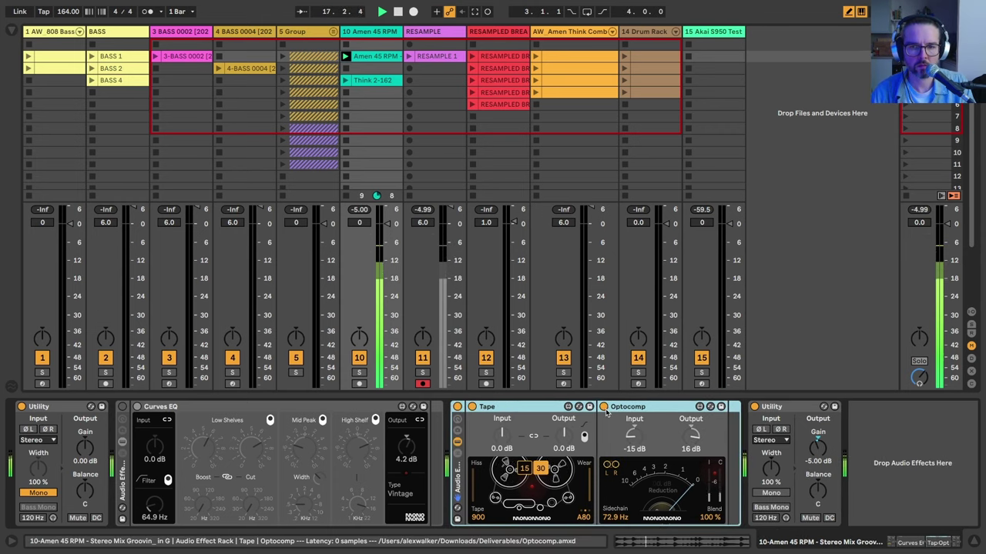
pyautogui.click(605, 407)
pyautogui.click(604, 407)
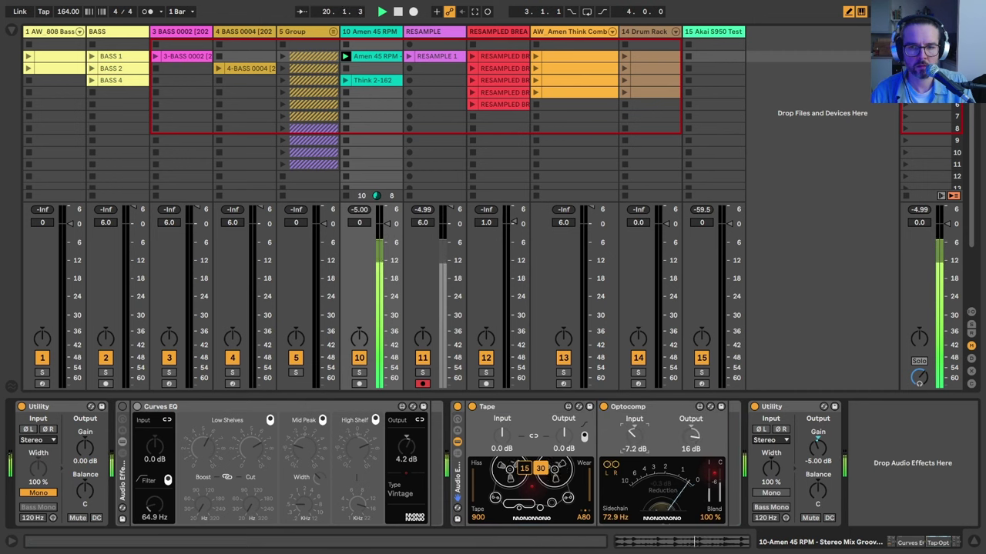
# Set Optocomp to 6 dB input and 0 dB output, comparing it bypassed.
pyautogui.moveTo(634, 433); pyautogui.dragTo(634, 400)
pyautogui.click(604, 408)
pyautogui.click(605, 407)
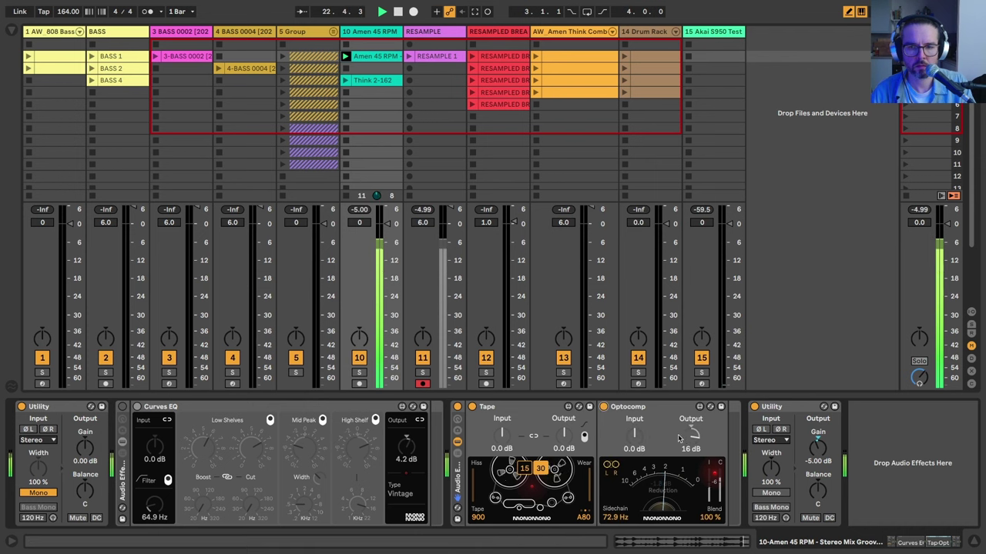
pyautogui.moveTo(697, 440); pyautogui.dragTo(696, 462)
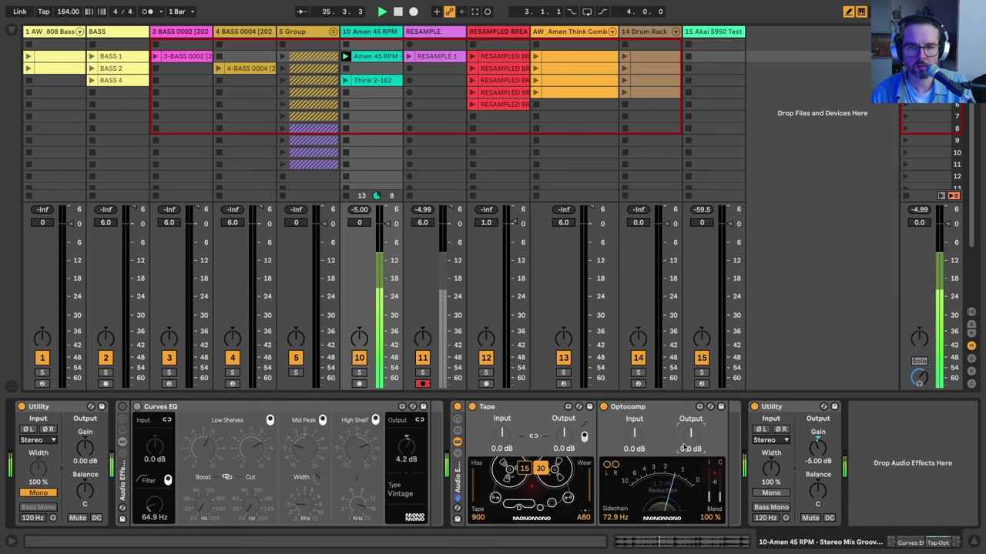
pyautogui.moveTo(690, 436); pyautogui.dragTo(691, 458)
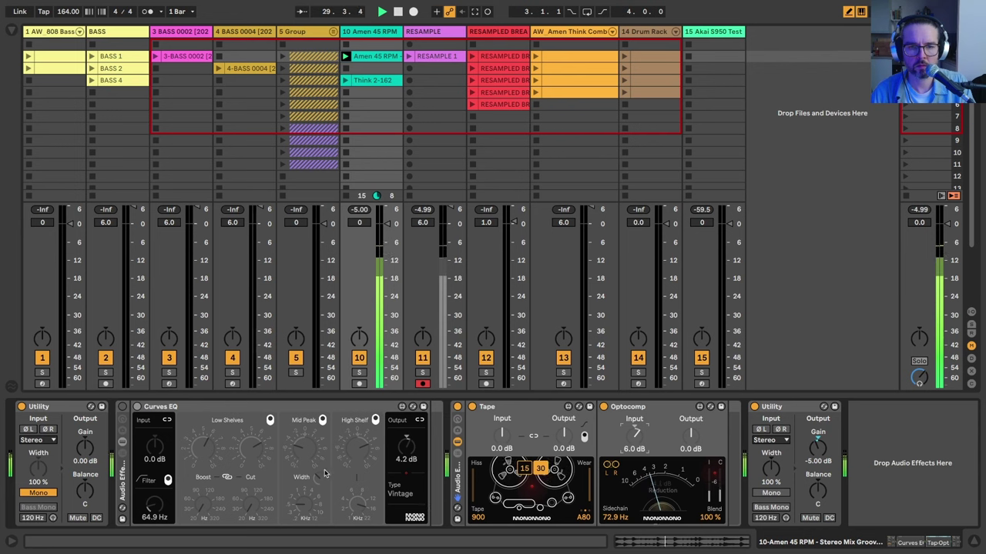
# Move Curves EQ into the rack after Optocomp, then A/B the whole rack.
pyautogui.click(172, 409)
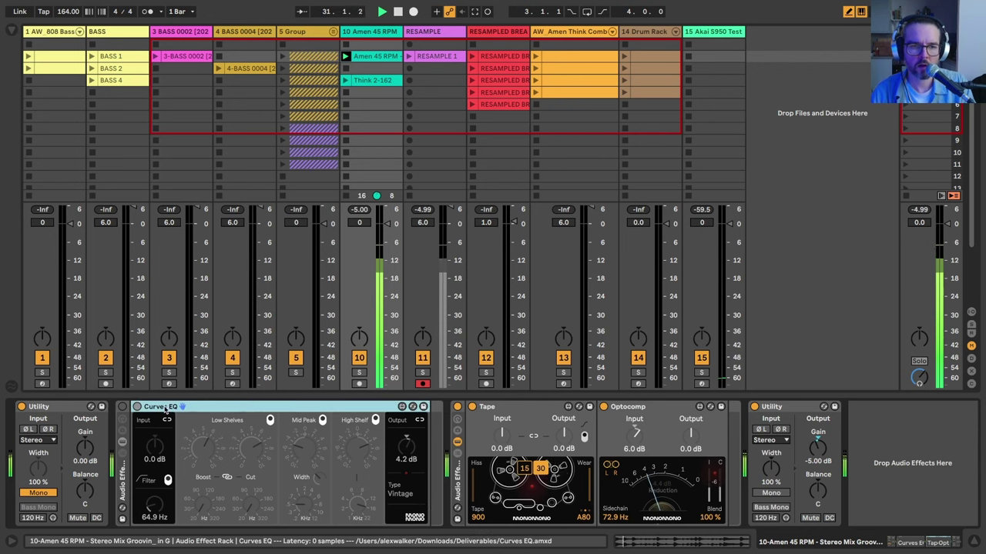
pyautogui.moveTo(176, 410); pyautogui.dragTo(732, 466)
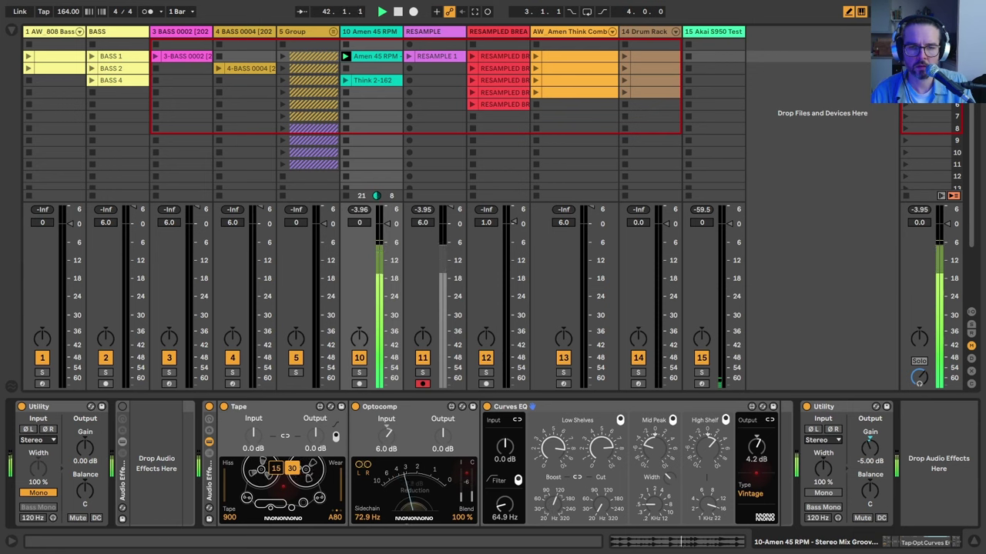
pyautogui.click(577, 478)
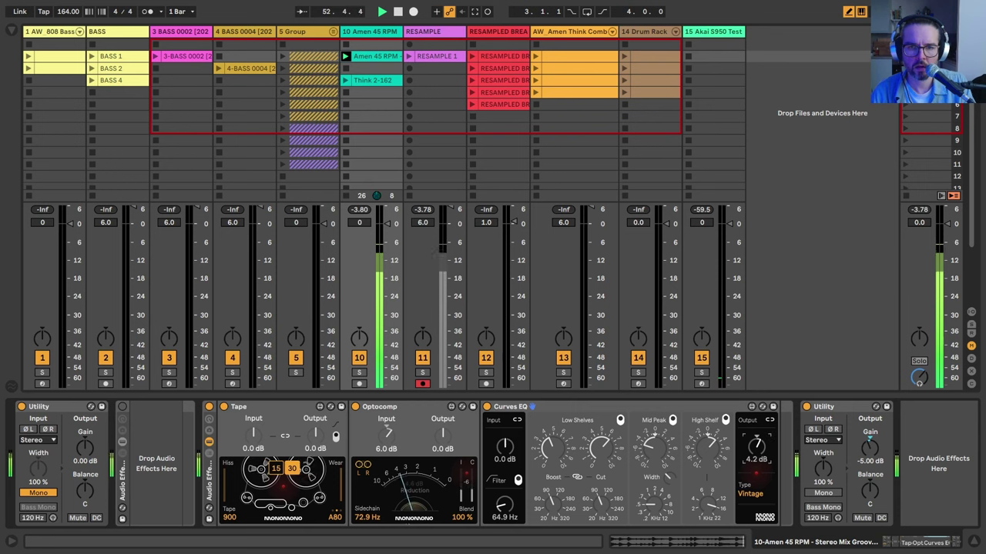
pyautogui.click(209, 407)
pyautogui.click(209, 407)
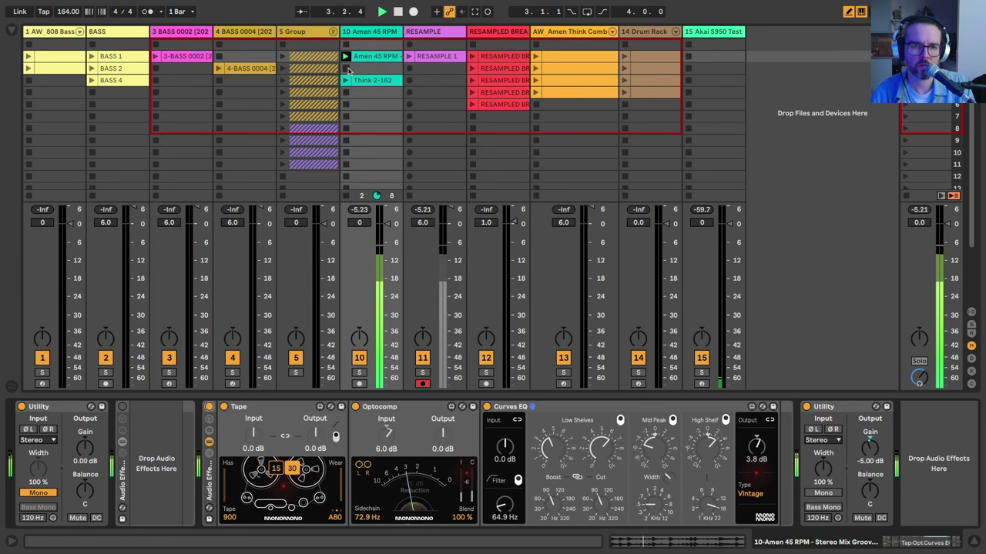
# Record the processed break as RESAMPLE 3 and compare it with RESAMPLE 1.
pyautogui.click(409, 67)
pyautogui.click(344, 58)
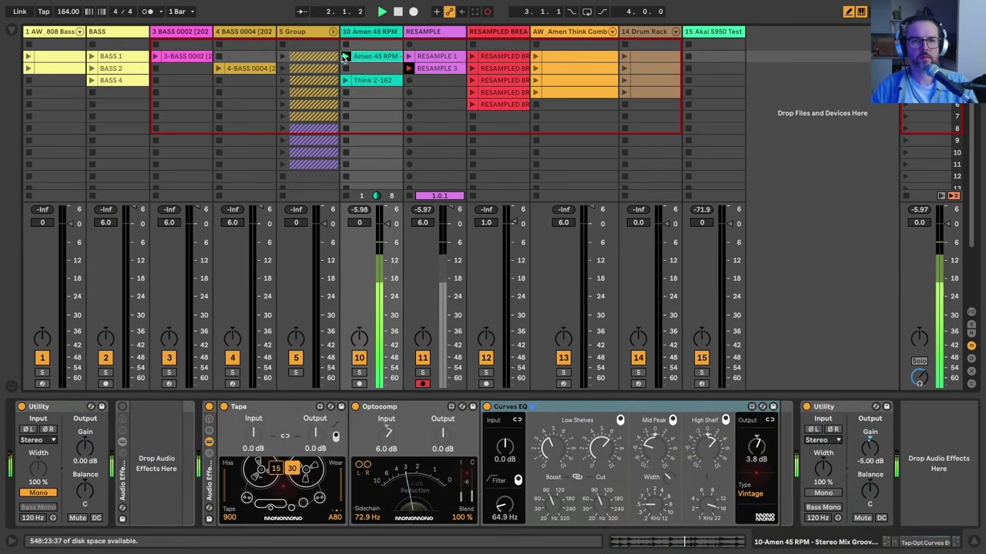
pyautogui.click(406, 158)
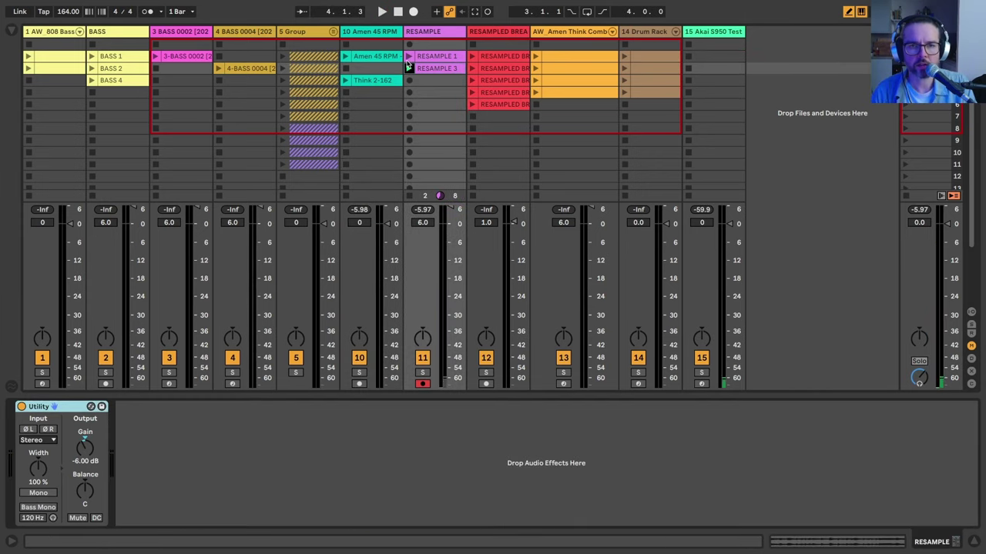
pyautogui.click(409, 56)
pyautogui.click(408, 68)
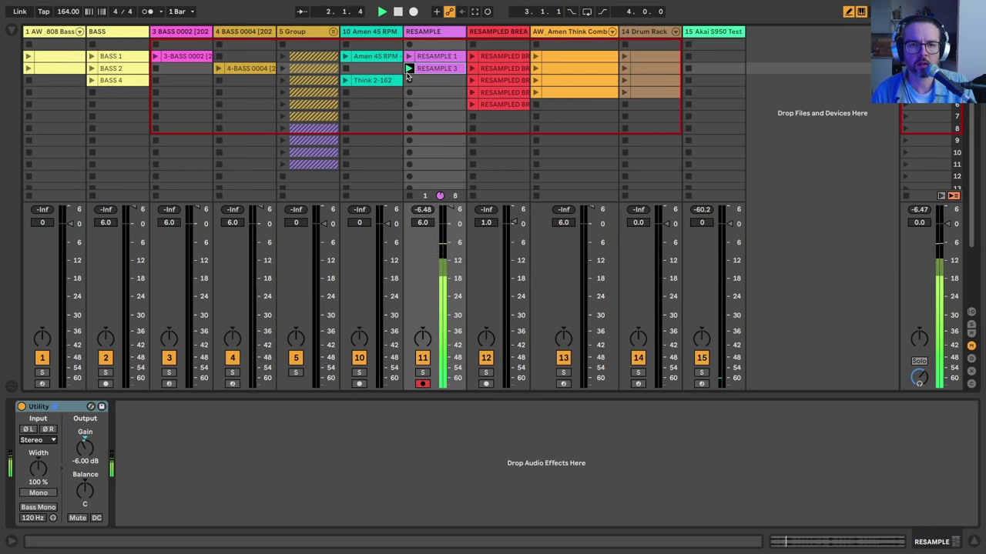
pyautogui.press('space')
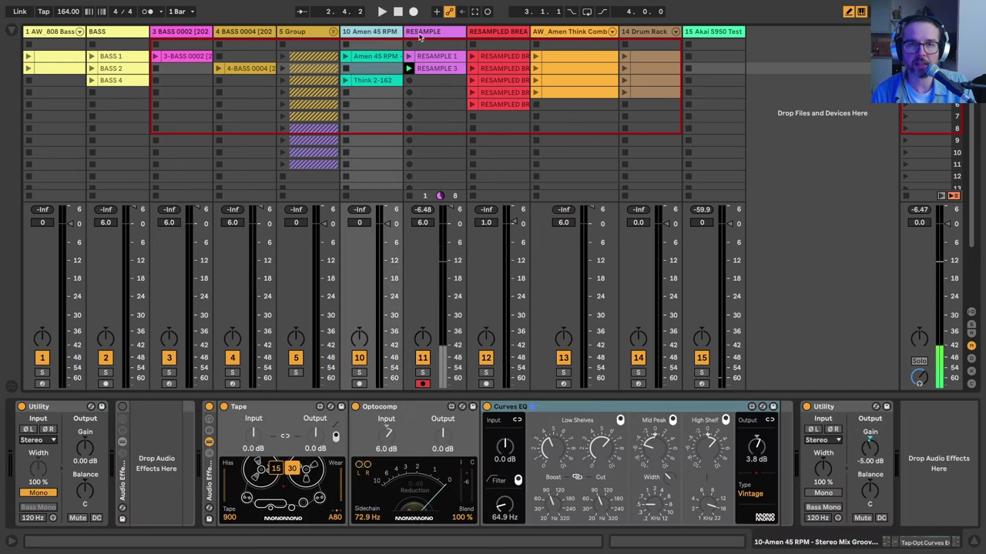
# Select Optocomp on the Amen track, fold Curves EQ, and restart playback.
pyautogui.click(365, 37)
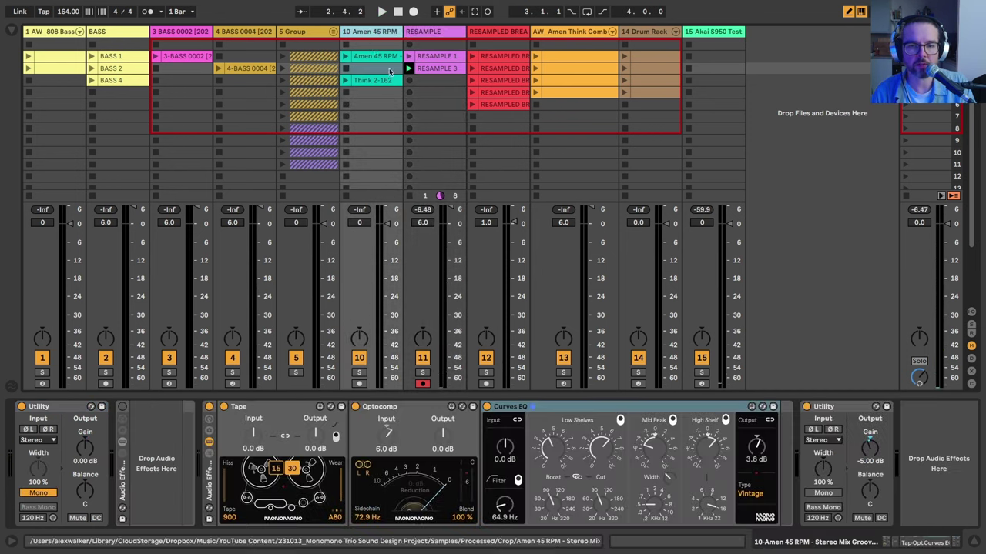
pyautogui.click(380, 407)
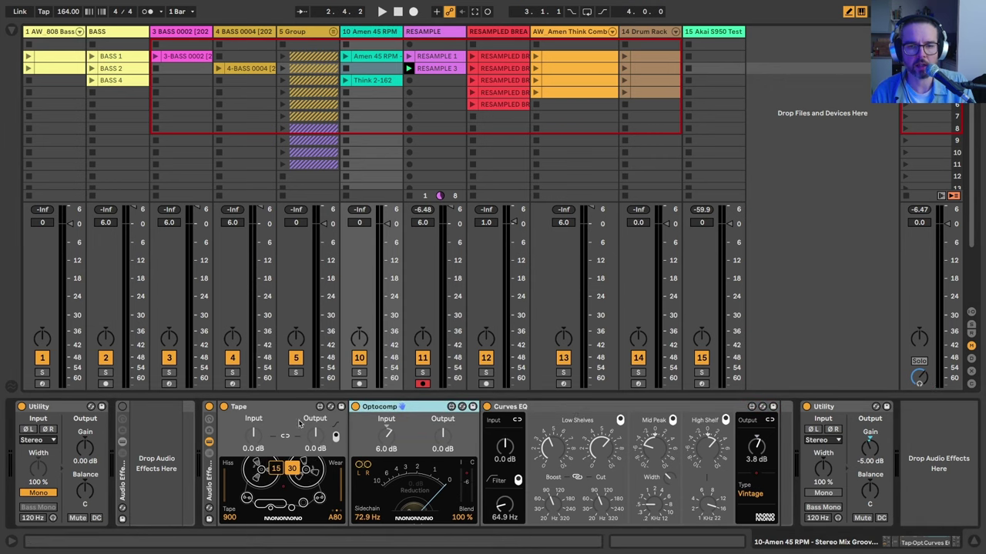
pyautogui.doubleClick(500, 406)
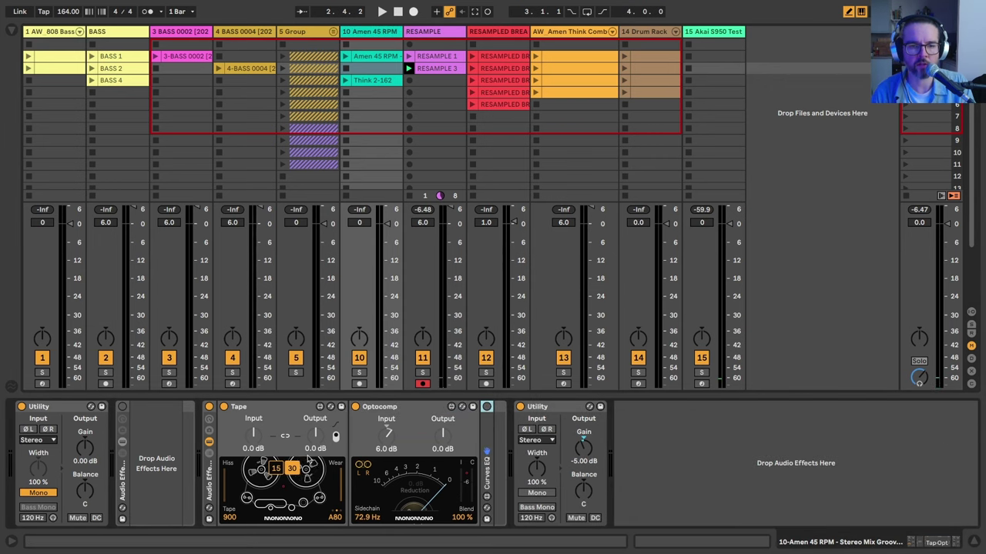
pyautogui.press('space')
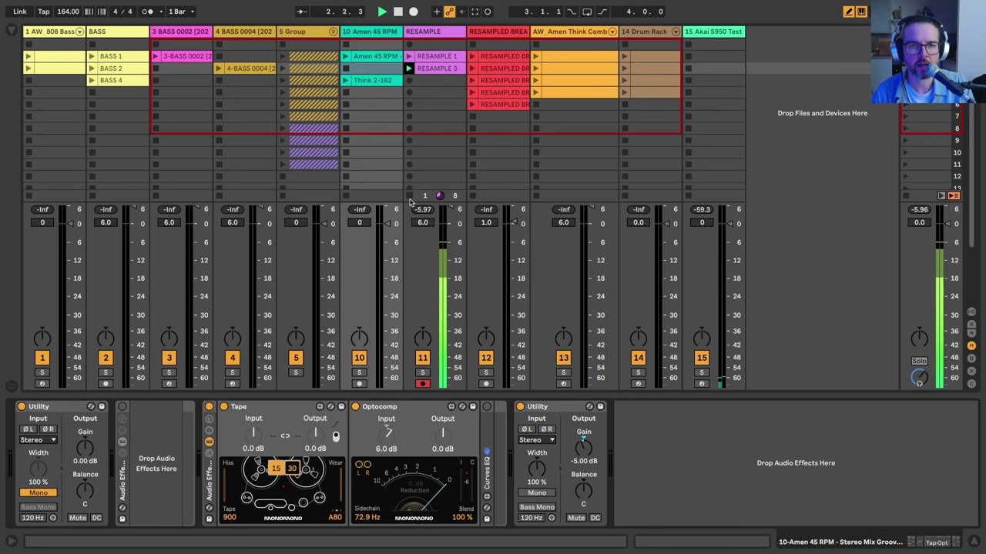
# Play Amen 45 RPM with Tape input at 16 dB, Optocomp input 0 dB, output raised.
pyautogui.click(409, 195)
pyautogui.click(345, 56)
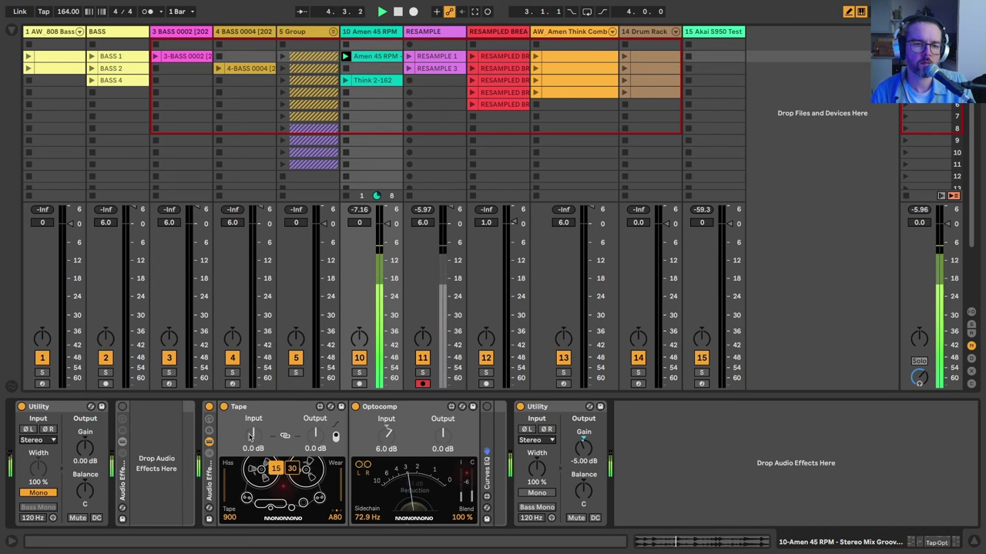
pyautogui.moveTo(253, 433); pyautogui.dragTo(253, 415)
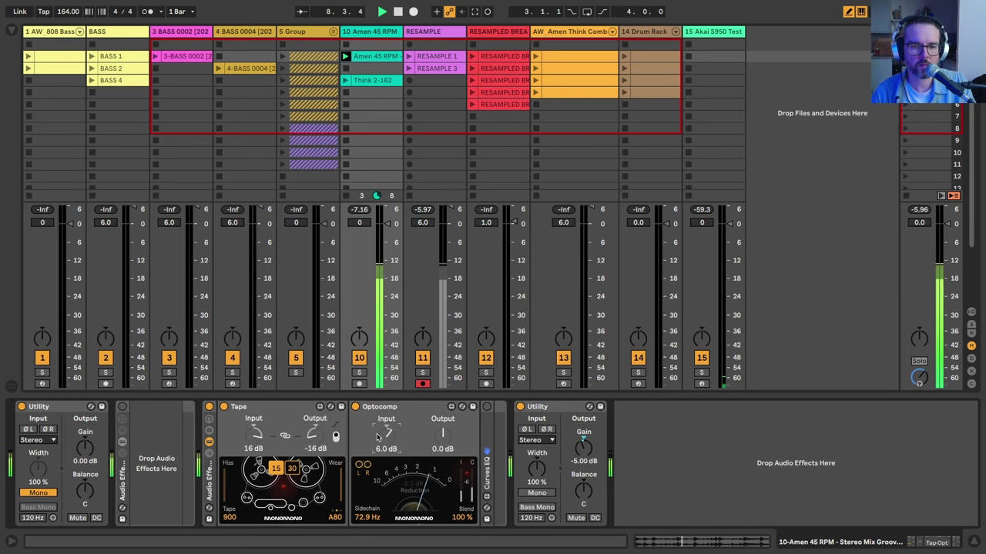
pyautogui.moveTo(387, 436); pyautogui.dragTo(387, 446)
pyautogui.moveTo(451, 442); pyautogui.dragTo(452, 436)
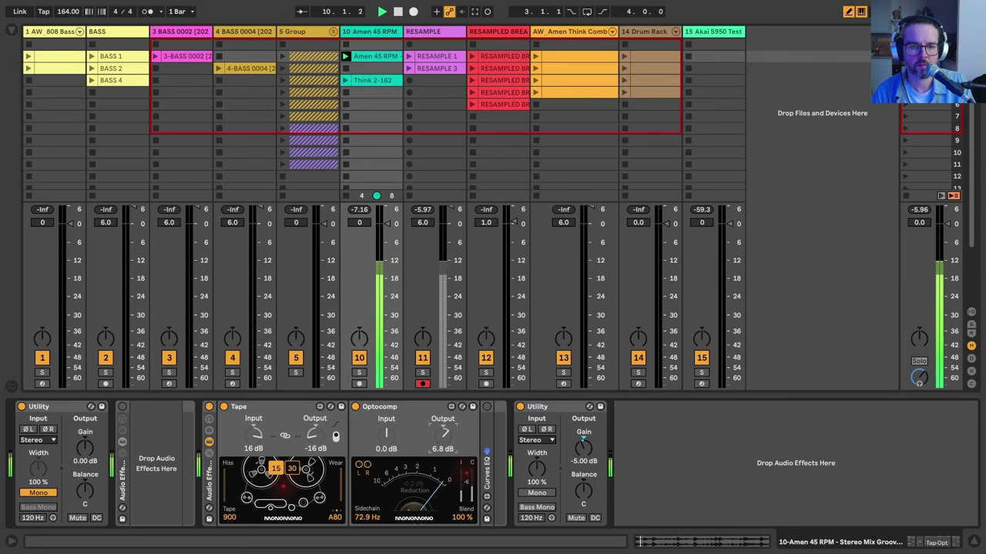
# Set Tape to 456 type with C37 wear, then boost Curves EQ's low shelf.
pyautogui.click(292, 469)
pyautogui.click(232, 519)
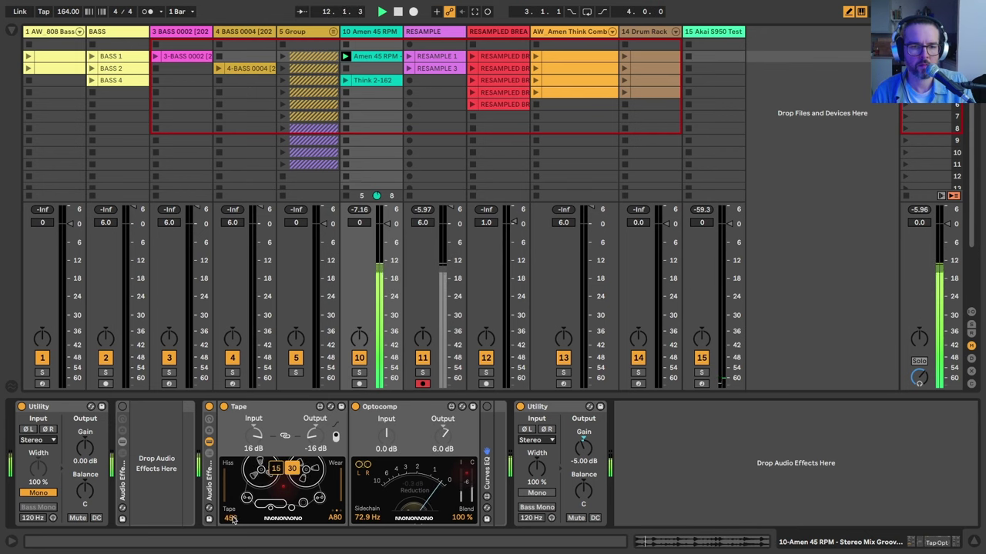
pyautogui.click(335, 517)
pyautogui.doubleClick(487, 433)
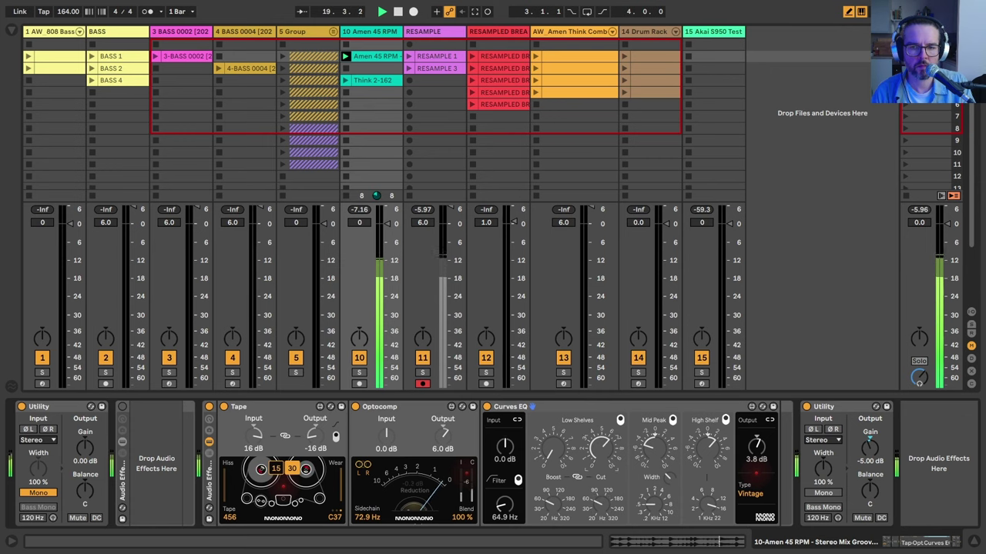
pyautogui.moveTo(540, 436); pyautogui.dragTo(540, 408)
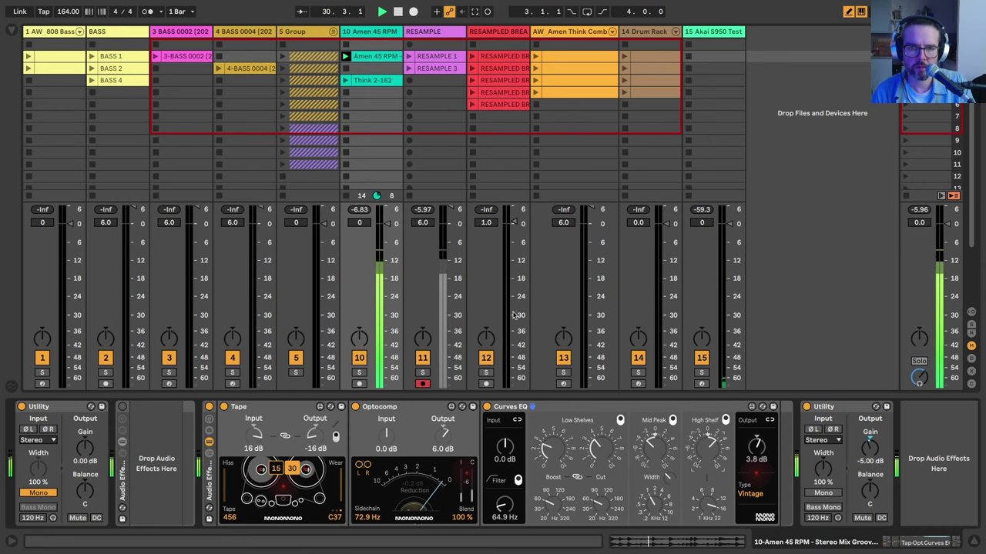
# Change the Amen clip's warp mode, then record the break as RESAMPLE 4.
pyautogui.doubleClick(370, 56)
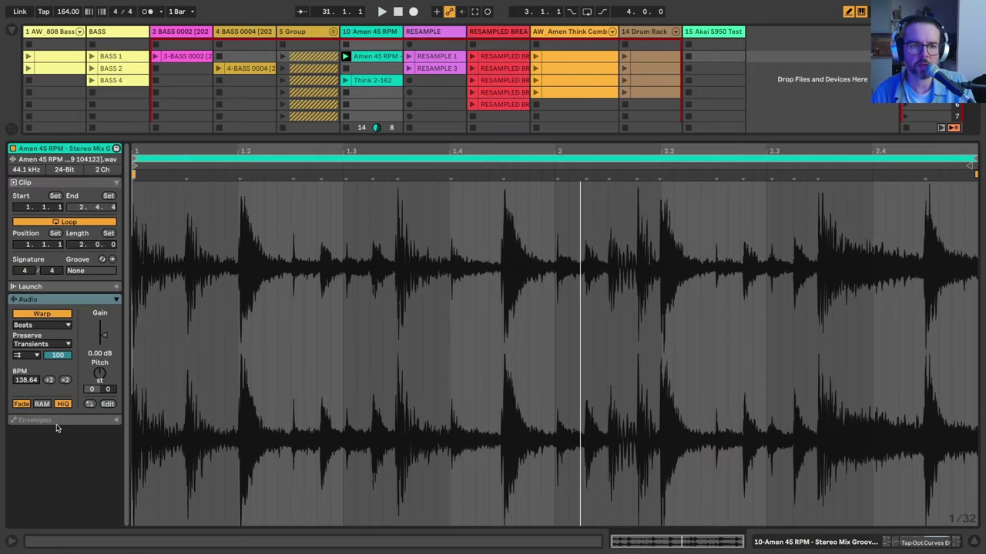
pyautogui.click(44, 327)
pyautogui.click(40, 356)
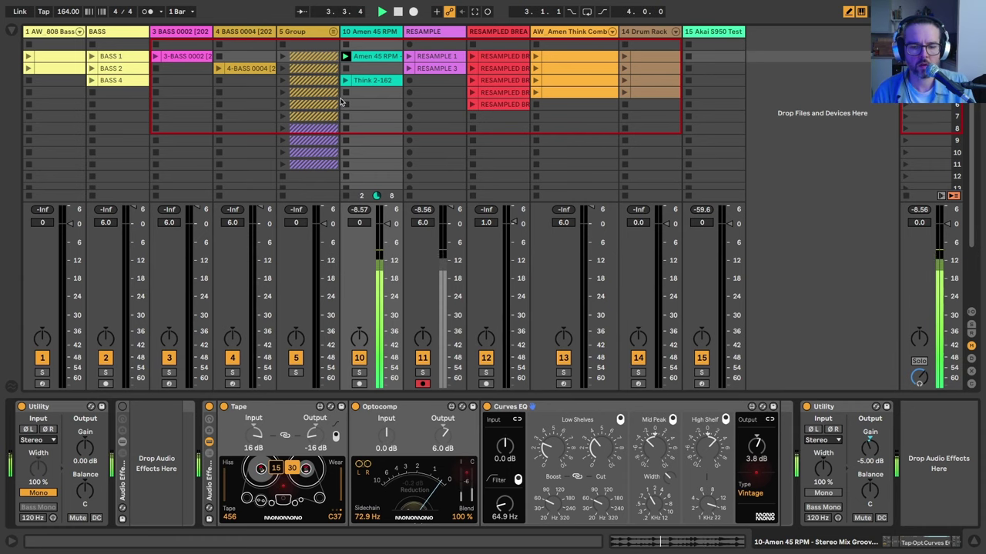
pyautogui.click(409, 80)
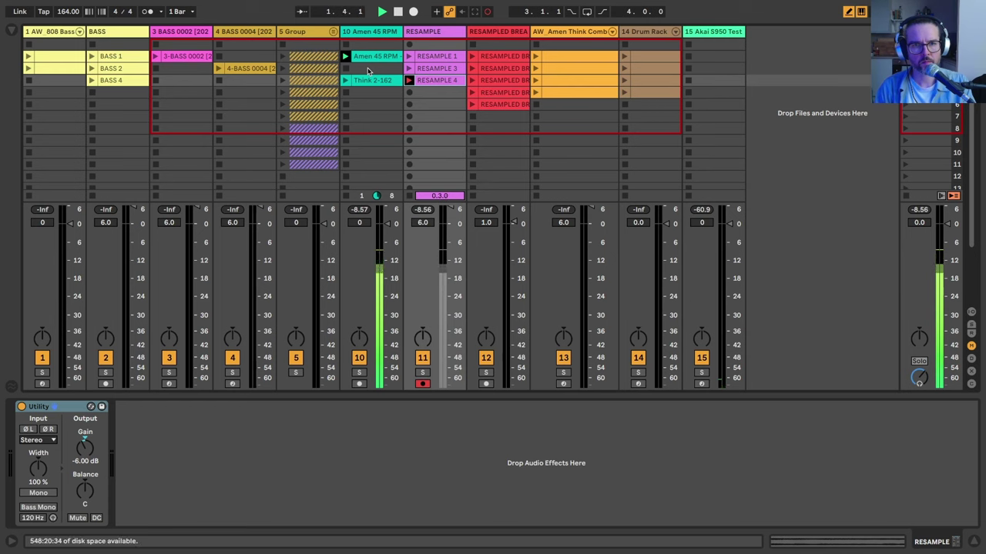
pyautogui.click(346, 57)
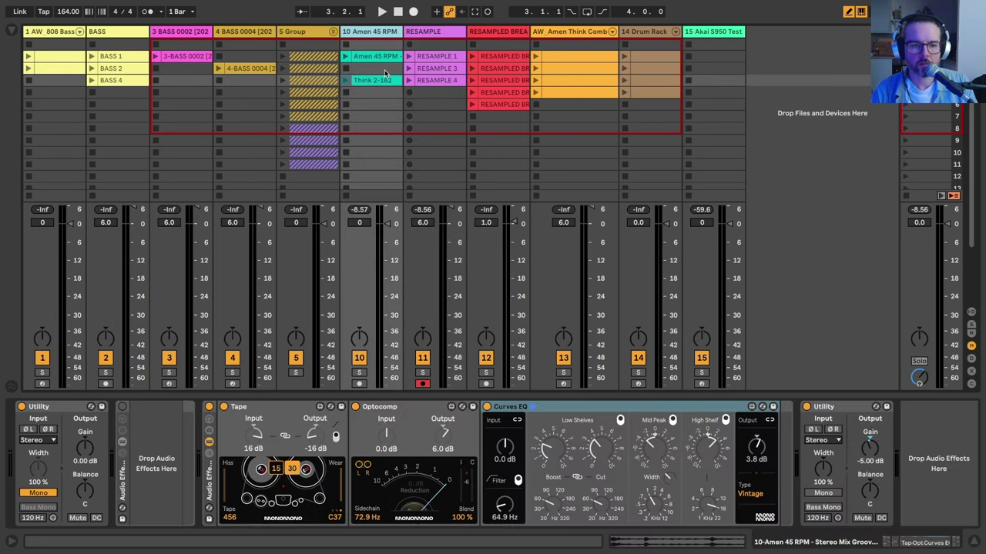
# Restart the Amen 45 RPM clip with Tape speed set to 15.
pyautogui.press('space')
pyautogui.click(345, 56)
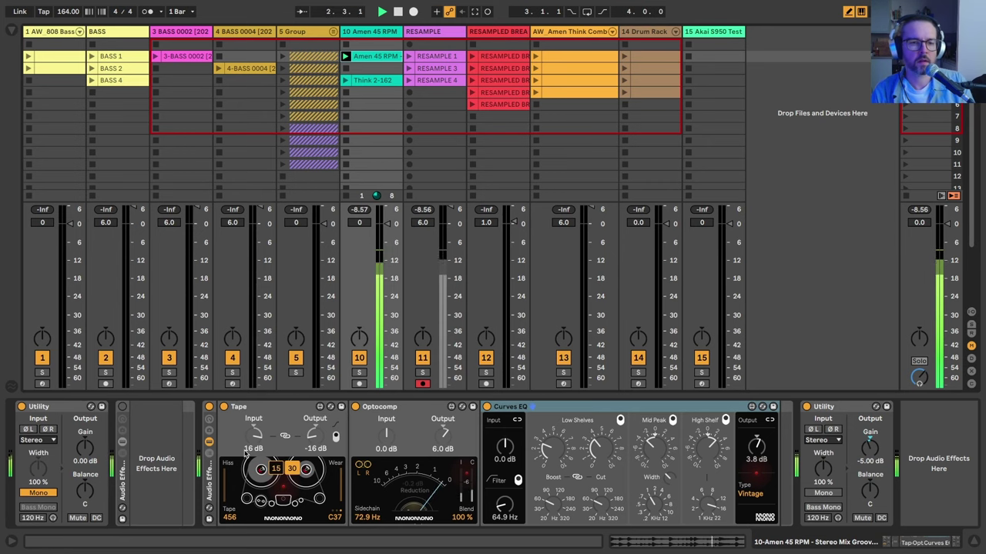
pyautogui.click(279, 471)
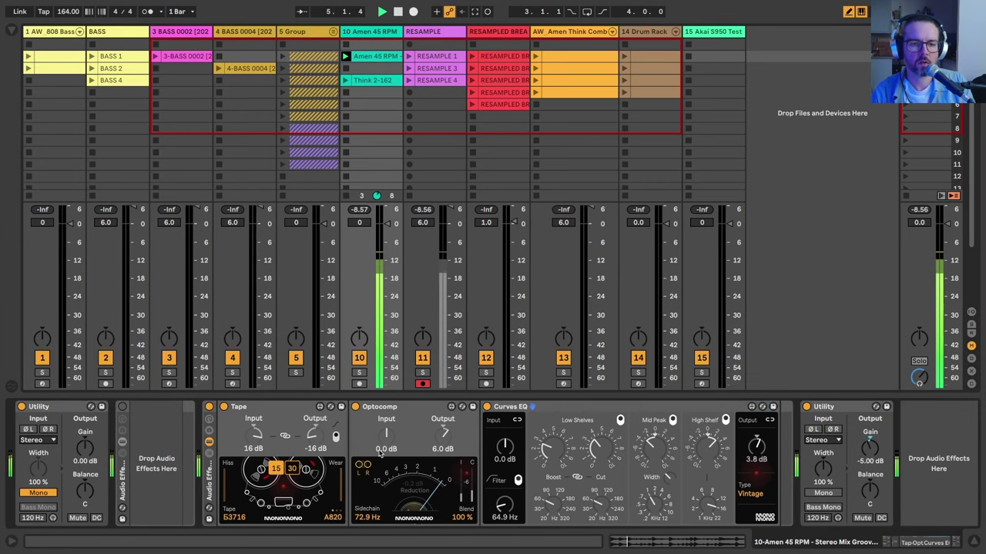
# Set Optocomp Input to 14 dB with lowered Output, and record RESAMPLE 5.
pyautogui.click(382, 438)
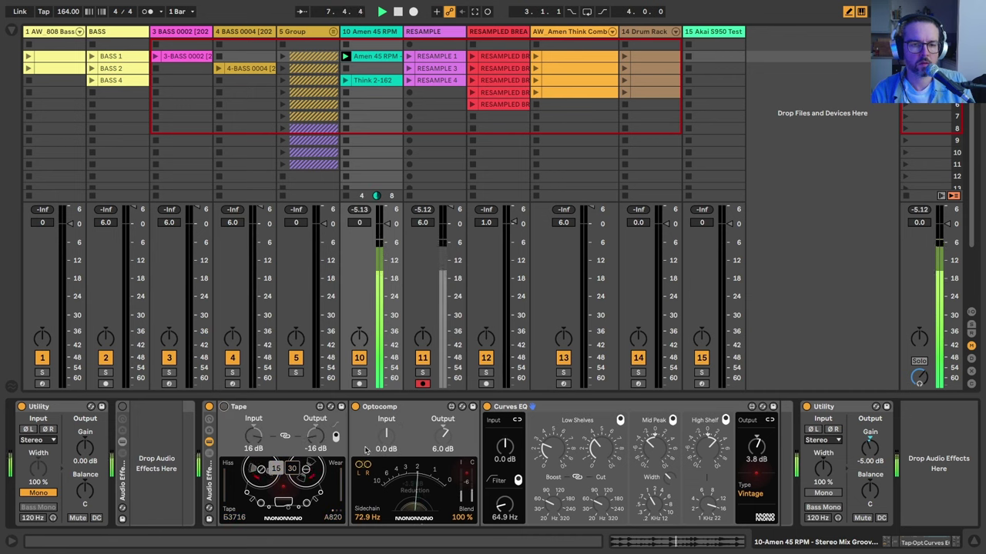
pyautogui.write('18')
pyautogui.press('Return')
pyautogui.write('14')
pyautogui.press('Return')
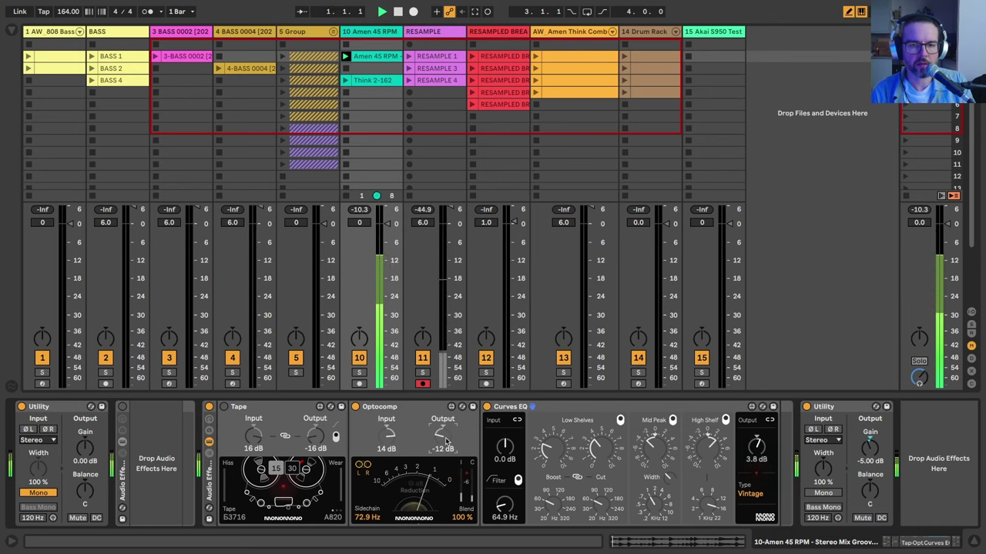
pyautogui.write('-5.3')
pyautogui.press('Return')
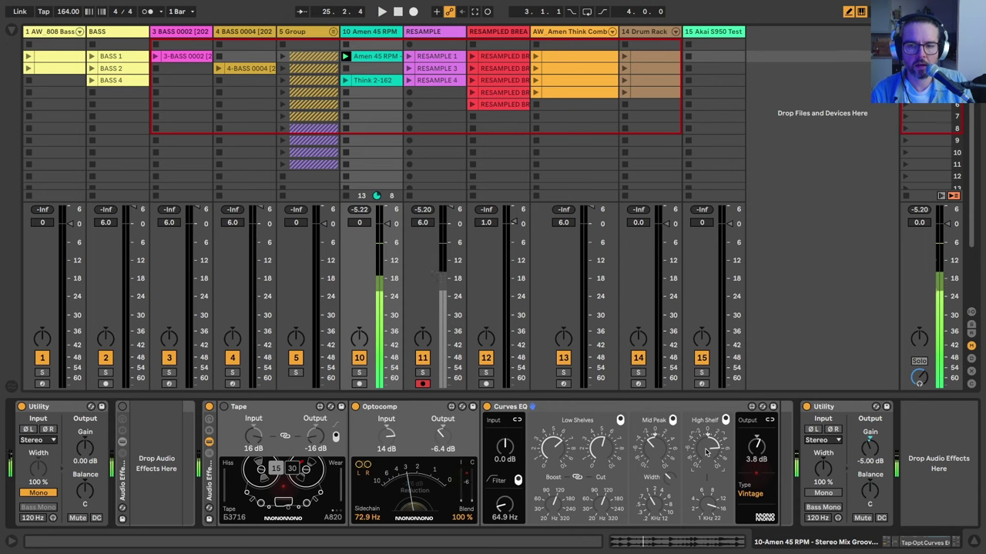
pyautogui.click(409, 92)
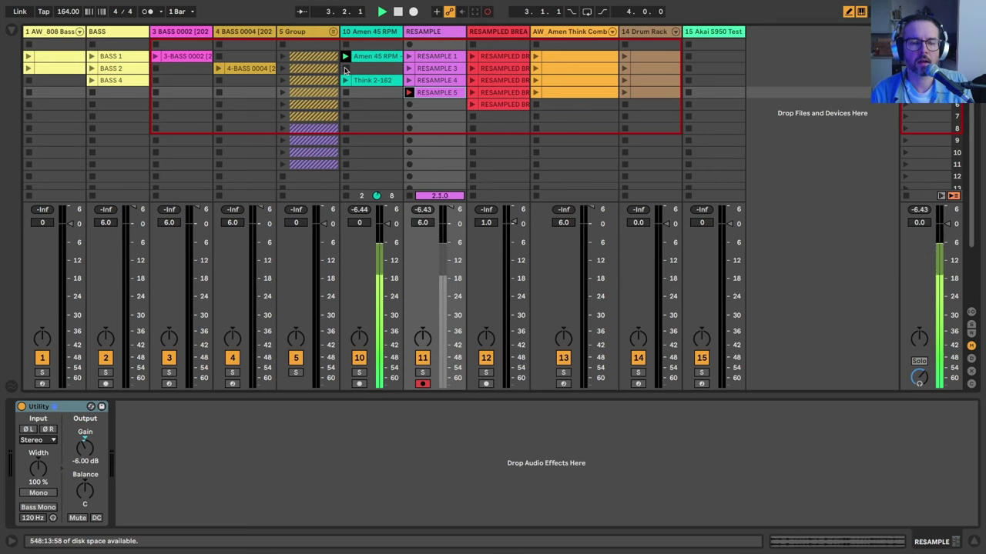
# Set the Amen 45 RPM clip's warp mode to Beats and return to Device View.
pyautogui.click(362, 57)
pyautogui.doubleClick(368, 62)
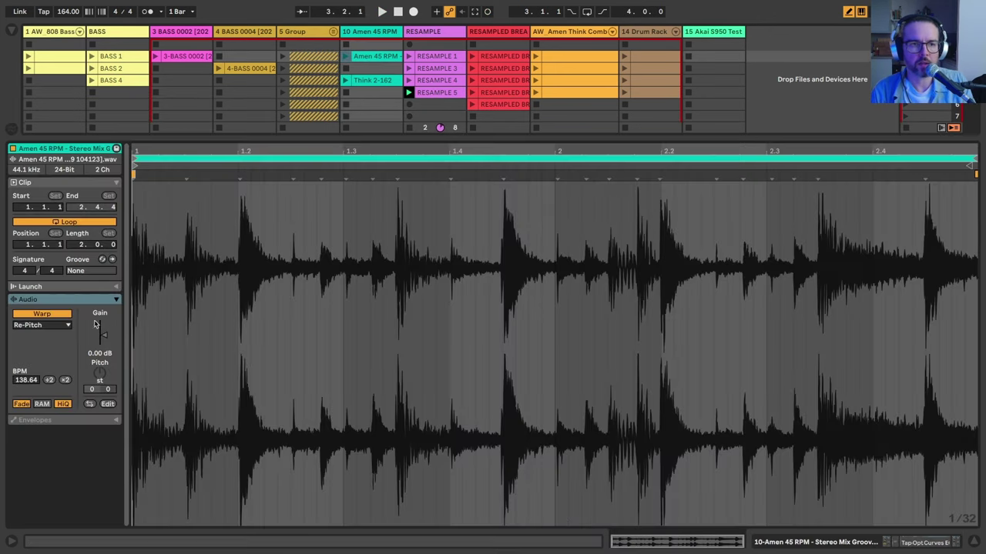
pyautogui.click(43, 325)
pyautogui.click(39, 341)
pyautogui.hotkey('shift', 'Tab')
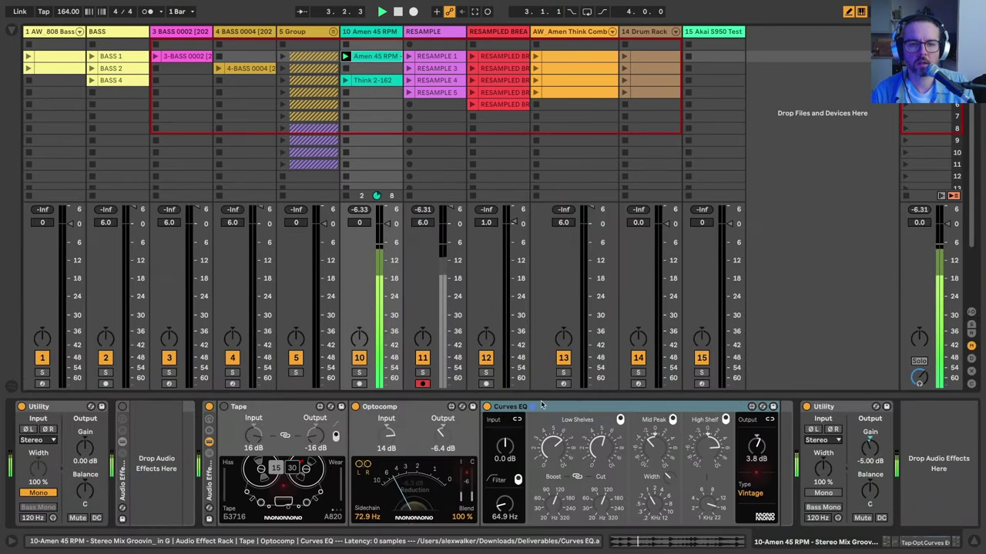
# Set Optocomp Input to 24 dB and Output to -15 dB, lower sidechain, then A/B bypass.
pyautogui.click(556, 507)
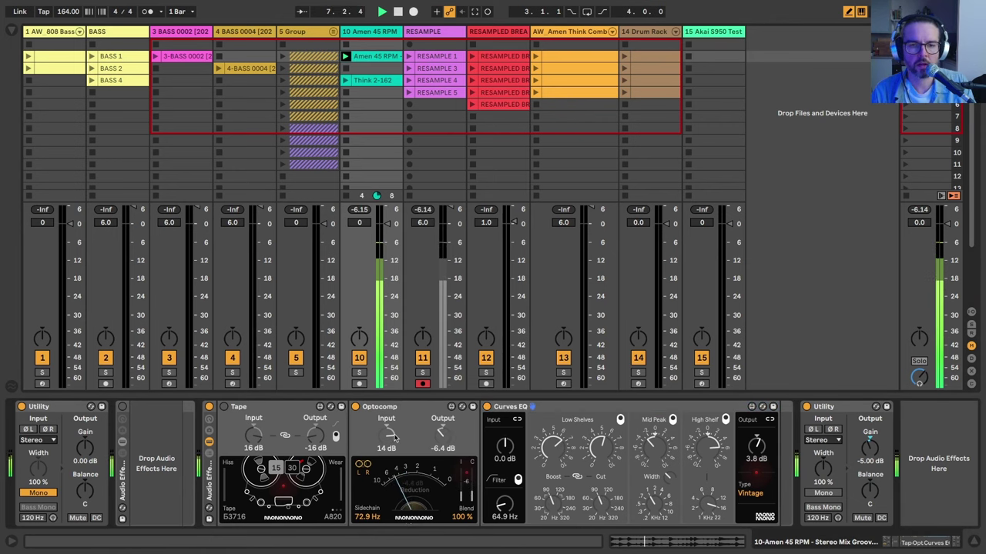
pyautogui.moveTo(394, 437); pyautogui.dragTo(395, 422)
pyautogui.press('space')
pyautogui.press('space')
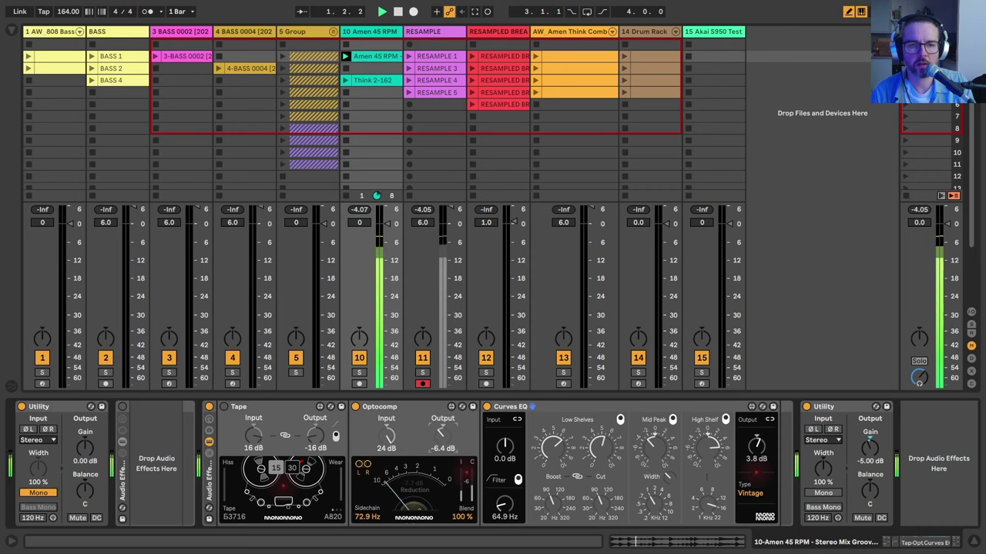
pyautogui.moveTo(450, 437); pyautogui.dragTo(450, 454)
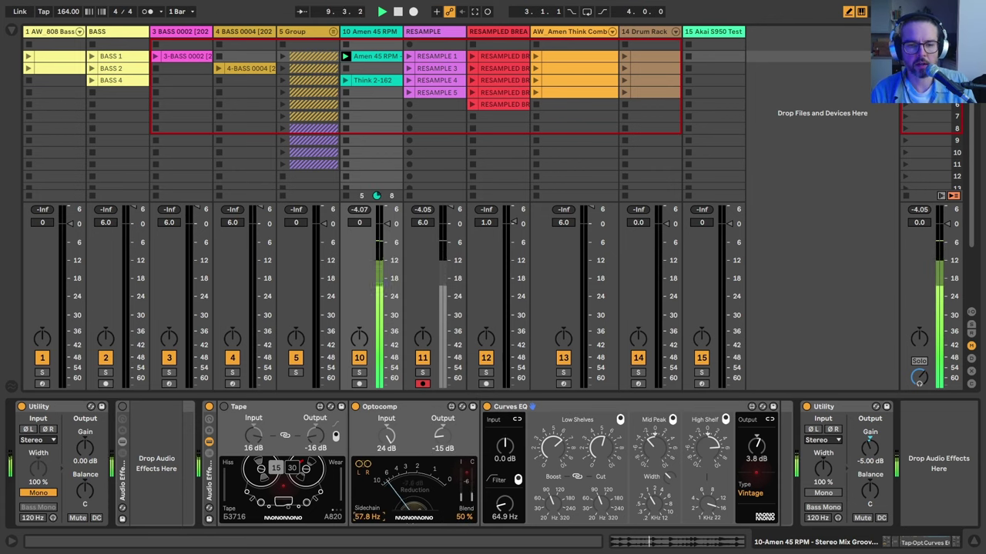
pyautogui.moveTo(367, 517); pyautogui.dragTo(366, 531)
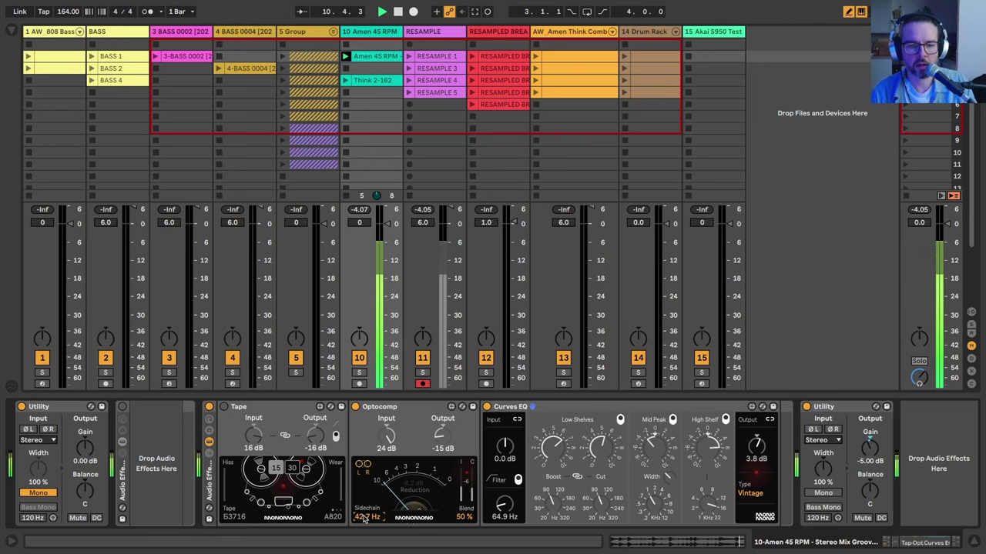
pyautogui.click(355, 408)
pyautogui.click(355, 407)
# Move Tape after Curves EQ at speed 15, reset its gain to 0 dB, choose the A80 model.
pyautogui.click(276, 468)
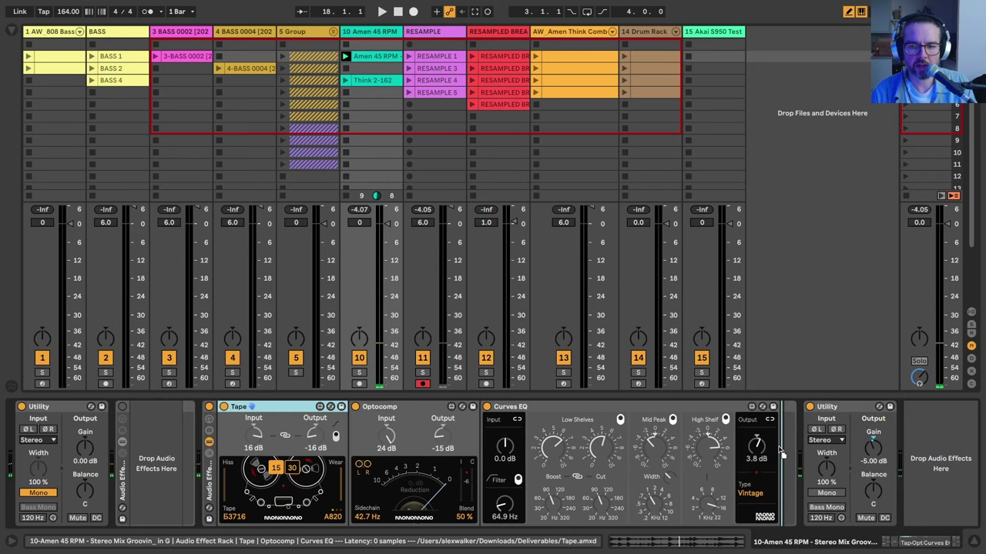
pyautogui.moveTo(235, 406); pyautogui.dragTo(793, 462)
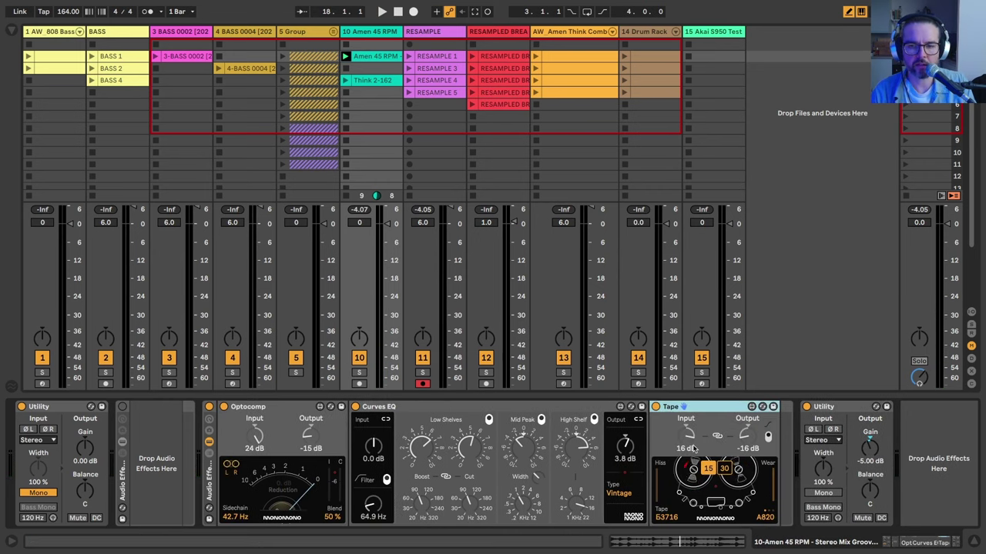
pyautogui.click(688, 437)
pyautogui.press('Delete')
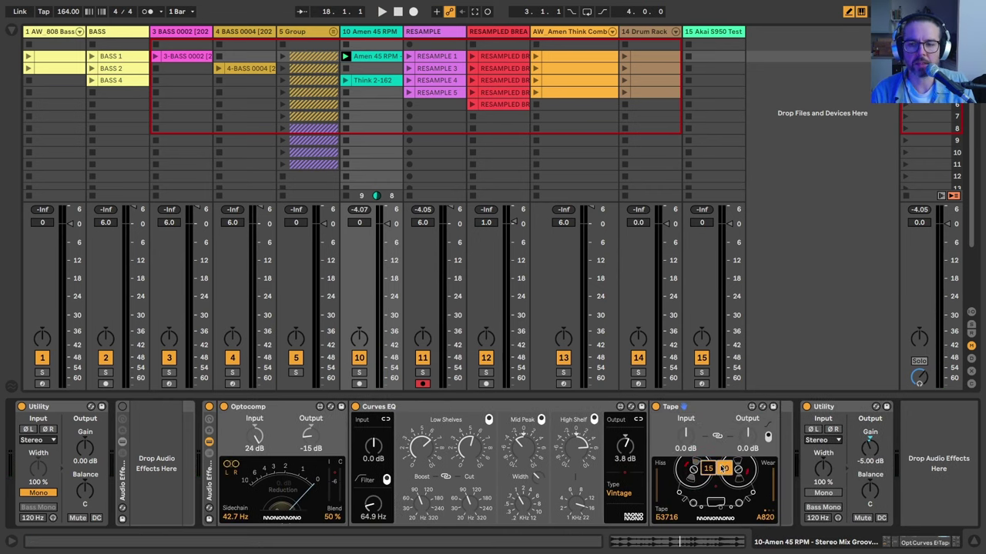
pyautogui.press('space')
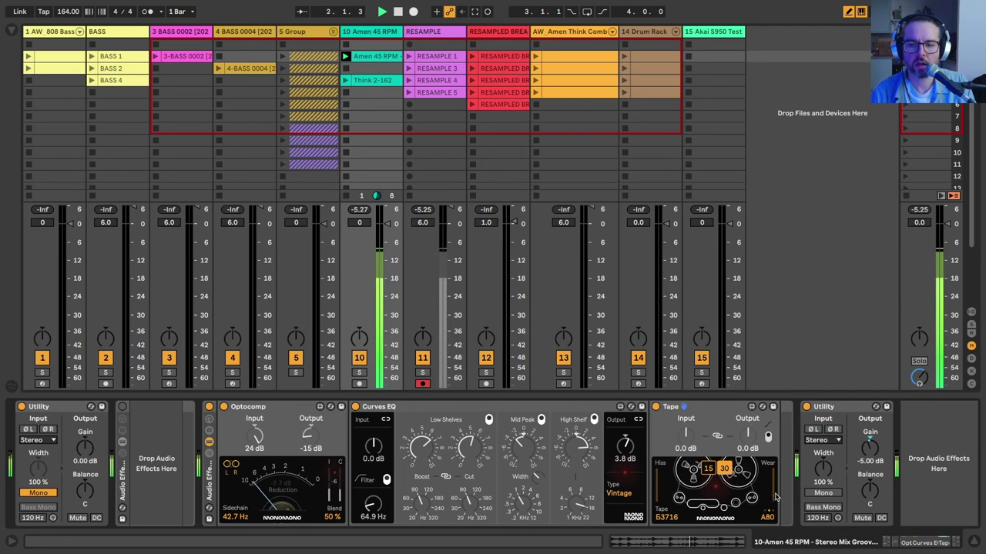
pyautogui.click(767, 517)
pyautogui.click(767, 517)
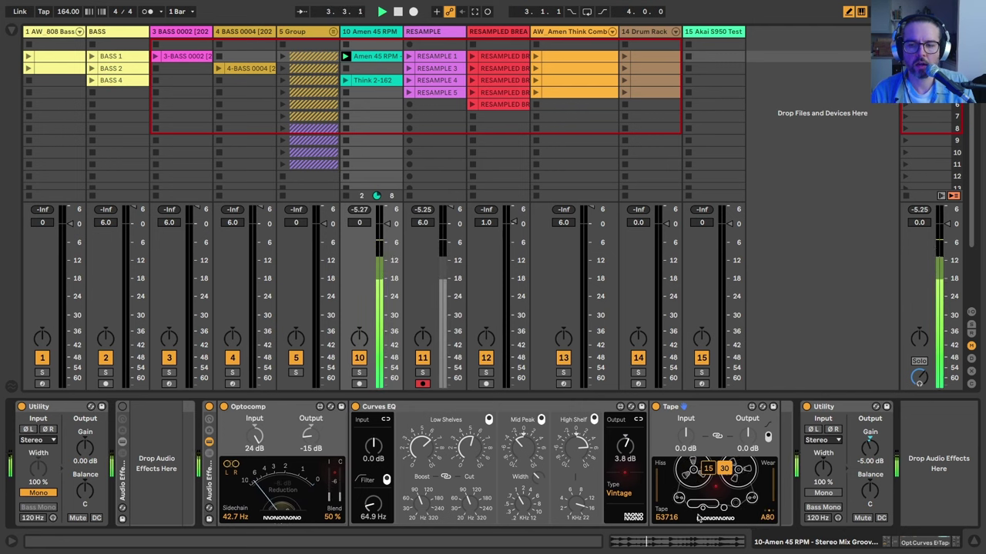
pyautogui.click(665, 517)
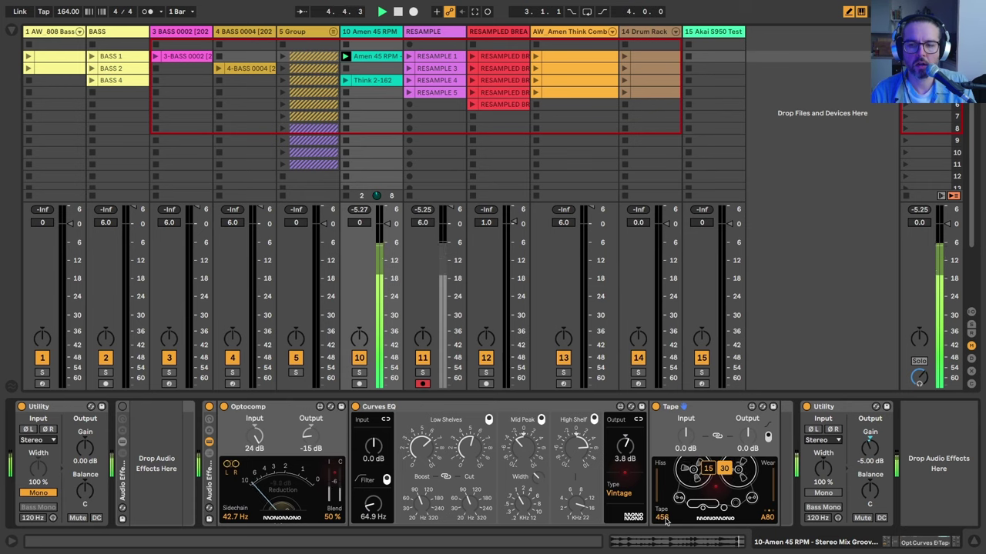
# Record RESAMPLE 6 in the next empty RESAMPLE slot and play it back.
pyautogui.click(409, 108)
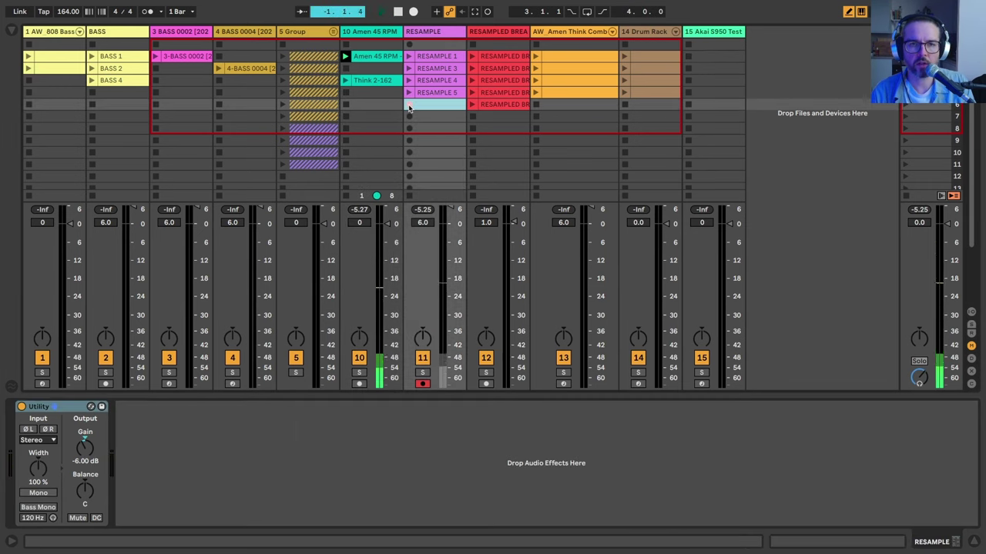
pyautogui.click(409, 106)
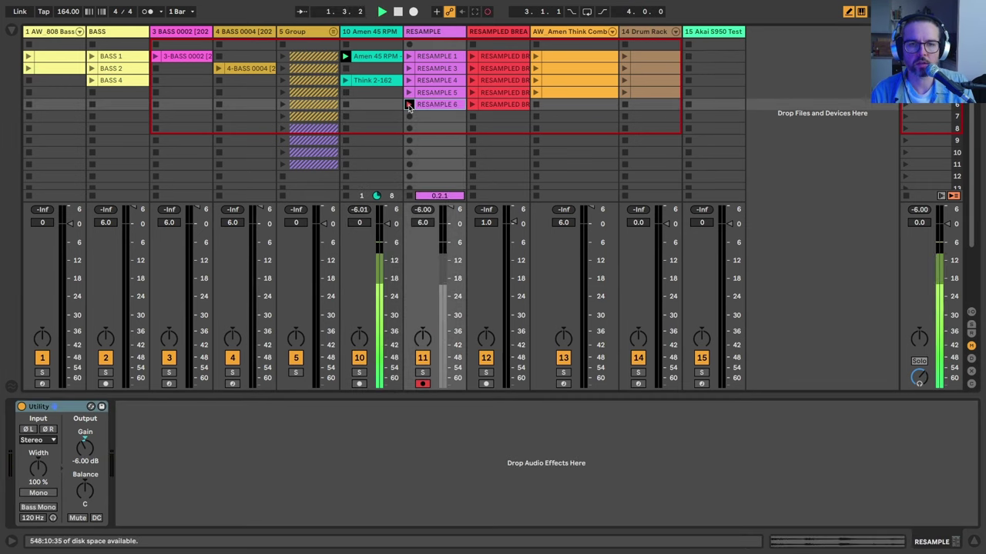
pyautogui.click(409, 106)
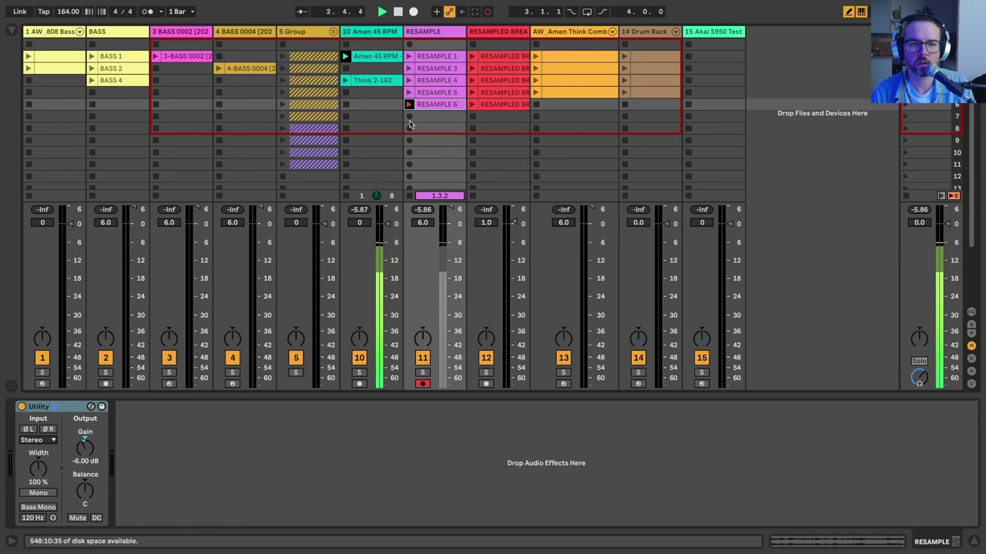
# Switch the Amen clip's warp mode to Re-Pitch and the tape model to C37.
pyautogui.click(370, 31)
pyautogui.doubleClick(369, 56)
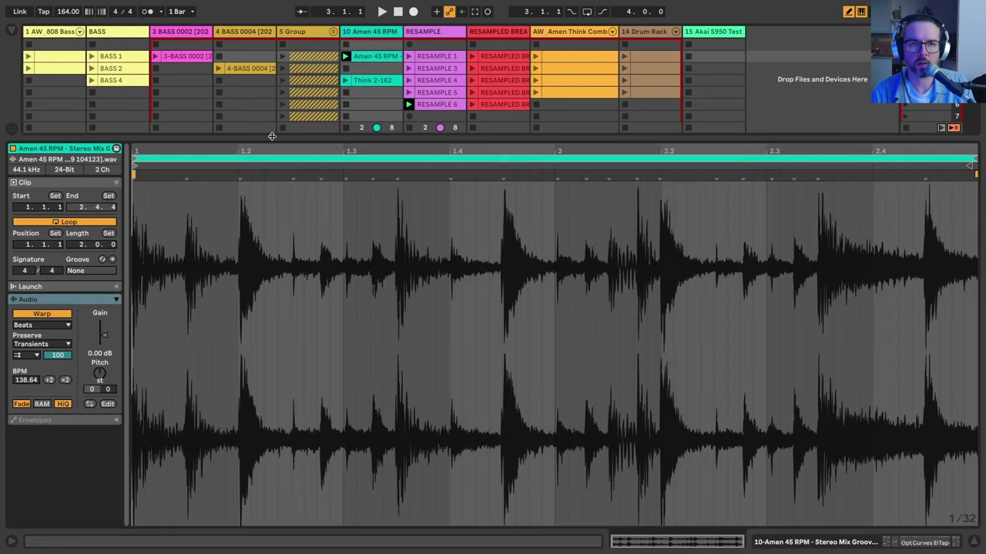
pyautogui.click(42, 325)
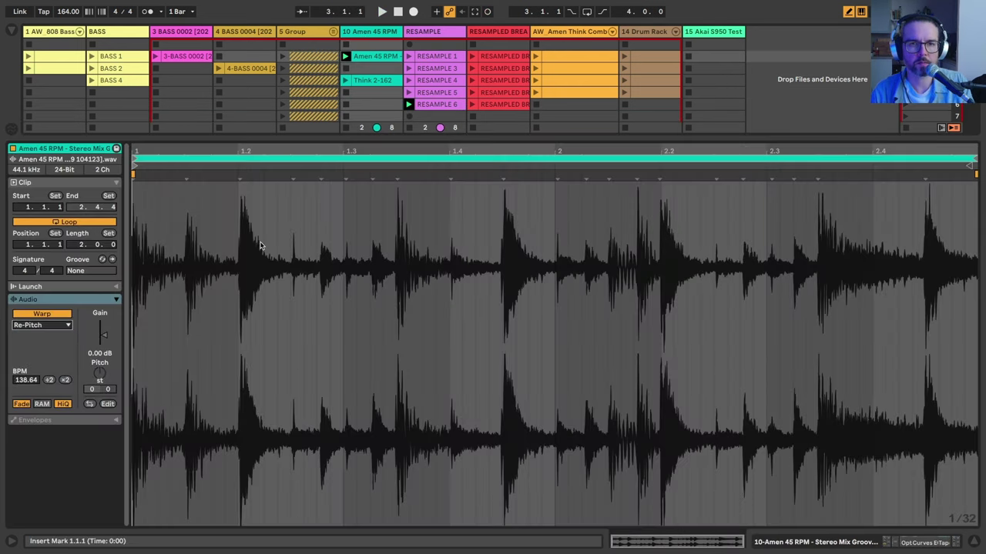
pyautogui.click(769, 519)
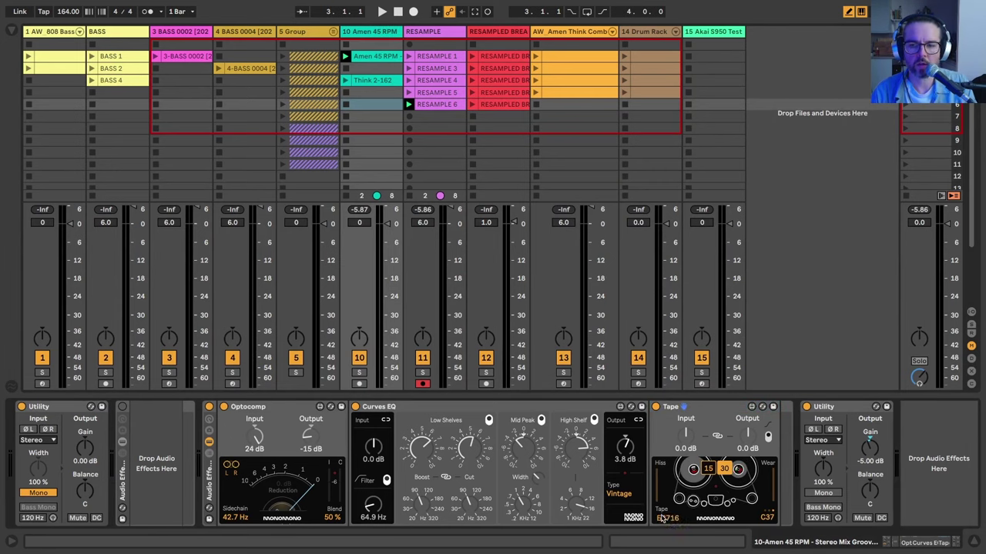
# Capture RESAMPLE 7 while stopping RESAMPLE 6 and the break, then select the RESAMPLE track.
pyautogui.press('space')
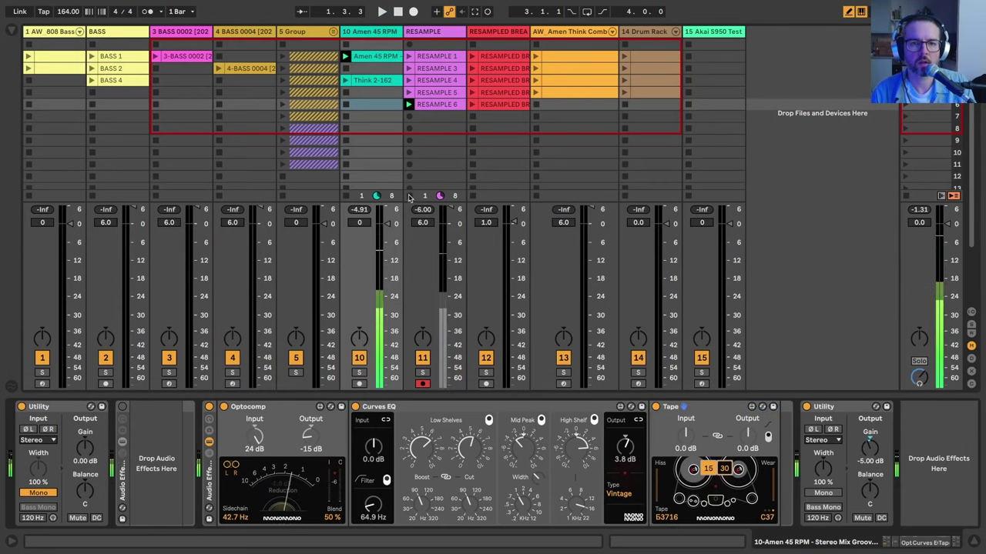
pyautogui.click(409, 117)
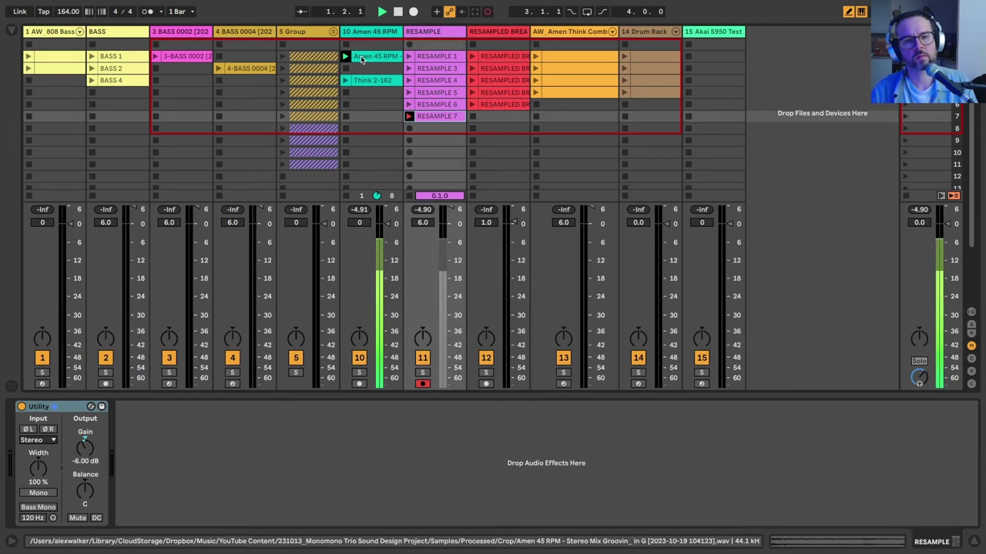
pyautogui.click(346, 68)
pyautogui.click(428, 57)
pyautogui.click(427, 32)
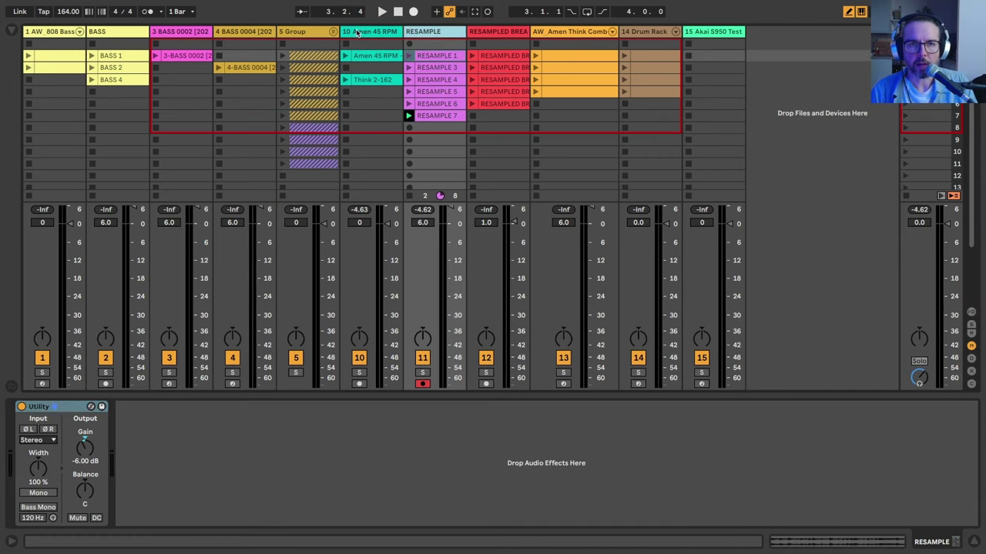
# Add MIDI track 12 and load an empty Drum Rack from the Drums browser.
pyautogui.hotkey('ctrl', 'shift', 't')
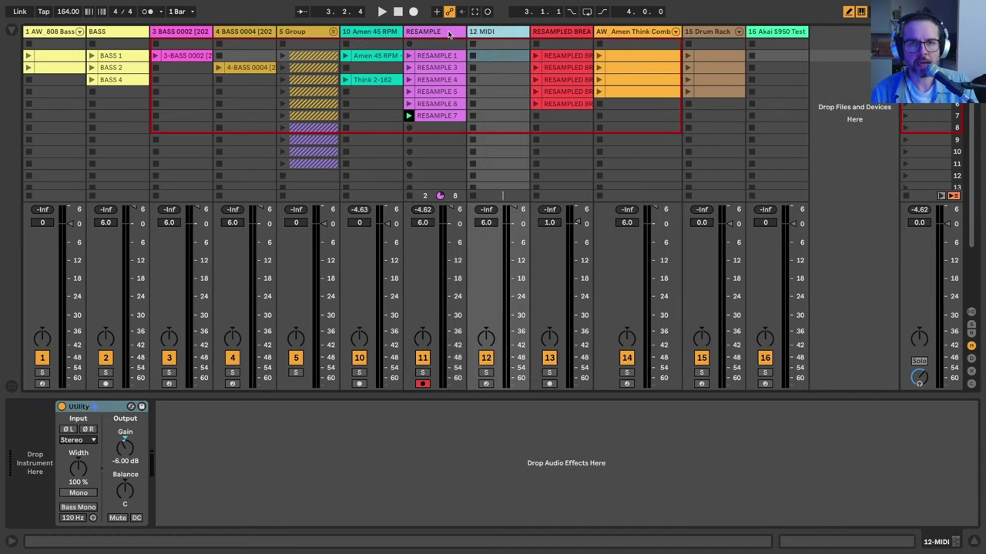
pyautogui.click(5, 33)
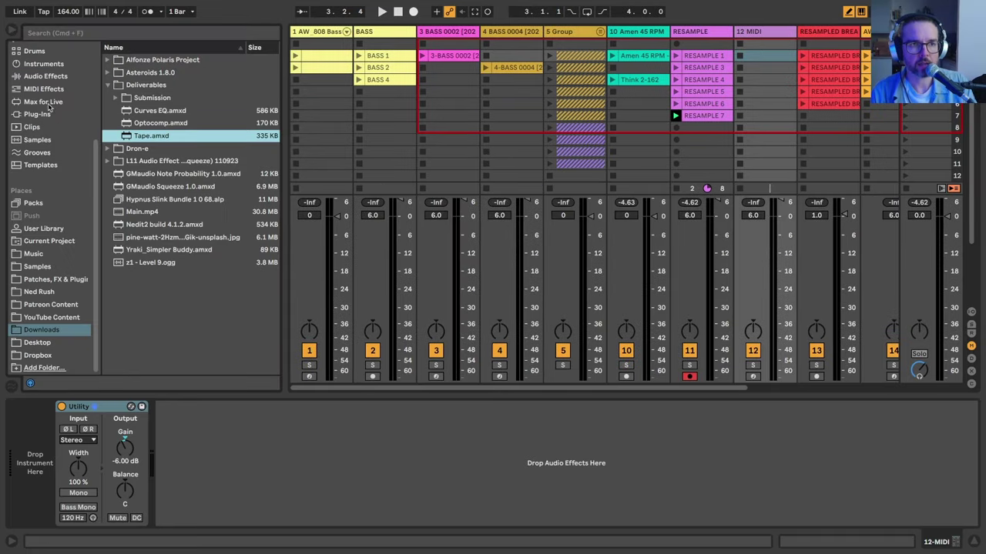
pyautogui.scroll(2, 50, 106)
pyautogui.click(41, 91)
pyautogui.click(108, 61)
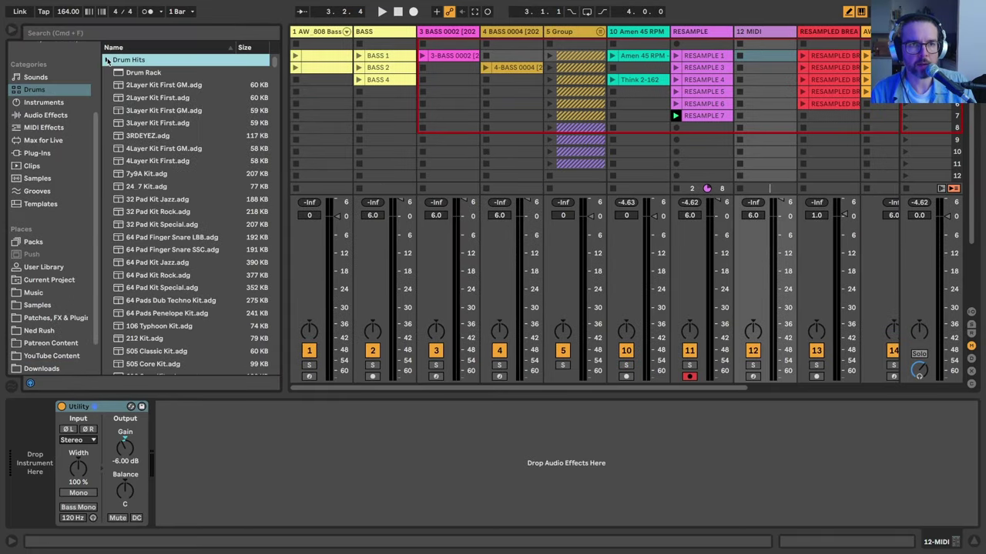
pyautogui.click(132, 73)
pyautogui.moveTo(11, 496); pyautogui.dragTo(15, 493)
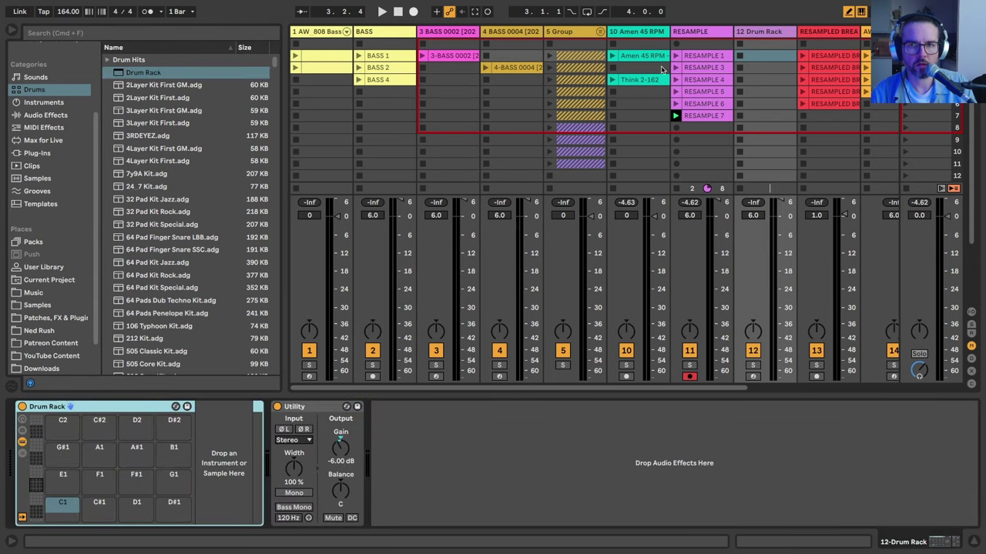
# Load RESAMPLE 1 onto pad C1, warped in Re-Pitch mode, and hide the browser.
pyautogui.moveTo(275, 352); pyautogui.dragTo(112, 504)
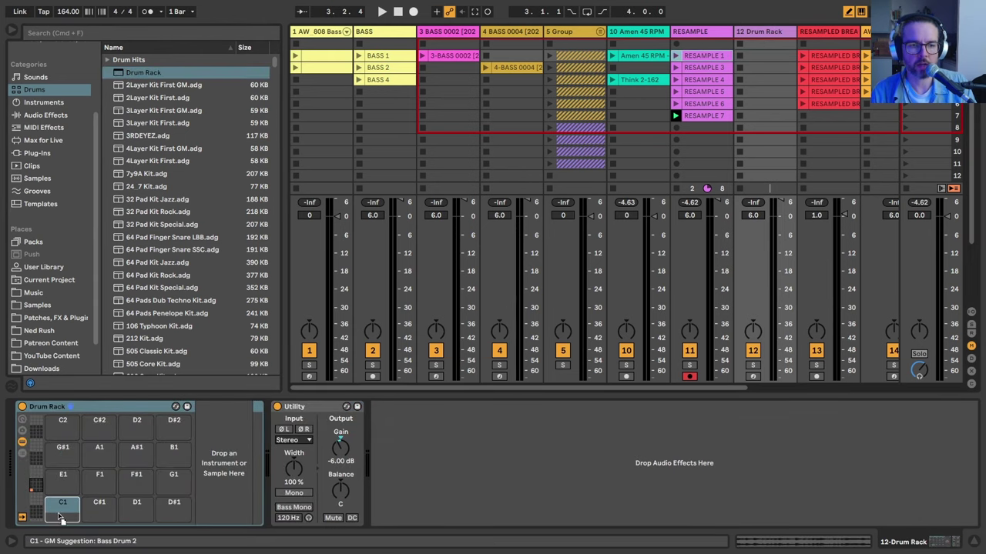
pyautogui.rightClick(646, 522)
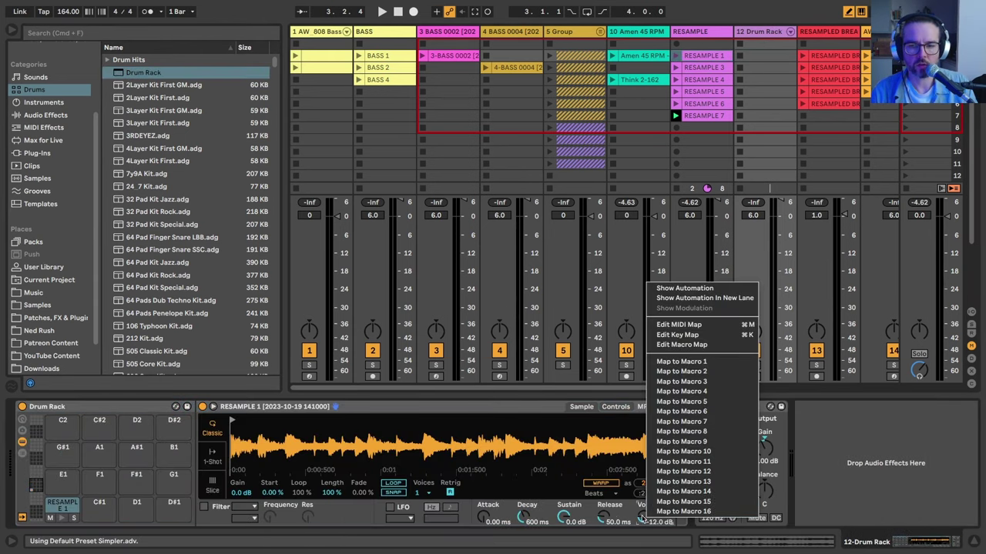
pyautogui.click(607, 522)
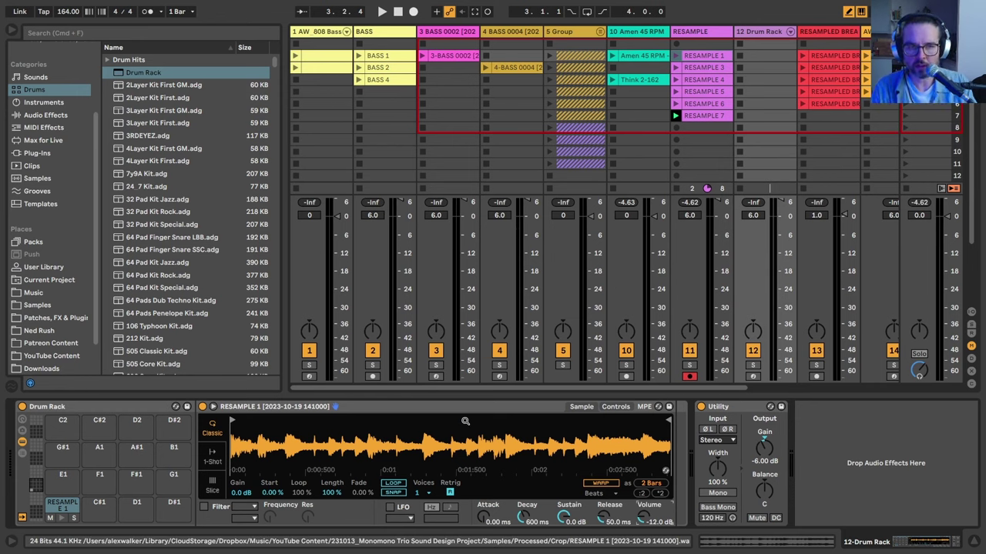
pyautogui.click(599, 484)
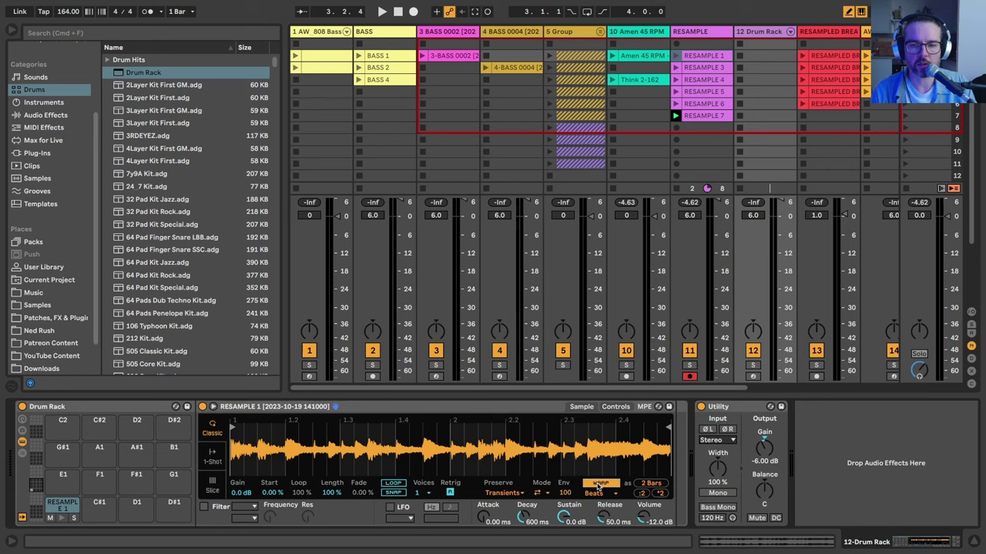
pyautogui.click(593, 493)
pyautogui.click(604, 465)
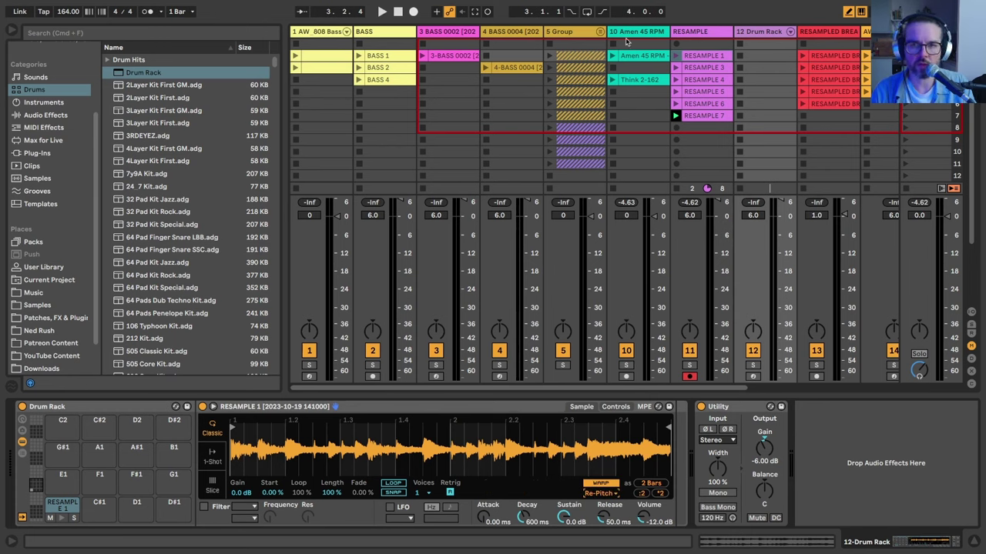
pyautogui.click(15, 32)
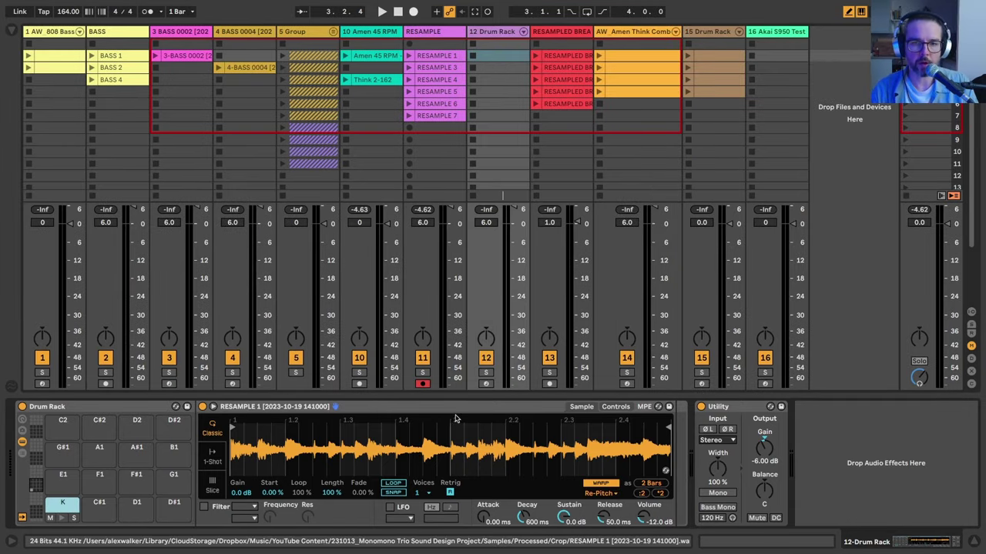
# Create a Drum Rack MIDI clip with one note and return to the devices.
pyautogui.doubleClick(491, 55)
pyautogui.click(231, 188)
pyautogui.hotkey('shift', 'Tab')
# Normalize the K pad's sample and move its start marker past the initial silence.
pyautogui.rightClick(352, 443)
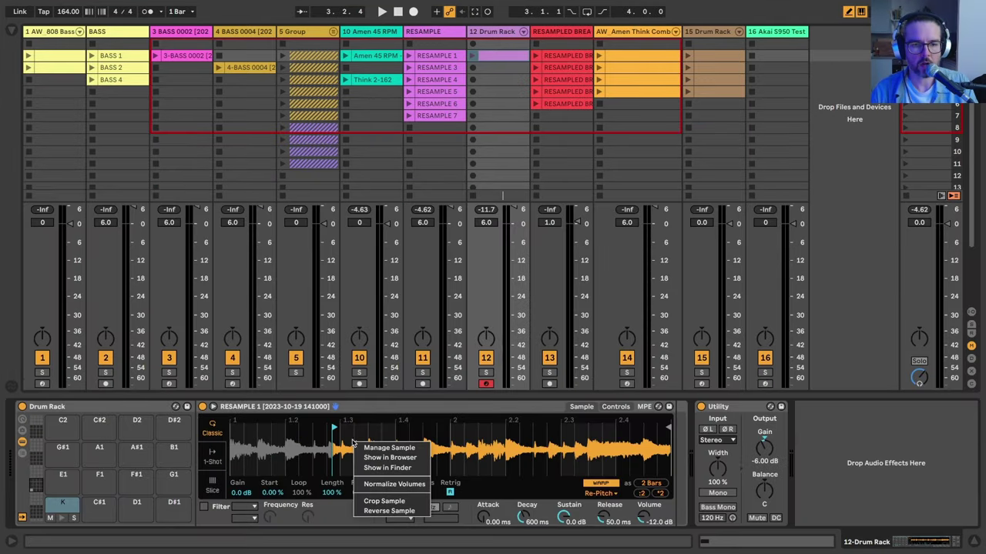
pyautogui.click(370, 484)
pyautogui.moveTo(332, 426)
pyautogui.mouseDown()
pyautogui.moveTo(307, 426)
pyautogui.moveTo(338, 426)
pyautogui.mouseUp()
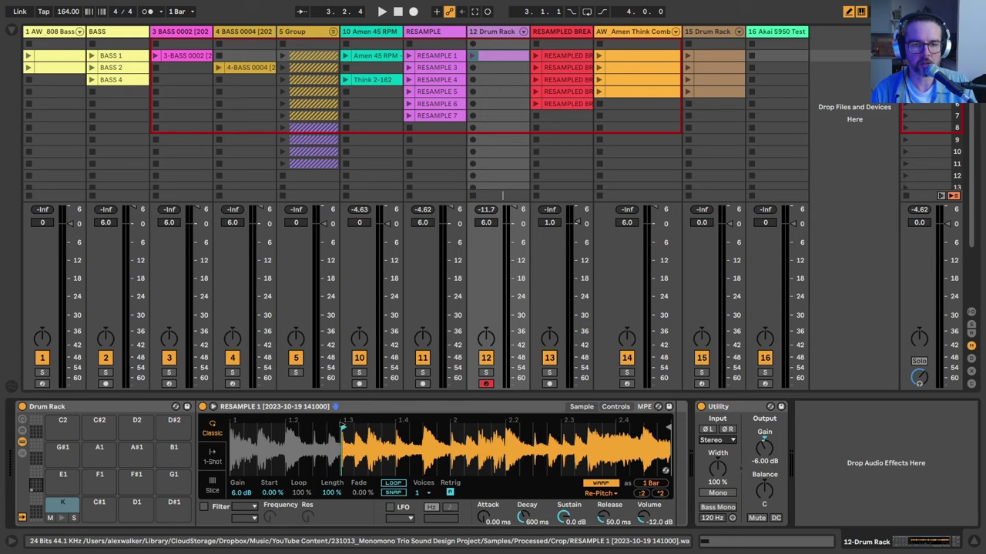
pyautogui.moveTo(354, 427)
pyautogui.mouseDown()
pyautogui.moveTo(443, 444)
pyautogui.moveTo(454, 462)
pyautogui.mouseUp()
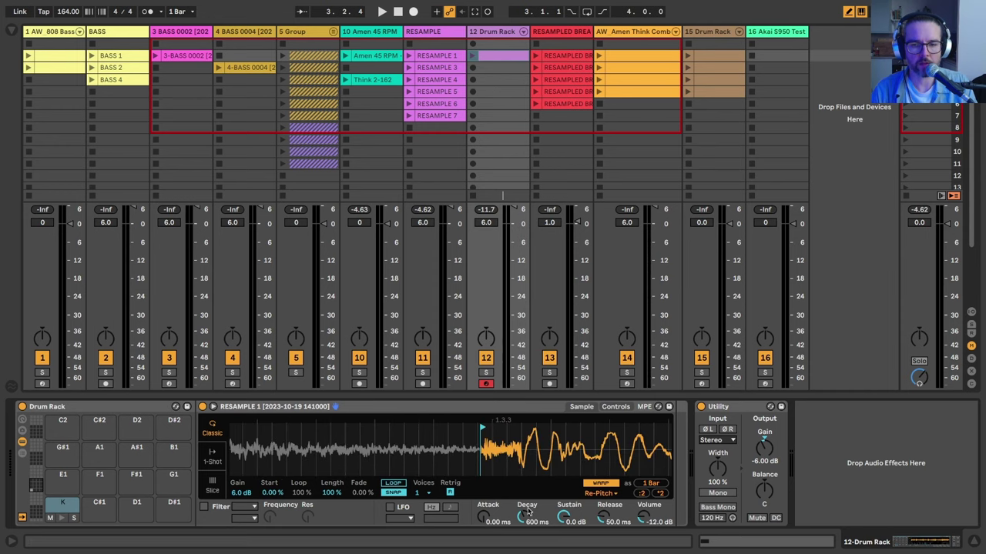
pyautogui.moveTo(647, 455); pyautogui.dragTo(665, 470)
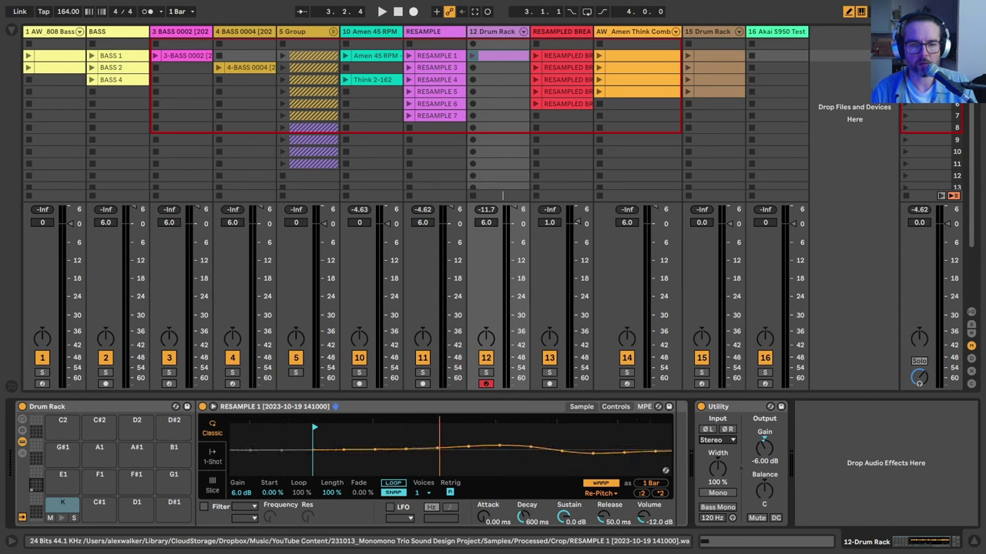
pyautogui.moveTo(291, 424); pyautogui.dragTo(383, 422)
pyautogui.moveTo(310, 446); pyautogui.dragTo(312, 423)
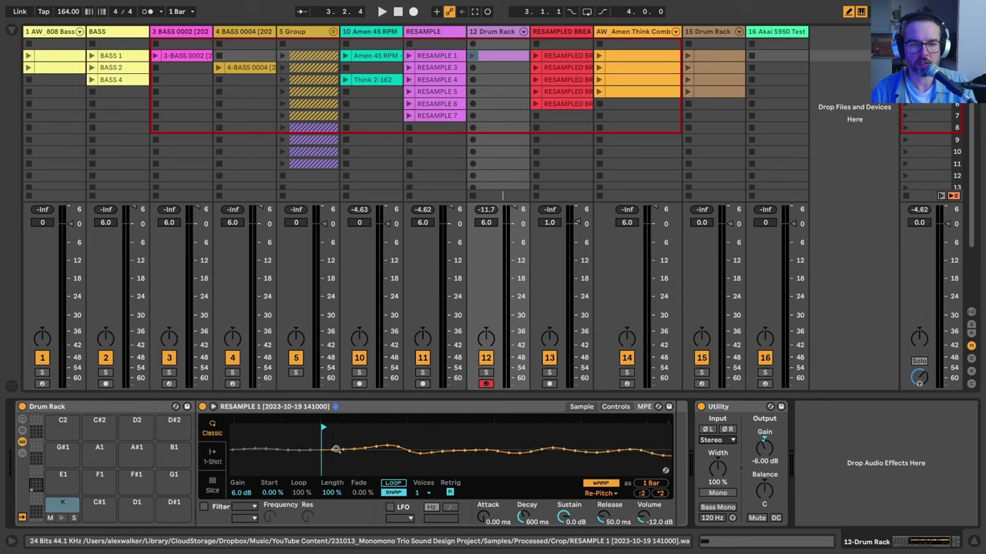
# Map Release and Transpose (Macro 4) to Drum Rack macros and launch the clip.
pyautogui.rightClick(605, 522)
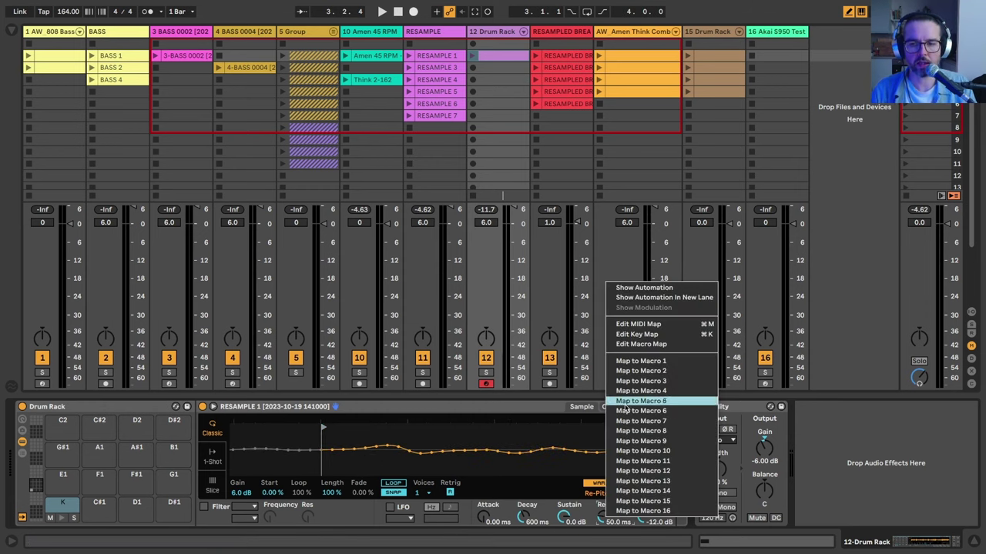
pyautogui.click(639, 411)
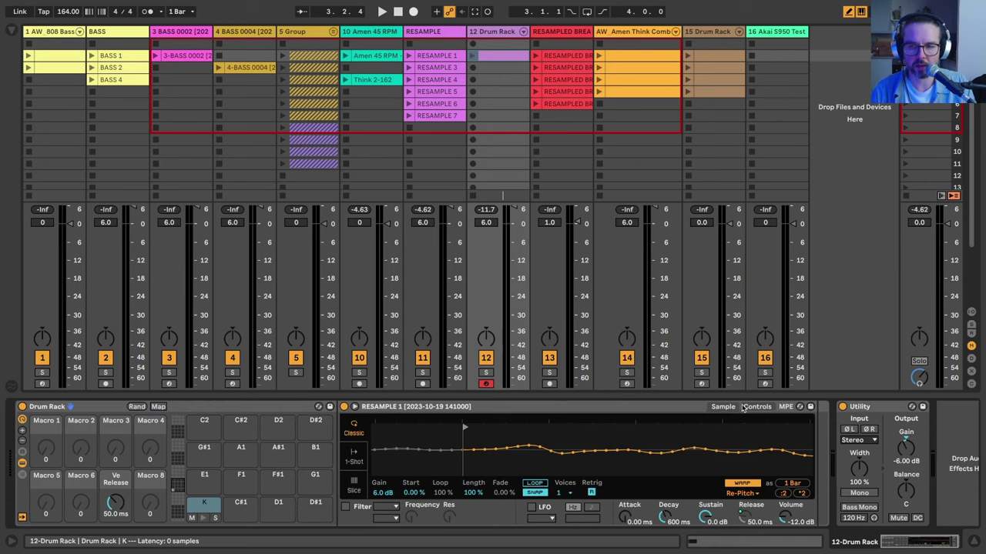
pyautogui.rightClick(747, 484)
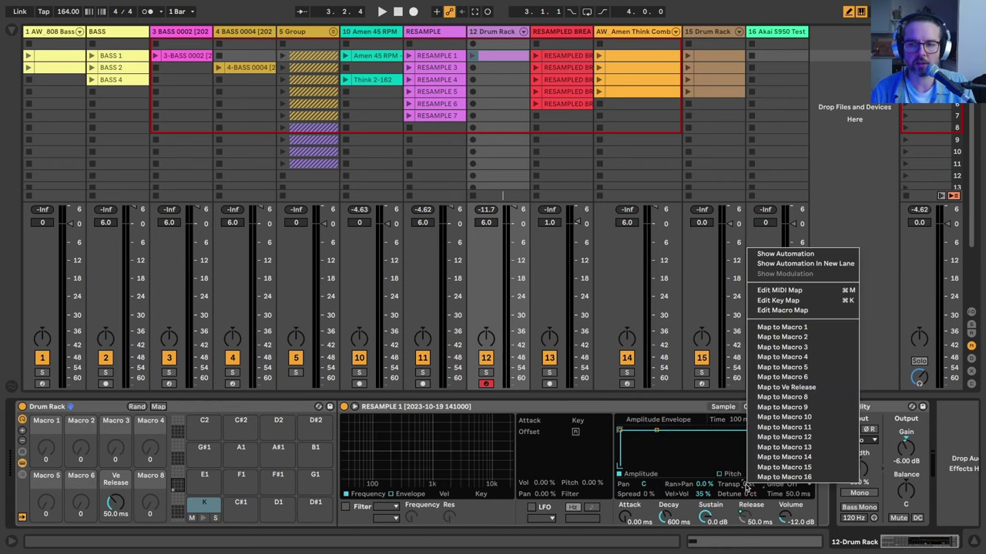
pyautogui.click(766, 358)
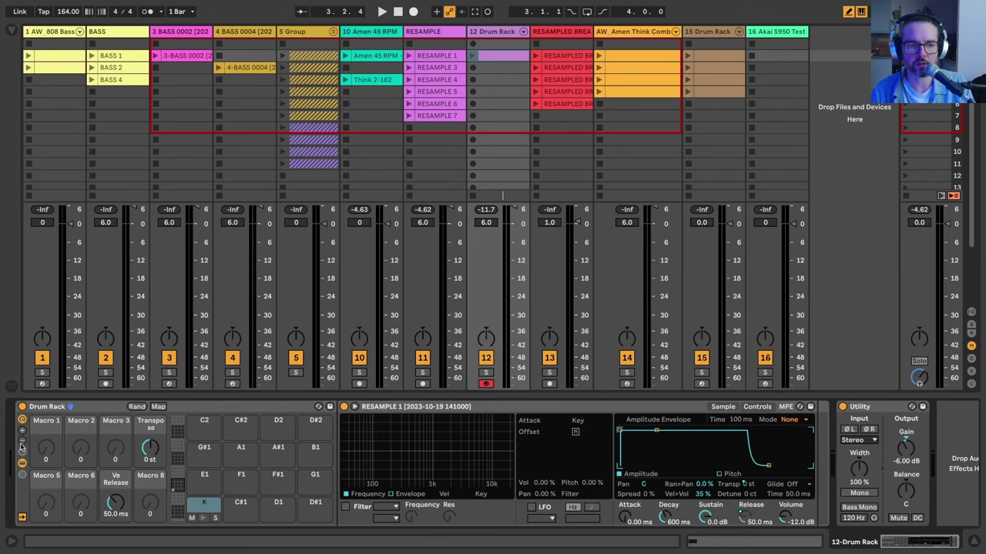
pyautogui.click(22, 462)
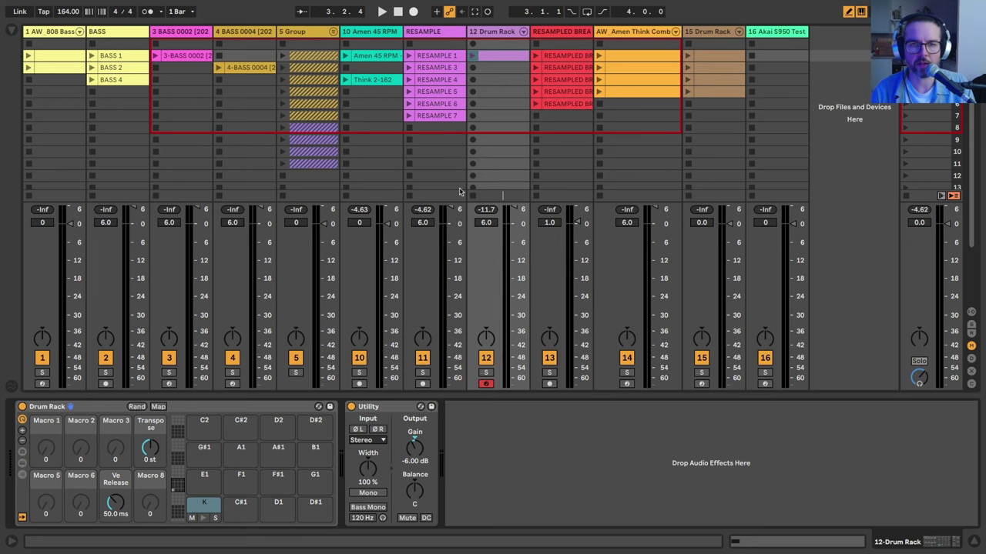
pyautogui.click(473, 55)
# Add a second note to the clip and copy the K sample onto pad C#1.
pyautogui.doubleClick(496, 55)
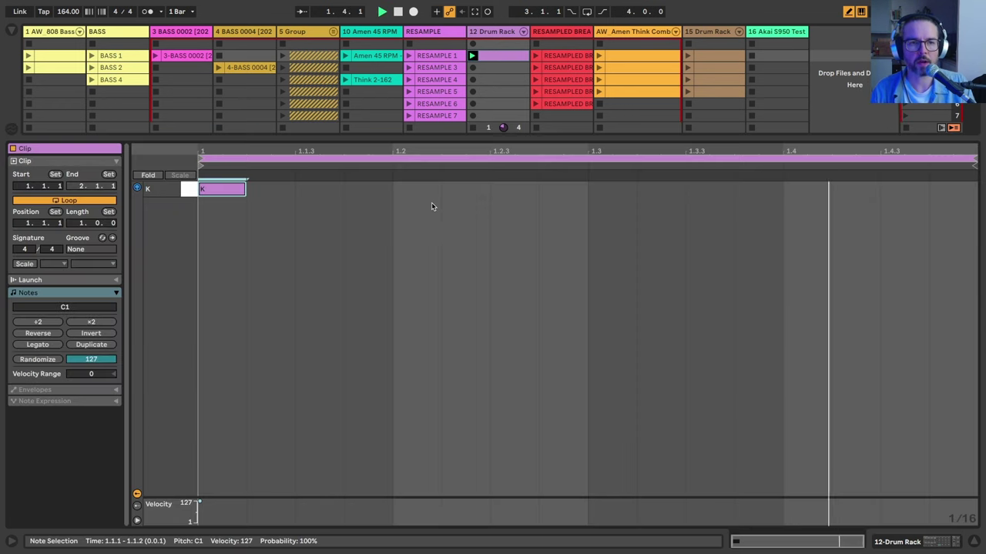
pyautogui.click(522, 189)
pyautogui.hotkey('shift', 'Tab')
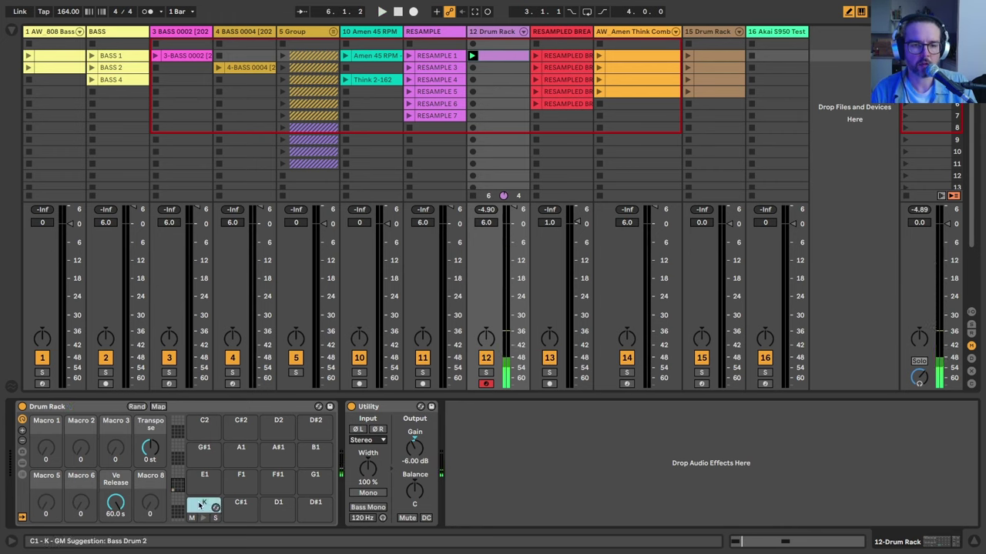
pyautogui.moveTo(219, 511); pyautogui.dragTo(245, 504)
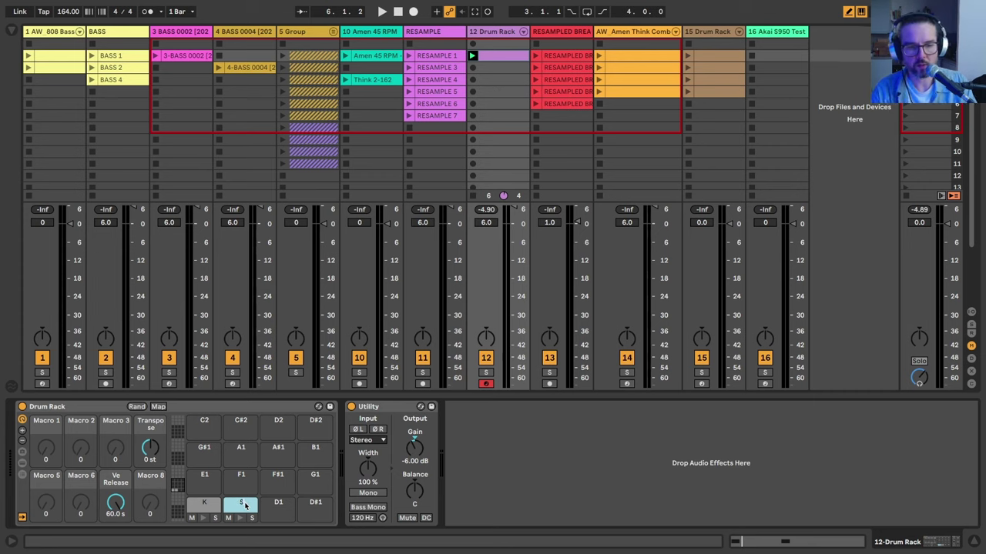
pyautogui.click(237, 506)
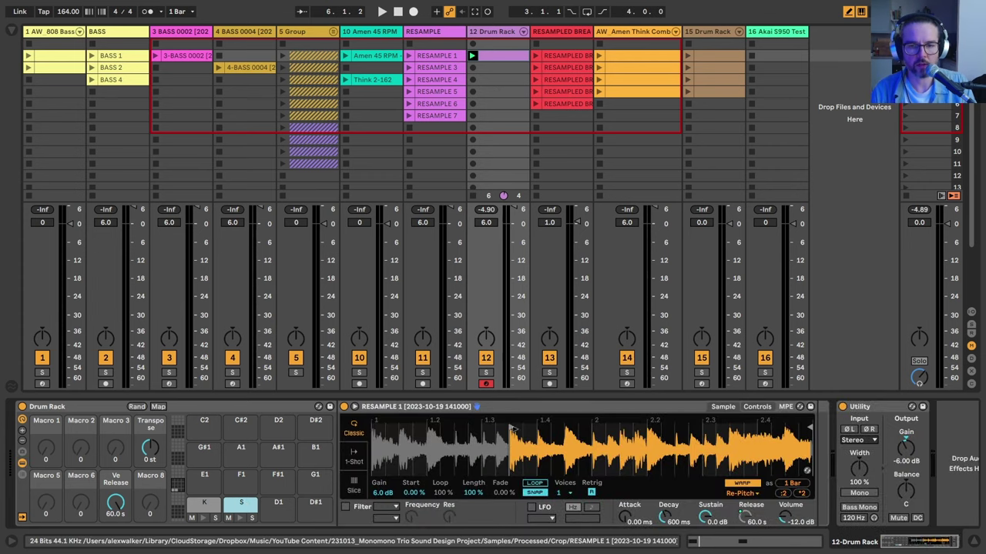
pyautogui.scroll(5, 545, 428)
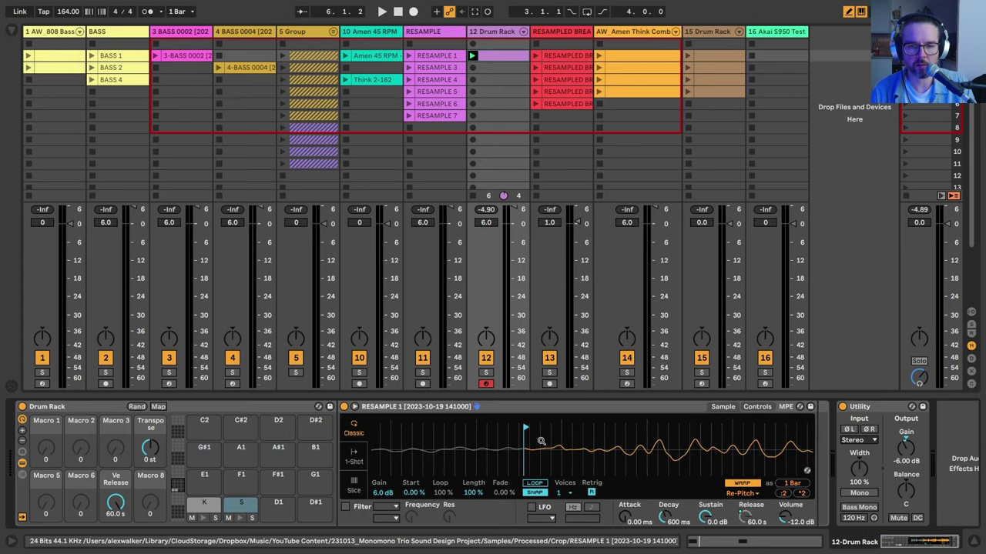
pyautogui.hotkey('shift', 'Tab')
pyautogui.hotkey('shift', 'Tab')
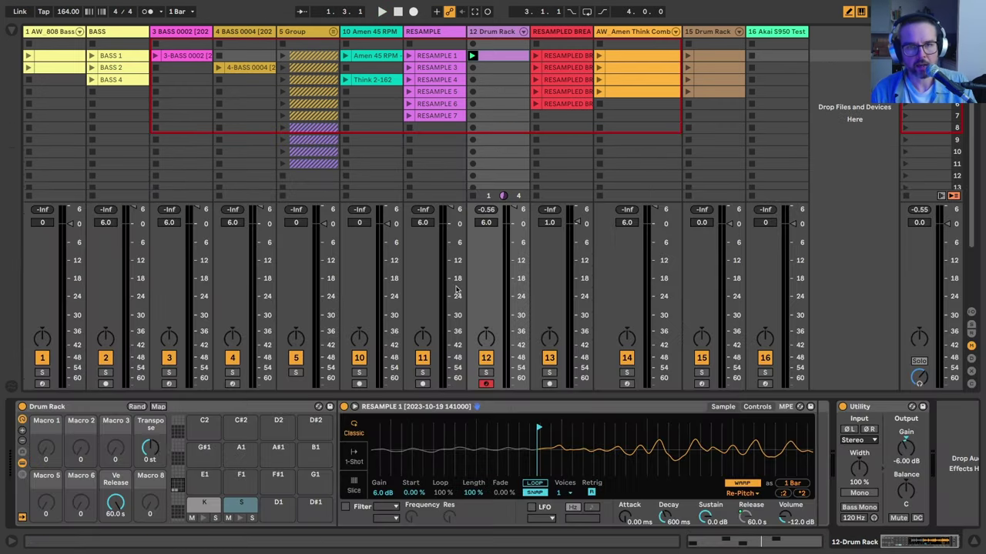
# Put both drum chains, K and S, in one choke group.
pyautogui.click(22, 477)
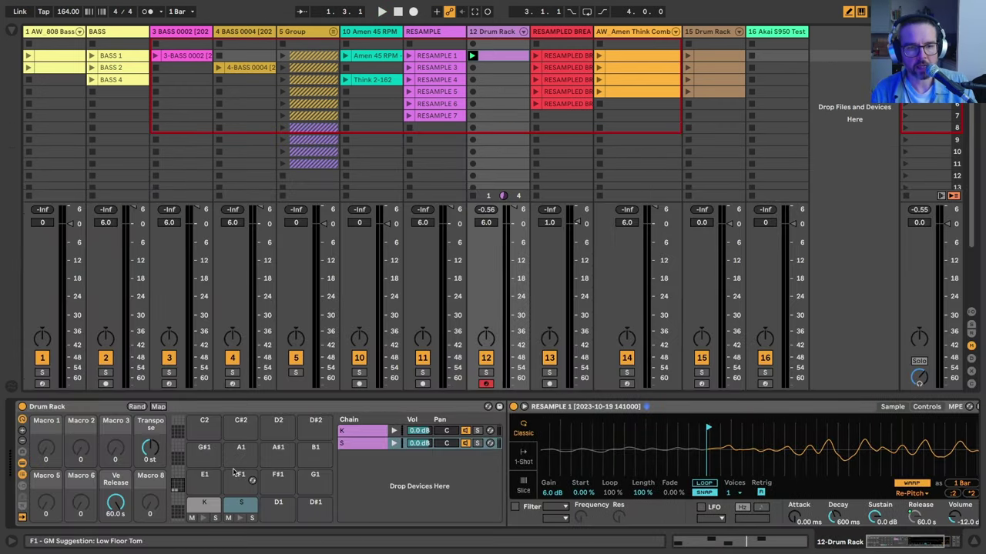
pyautogui.click(22, 488)
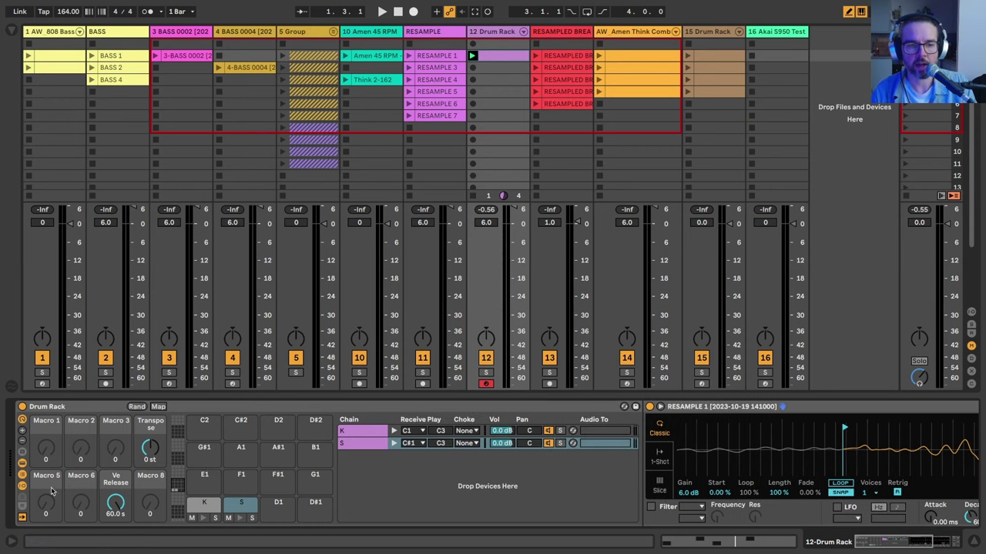
pyautogui.keyDown('shift'); pyautogui.click(366, 431); pyautogui.keyUp('shift')
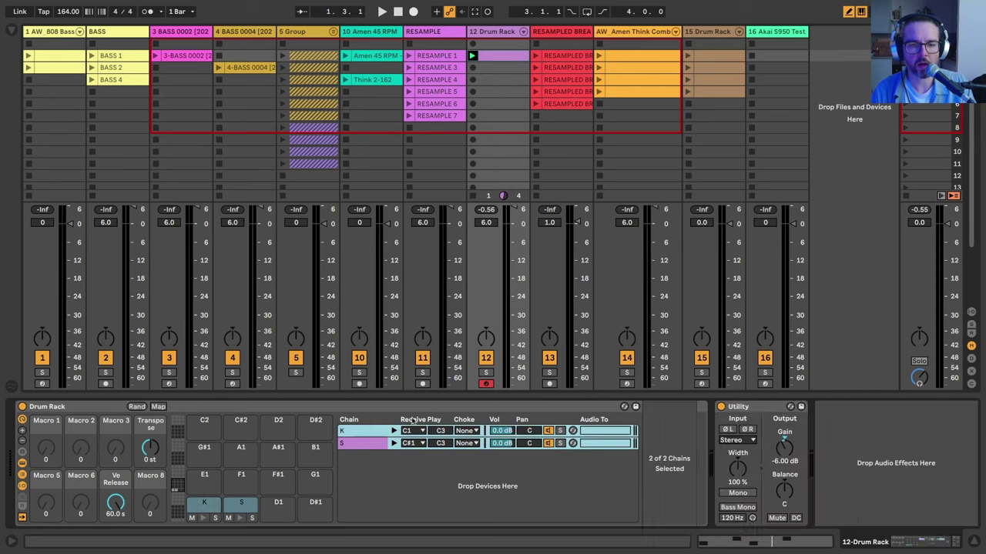
pyautogui.click(465, 433)
pyautogui.click(468, 270)
# Double the clip loop to two bars and add a time-shifted S note.
pyautogui.click(498, 59)
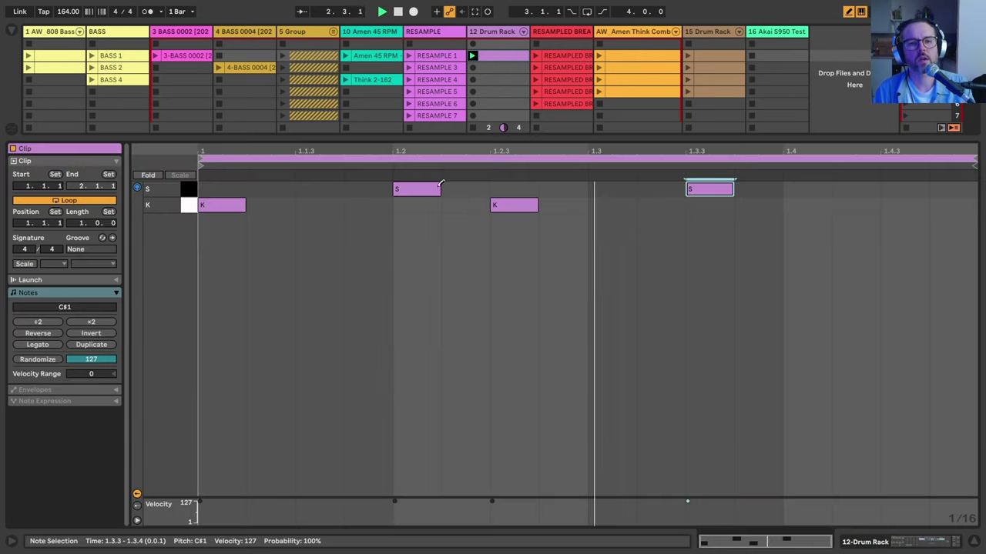
pyautogui.hotkey('ctrl', 'd')
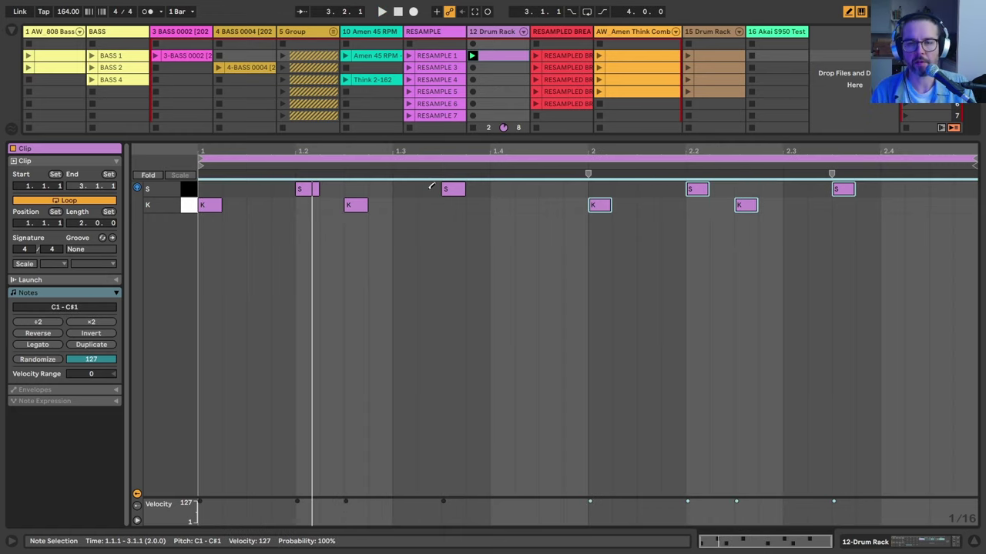
pyautogui.click(430, 185)
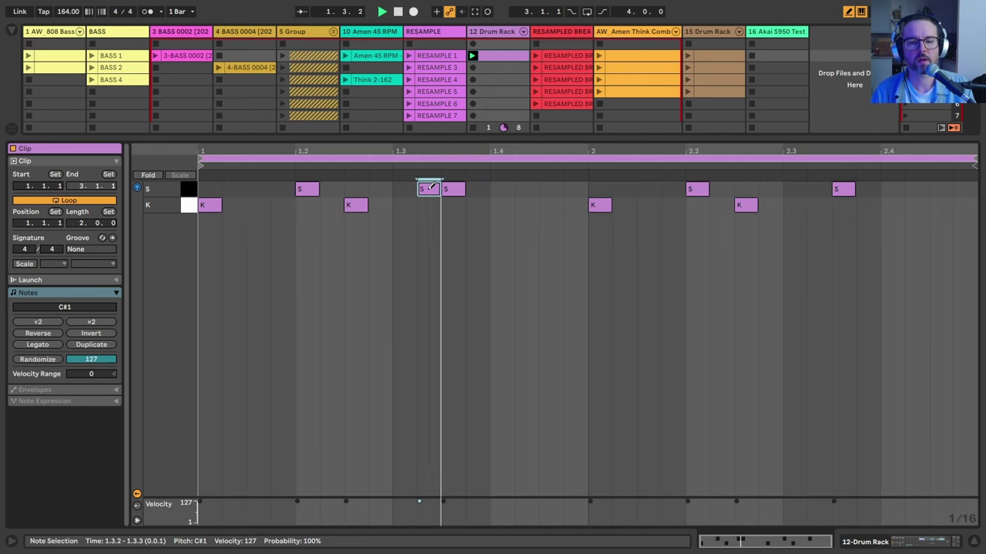
pyautogui.click(412, 188)
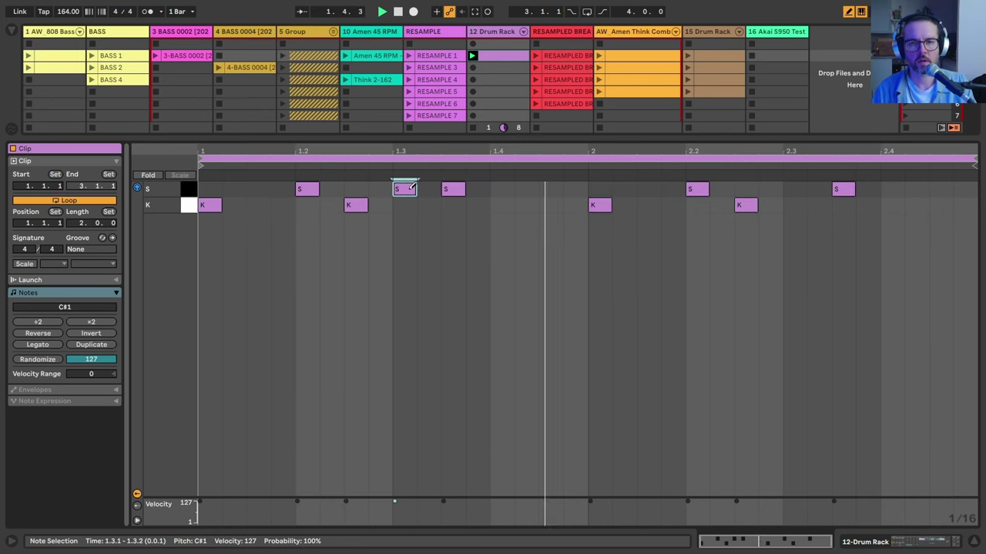
pyautogui.press('Right')
pyautogui.press('Right')
pyautogui.press('Right')
pyautogui.press('Right')
pyautogui.press('Right')
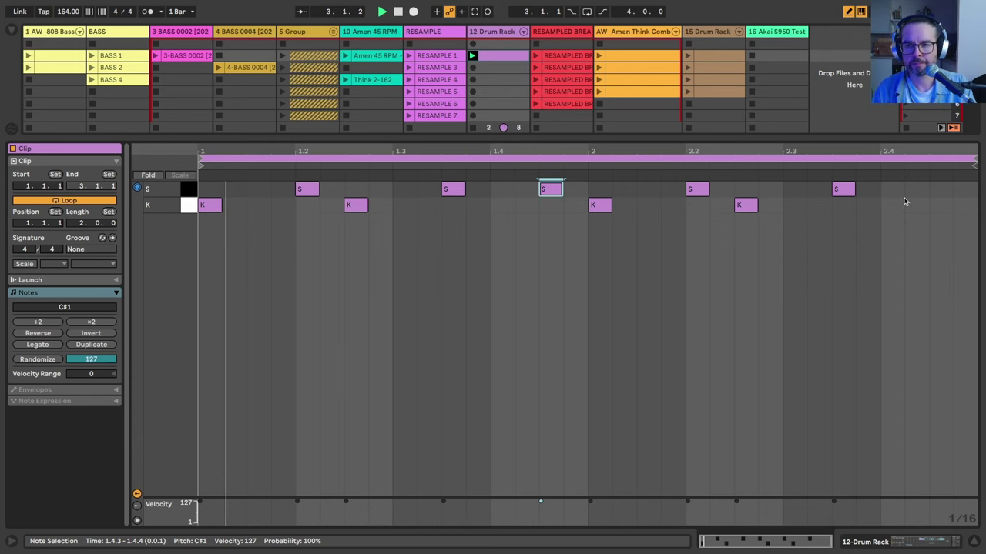
pyautogui.hotkey('shift', 'Tab')
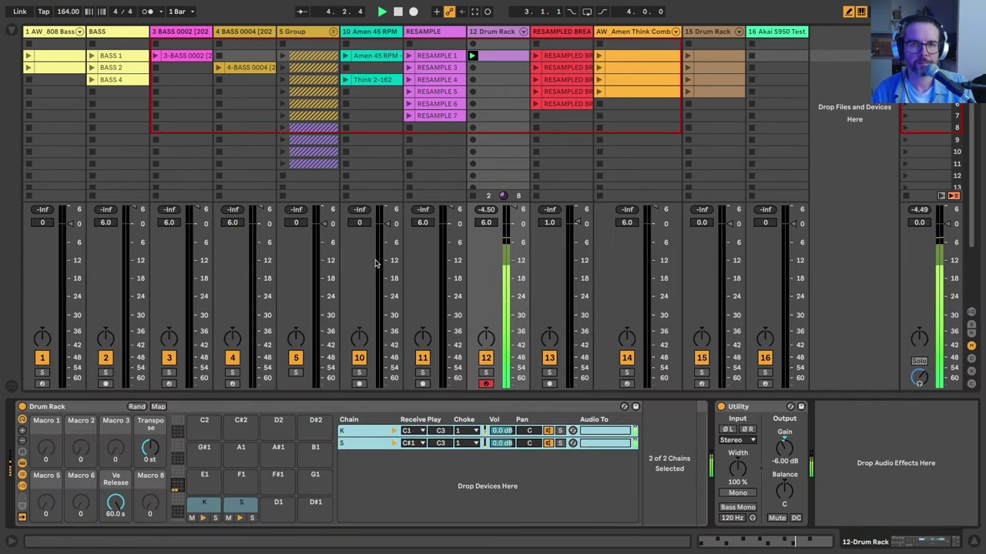
# Copy the kick pad onto the empty E2 pad in the next bank.
pyautogui.click(187, 515)
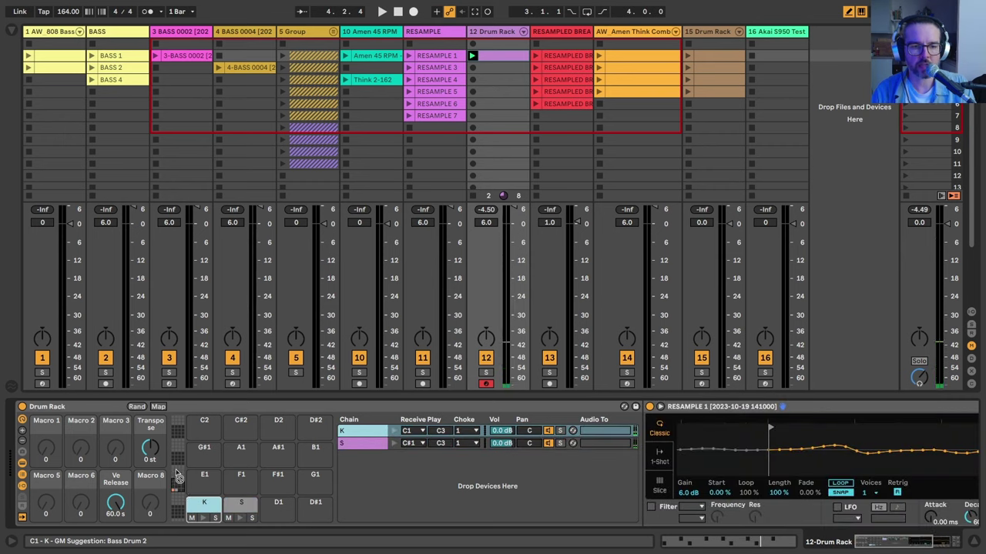
pyautogui.click(177, 473)
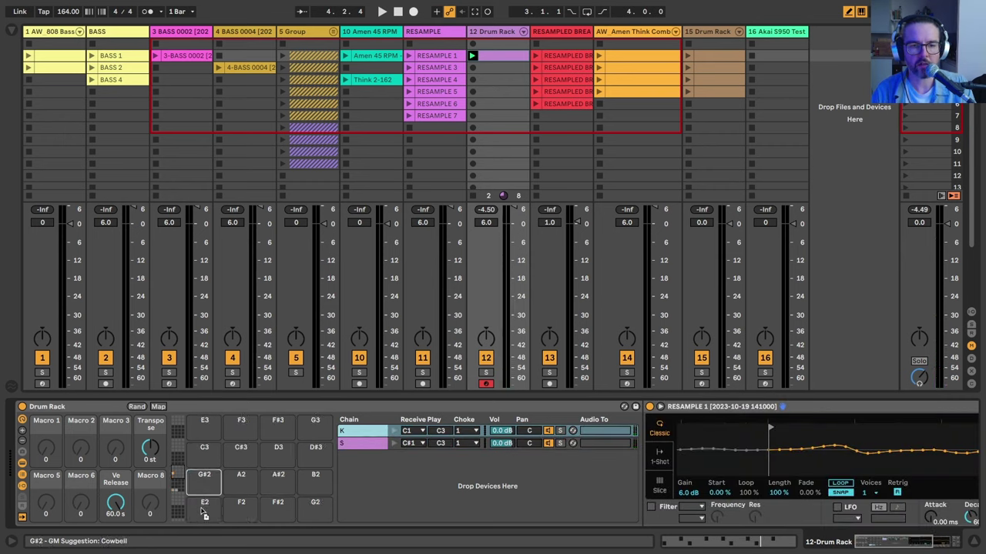
pyautogui.moveTo(201, 514); pyautogui.dragTo(200, 512)
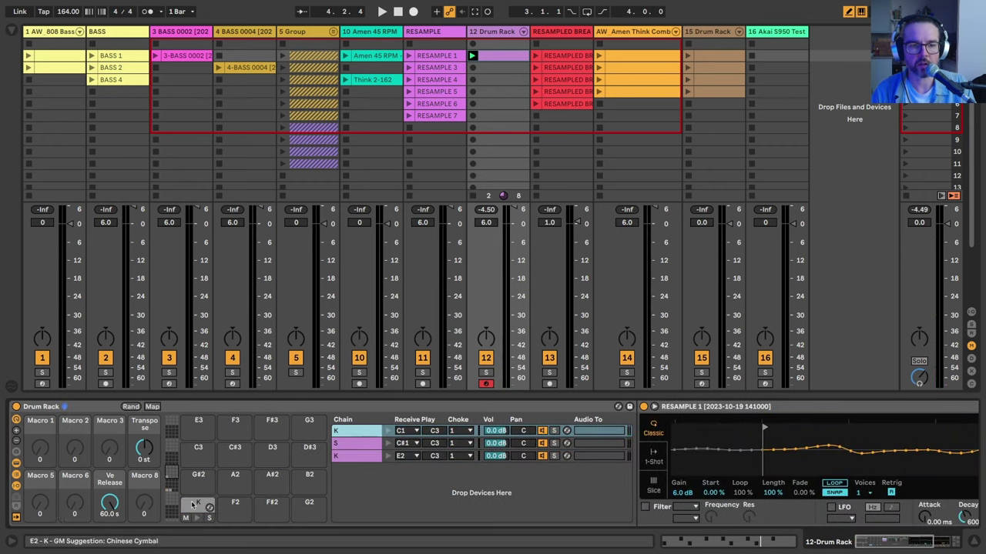
pyautogui.click(198, 507)
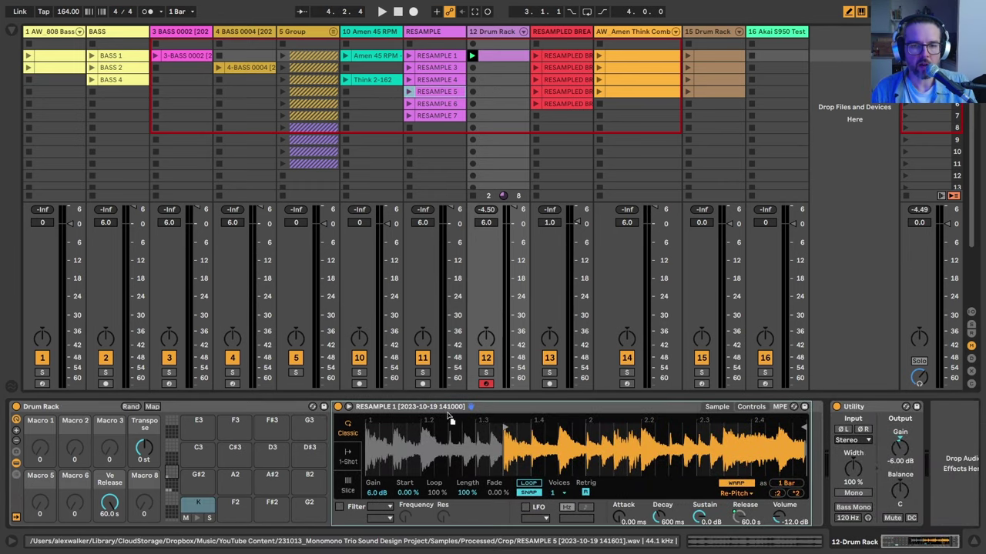
# Load RESAMPLE 5 into pad E2, normalize it, and start it partway through.
pyautogui.moveTo(430, 93); pyautogui.dragTo(488, 462)
pyautogui.rightClick(488, 464)
pyautogui.click(527, 506)
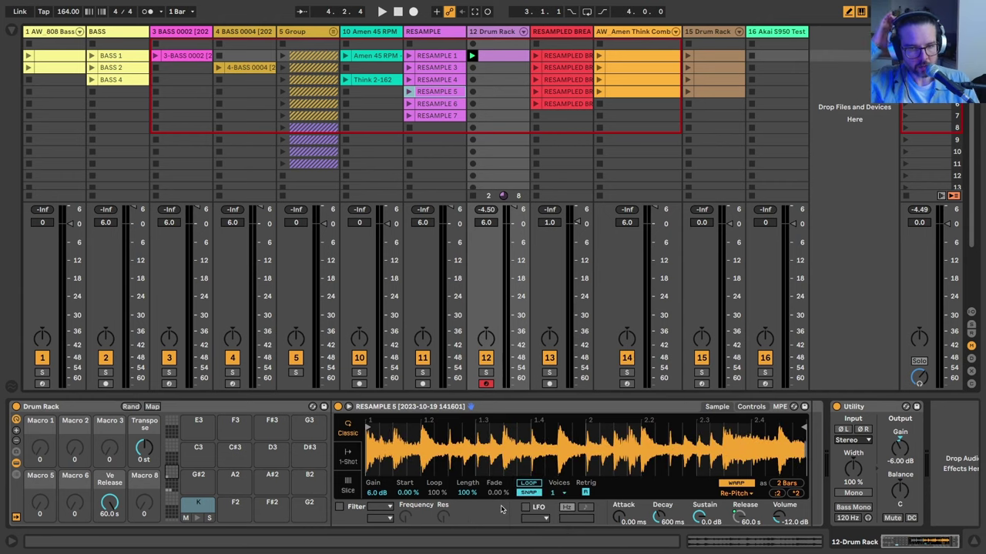
pyautogui.click(197, 521)
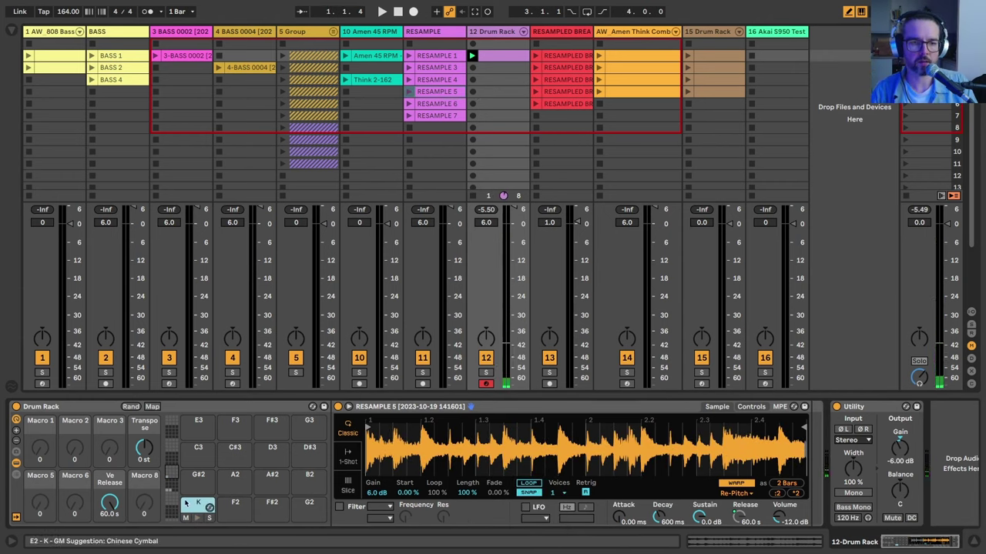
pyautogui.moveTo(368, 425); pyautogui.dragTo(505, 428)
pyautogui.scroll(5, 502, 433)
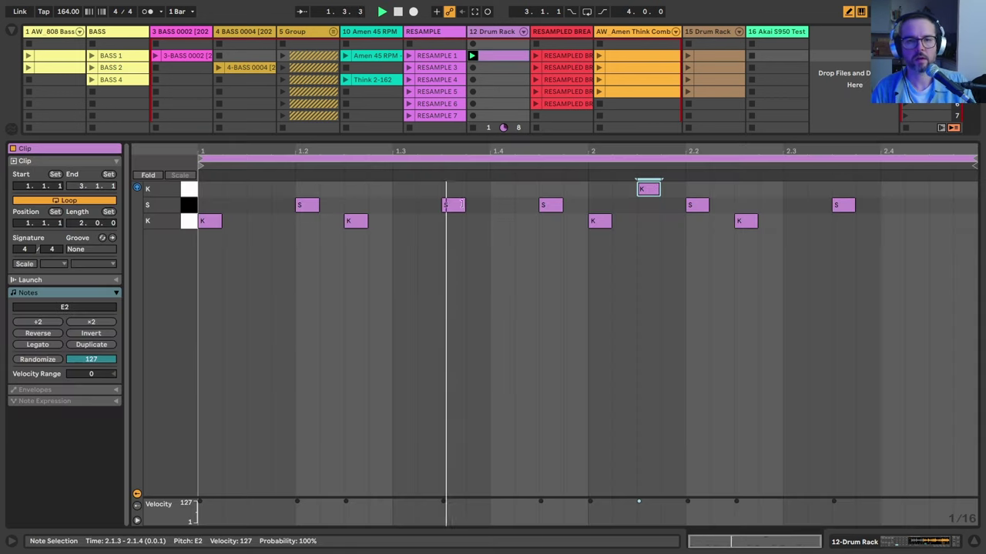
# Add E2 notes at beats 1.3 and 2.4, delete the one near 2.1, and show the devices.
pyautogui.click(400, 189)
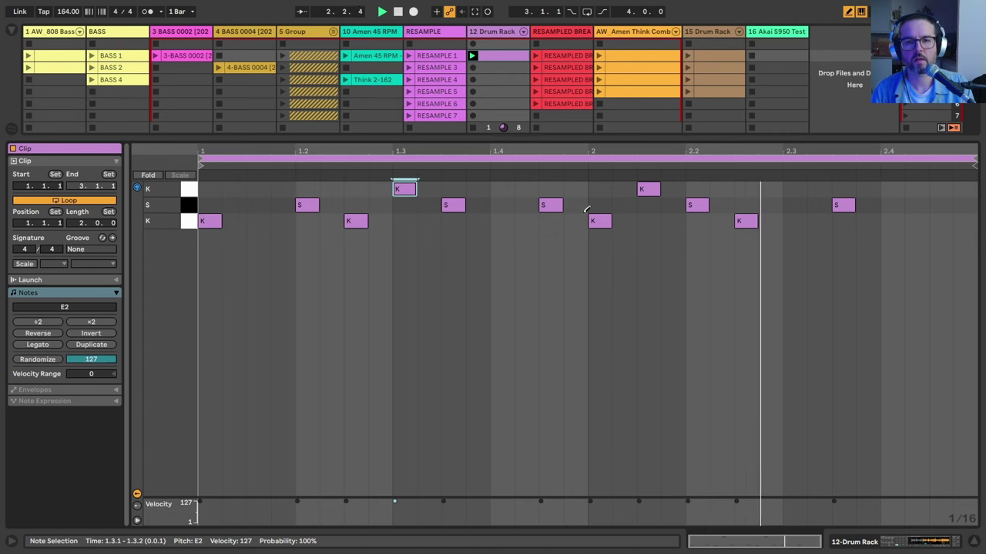
pyautogui.click(892, 188)
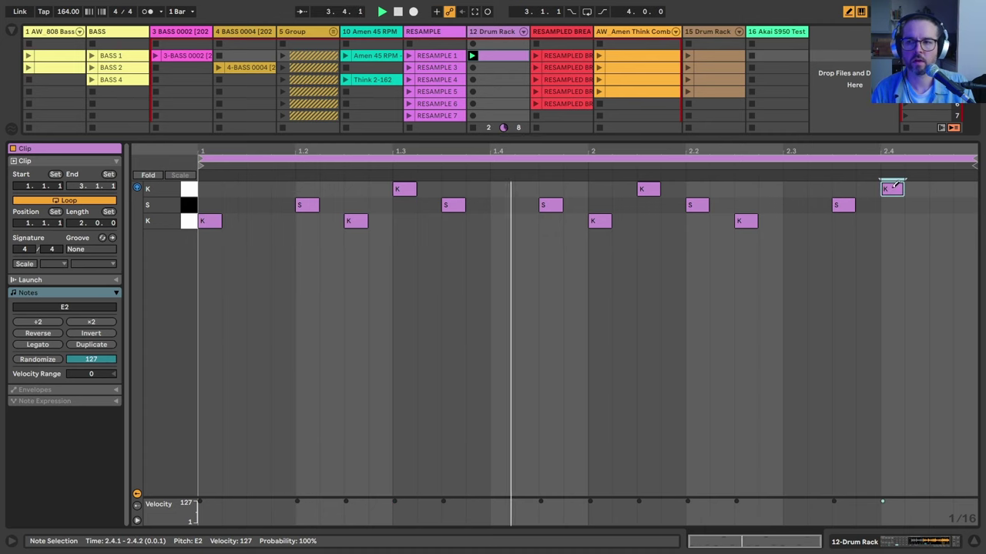
pyautogui.click(649, 188)
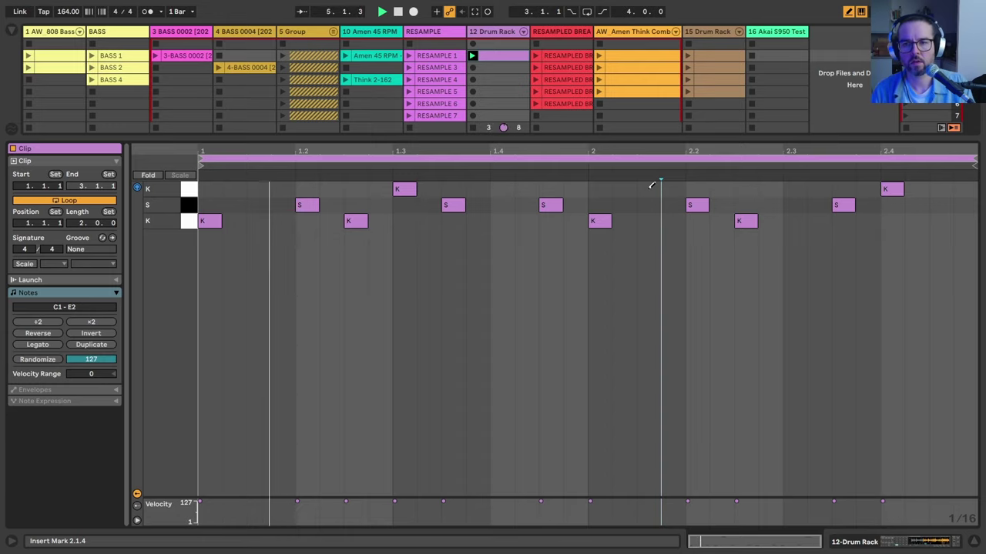
pyautogui.hotkey('shift', 'Tab')
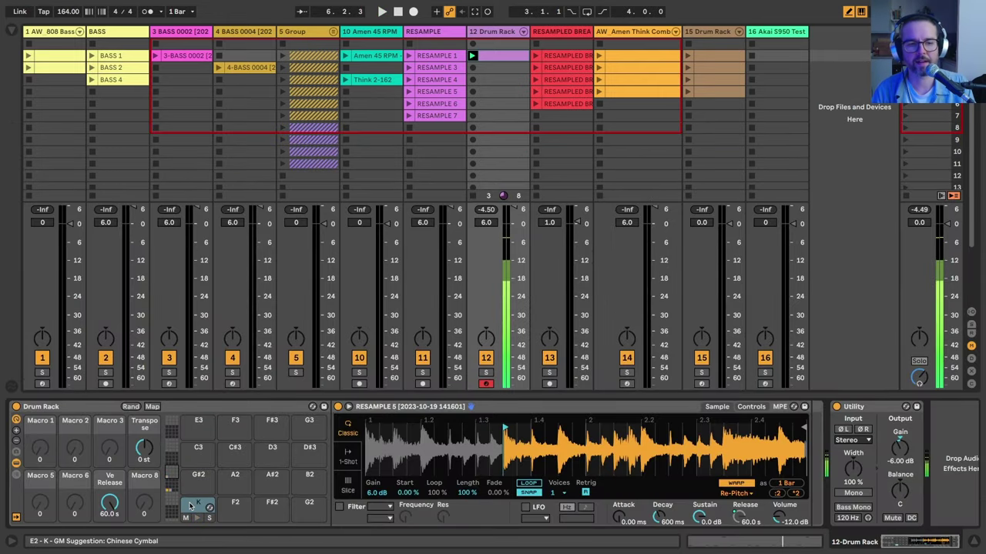
# Copy the E2 break pad to F2 and move its sample start to a later hit.
pyautogui.moveTo(198, 505); pyautogui.dragTo(238, 507)
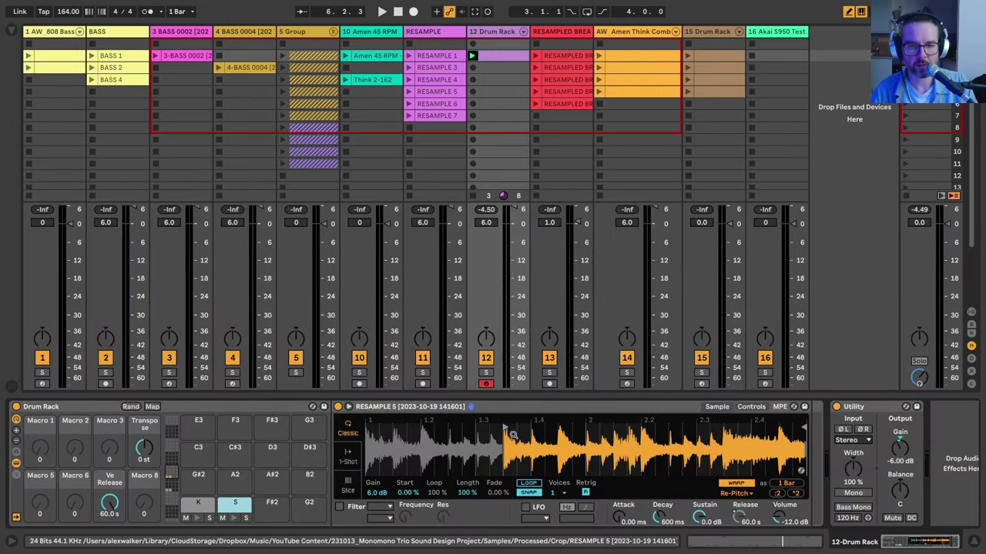
pyautogui.moveTo(515, 436)
pyautogui.mouseDown()
pyautogui.moveTo(539, 458)
pyautogui.moveTo(643, 447)
pyautogui.mouseUp()
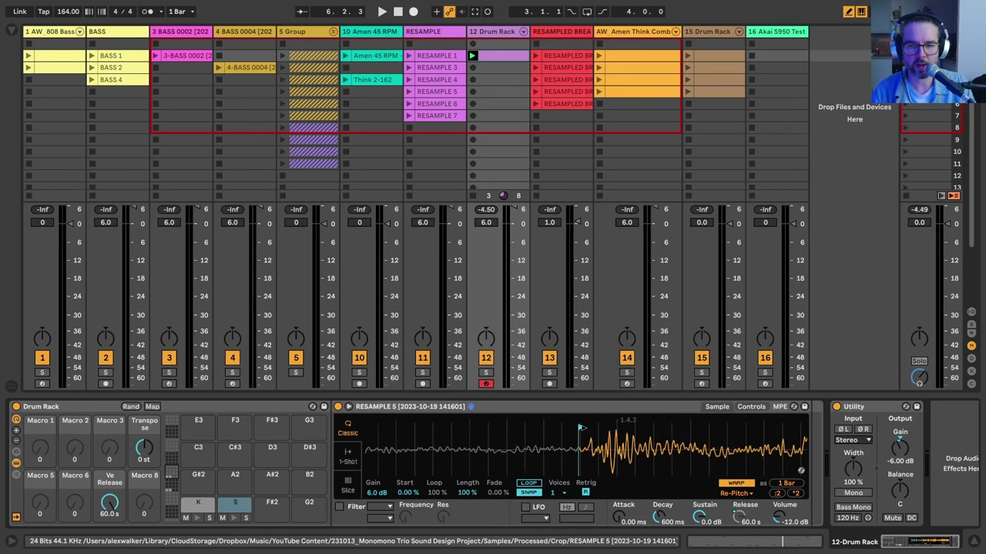
pyautogui.moveTo(583, 447); pyautogui.dragTo(625, 462)
pyautogui.moveTo(556, 462); pyautogui.dragTo(539, 346)
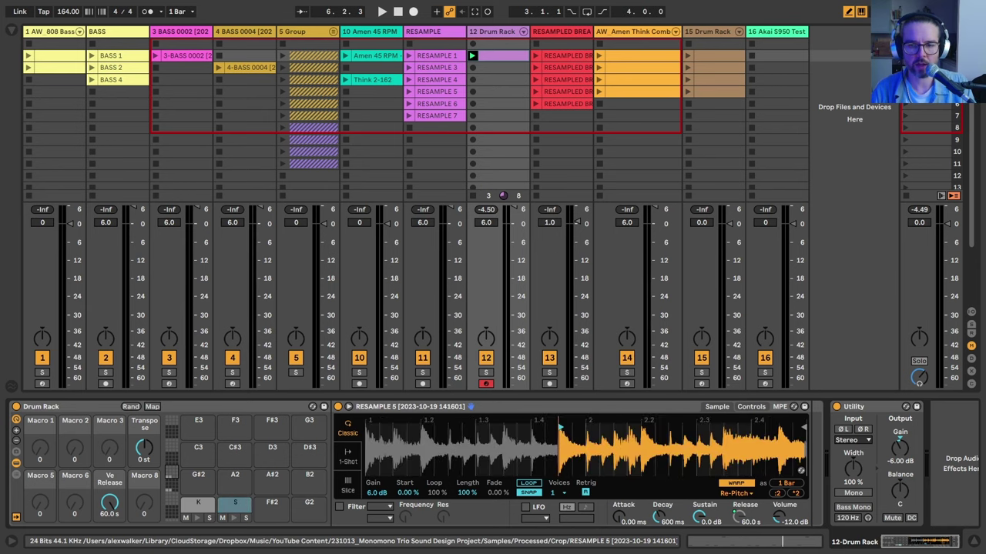
# Draw F2 break-snare notes at beats 1.4 and 2.3 in the drum clip.
pyautogui.doubleClick(499, 54)
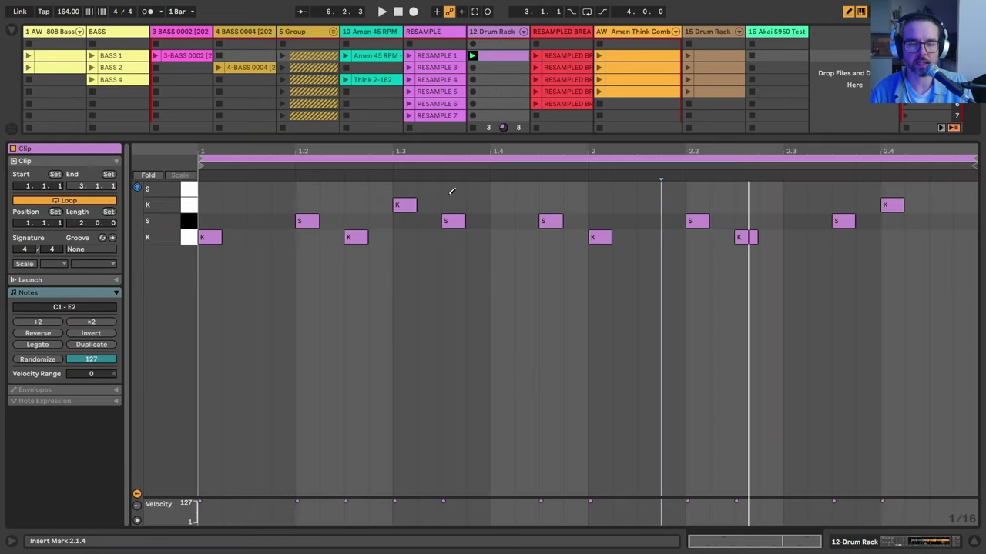
pyautogui.click(551, 220)
pyautogui.click(503, 188)
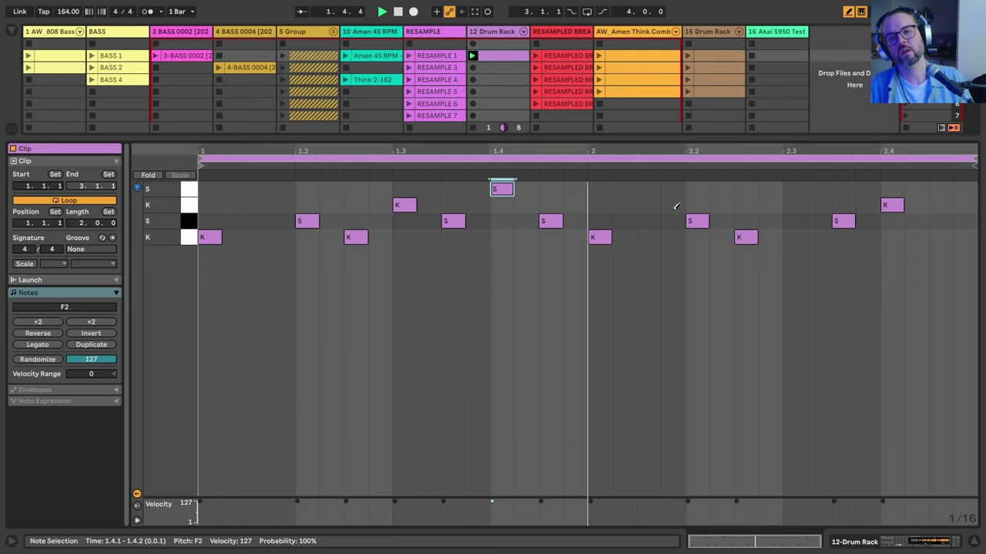
pyautogui.click(403, 198)
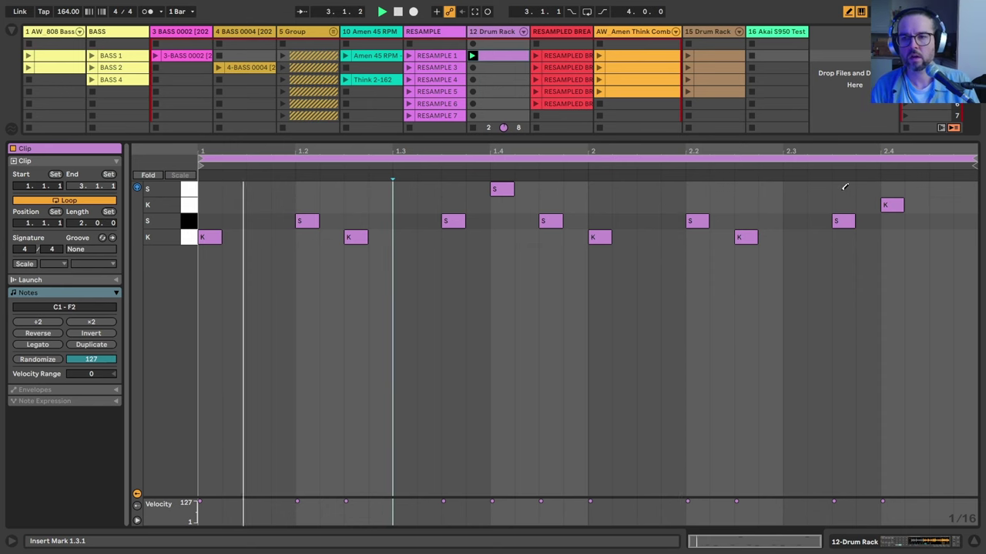
pyautogui.click(793, 189)
pyautogui.click(844, 221)
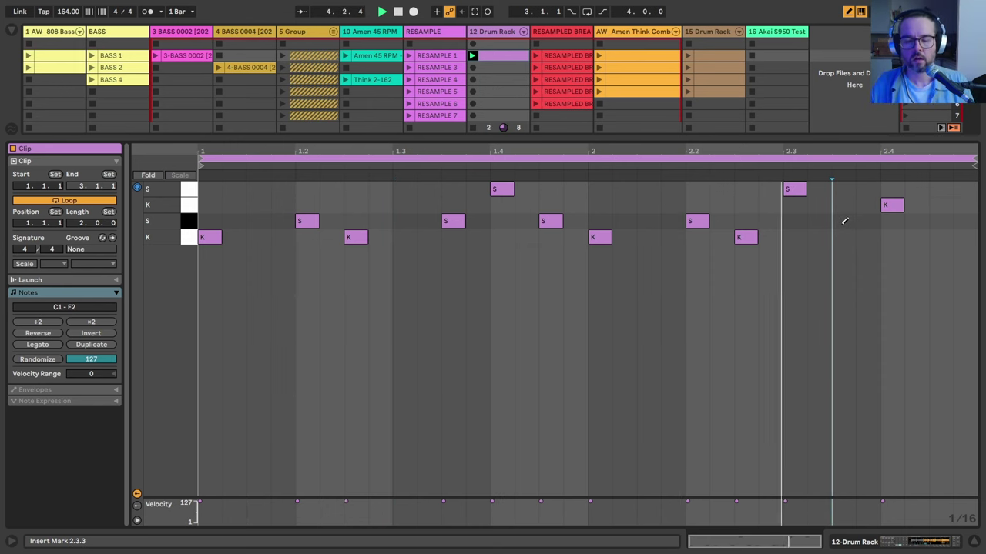
pyautogui.hotkey('shift', 'Tab')
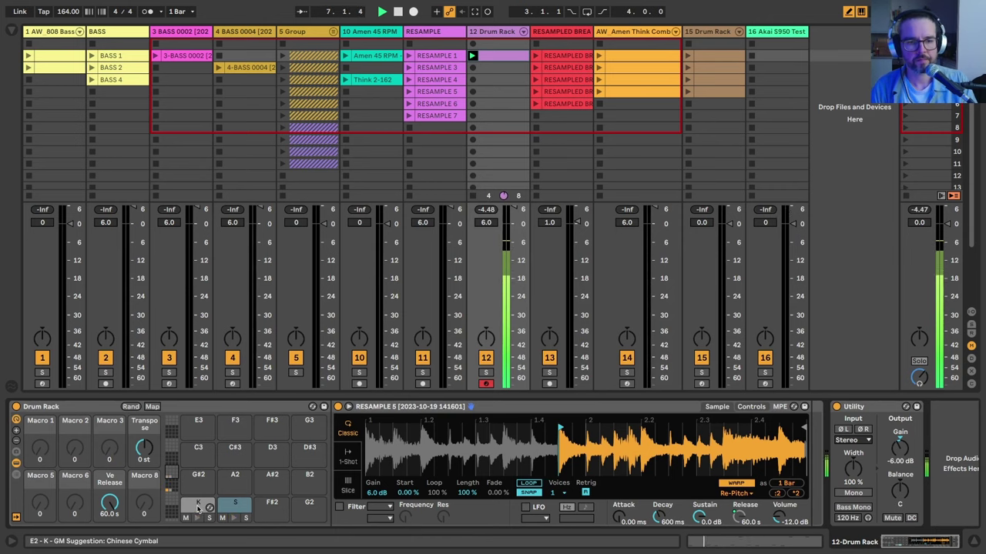
# Load RESAMPLE 6 onto the G#3 kick pad, normalize it, and start it later.
pyautogui.press('space')
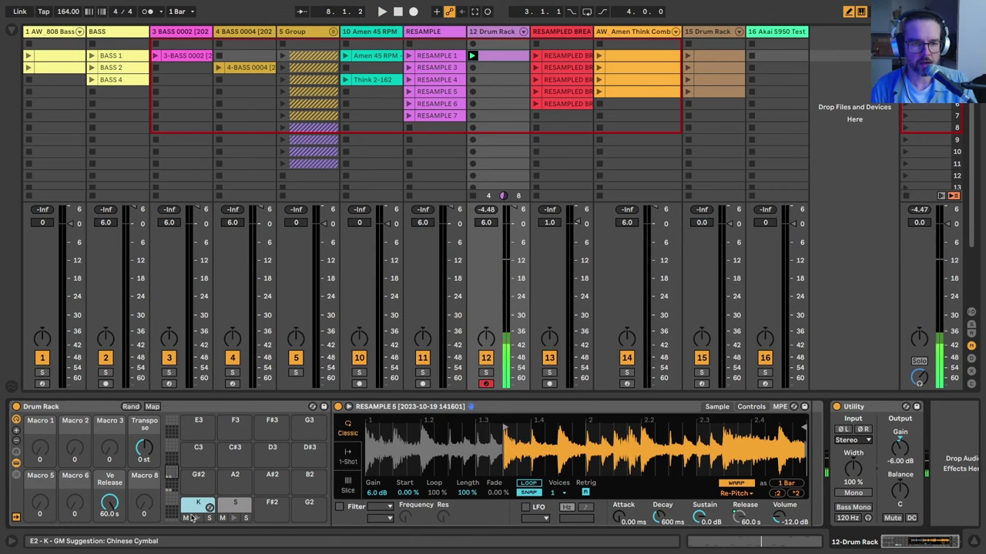
pyautogui.scroll(4, 185, 491)
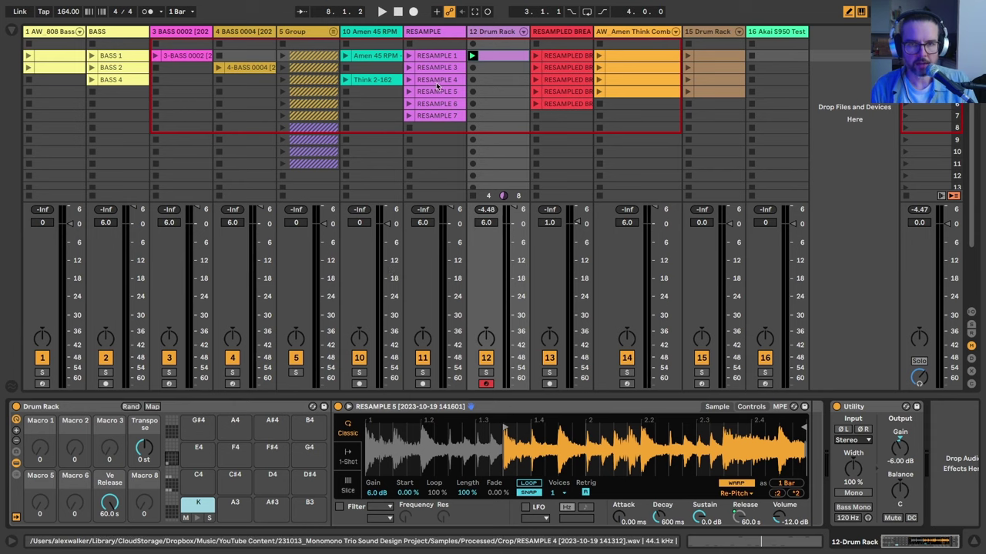
pyautogui.moveTo(427, 104); pyautogui.dragTo(476, 448)
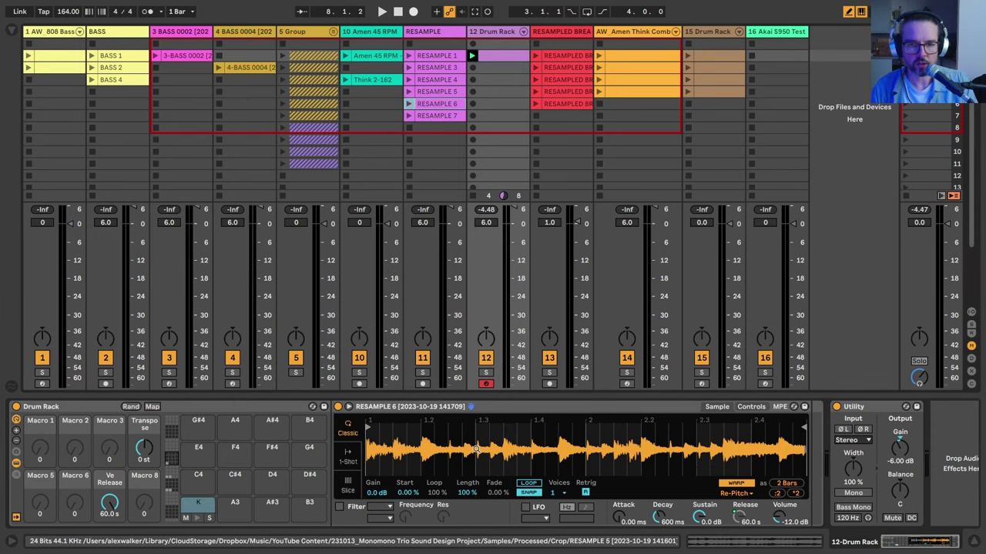
pyautogui.rightClick(465, 445)
pyautogui.click(473, 488)
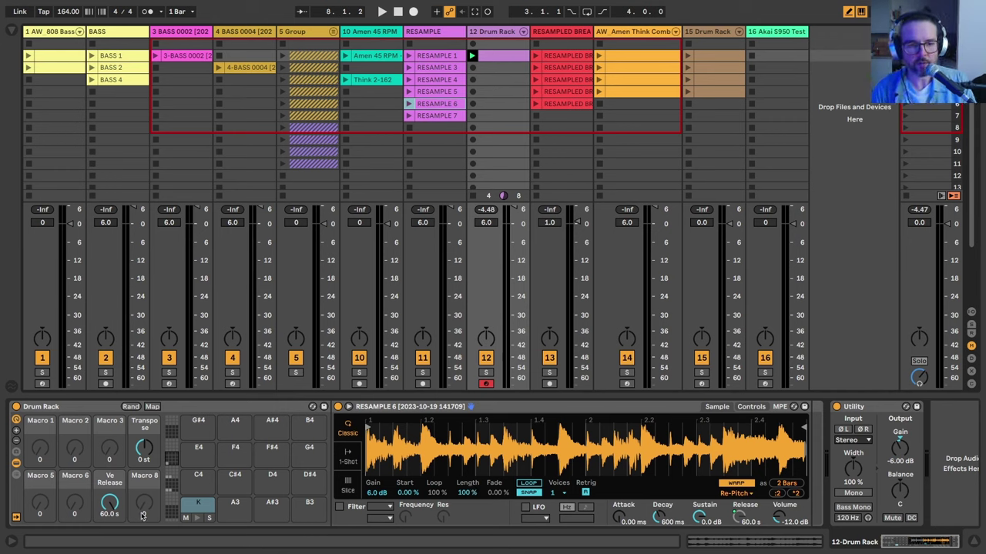
pyautogui.click(198, 505)
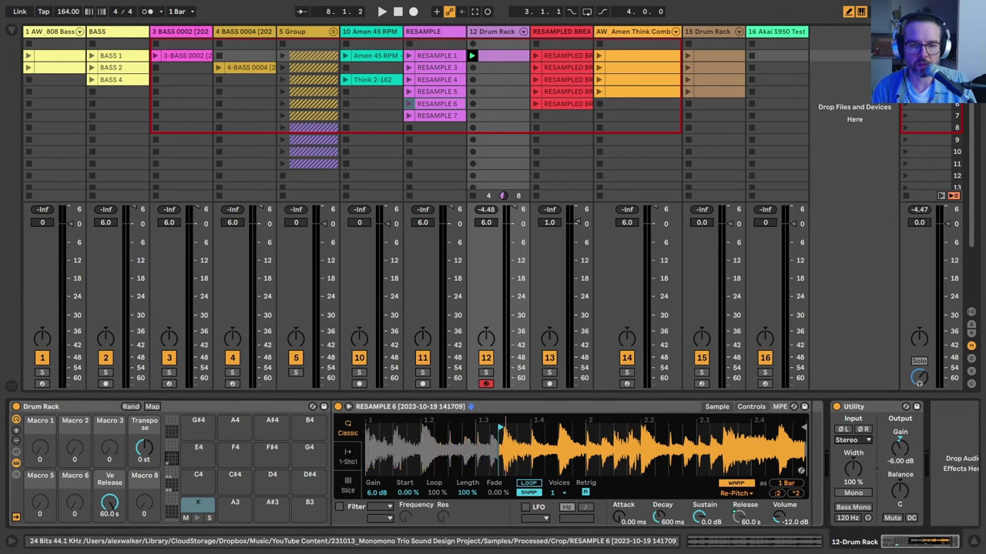
pyautogui.scroll(5, 440, 442)
pyautogui.scroll(-5, 440, 443)
pyautogui.moveTo(440, 443); pyautogui.dragTo(703, 431)
pyautogui.scroll(3, 696, 445)
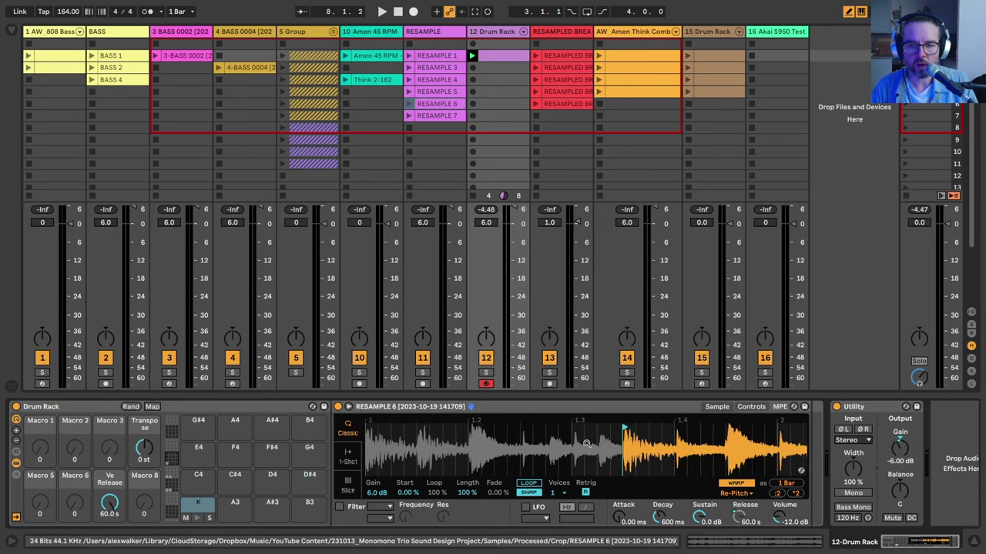
pyautogui.scroll(-3, 408, 443)
# Play the pattern, audition the new kick pad, and bring up the drum clip's notes.
pyautogui.press('space')
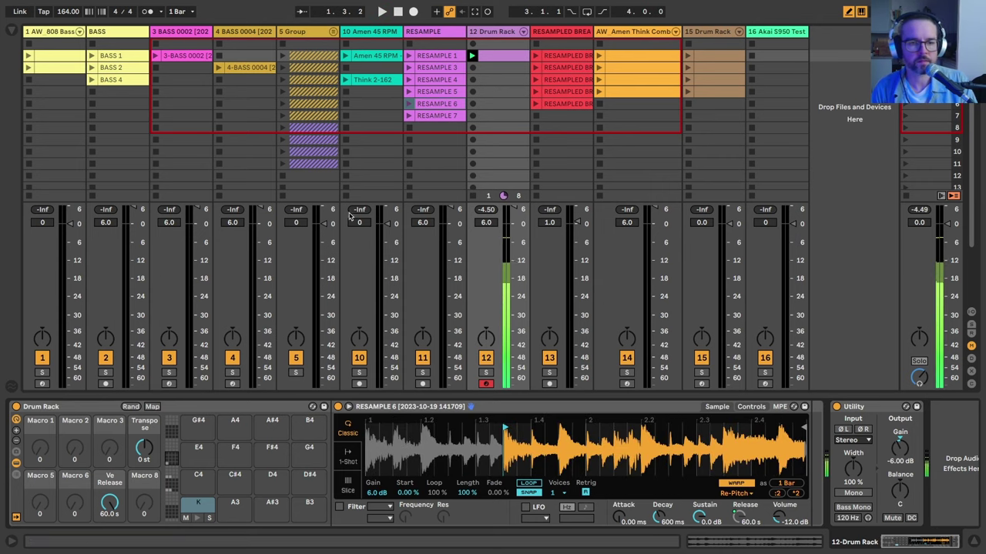
pyautogui.click(197, 519)
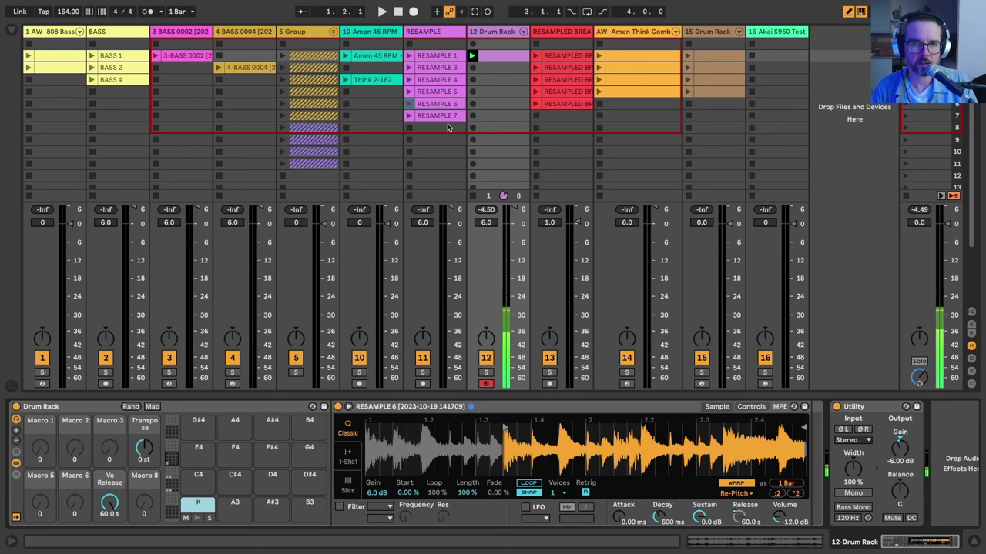
pyautogui.doubleClick(484, 60)
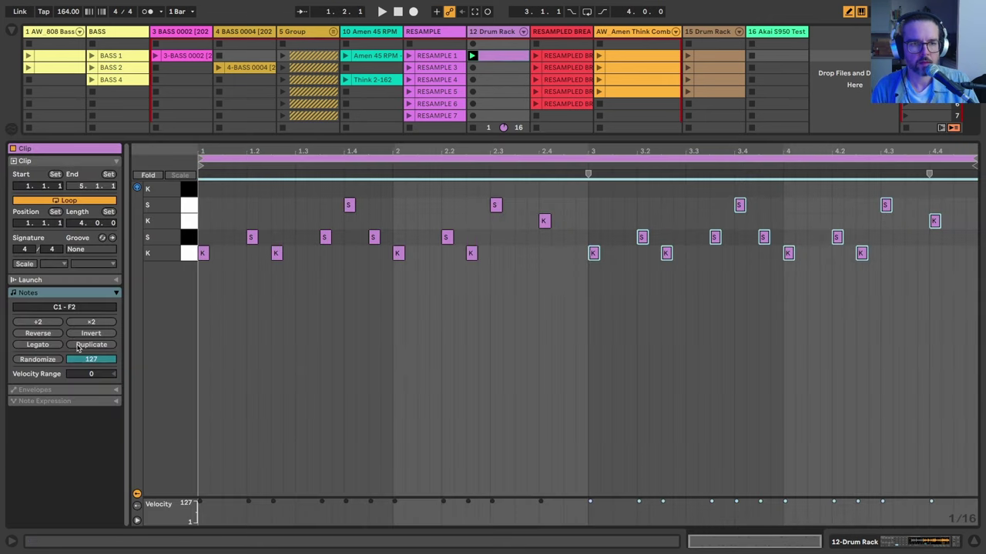
# Move a bar-3 snare hit onto the G#3 kick row and delete one kick note.
pyautogui.click(601, 255)
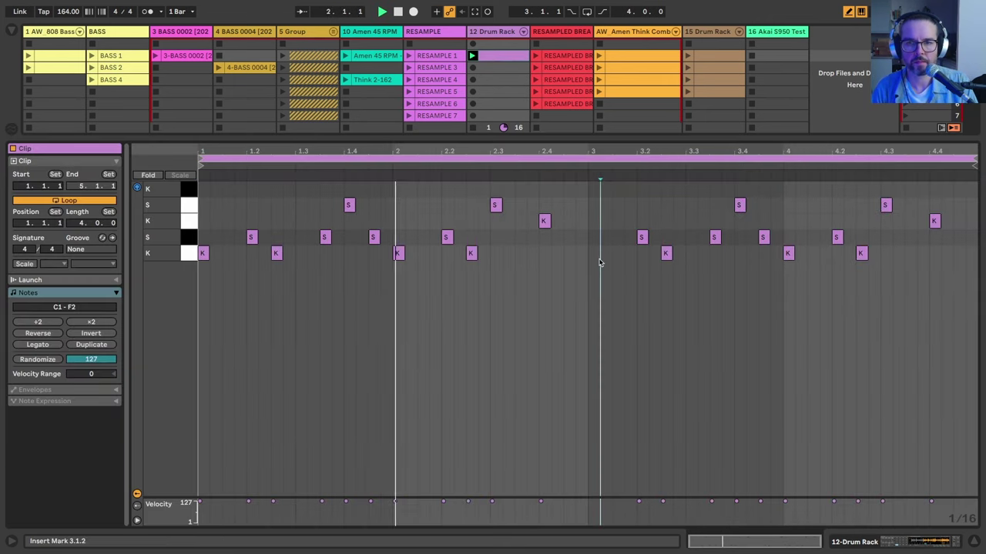
pyautogui.moveTo(641, 236); pyautogui.dragTo(642, 189)
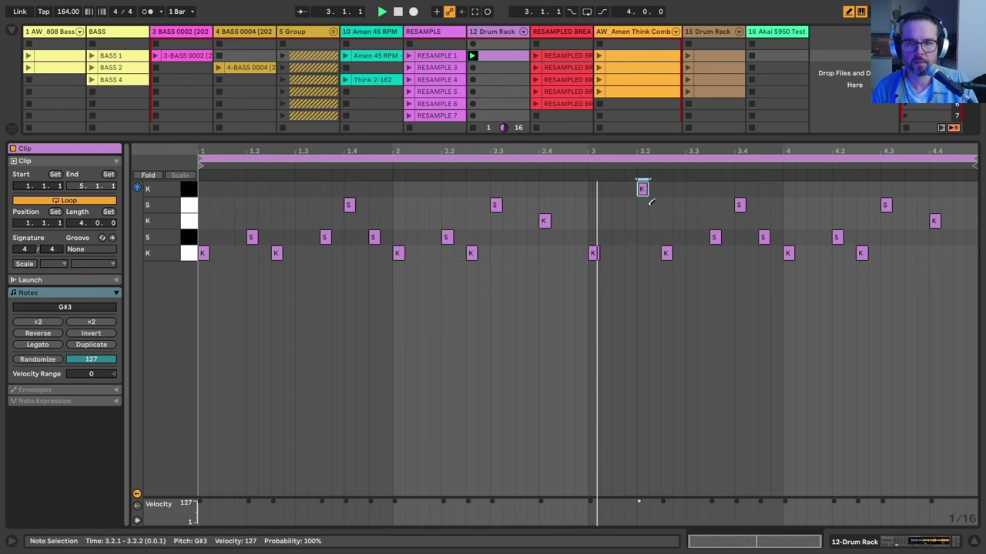
pyautogui.click(667, 253)
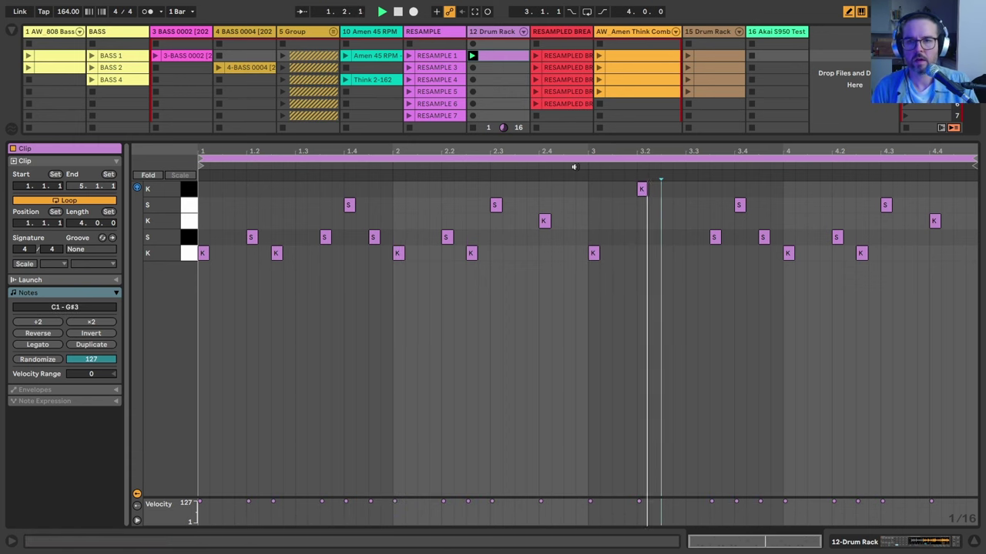
# Copy the K break pad onto A3 and zoom into its sample start.
pyautogui.hotkey('shift', 'Tab')
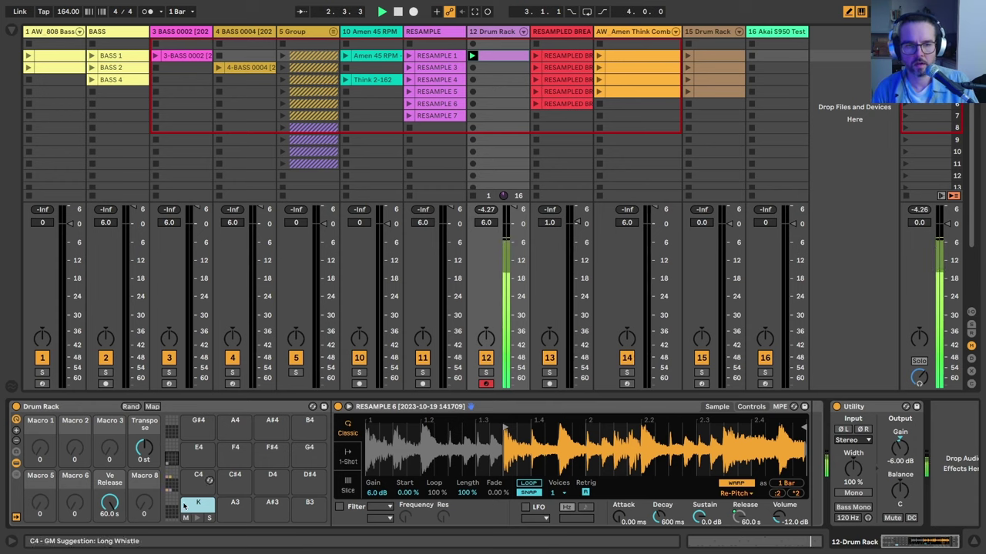
pyautogui.moveTo(229, 508); pyautogui.dragTo(236, 506)
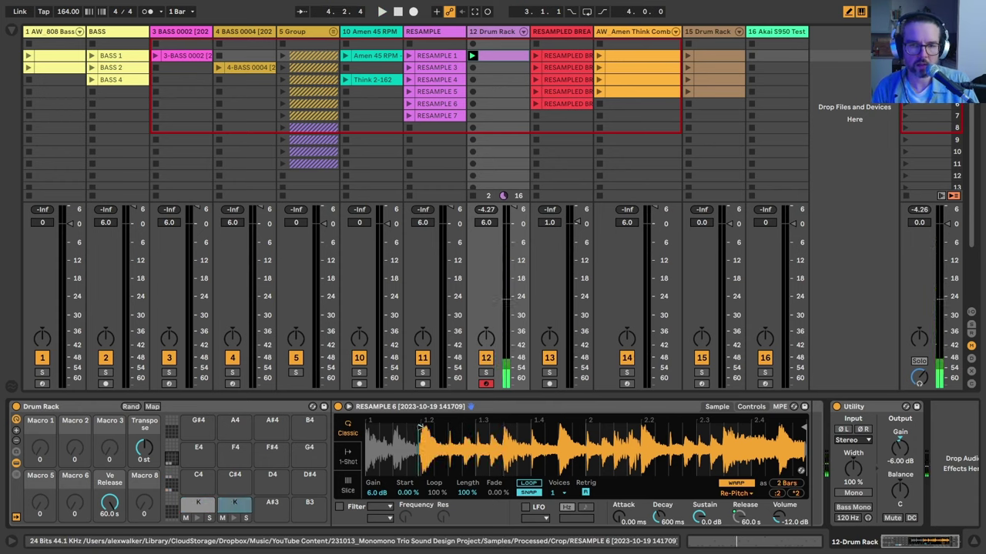
pyautogui.moveTo(503, 428); pyautogui.dragTo(422, 441)
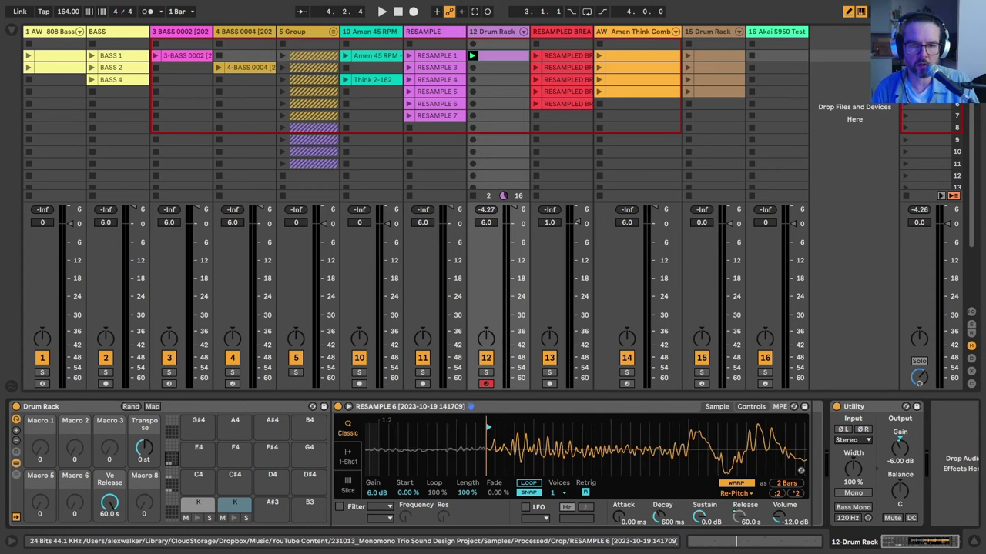
# Draw a kick on the top A3 row near 3.3, then show the C5 pad bank.
pyautogui.hotkey('shift', 'Tab')
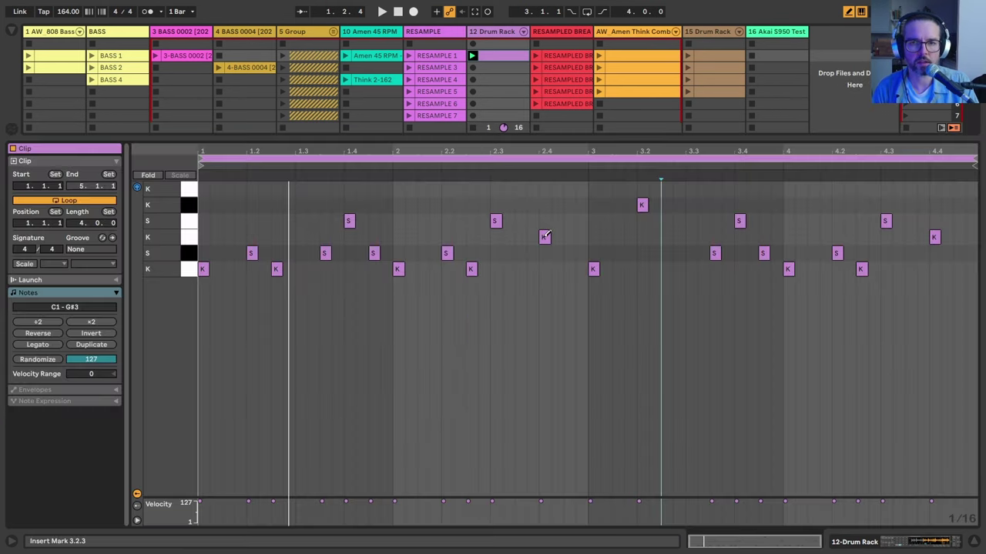
pyautogui.click(691, 189)
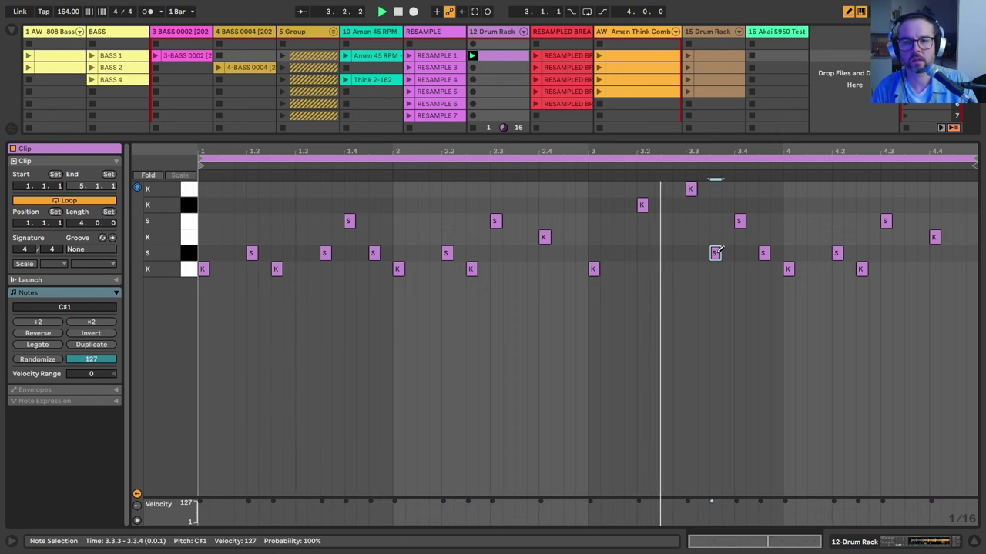
pyautogui.hotkey('shift', 'Tab')
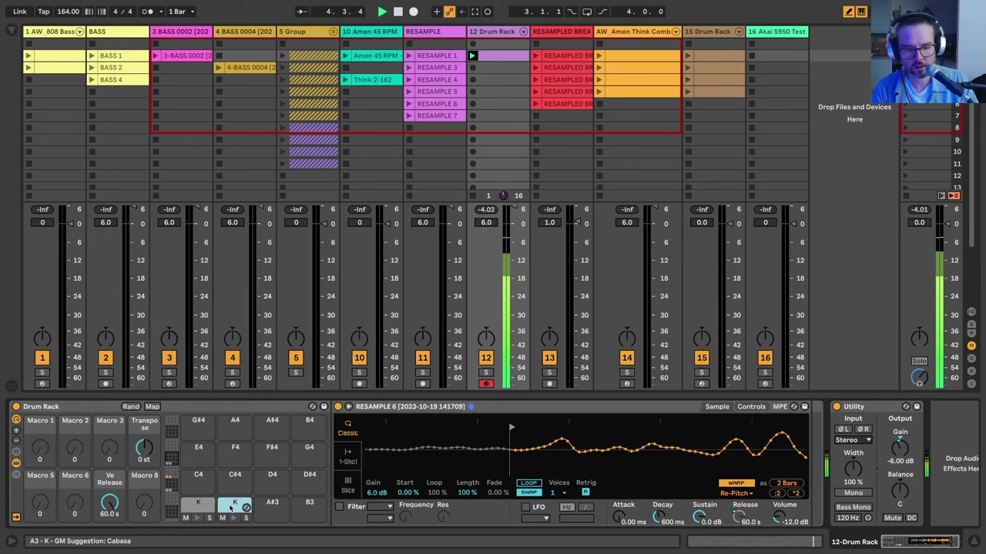
pyautogui.click(202, 503)
pyautogui.click(171, 449)
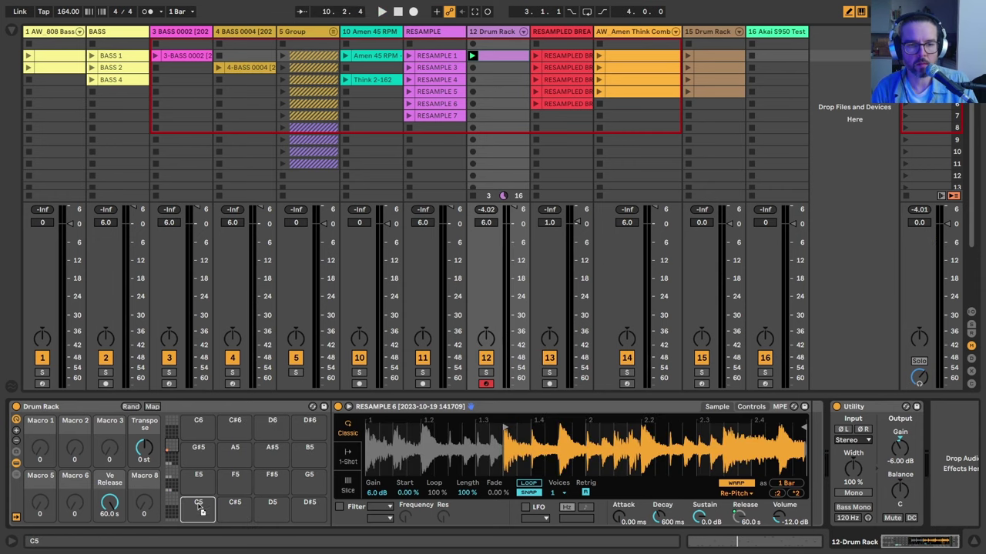
# Load RESAMPLE 7 onto pad C5 and normalize its volume.
pyautogui.moveTo(437, 116); pyautogui.dragTo(198, 508)
pyautogui.rightClick(406, 452)
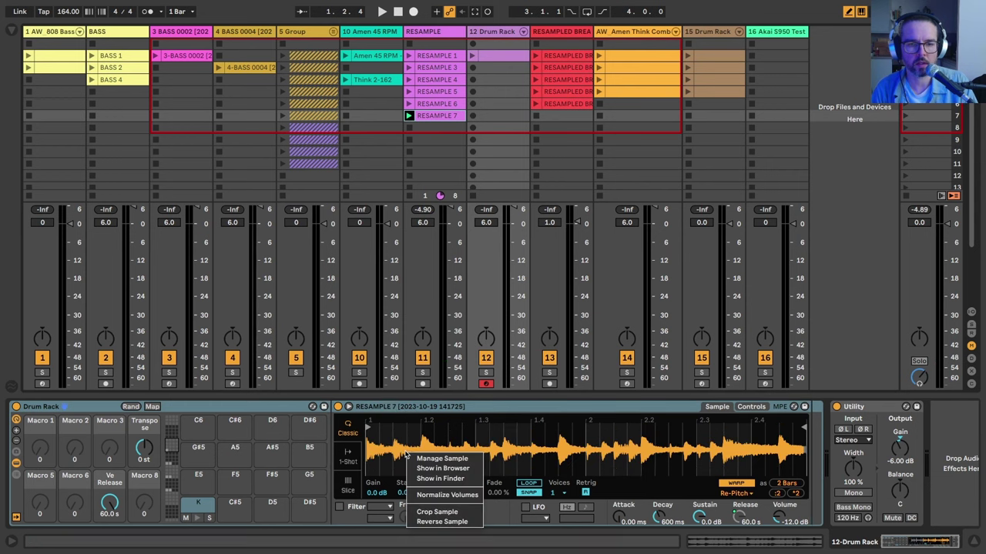
pyautogui.click(439, 495)
# Create a new drum clip in row 2 with Ctrl+D and show its notes.
pyautogui.hotkey('shift', 'Tab')
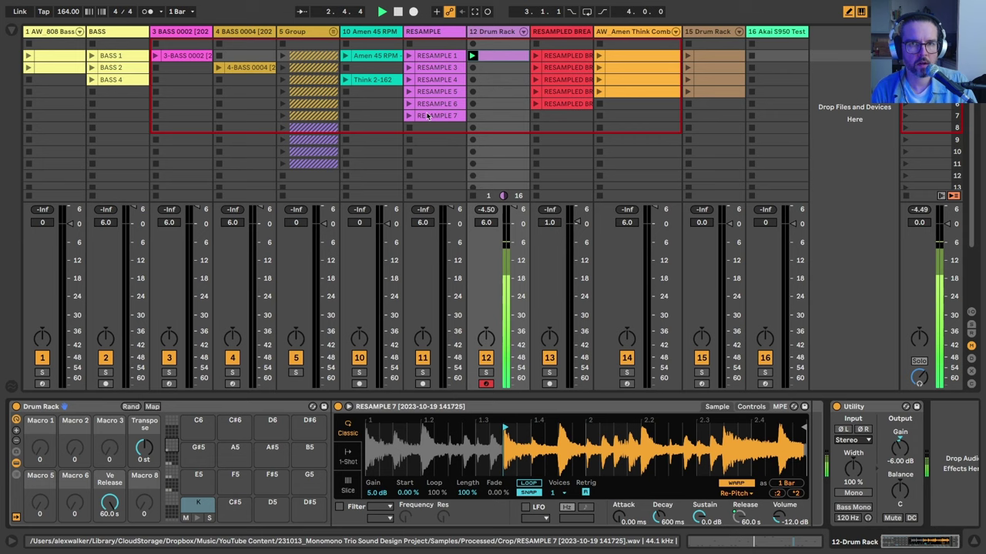
pyautogui.hotkey('shift', 'Tab')
pyautogui.hotkey('ctrl', 'd')
pyautogui.hotkey('shift', 'Tab')
# Program bar-1 kicks at 1.1, 1.2.3, 1.3 and near 1.4, and launch the clip.
pyautogui.click(229, 281)
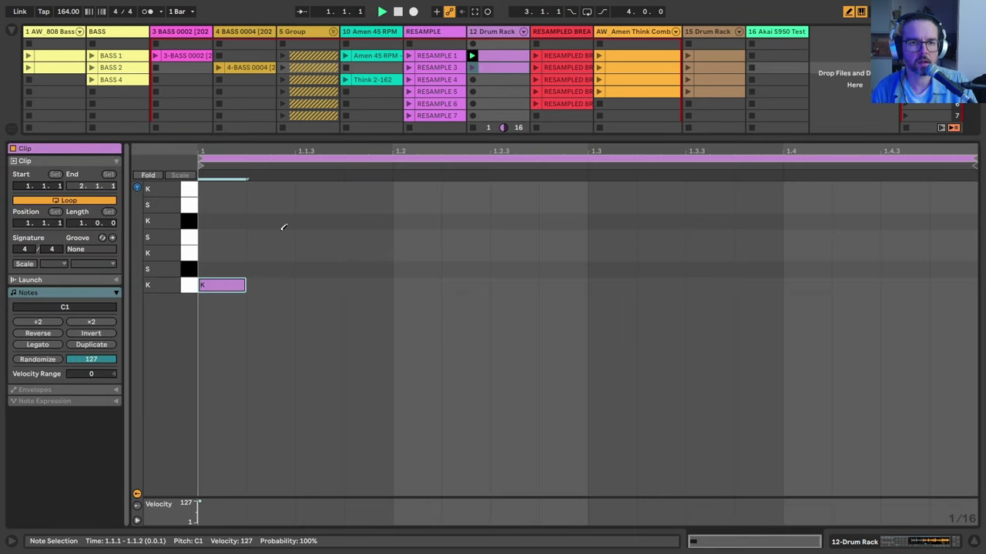
pyautogui.click(425, 188)
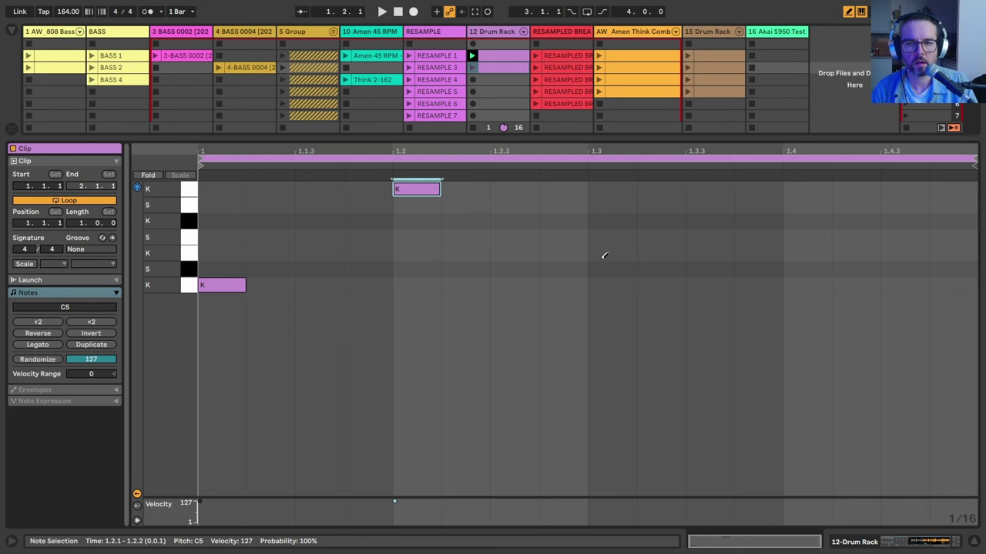
pyautogui.click(472, 68)
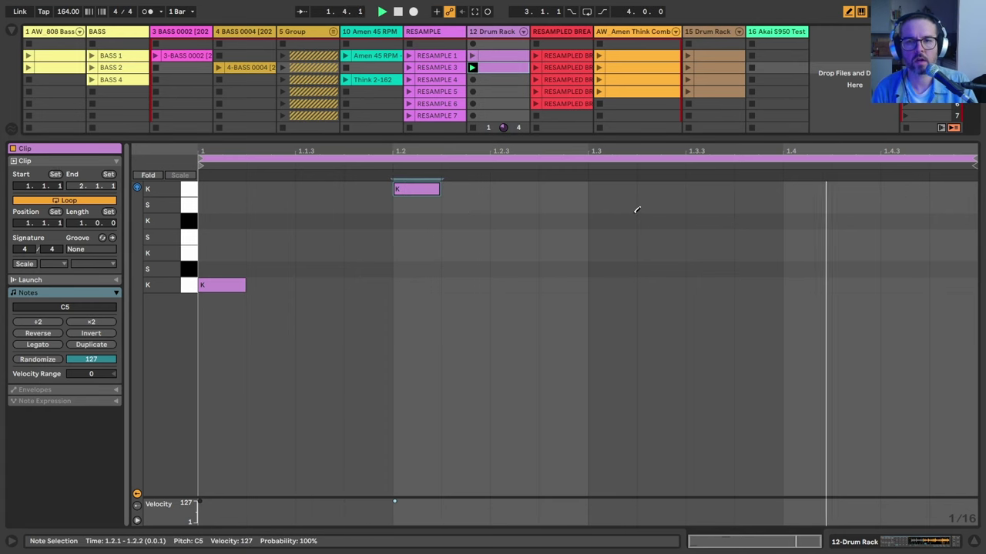
pyautogui.click(427, 189)
pyautogui.moveTo(218, 285); pyautogui.dragTo(218, 252)
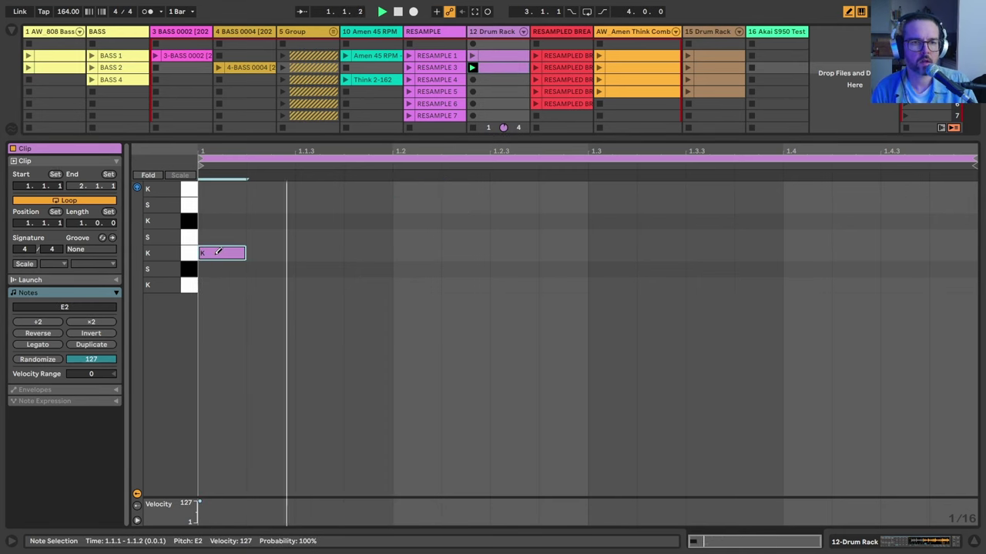
pyautogui.click(496, 254)
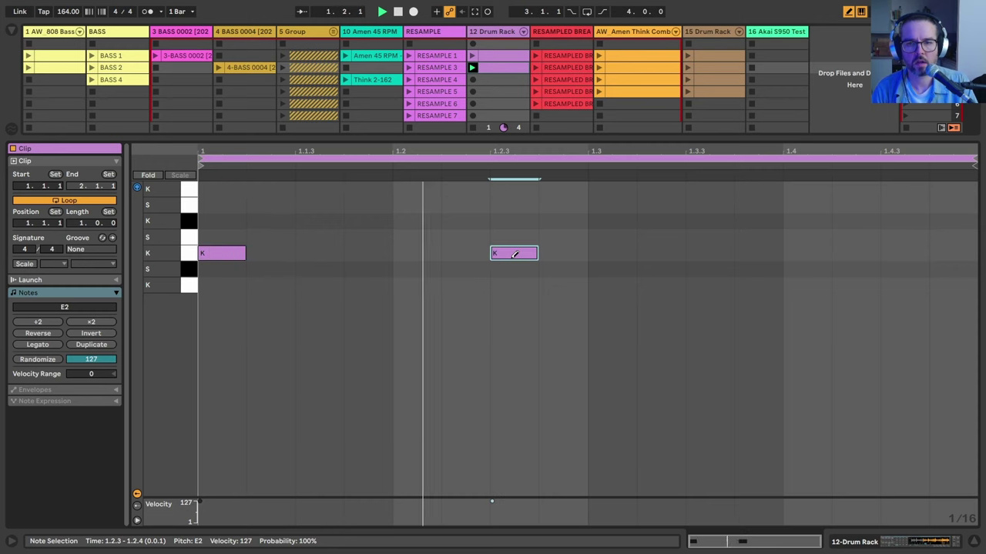
pyautogui.click(606, 252)
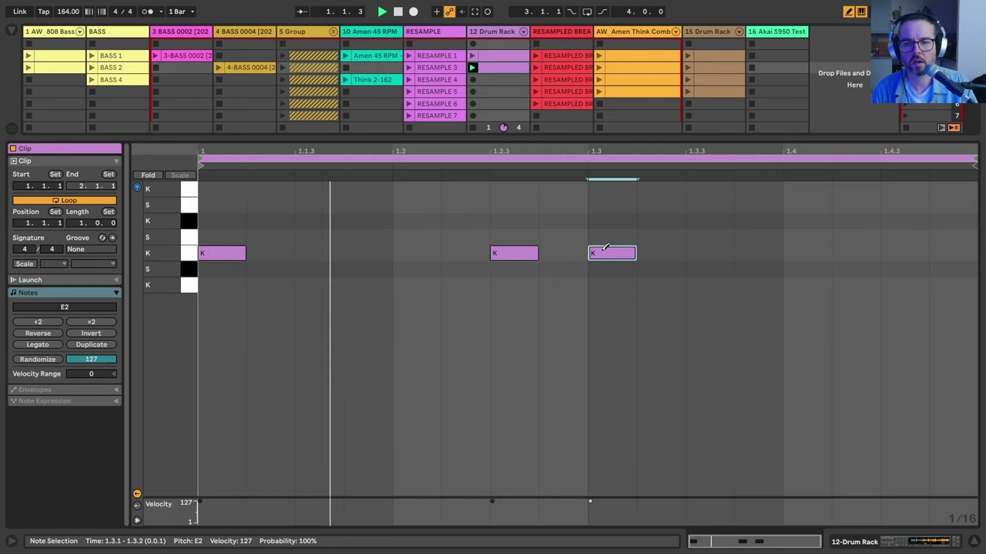
pyautogui.click(818, 231)
pyautogui.press('Down')
pyautogui.press('Right')
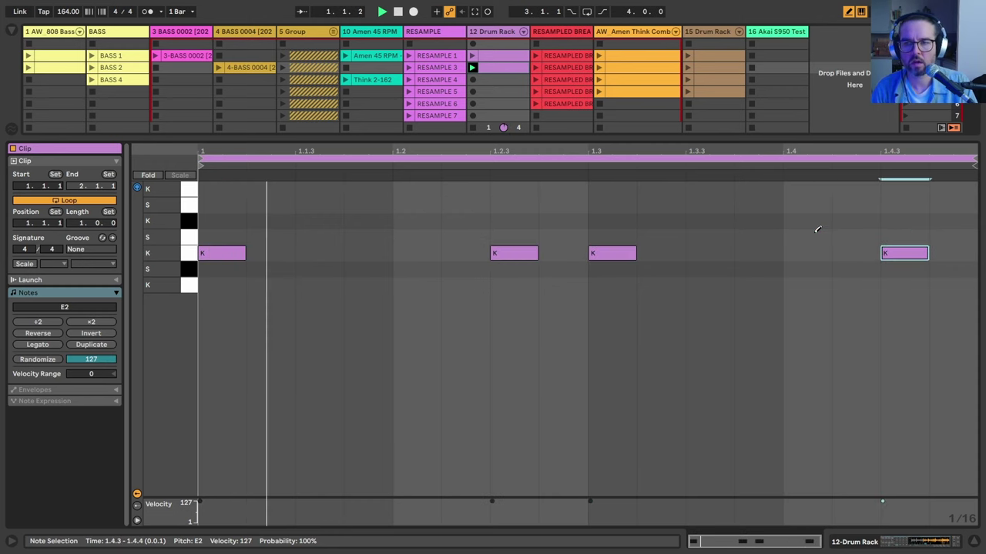
pyautogui.hotkey('shift', 'Tab')
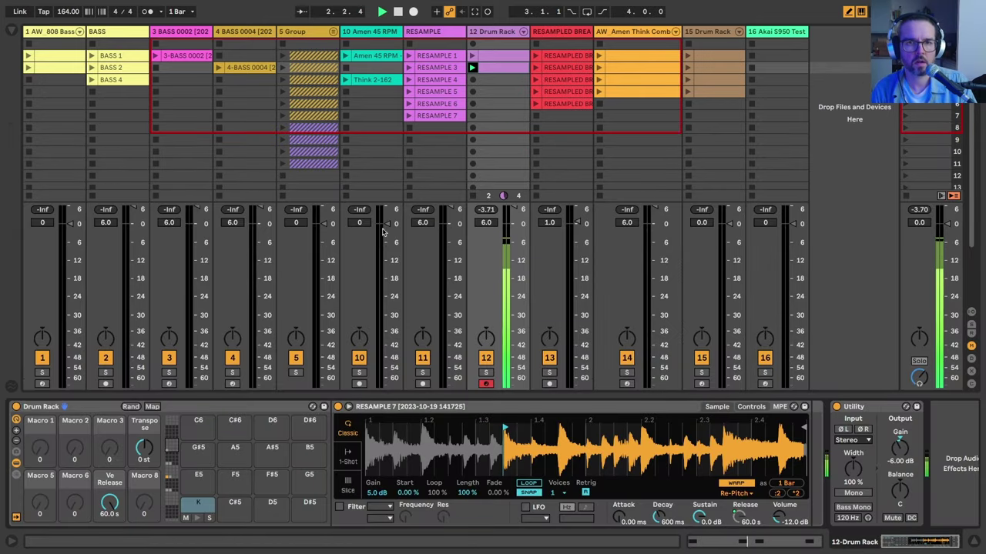
# Add a bar-2 kick at beat 2 and snare hits at 2.2 and 2.2.3.
pyautogui.doubleClick(487, 71)
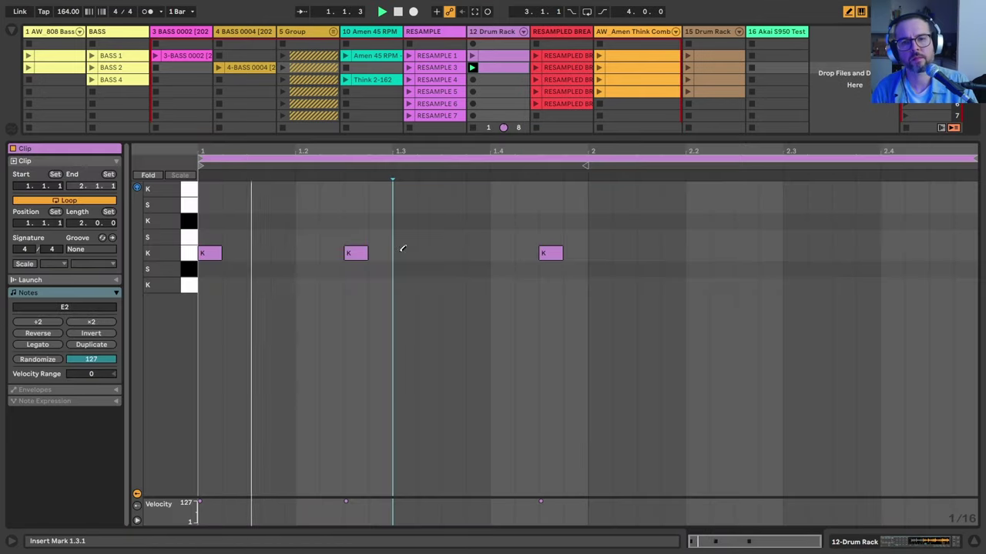
pyautogui.click(598, 258)
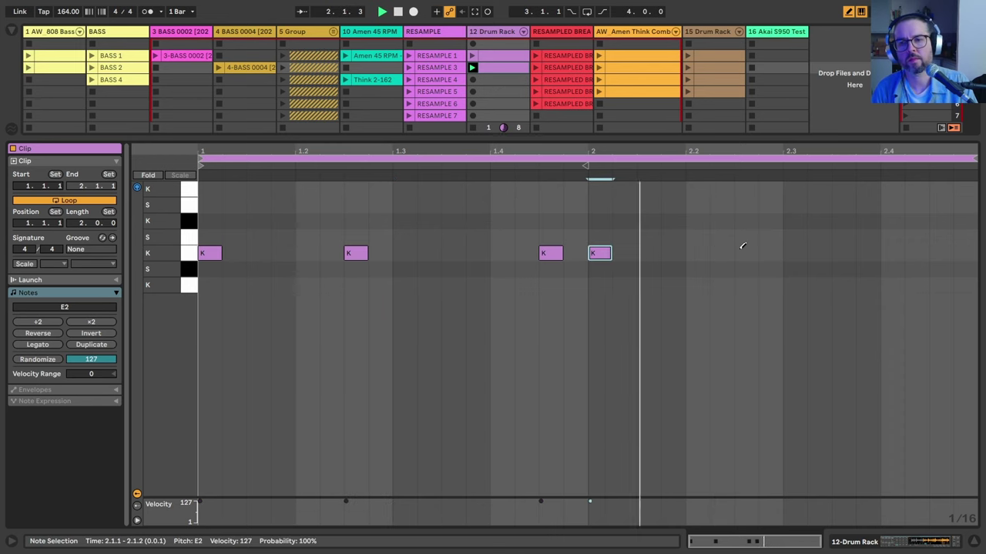
pyautogui.click(698, 254)
pyautogui.moveTo(697, 253); pyautogui.dragTo(700, 239)
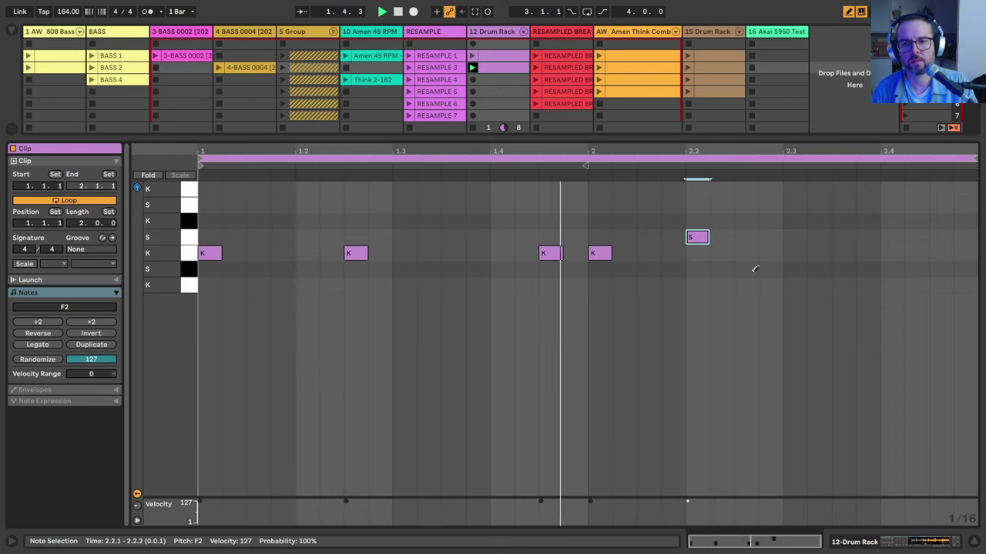
pyautogui.hotkey('ctrl', 'd')
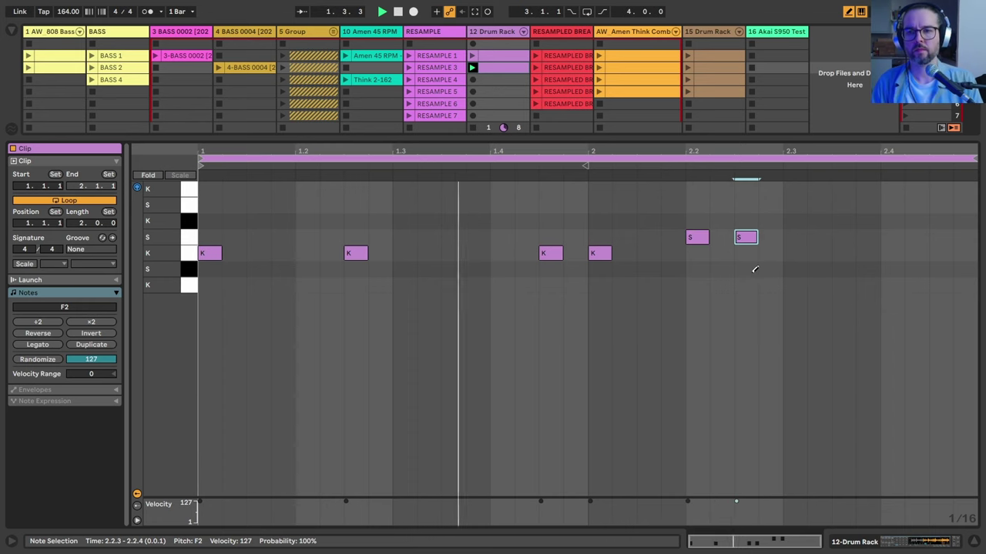
pyautogui.press('Right')
pyautogui.press('Right')
pyautogui.press('Left')
pyautogui.press('Left')
pyautogui.click(843, 221)
pyautogui.press('Left')
pyautogui.press('Left')
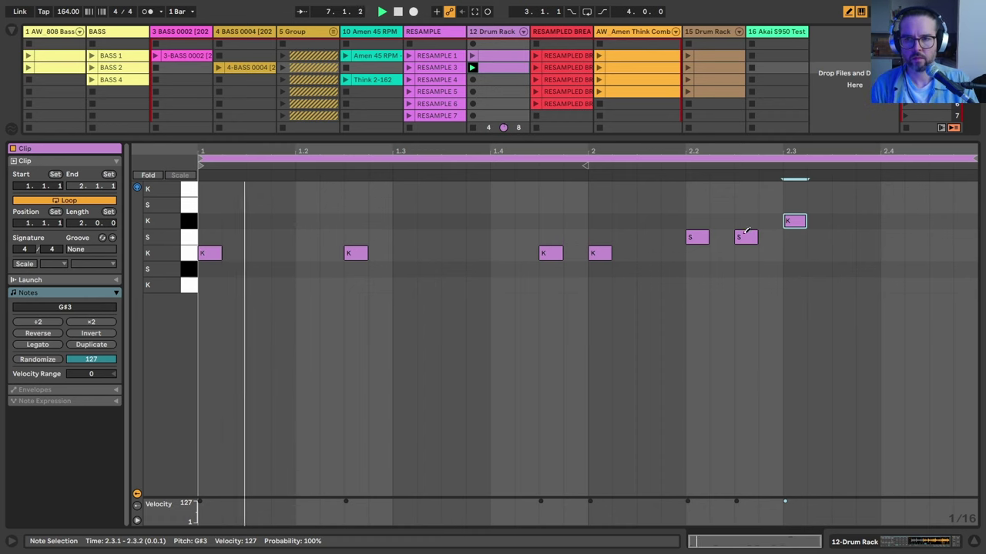
pyautogui.moveTo(744, 238); pyautogui.dragTo(744, 221)
pyautogui.click(793, 221)
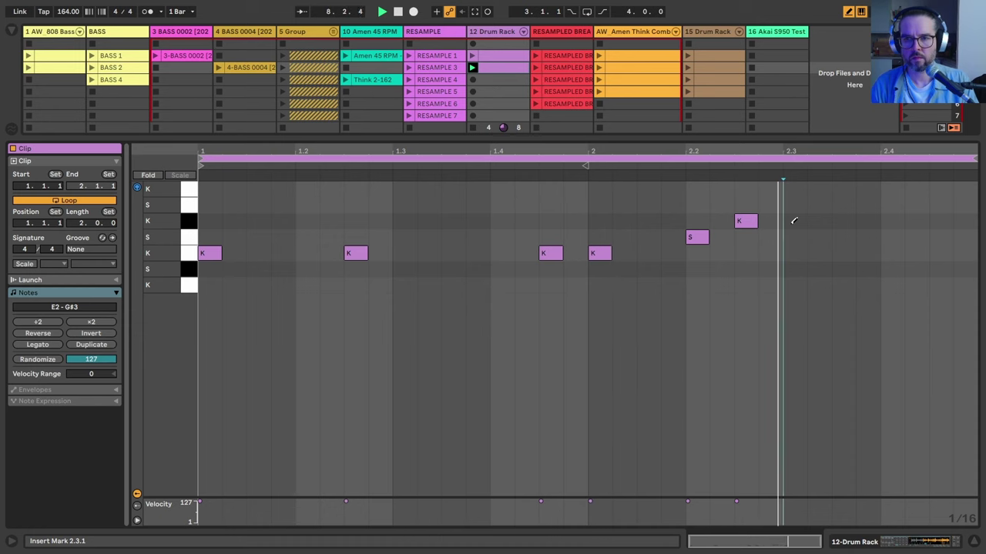
# Place late bar-2 hits at 2.3.3 and 2.4.3, adjusting their rows.
pyautogui.click(843, 204)
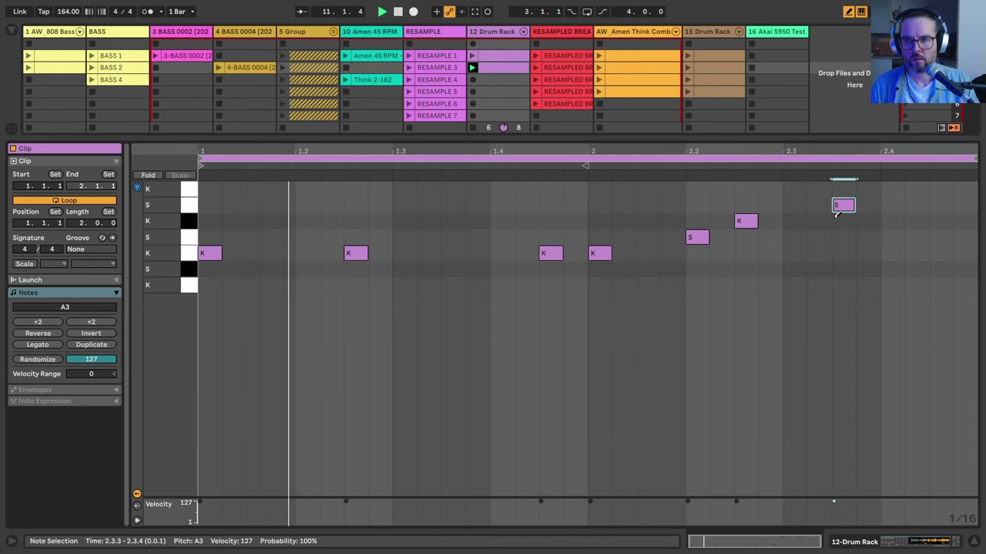
pyautogui.press('Right')
pyautogui.press('Right')
pyautogui.click(949, 206)
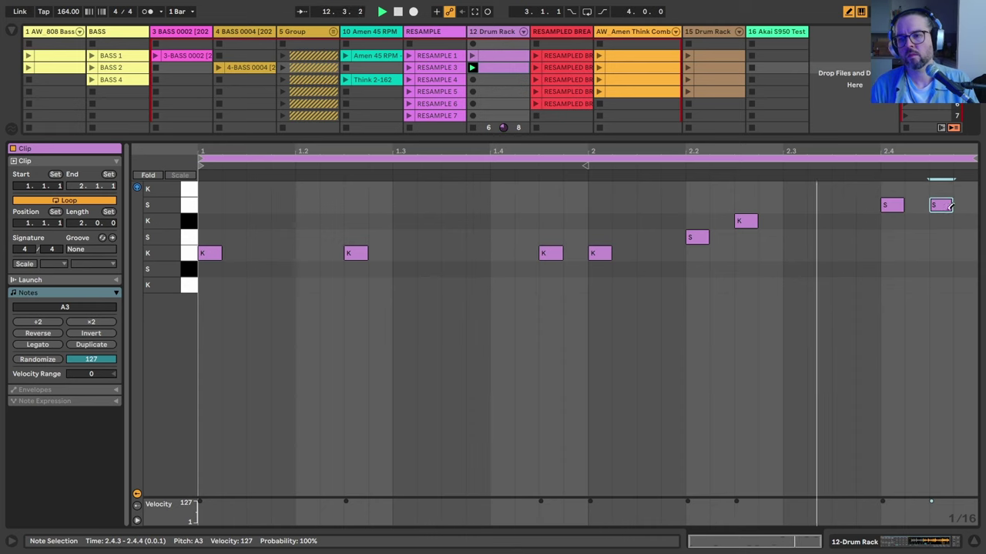
pyautogui.click(891, 205)
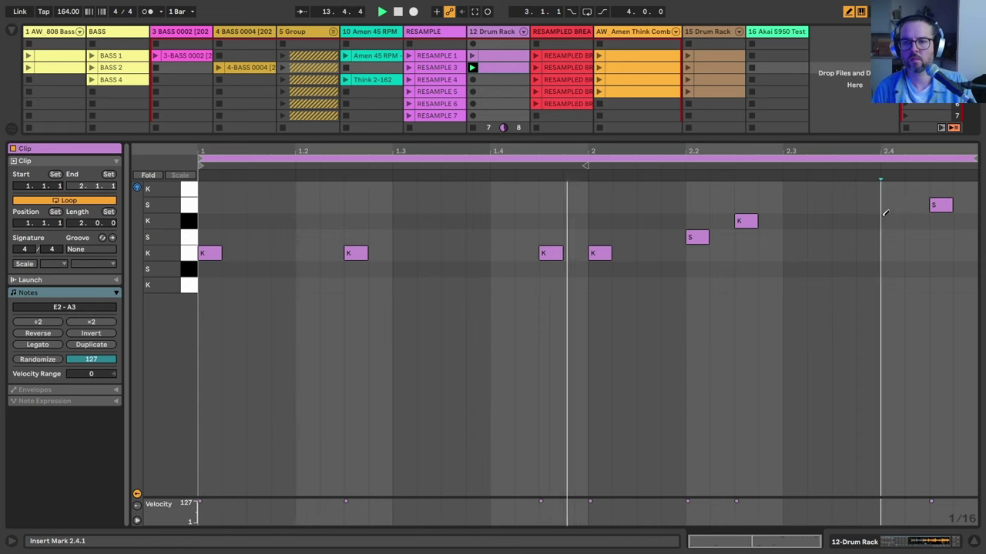
pyautogui.moveTo(941, 205); pyautogui.dragTo(942, 252)
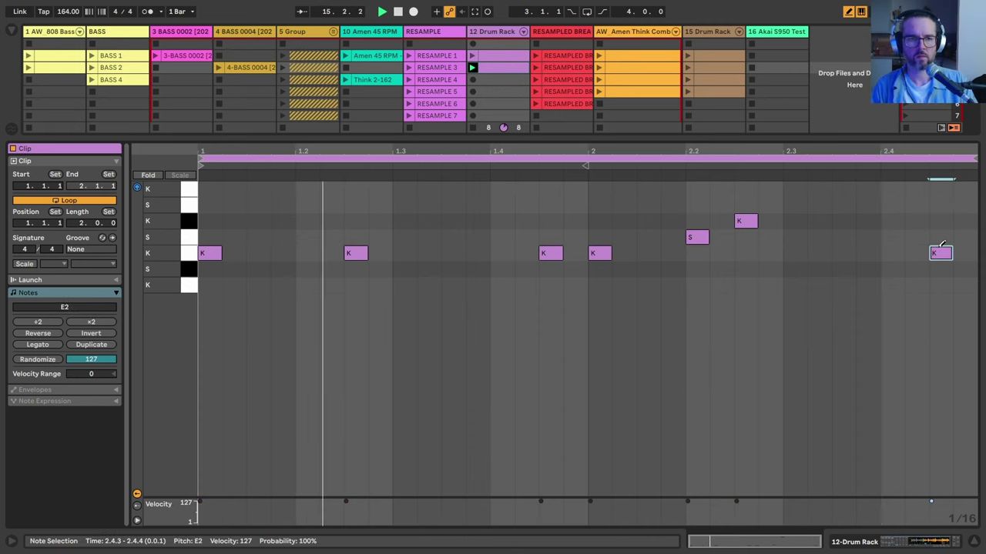
pyautogui.press('Down')
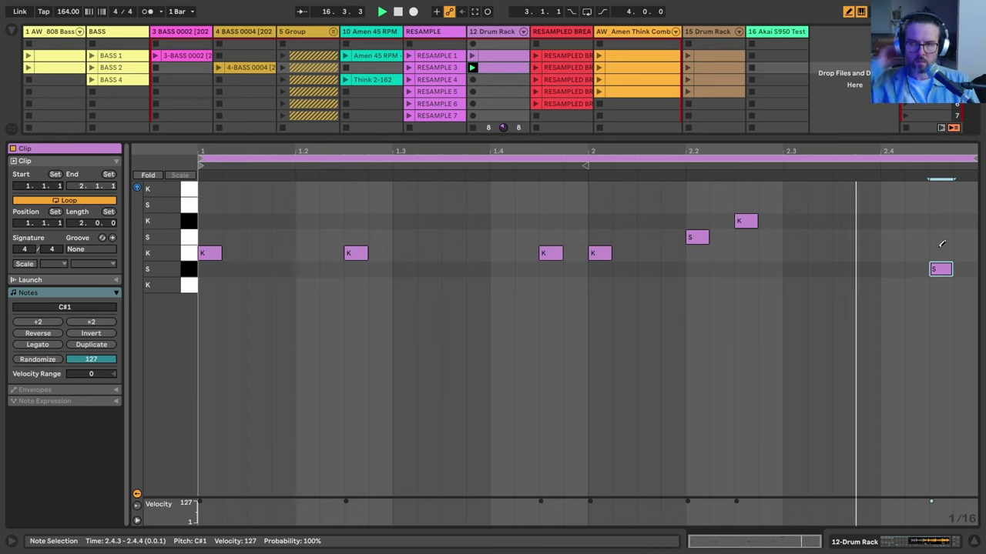
pyautogui.press('Up')
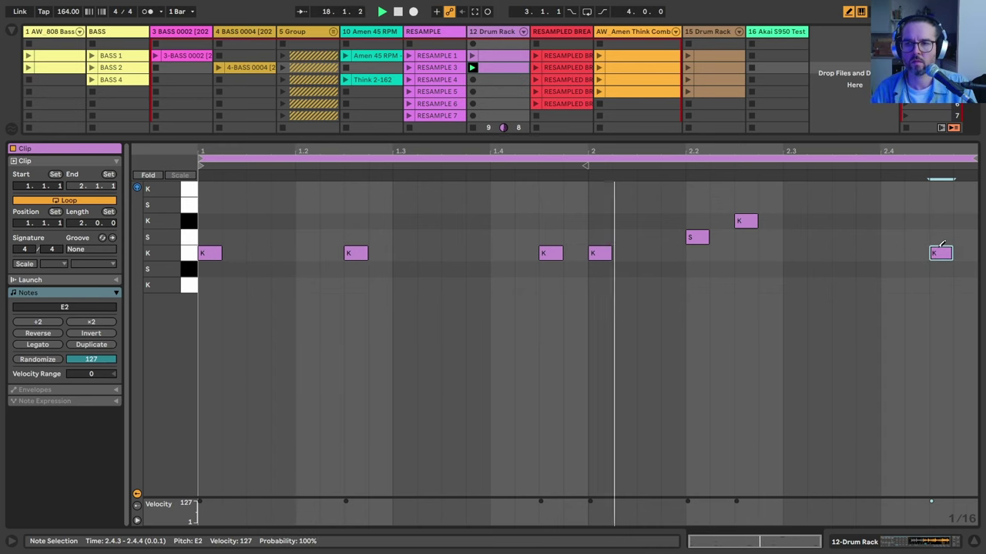
pyautogui.press('Left')
pyautogui.press('Left')
pyautogui.press('Left')
pyautogui.press('Left')
pyautogui.press('Down')
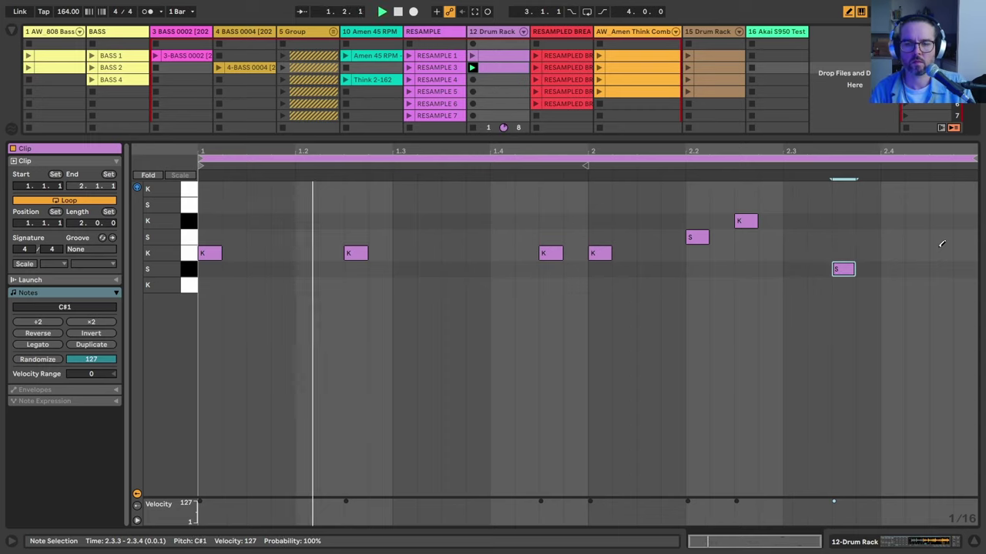
pyautogui.hotkey('shift', 'Tab')
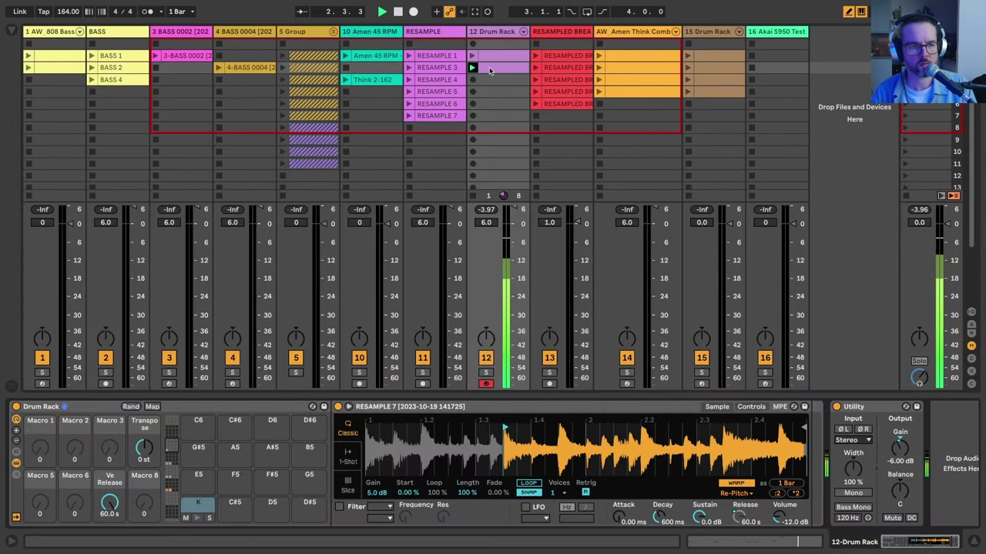
# Double the clip to four bars with repeated notes and add a top-row kick at 3.2.
pyautogui.click(490, 70)
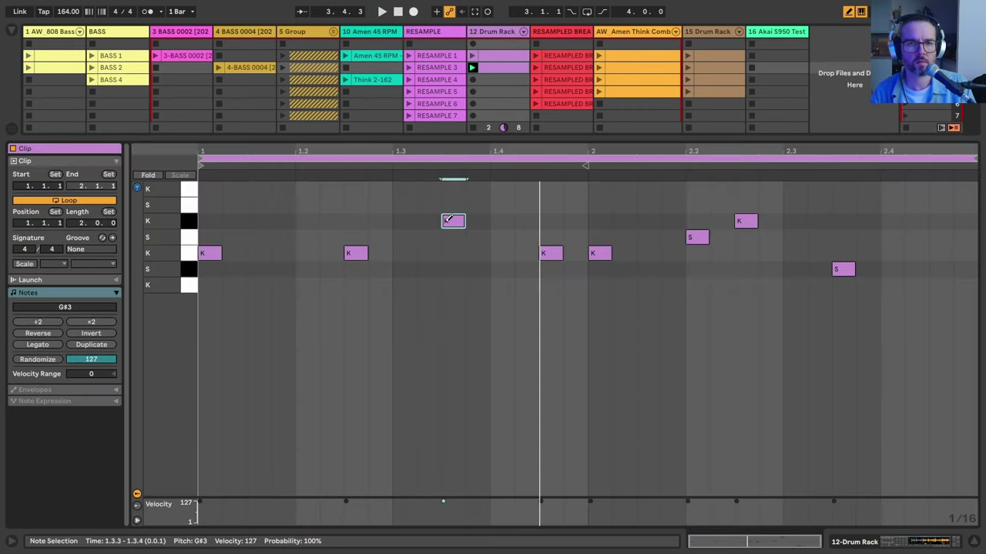
pyautogui.press('Up')
pyautogui.press('Up')
pyautogui.press('Down')
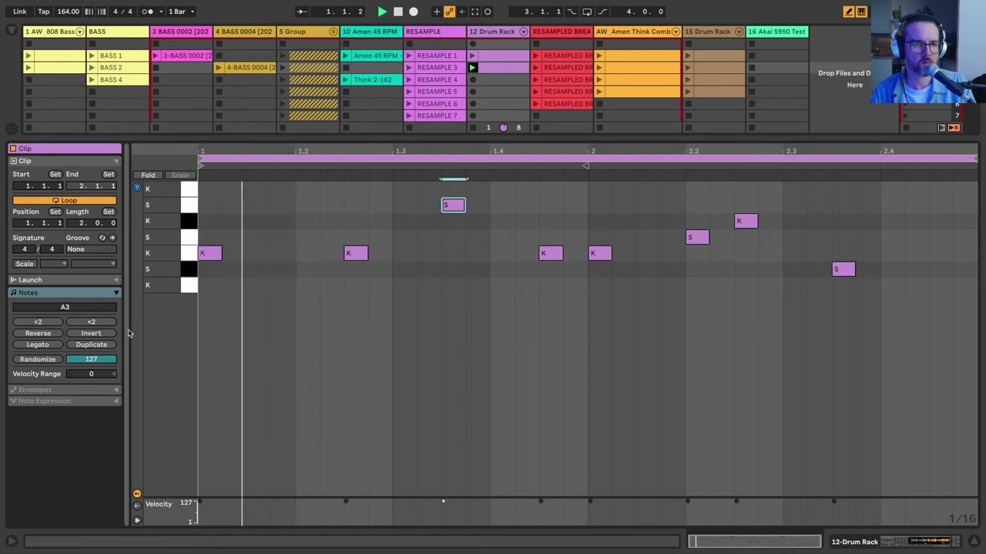
pyautogui.click(91, 344)
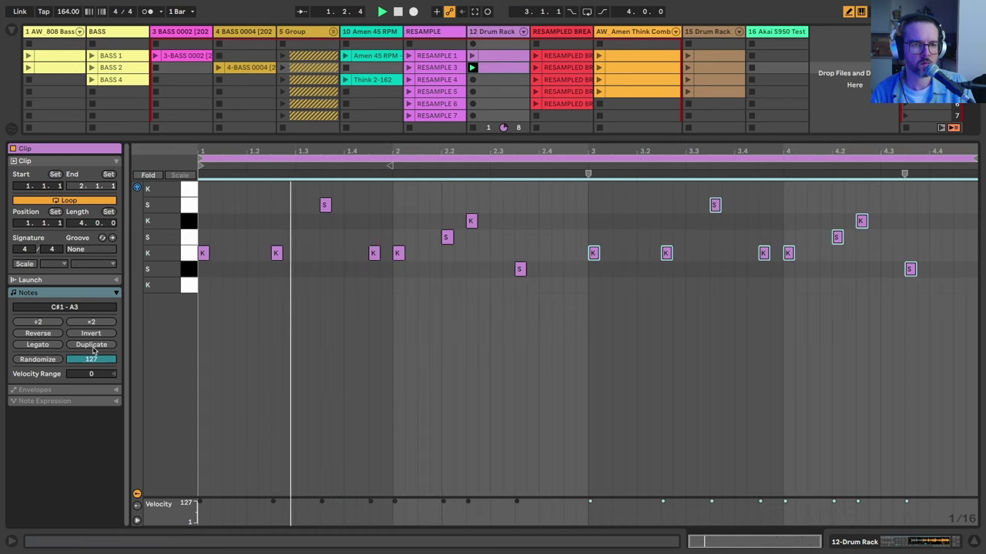
pyautogui.click(643, 189)
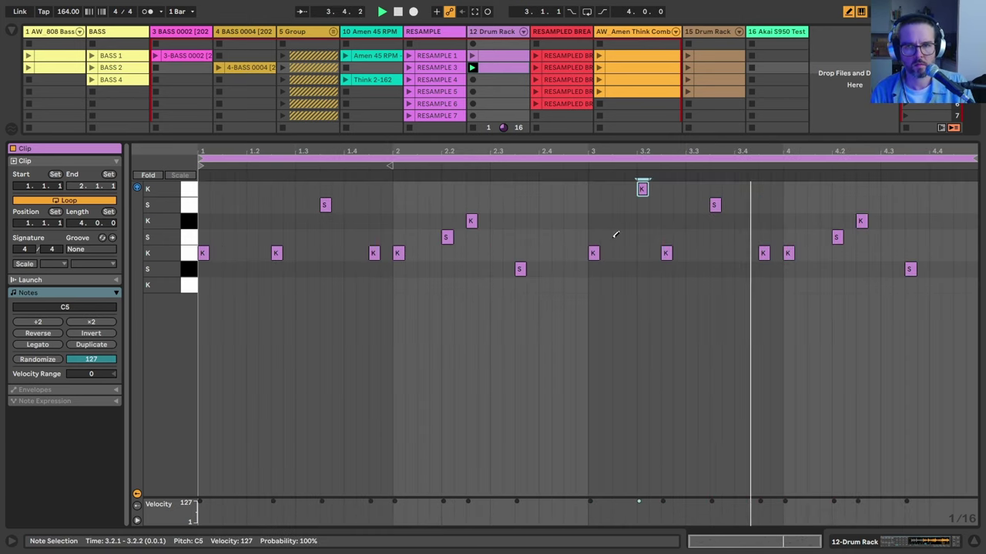
pyautogui.hotkey('shift', 'Tab')
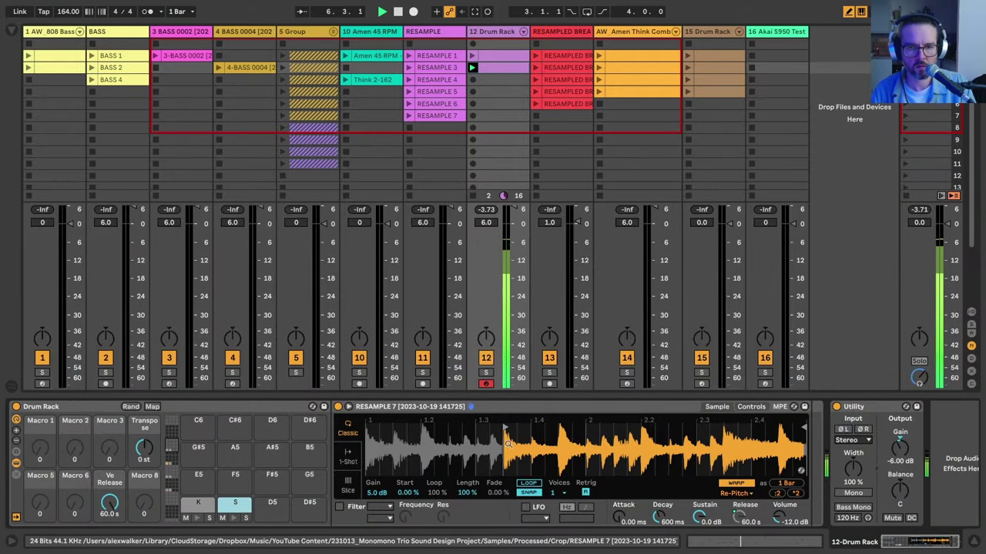
pyautogui.scroll(-1, 489, 437)
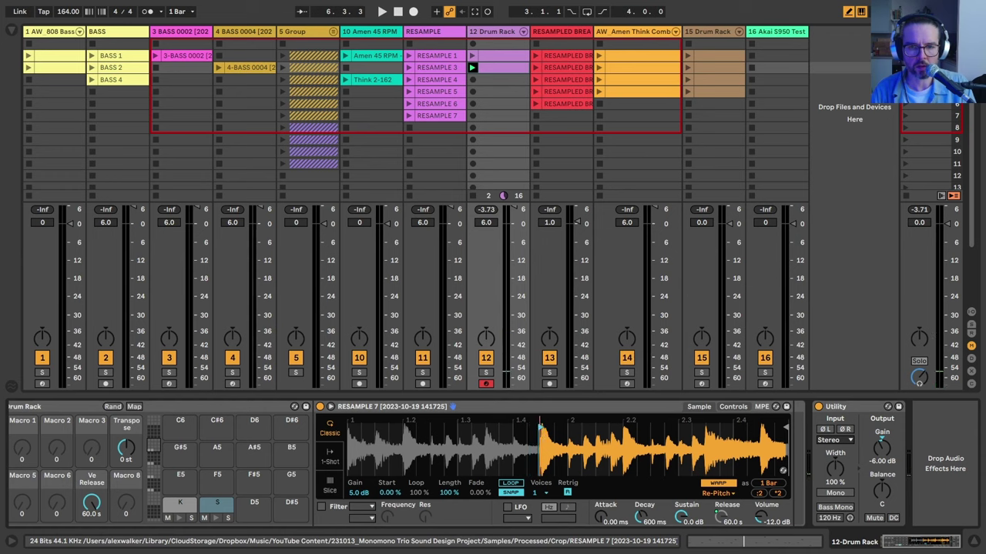
# Load the cymbal sample onto pad D5, start it later, and draw a note at 2.4.3.
pyautogui.moveTo(539, 431); pyautogui.dragTo(540, 448)
pyautogui.moveTo(446, 423); pyautogui.dragTo(447, 462)
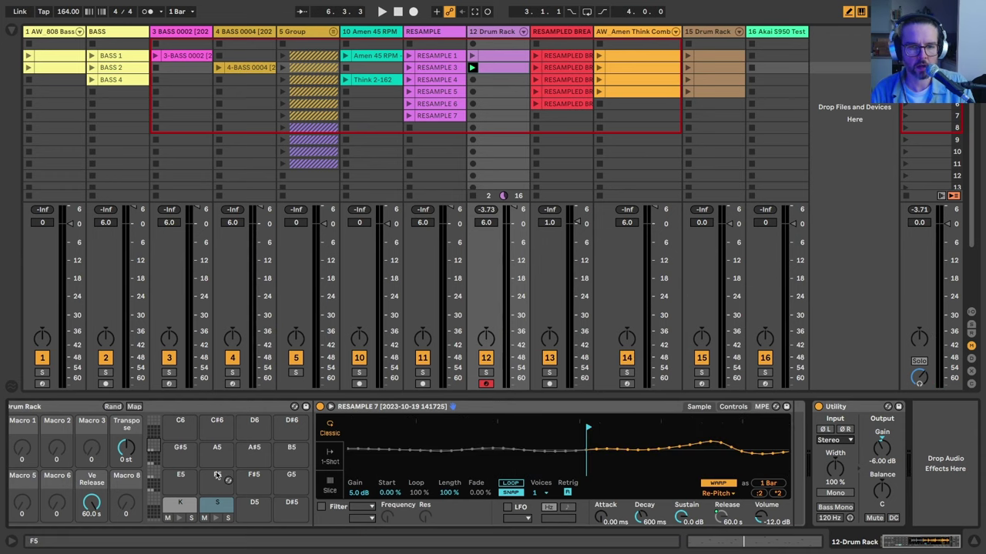
pyautogui.moveTo(263, 516); pyautogui.dragTo(260, 516)
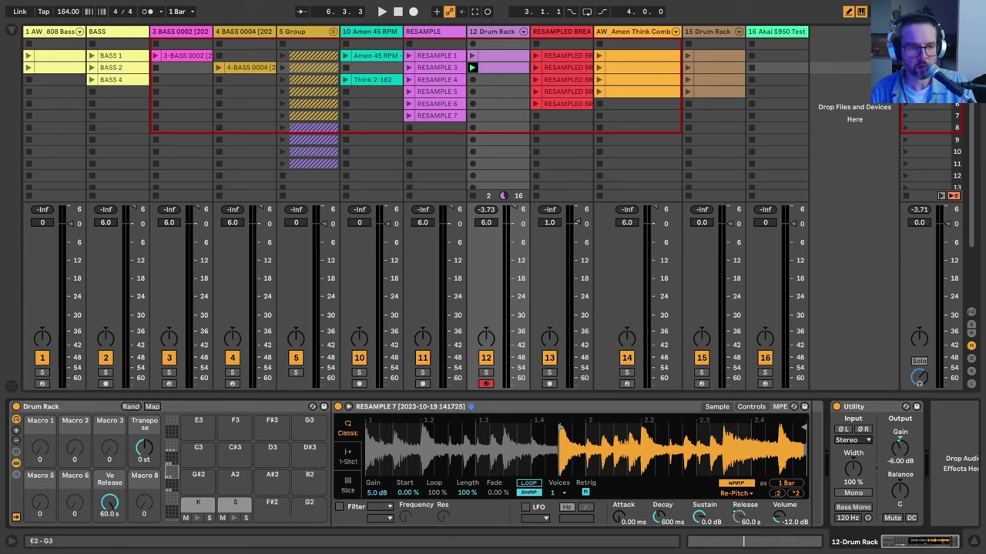
pyautogui.moveTo(562, 432); pyautogui.dragTo(648, 428)
pyautogui.scroll(5, 720, 445)
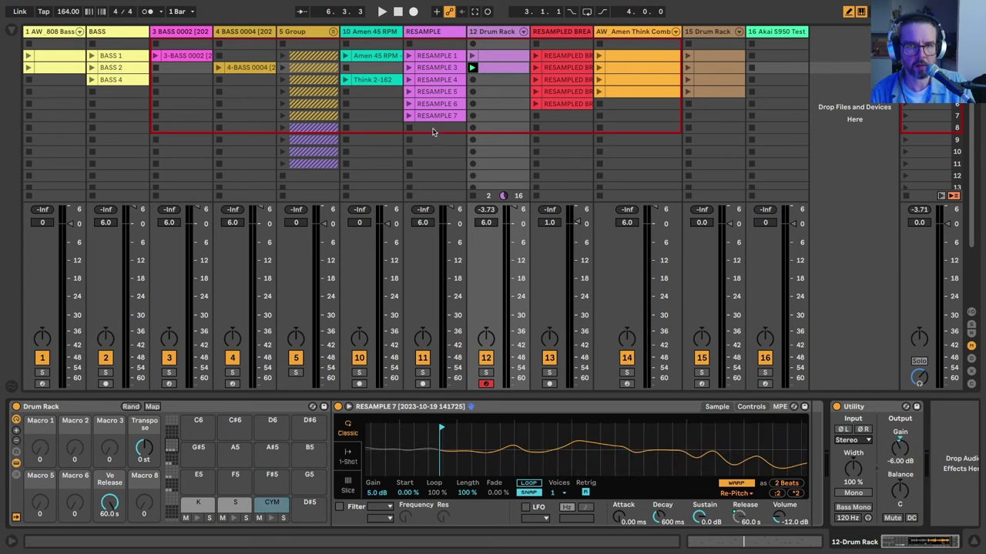
pyautogui.doubleClick(485, 71)
pyautogui.click(568, 189)
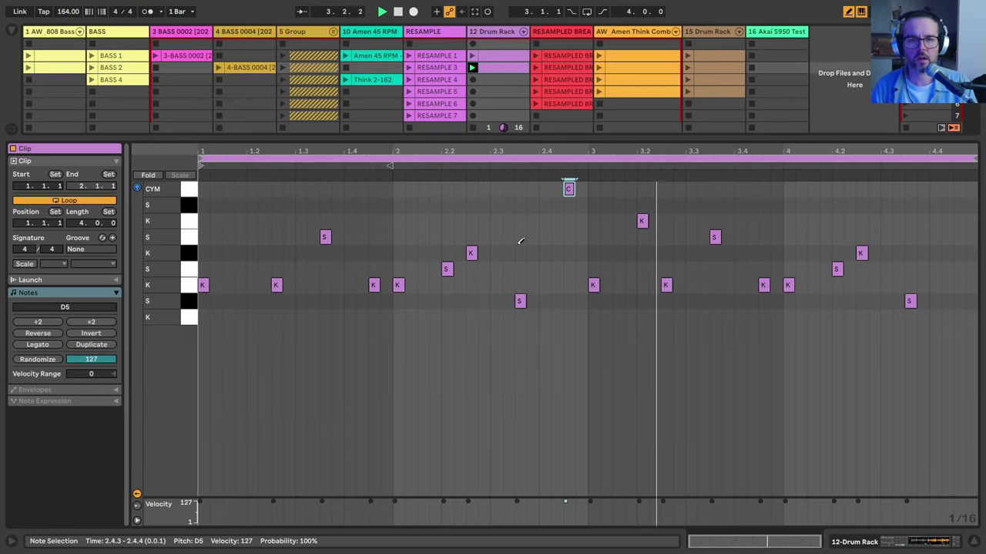
# Draw CYM-row cymbal notes at 4.3 and 4.4.3.
pyautogui.doubleClick(886, 190)
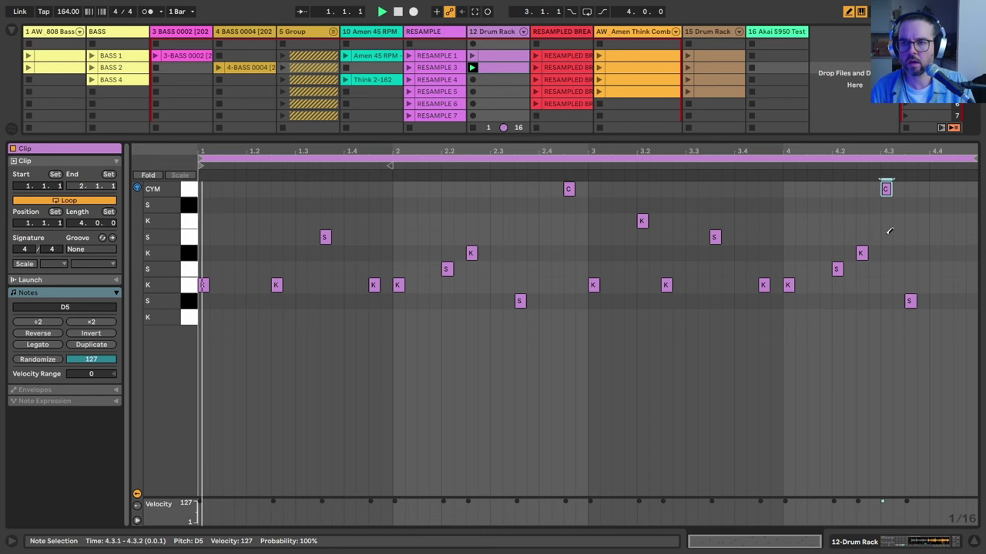
pyautogui.doubleClick(934, 189)
pyautogui.press('Right')
pyautogui.press('Right')
pyautogui.hotkey('shift', 'Tab')
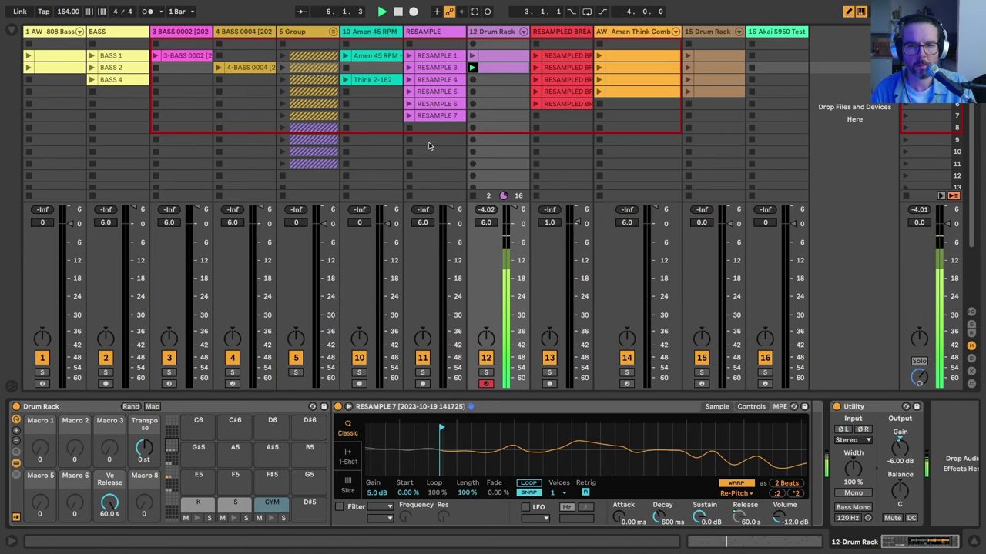
# Select the second snare pad and move its Simpler start marker to the sample's last beat.
pyautogui.click(173, 478)
pyautogui.click(235, 506)
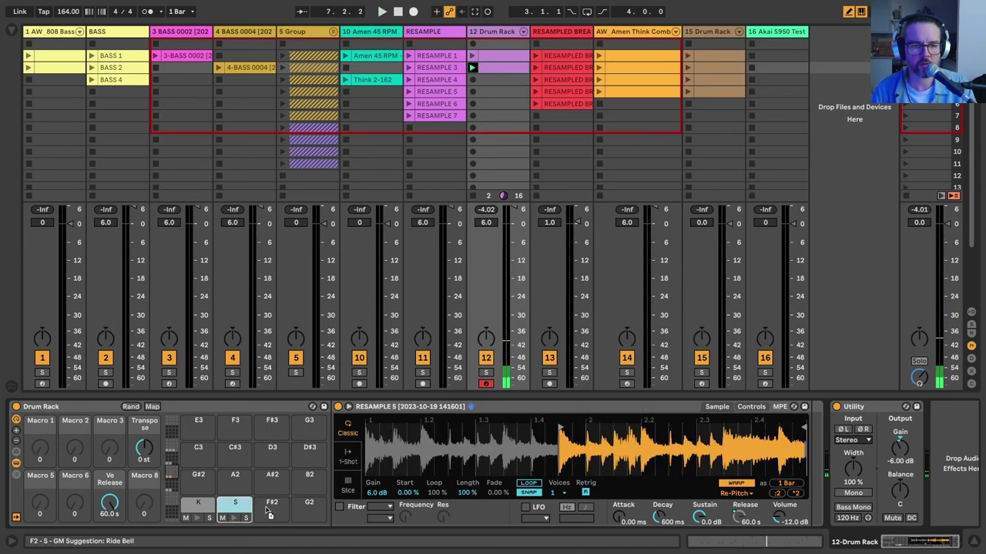
pyautogui.moveTo(560, 428); pyautogui.dragTo(782, 428)
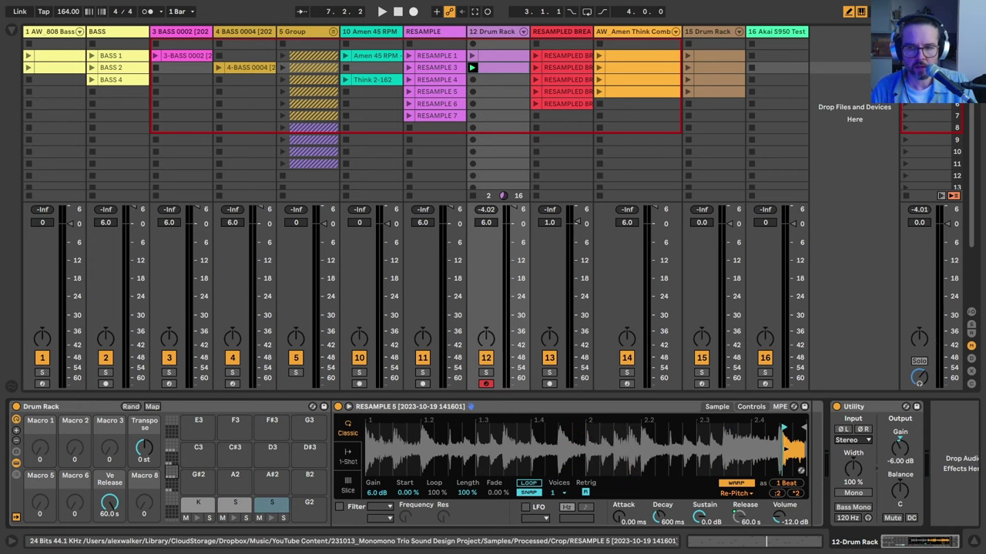
pyautogui.scroll(3, 782, 451)
pyautogui.scroll(2, 771, 439)
pyautogui.scroll(2, 761, 430)
pyautogui.scroll(-7, 780, 424)
# Place the new snare's hits on the F#2 row, including one at the end of bar 4.
pyautogui.press('space')
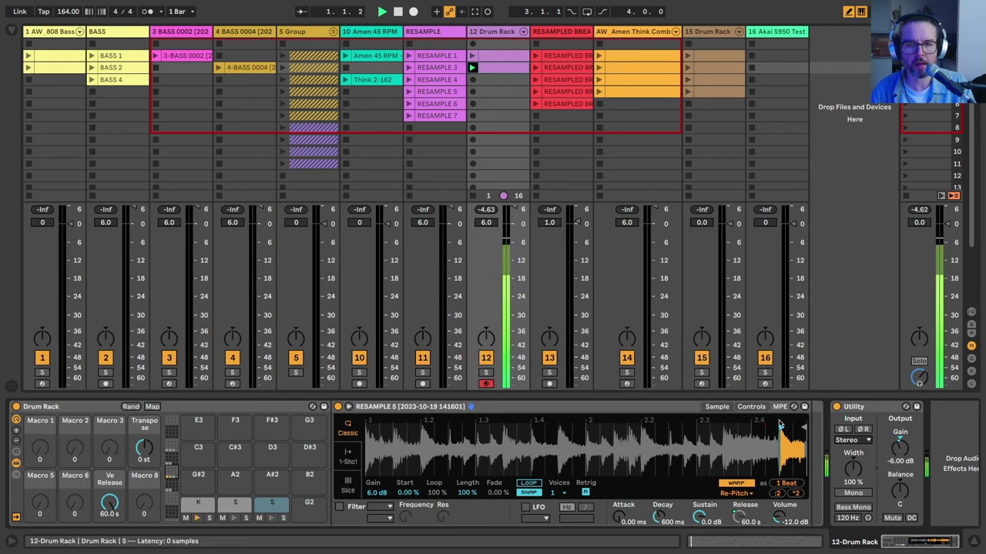
pyautogui.click(504, 62)
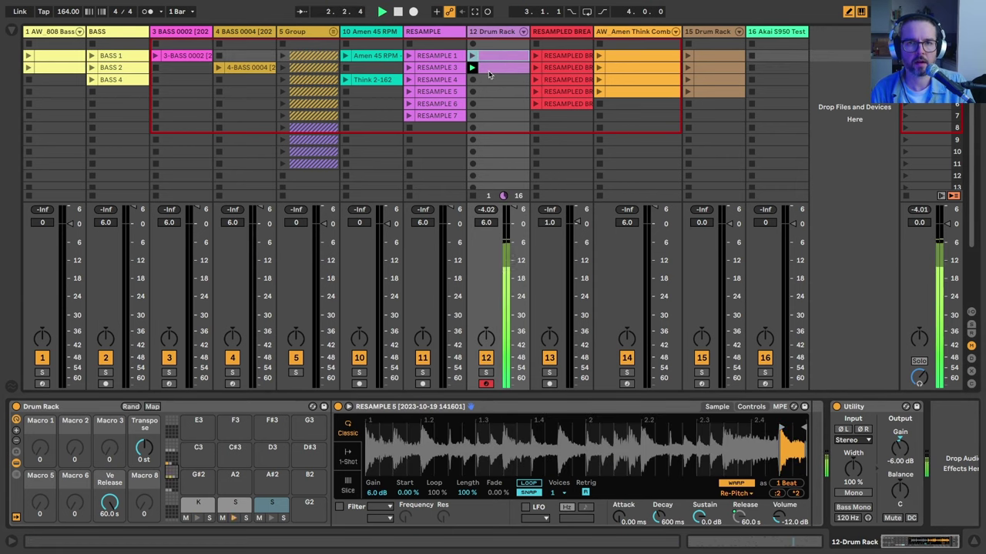
pyautogui.doubleClick(489, 72)
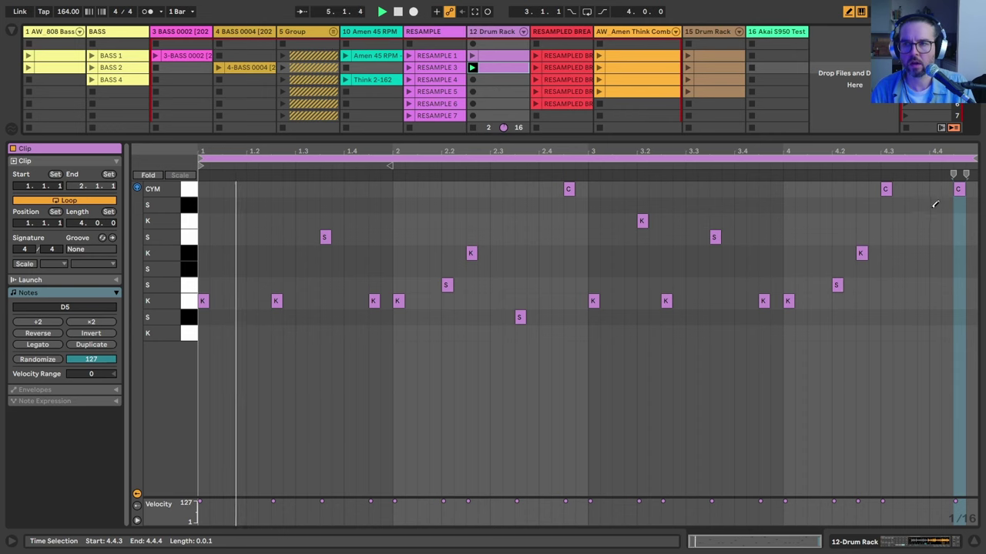
pyautogui.click(935, 252)
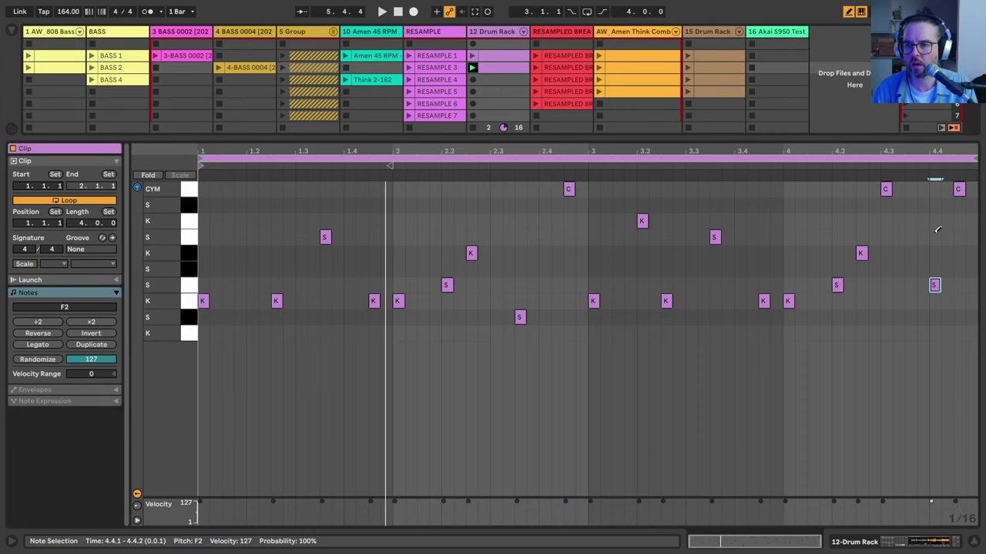
pyautogui.press('Up')
pyautogui.press('Up')
pyautogui.press('Up')
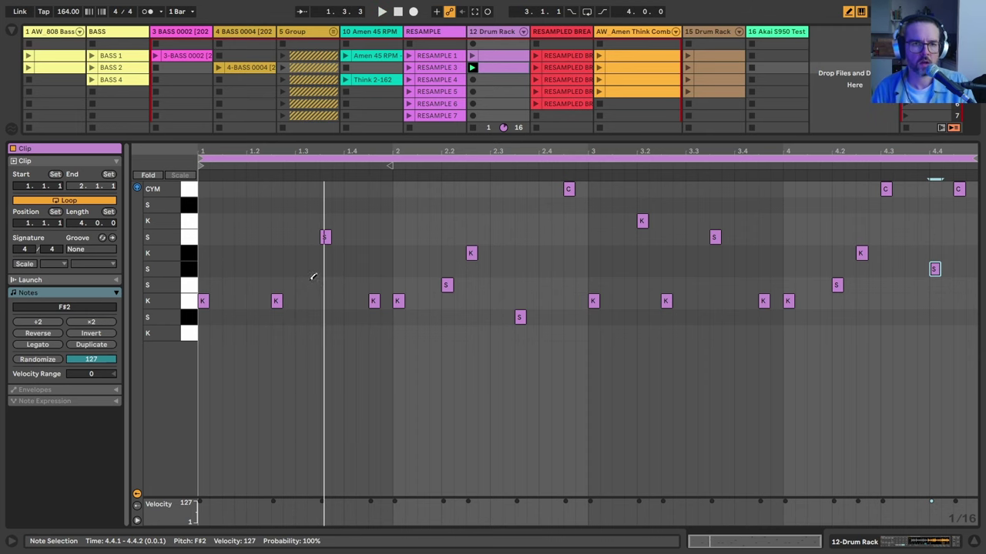
pyautogui.press('Left')
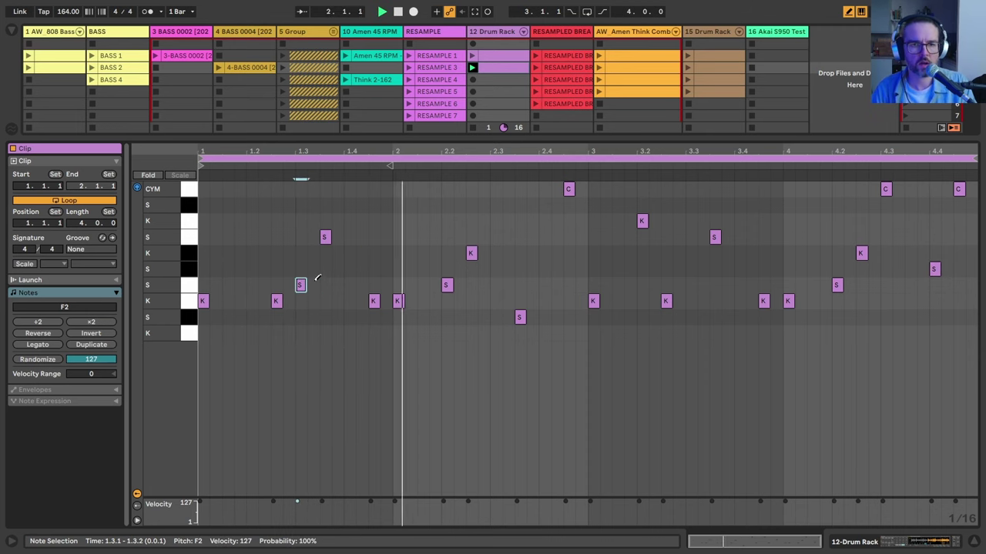
pyautogui.press('Up')
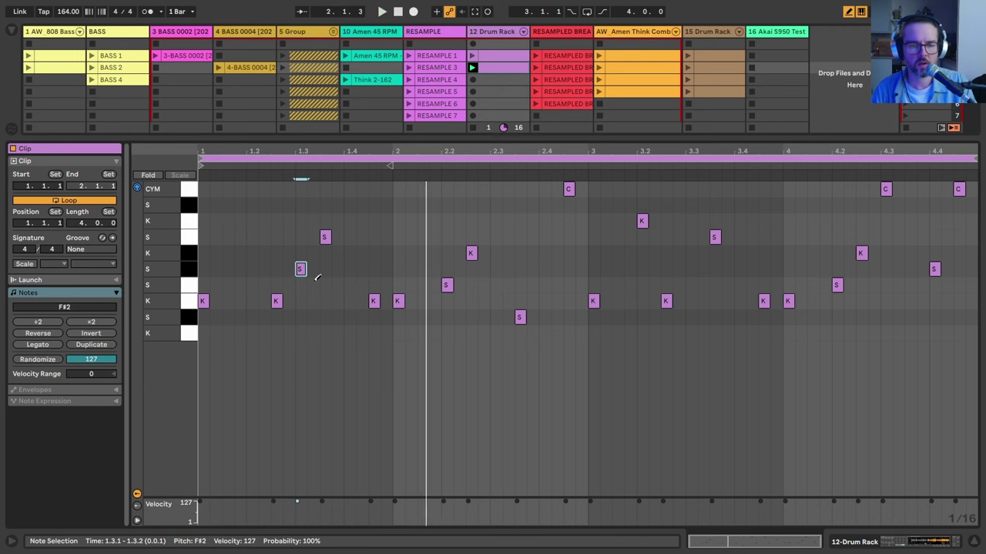
# Draw a four-hit 16th-note snare roll leading into bar 3.
pyautogui.hotkey('shift', 'Tab')
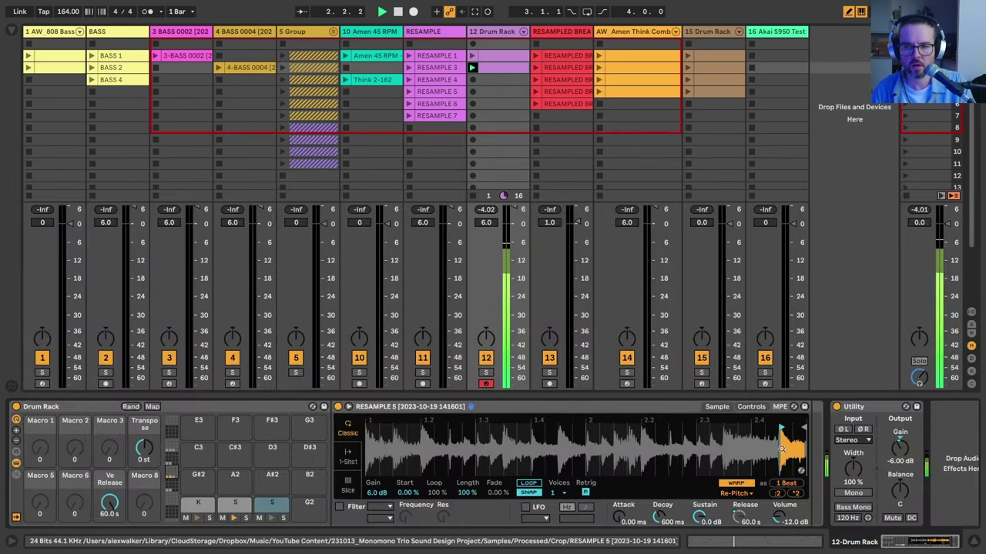
pyautogui.moveTo(794, 455); pyautogui.dragTo(745, 447)
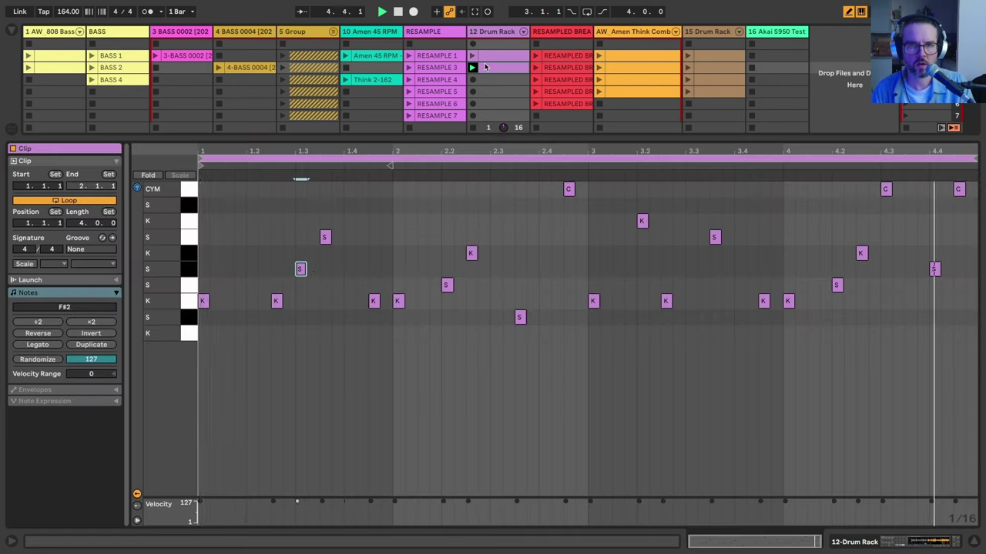
pyautogui.hotkey('shift', 'Tab')
pyautogui.click(297, 271)
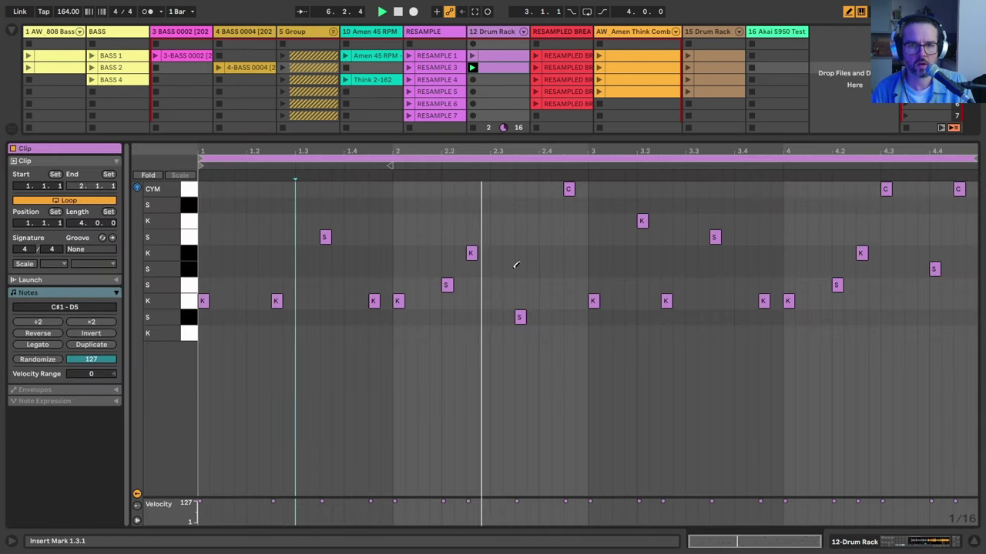
pyautogui.moveTo(545, 269); pyautogui.dragTo(595, 269)
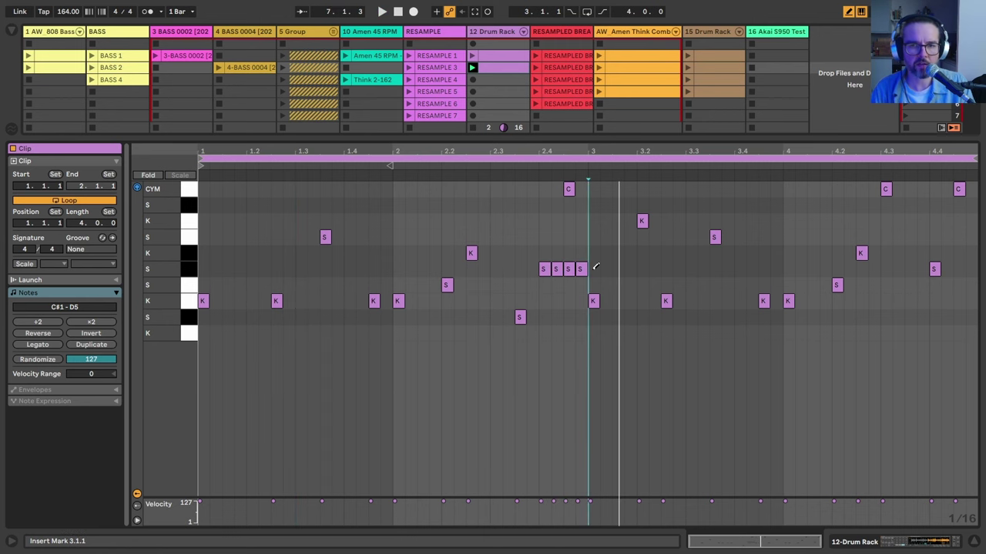
# Set Choke to None for both the E2 and F#2 snare chains.
pyautogui.hotkey('shift', 'Tab')
pyautogui.click(16, 462)
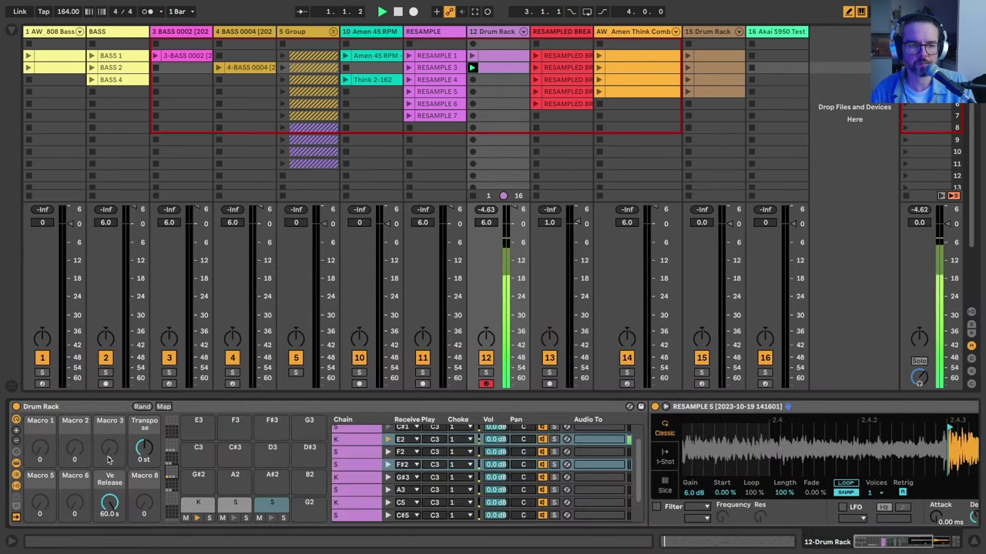
pyautogui.keyDown('super'); pyautogui.click(345, 470); pyautogui.keyUp('super')
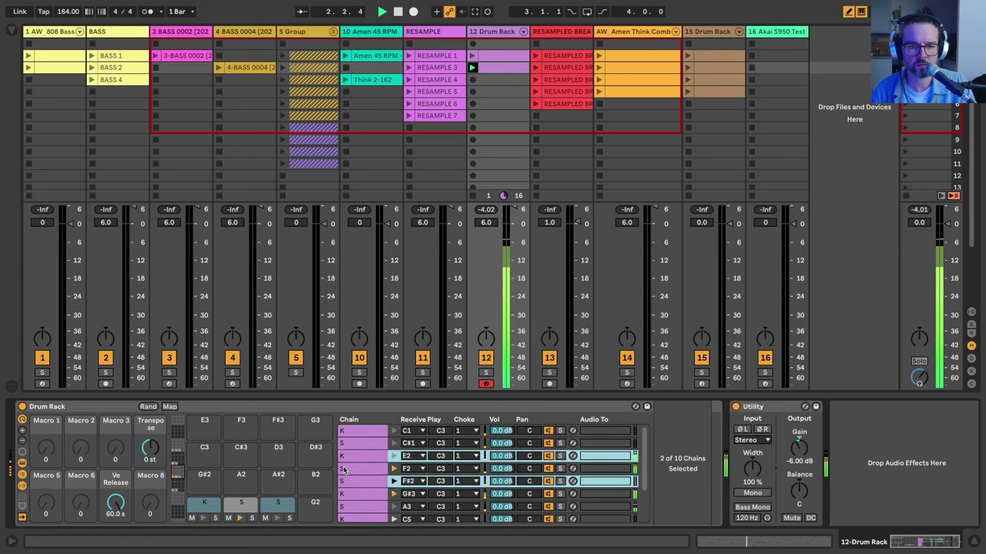
pyautogui.click(461, 483)
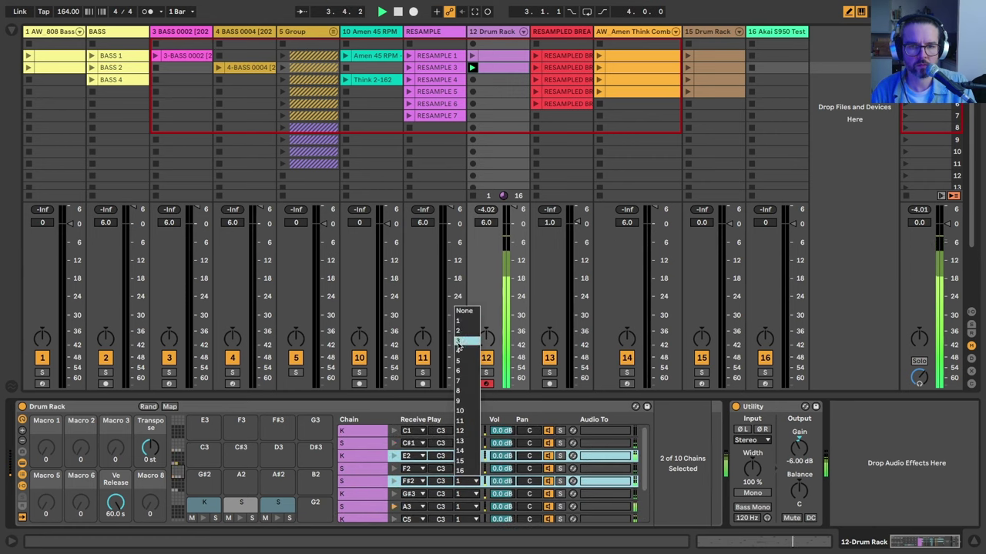
pyautogui.click(465, 312)
# Confirm the F#2 snare chain alone has no choke group assigned.
pyautogui.doubleClick(499, 70)
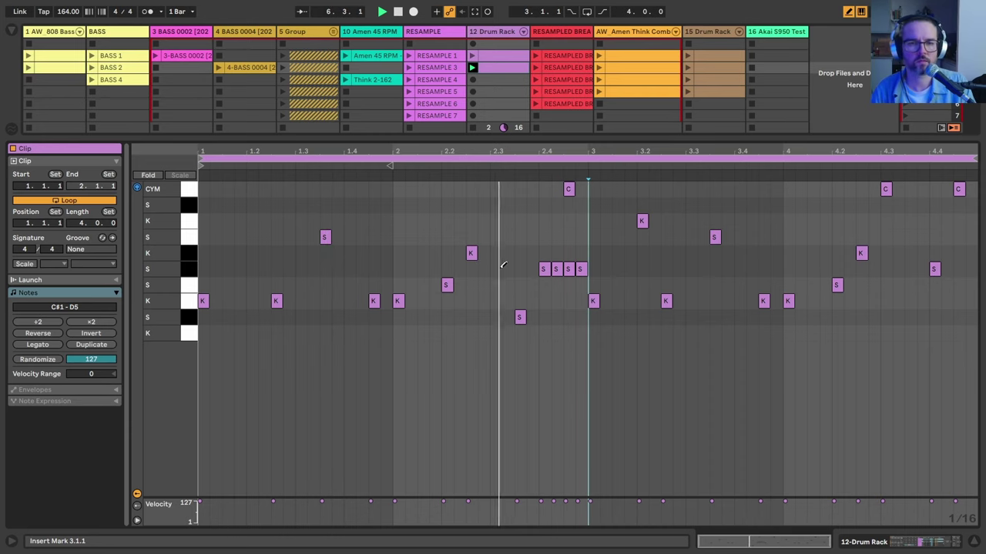
pyautogui.hotkey('shift', 'Tab')
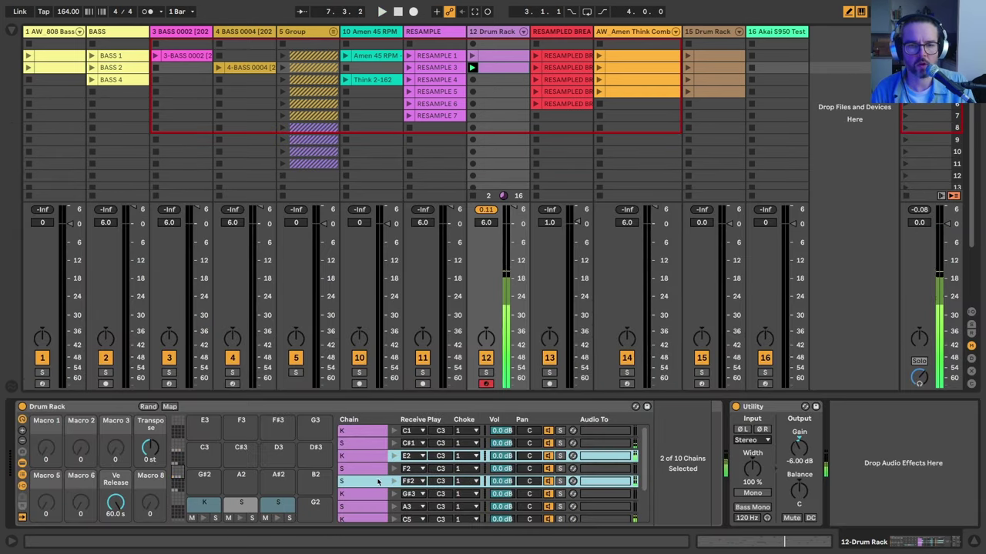
pyautogui.click(458, 481)
pyautogui.click(460, 318)
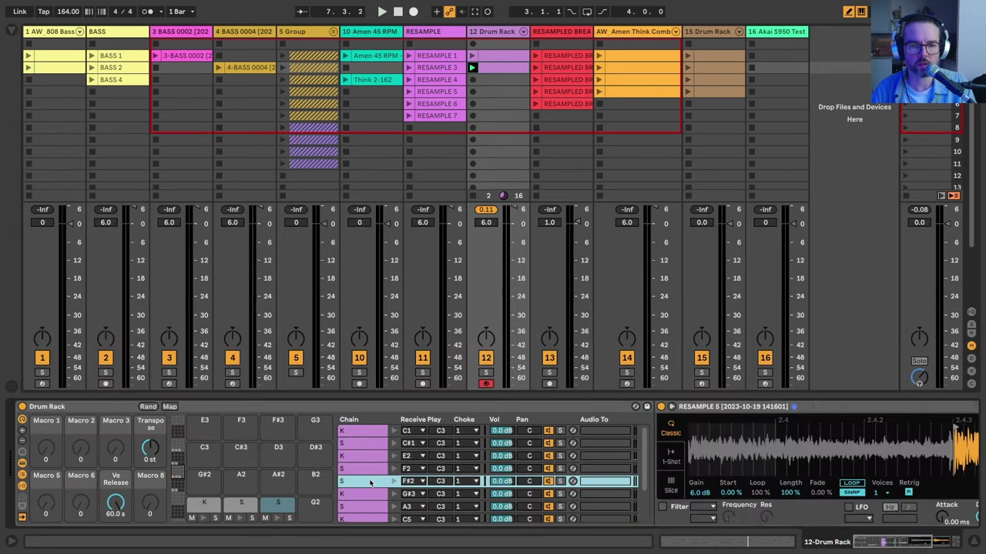
pyautogui.hotkey('shift', 'Tab')
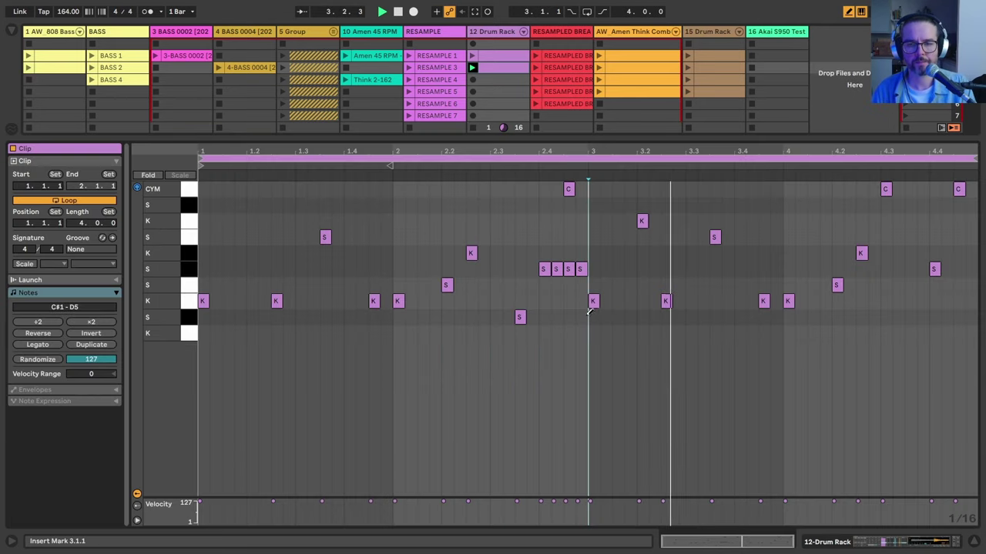
# Ramp up the velocities of the four-note snare roll before bar 3.
pyautogui.moveTo(514, 495); pyautogui.dragTo(502, 351)
pyautogui.moveTo(530, 260); pyautogui.dragTo(584, 278)
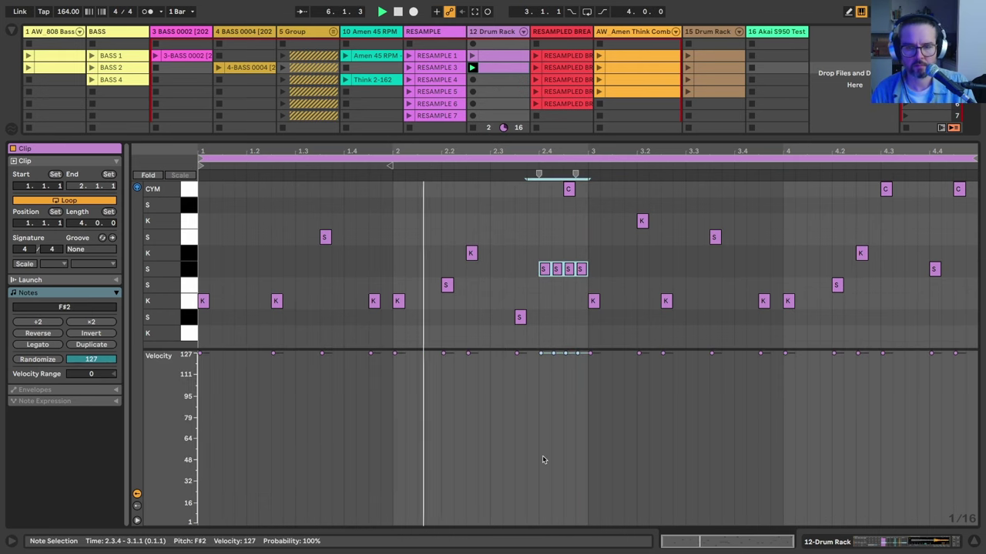
pyautogui.moveTo(543, 500); pyautogui.dragTo(574, 410)
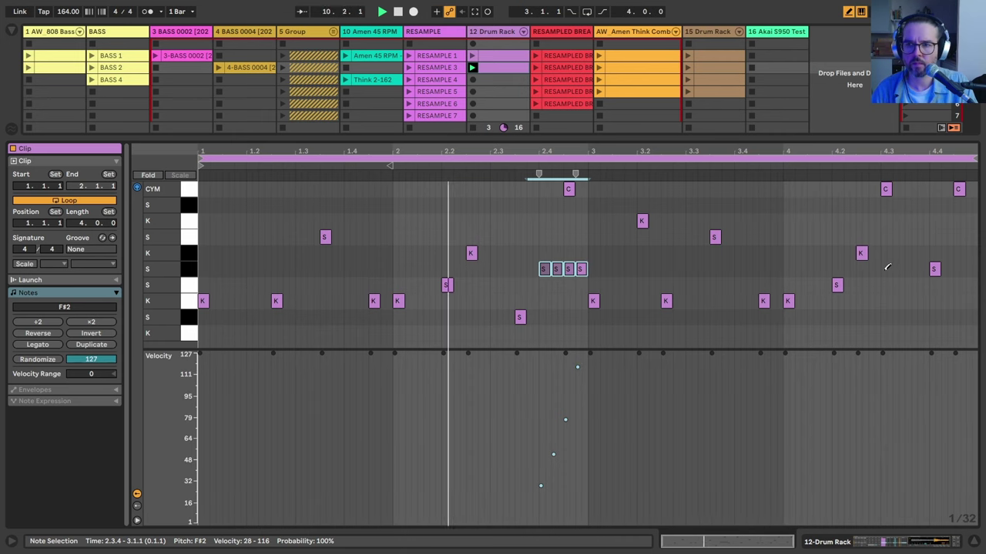
# Draw a rising-velocity 1/32 snare roll to the clip end and thin the earlier roll.
pyautogui.moveTo(884, 269); pyautogui.dragTo(975, 269)
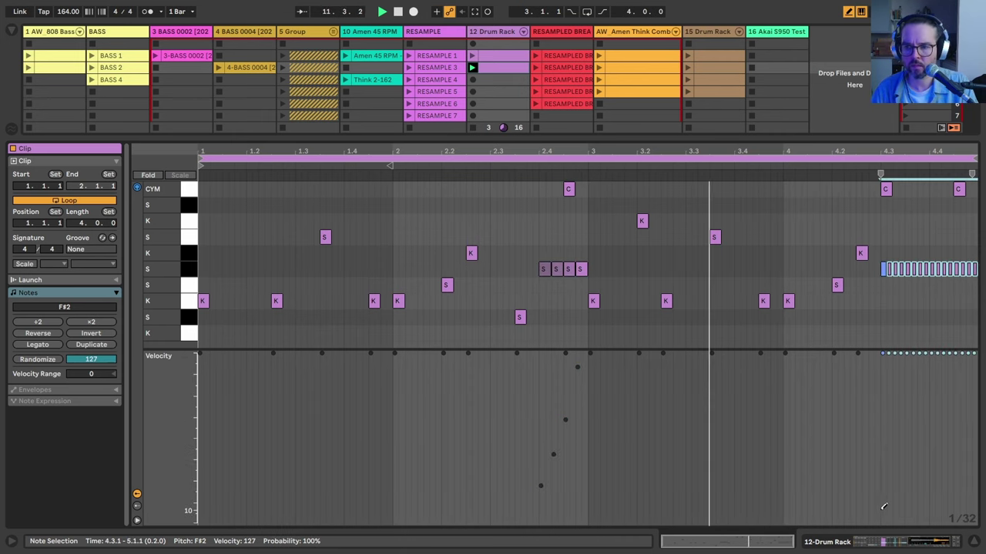
pyautogui.moveTo(884, 509)
pyautogui.mouseDown()
pyautogui.moveTo(935, 362)
pyautogui.moveTo(961, 404)
pyautogui.mouseUp()
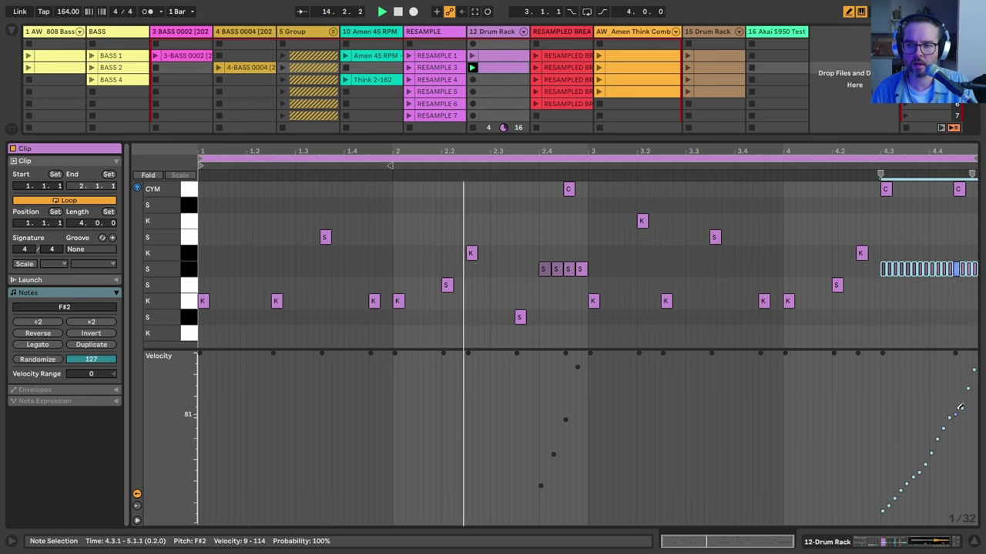
pyautogui.moveTo(544, 269); pyautogui.dragTo(577, 268)
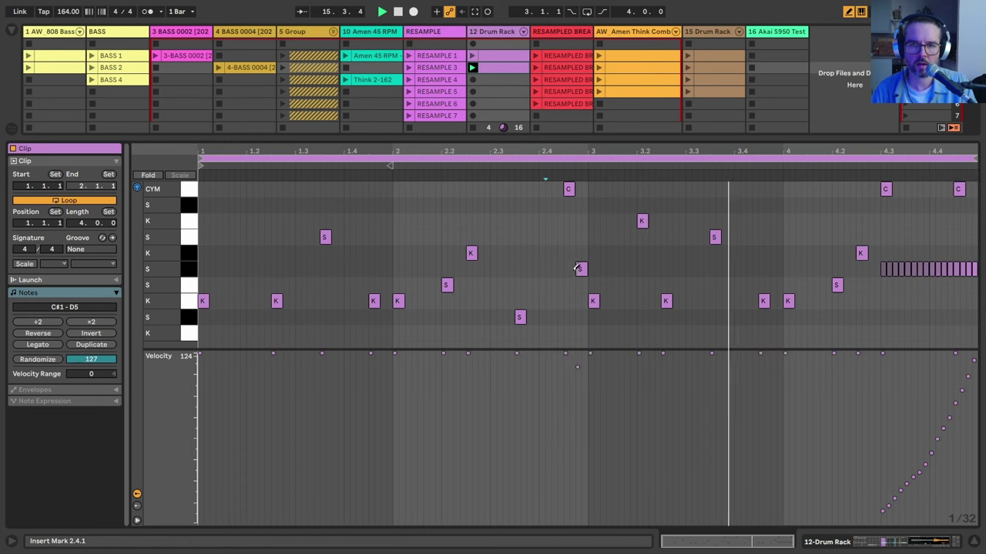
pyautogui.hotkey('shift', 'Tab')
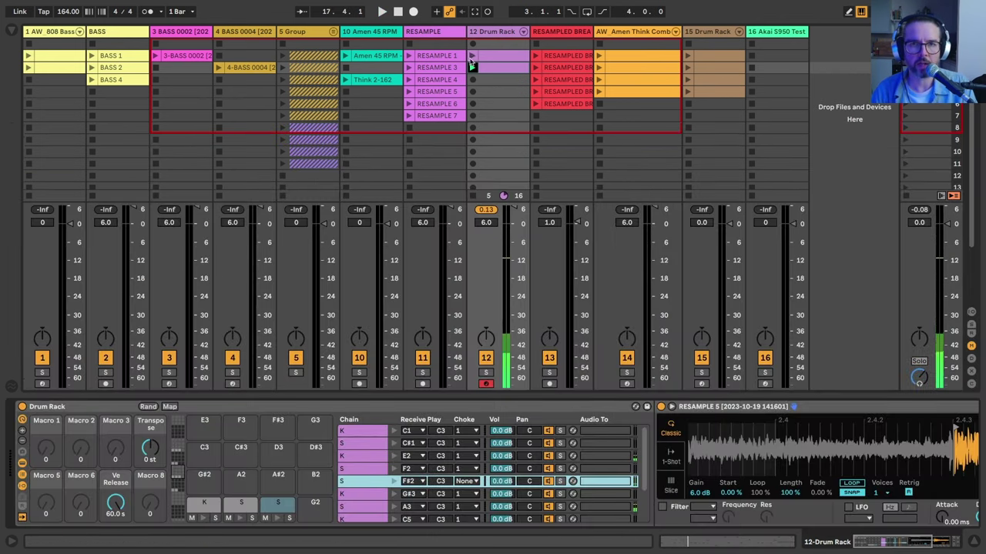
# Create a new Drum Rack clip and draw kicks on beat 1 and 1.3.3.
pyautogui.doubleClick(494, 83)
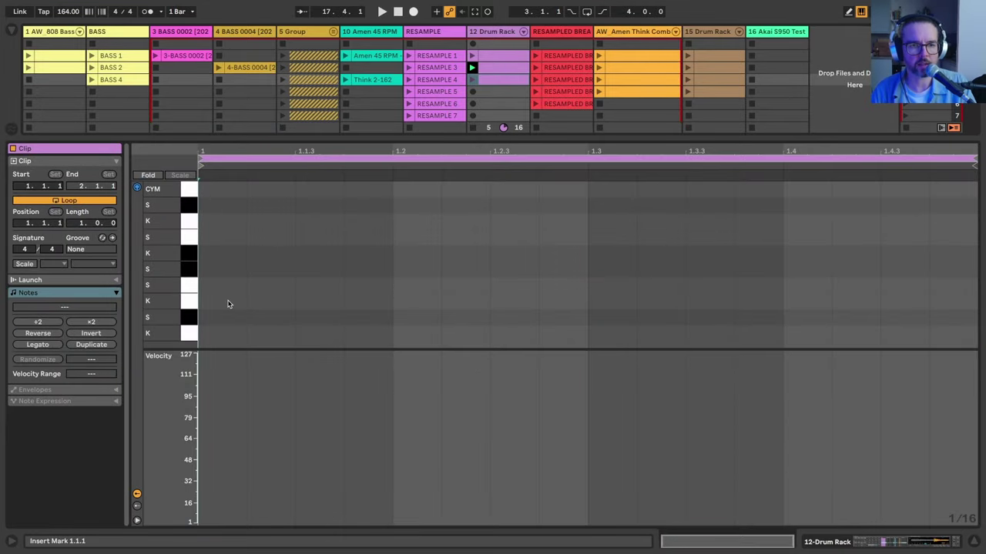
pyautogui.press('b')
pyautogui.click(228, 332)
pyautogui.press('Return')
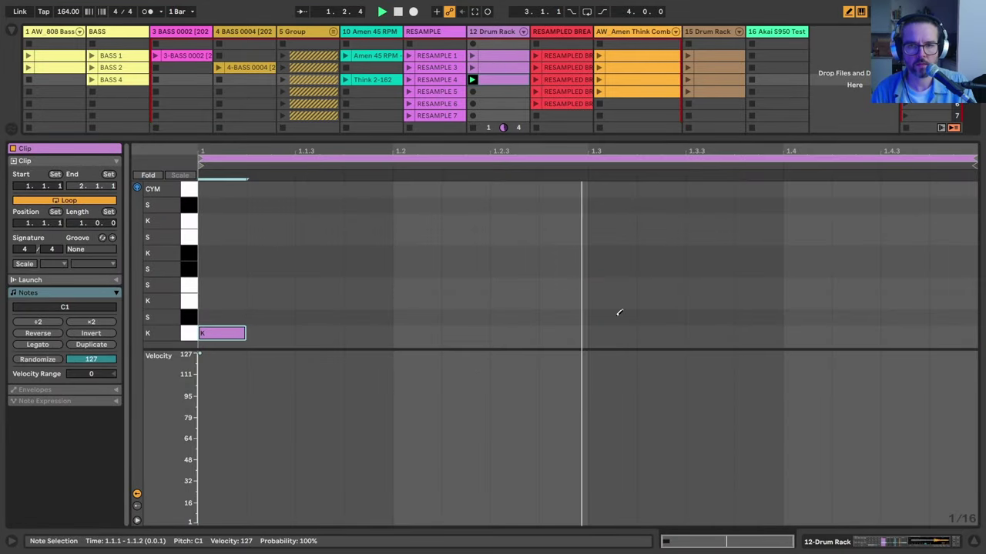
pyautogui.click(616, 316)
pyautogui.press('Up')
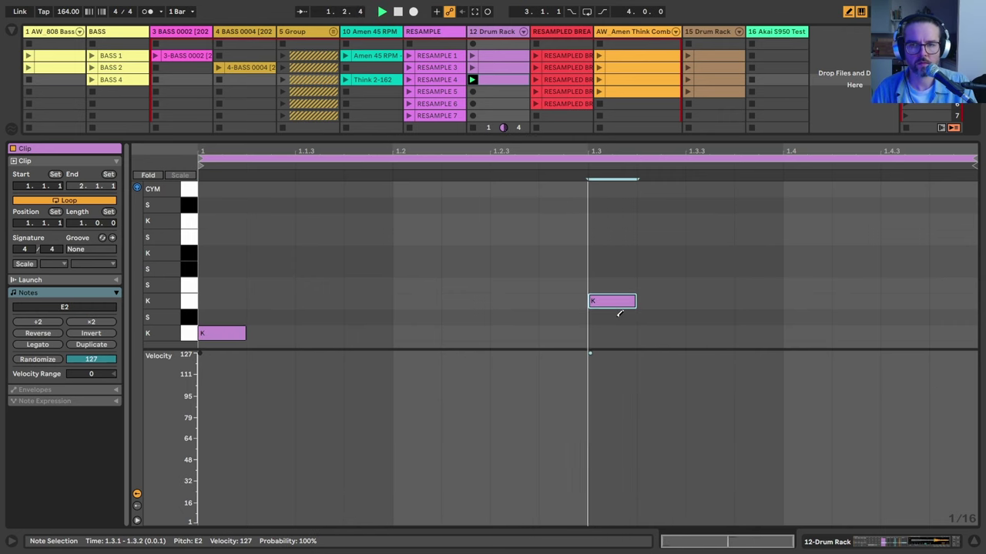
pyautogui.press('Right')
pyautogui.press('Right')
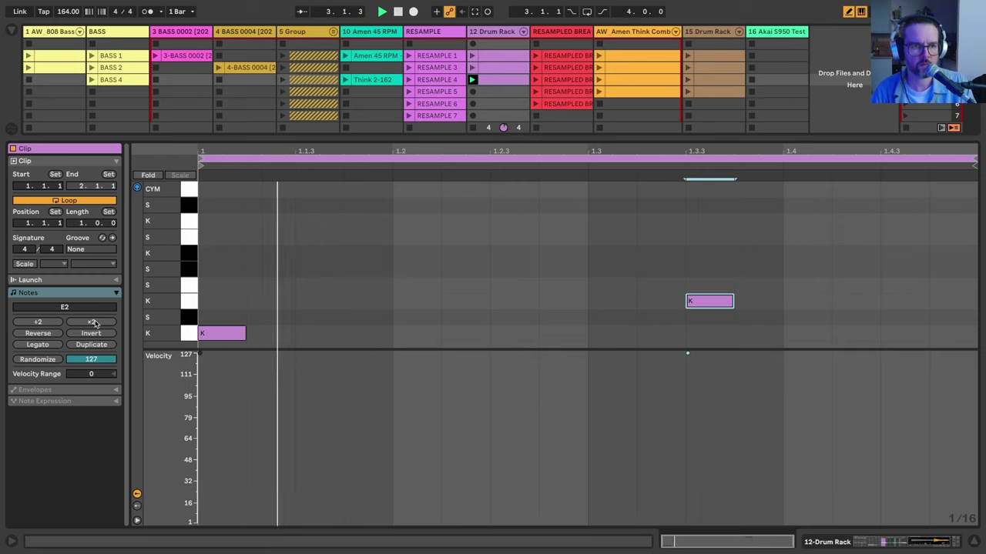
# Double the clip to two bars and add kicks at 1.4.3 and 2.1.1.
pyautogui.click(91, 344)
pyautogui.moveTo(601, 333); pyautogui.dragTo(609, 190)
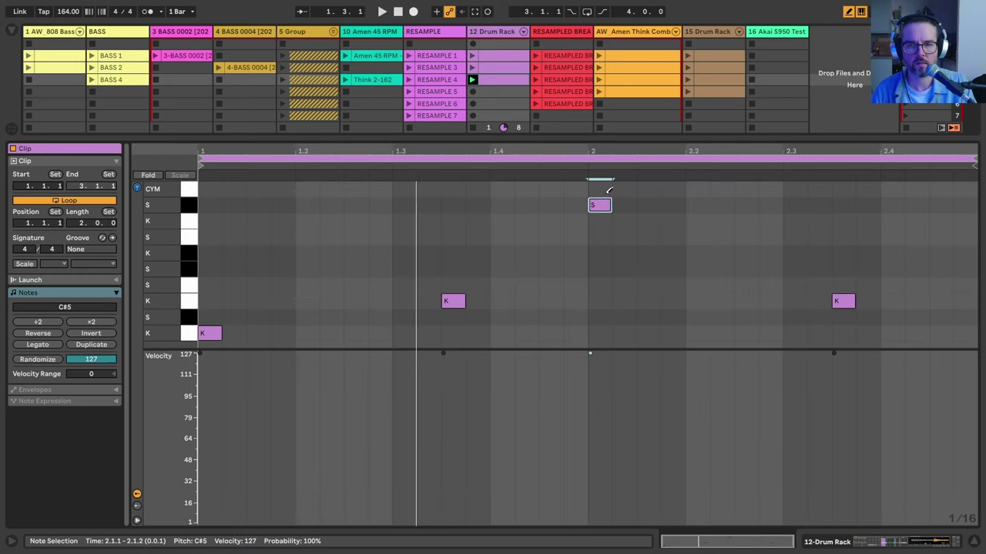
pyautogui.press('Down')
pyautogui.press('Down')
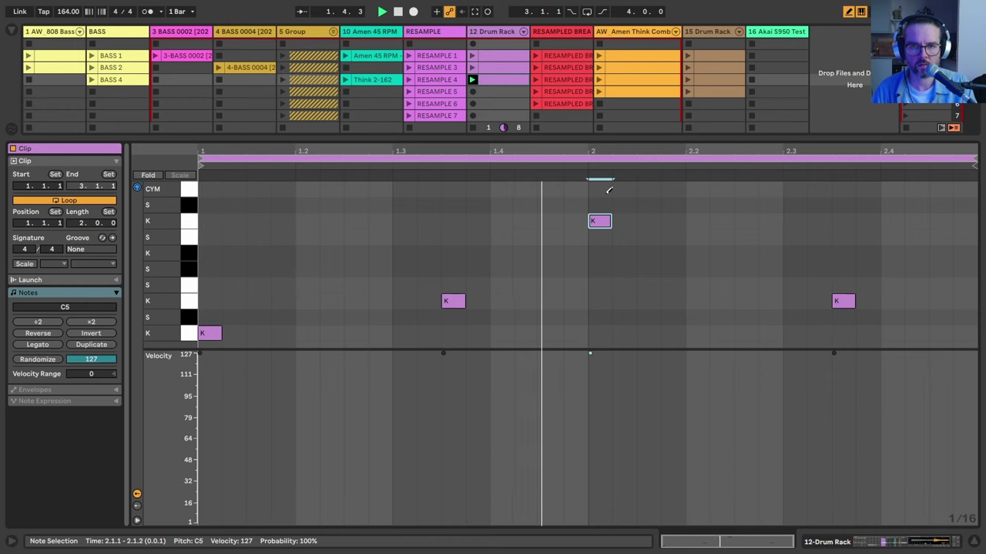
pyautogui.press('Left')
pyautogui.press('Left')
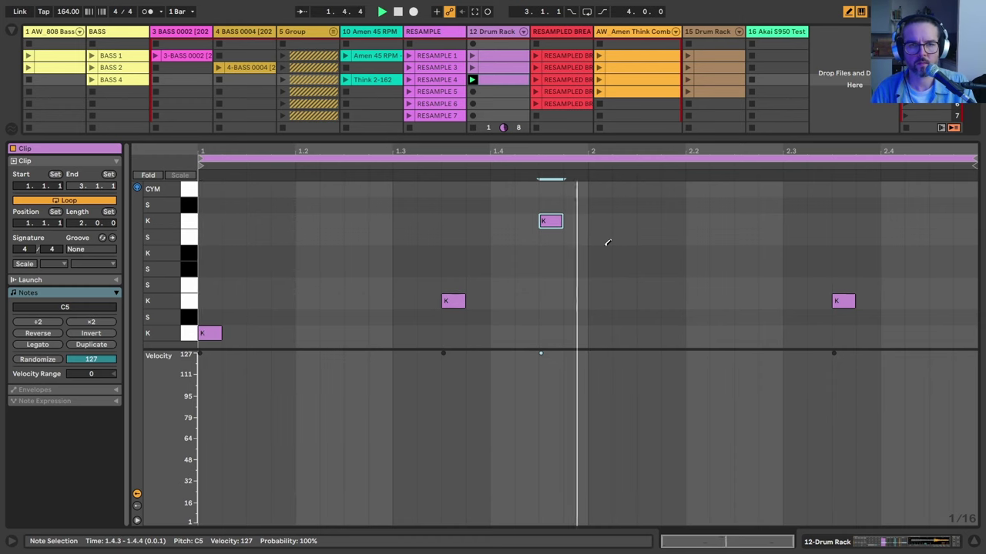
pyautogui.click(607, 243)
pyautogui.press('Down')
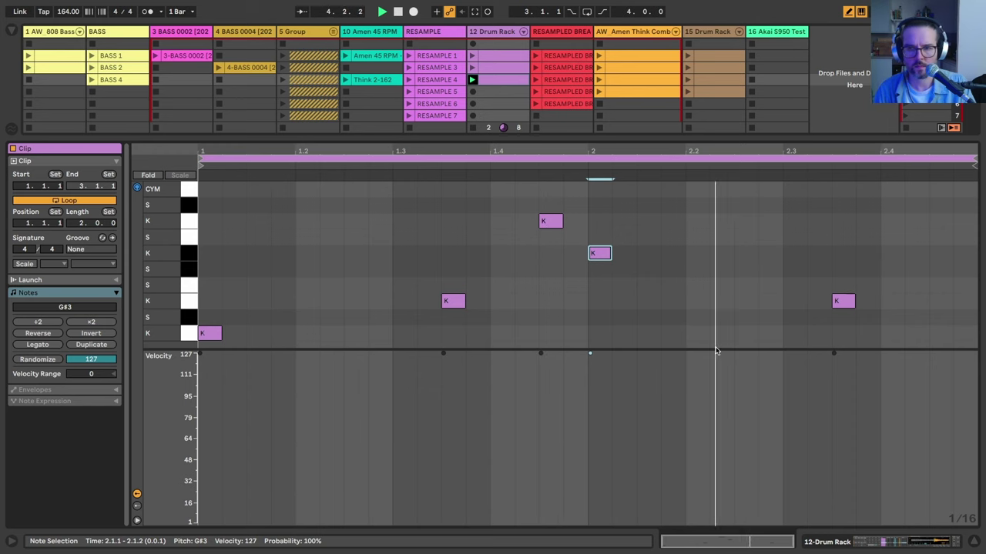
# Add snares at 2.1.3, 2.2.3 and near 2.4.3, then double the clip to four bars.
pyautogui.click(743, 285)
pyautogui.press('Up')
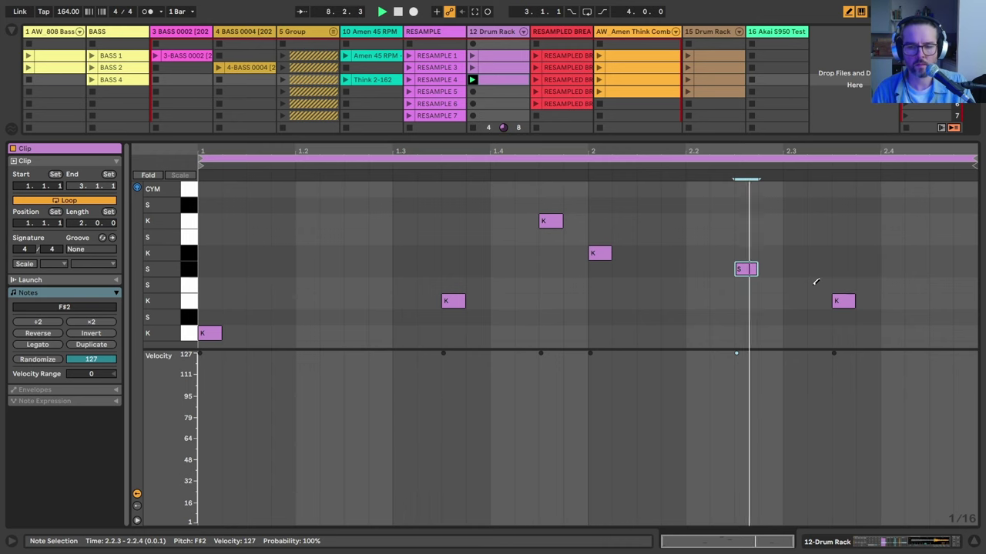
pyautogui.click(643, 269)
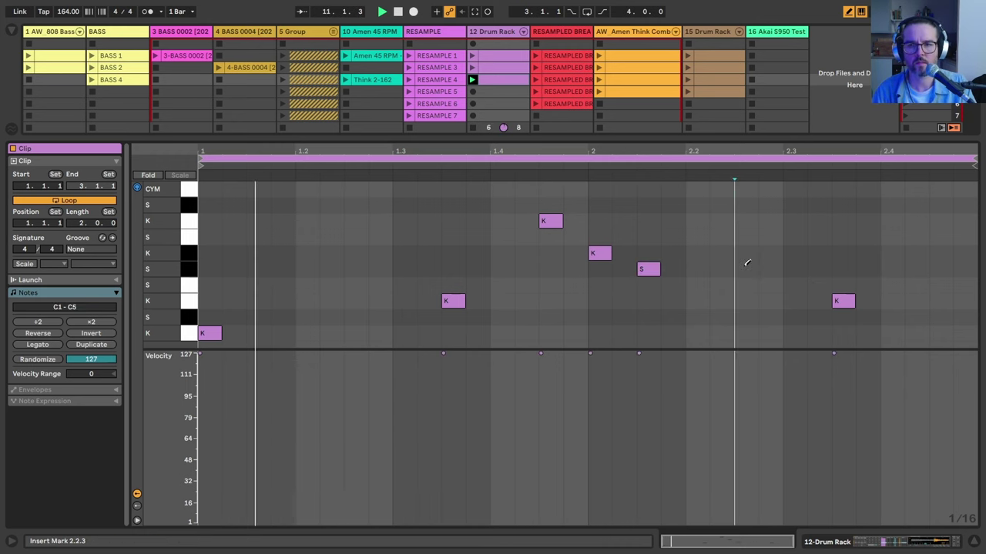
pyautogui.moveTo(744, 267); pyautogui.dragTo(744, 235)
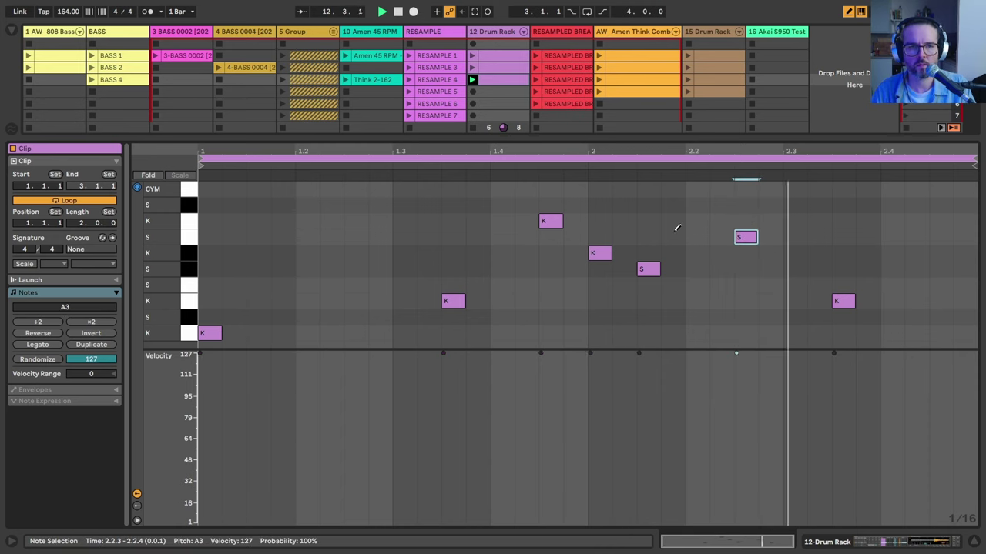
pyautogui.click(937, 268)
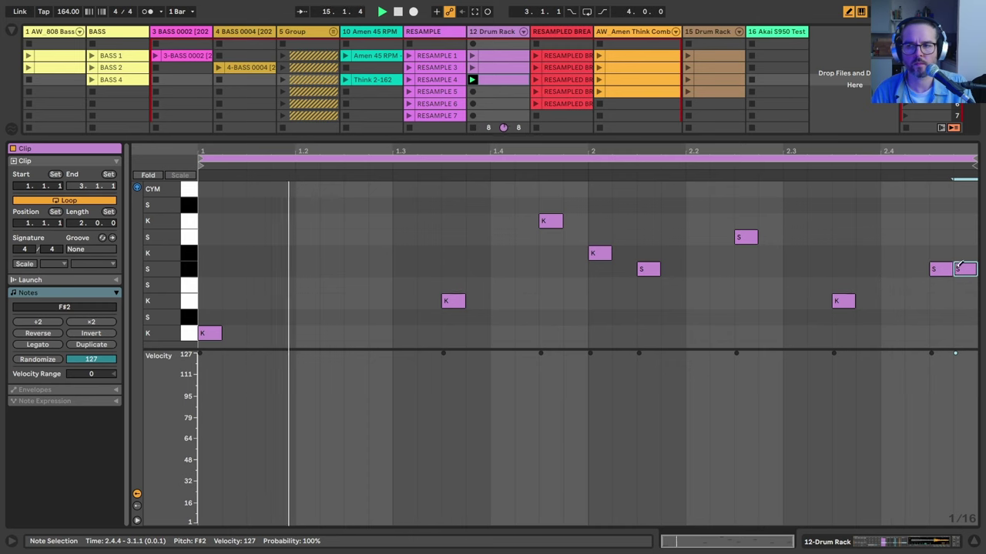
pyautogui.click(90, 345)
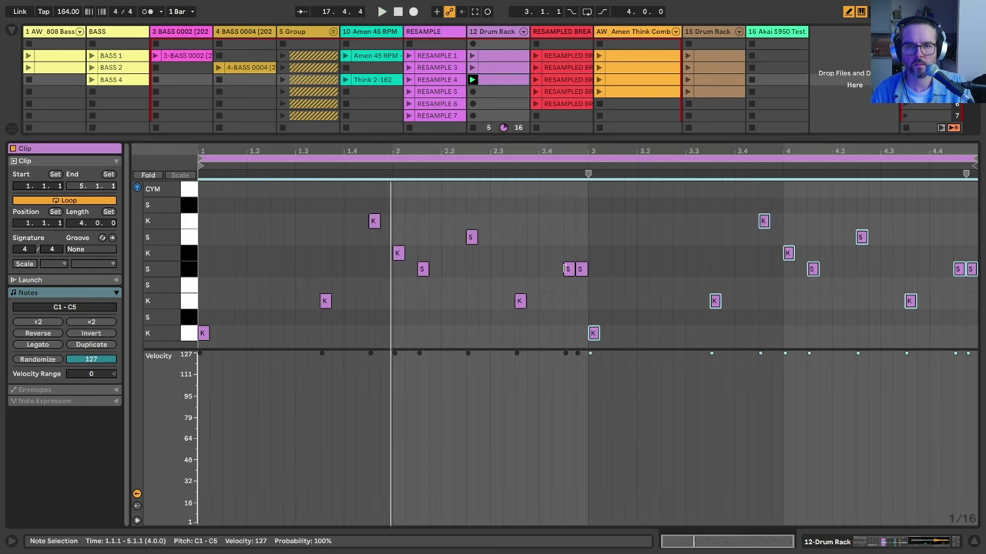
# Add snare hits at 4.4.1 and remove the stray kick at 4.4.3.
pyautogui.click(523, 297)
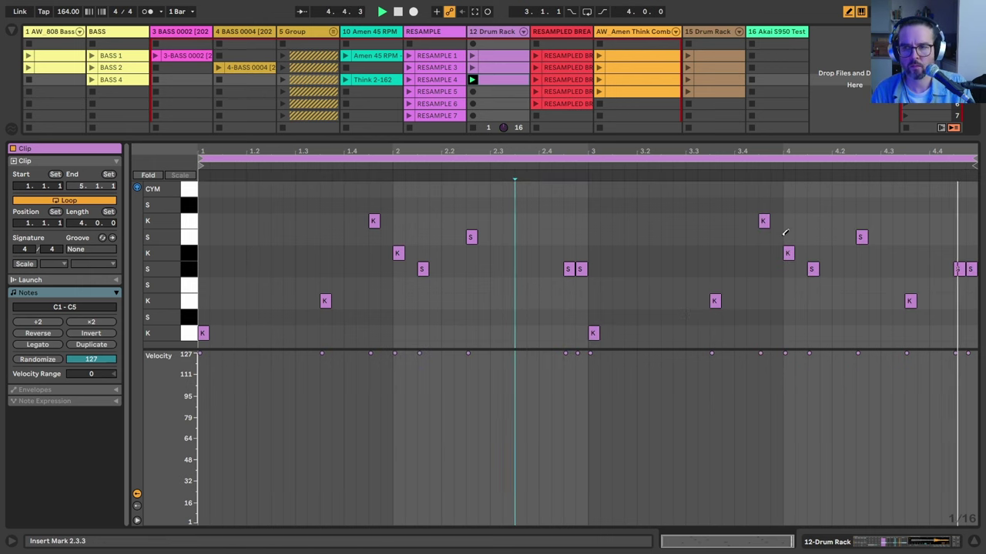
pyautogui.click(959, 301)
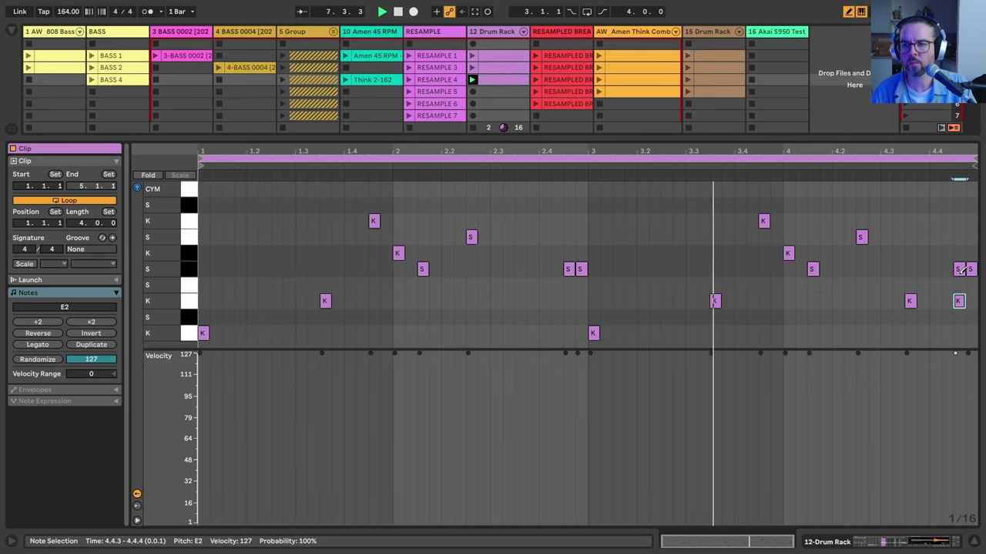
pyautogui.moveTo(934, 269); pyautogui.dragTo(947, 269)
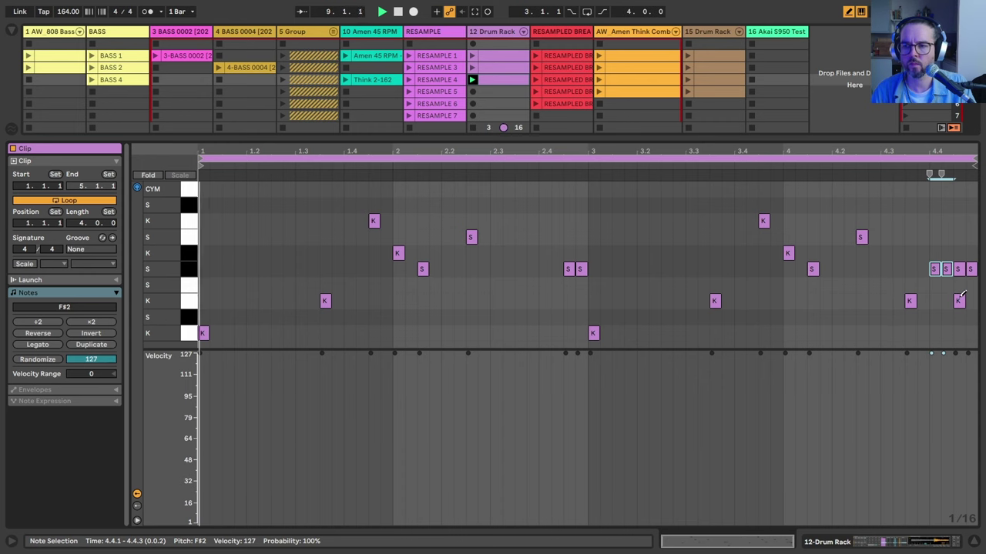
pyautogui.click(957, 302)
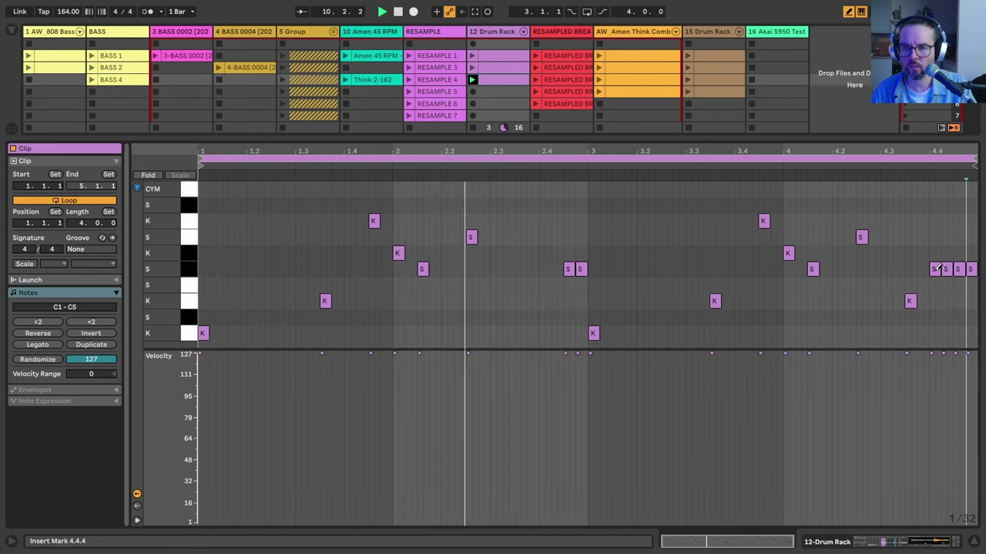
pyautogui.hotkey('shift', 'Tab')
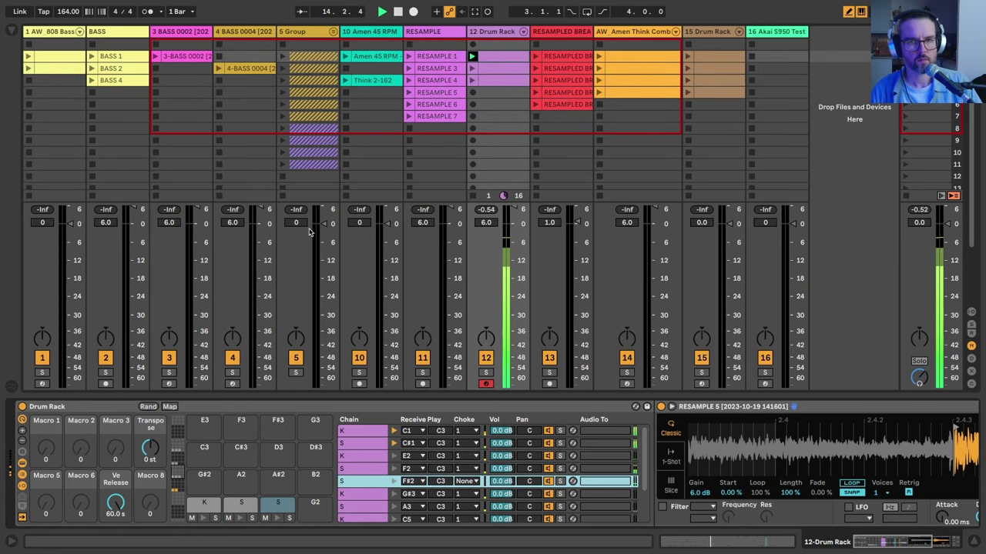
# Alternate the first two Drum Rack clips, then inspect the Resampled Breaks and Amen 45 RPM tracks.
pyautogui.press('Down')
pyautogui.press('Return')
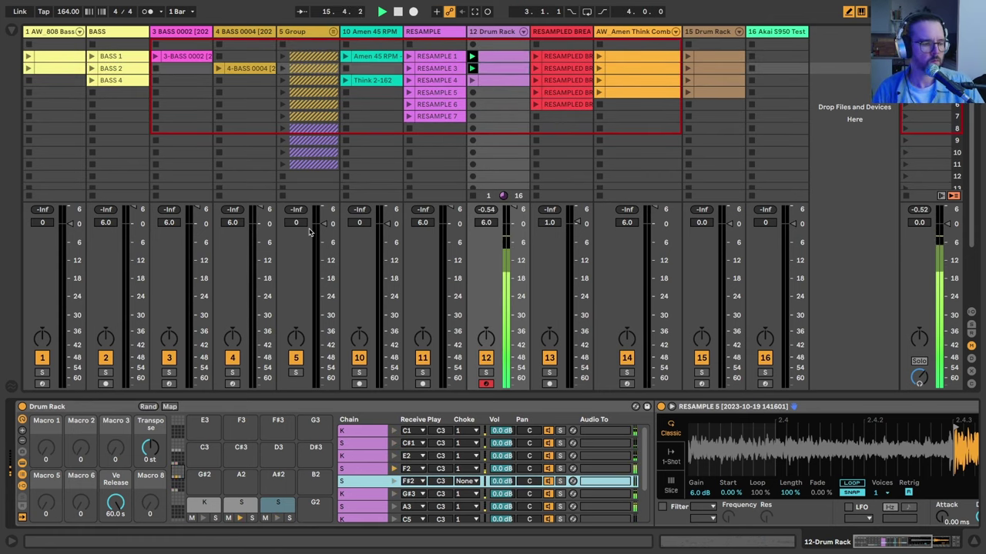
pyautogui.press('Up')
pyautogui.press('Return')
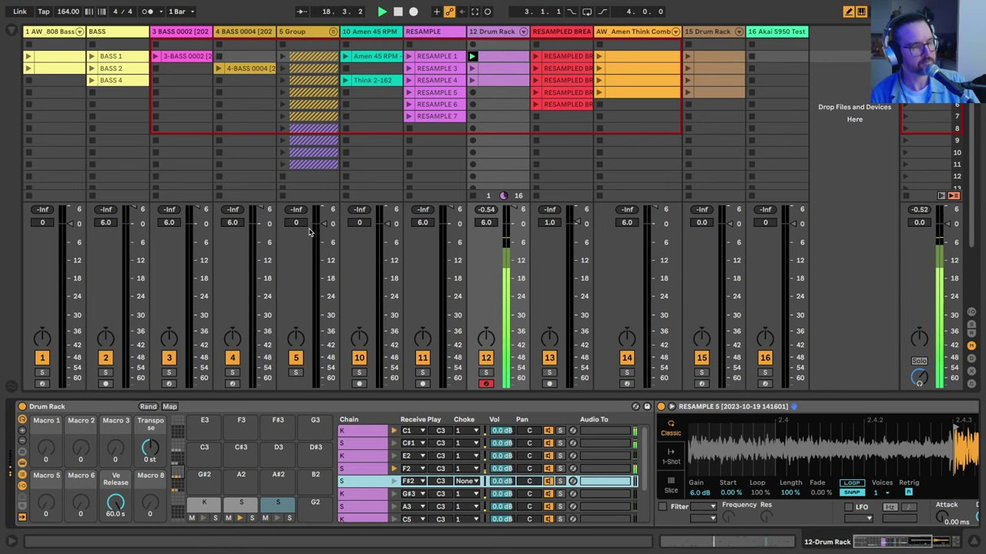
pyautogui.press('Down')
pyautogui.press('Return')
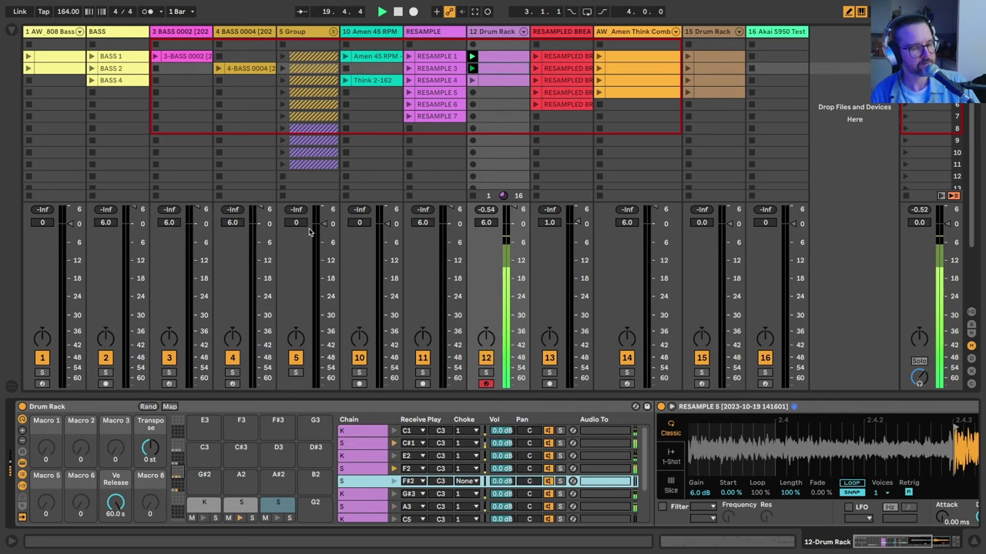
pyautogui.press('Up')
pyautogui.press('Return')
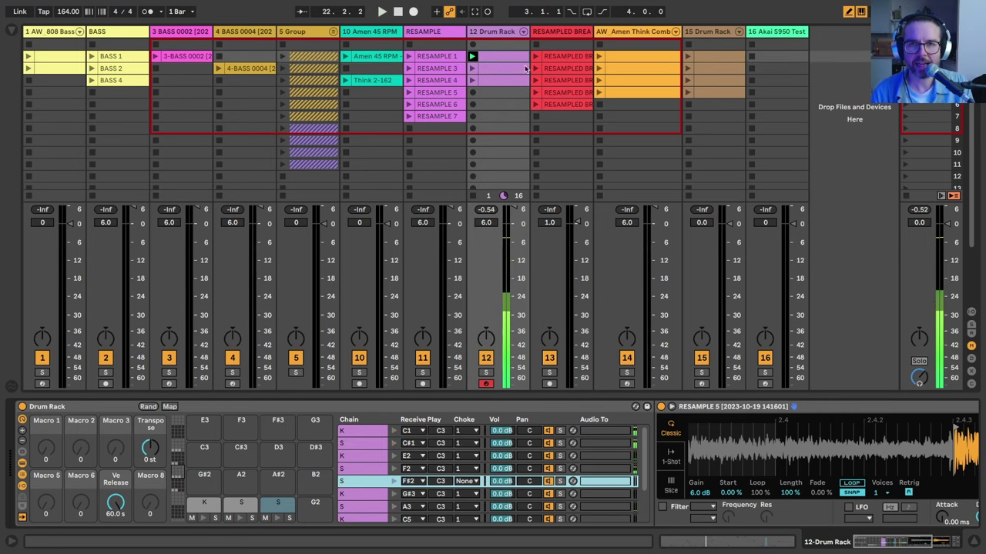
pyautogui.click(542, 31)
pyautogui.click(380, 32)
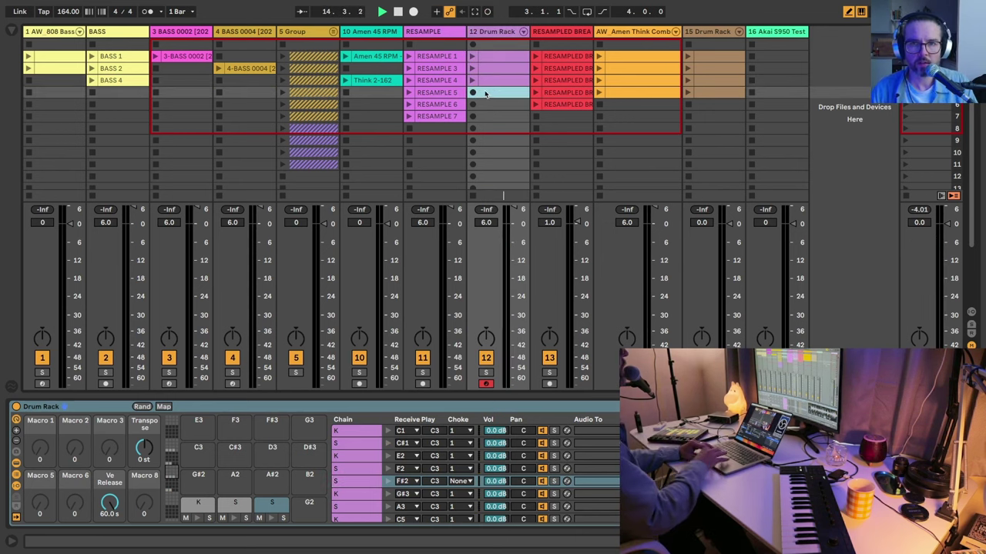
# Delete the recorded clip, make slot 5's notes legato, and reset Drum Rack release to 50 ms.
pyautogui.press('Delete')
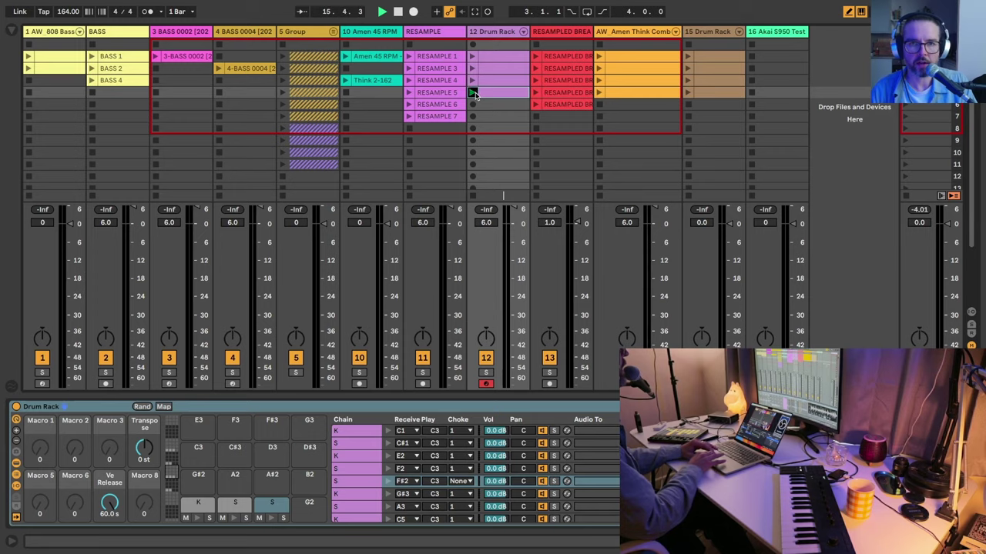
pyautogui.click(473, 92)
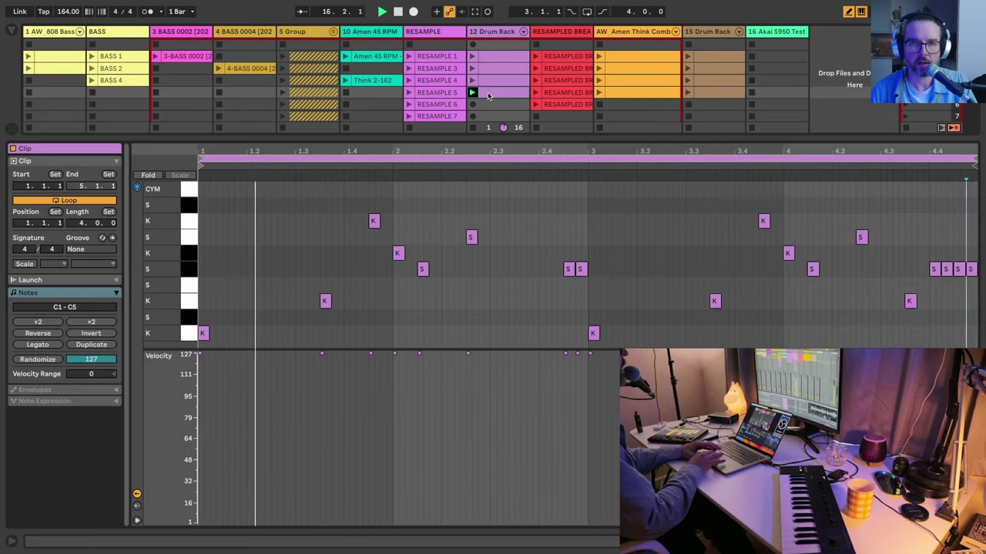
pyautogui.click(52, 344)
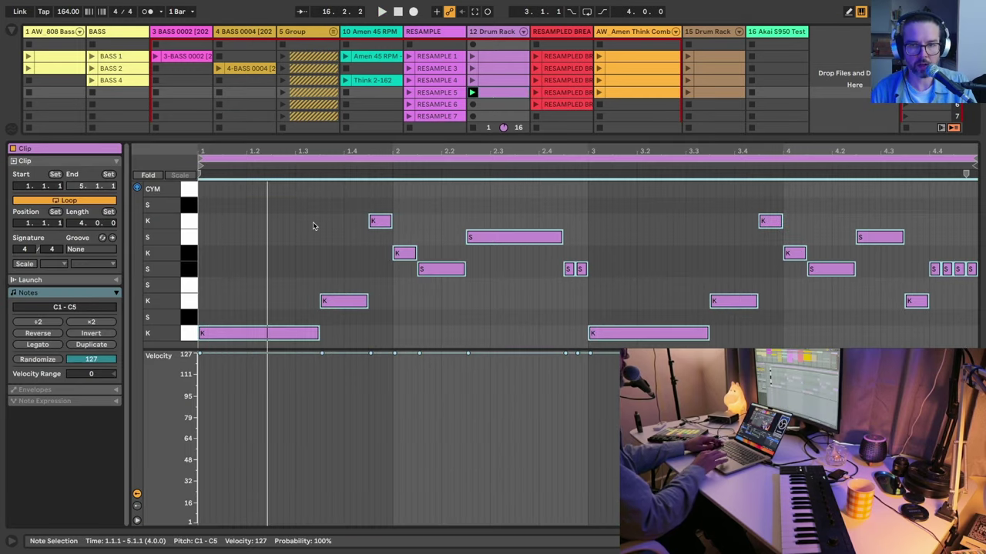
pyautogui.hotkey('shift', 'Tab')
pyautogui.press('Delete')
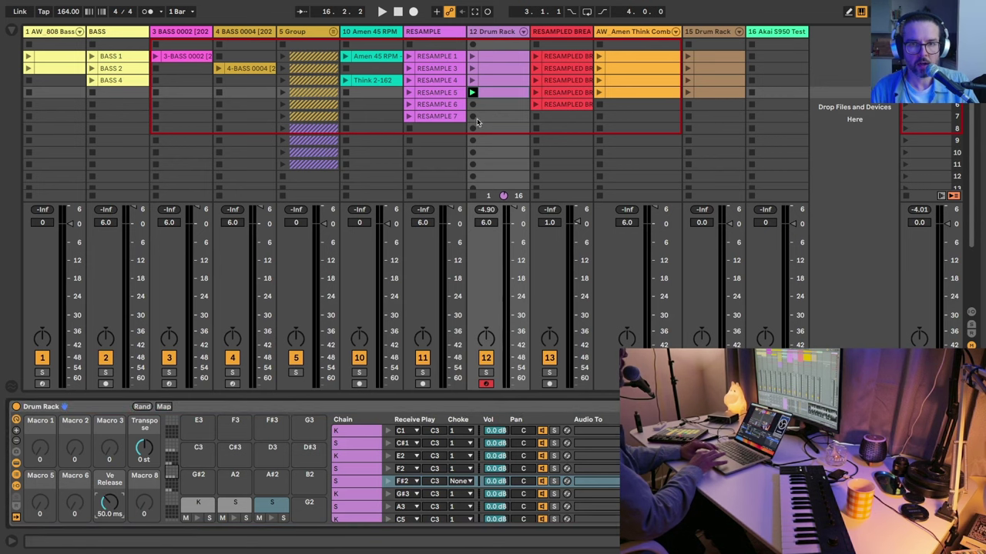
pyautogui.hotkey('shift', 'Tab')
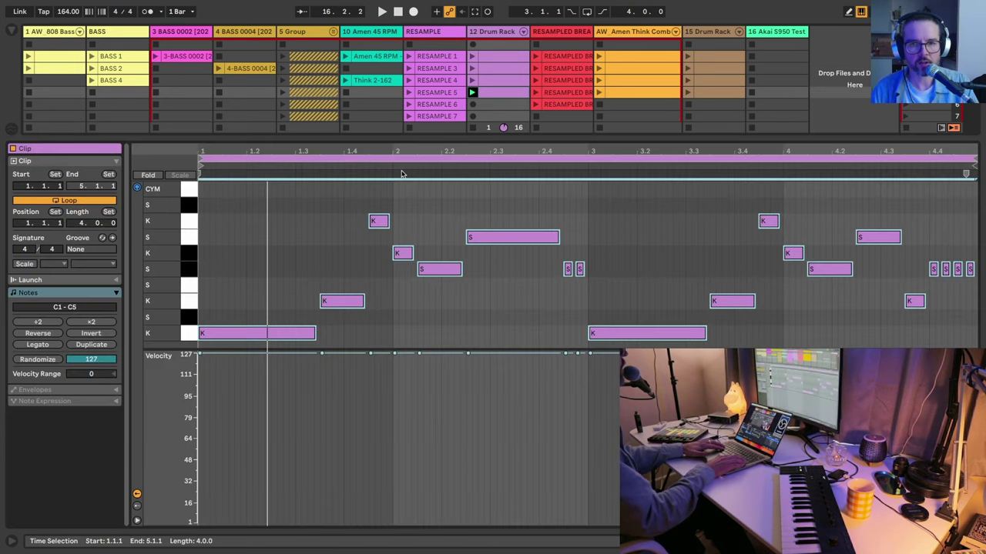
pyautogui.hotkey('alt', 'shift', 'Left')
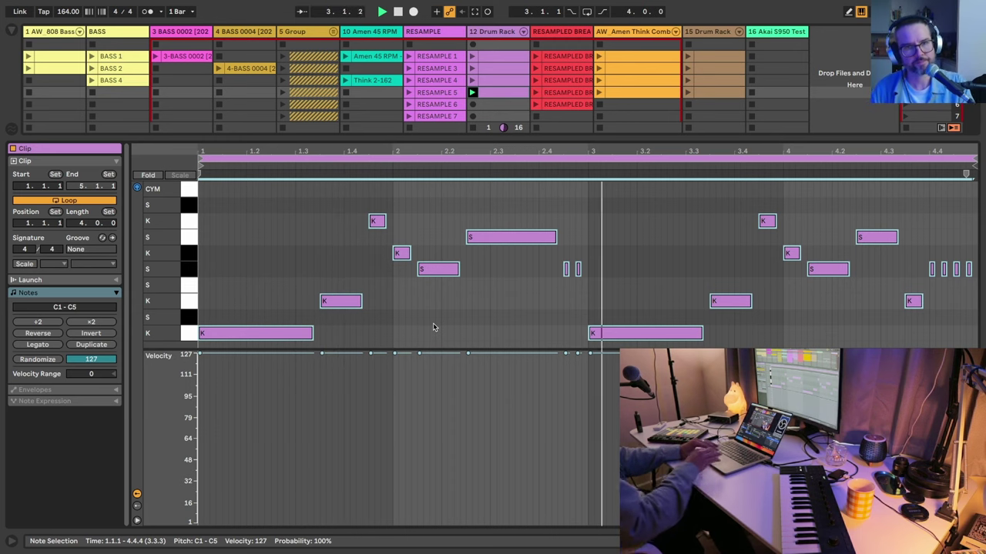
# Select the long S note around bars two to three.
pyautogui.moveTo(377, 151); pyautogui.dragTo(379, 177)
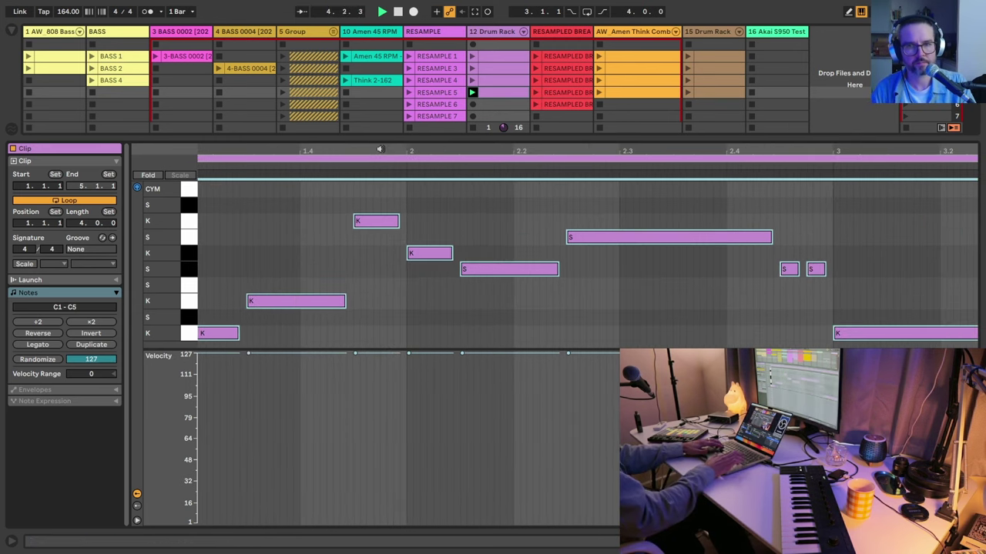
pyautogui.click(490, 257)
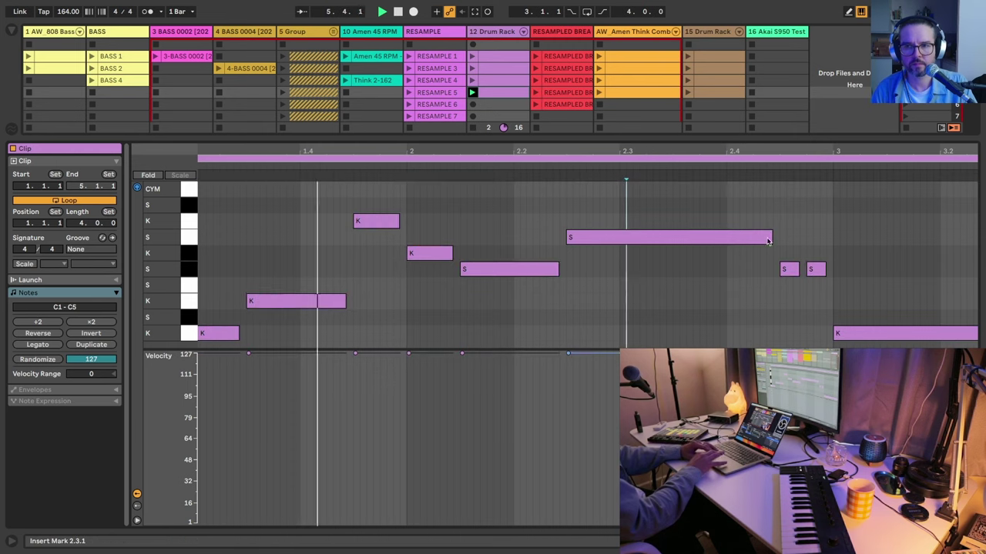
pyautogui.click(773, 237)
pyautogui.moveTo(775, 237); pyautogui.dragTo(831, 237)
pyautogui.moveTo(813, 150)
pyautogui.mouseDown()
pyautogui.moveTo(572, 151)
pyautogui.moveTo(573, 116)
pyautogui.mouseUp()
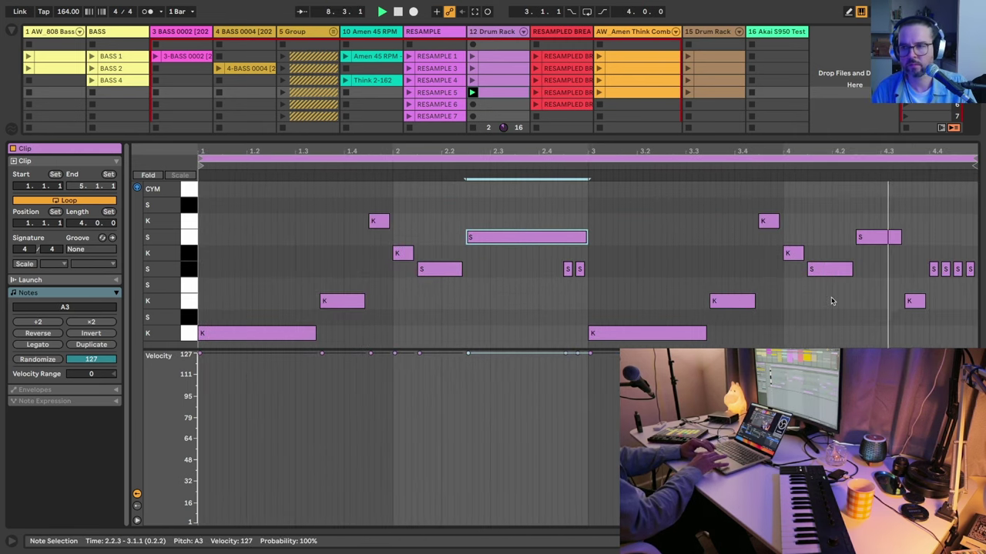
pyautogui.hotkey('shift', 'Tab')
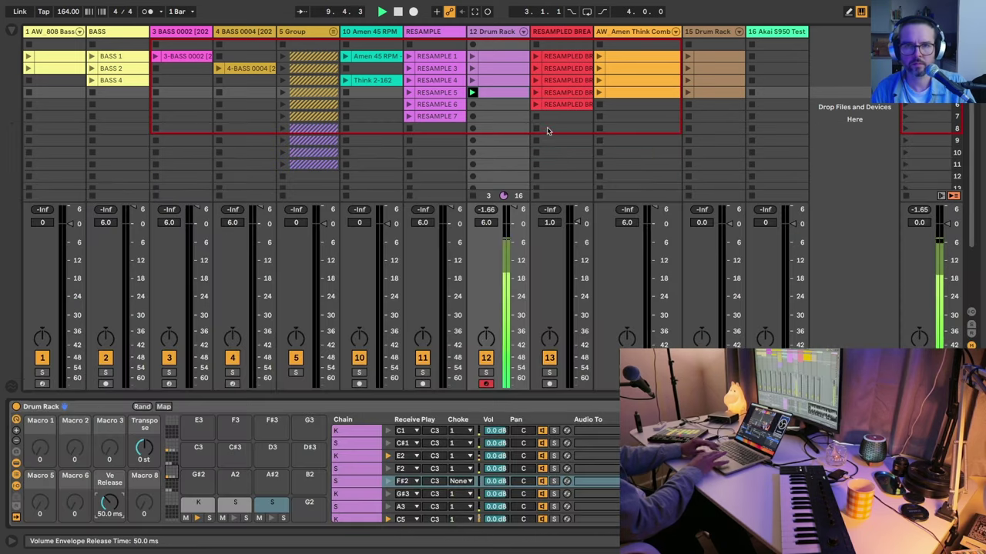
# Make the first Drum Rack clip's notes legato, then shorten them by two grid steps.
pyautogui.doubleClick(494, 61)
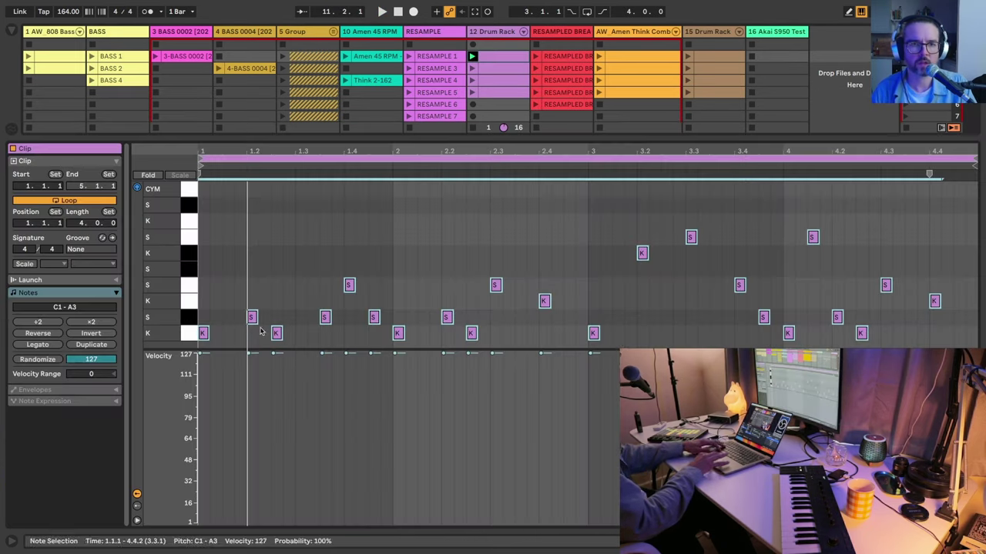
pyautogui.click(36, 344)
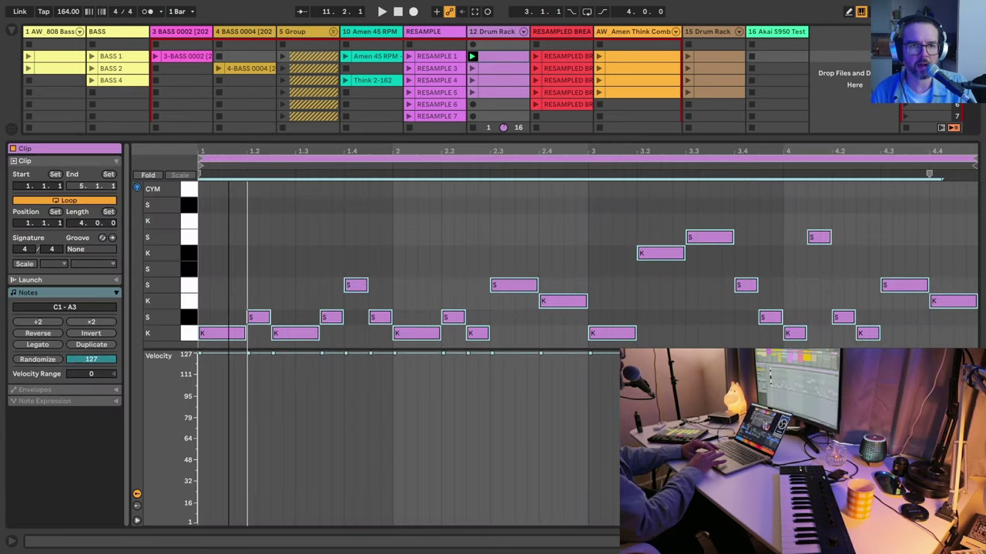
pyautogui.moveTo(212, 145); pyautogui.dragTo(229, 151)
pyautogui.hotkey('shift', 'Left')
pyautogui.press('space')
pyautogui.hotkey('shift', 'Left')
pyautogui.hotkey('shift', 'Tab')
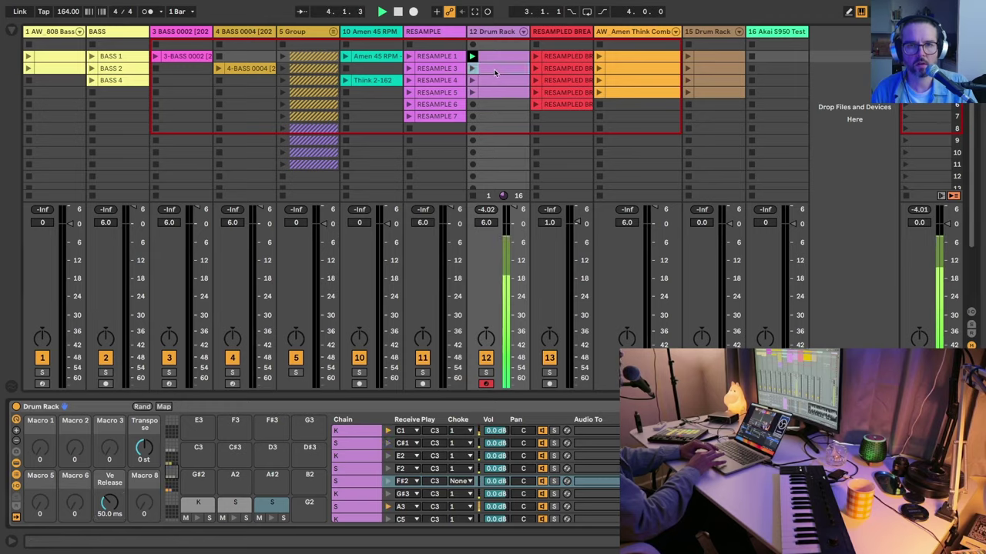
# Make this clip legato and lengthen its two closing CYM notes by a beat.
pyautogui.hotkey('shift', 'Tab')
pyautogui.click(40, 345)
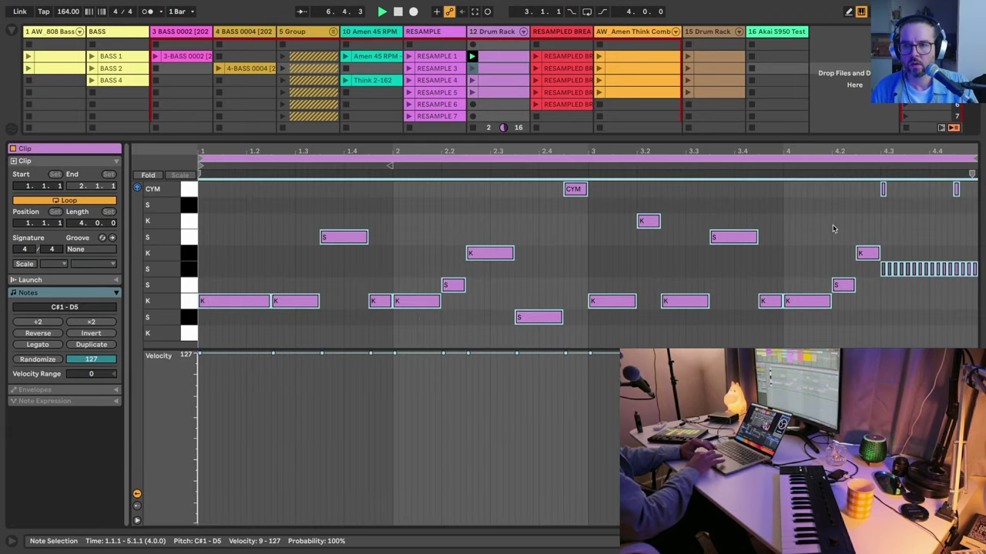
pyautogui.moveTo(859, 189); pyautogui.dragTo(971, 198)
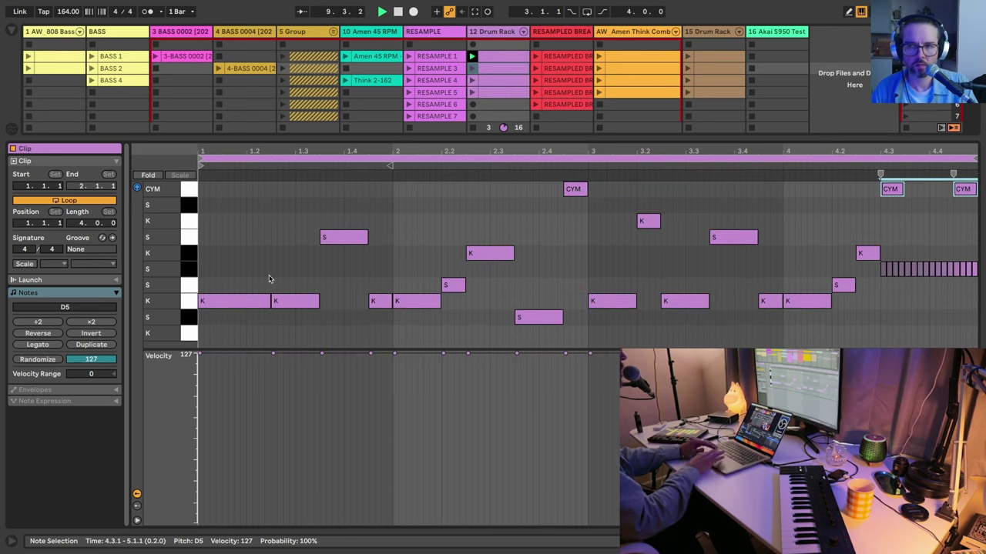
pyautogui.hotkey('shift', 'Right')
pyautogui.hotkey('shift', 'Right')
pyautogui.hotkey('shift', 'Right')
pyautogui.hotkey('shift', 'Right')
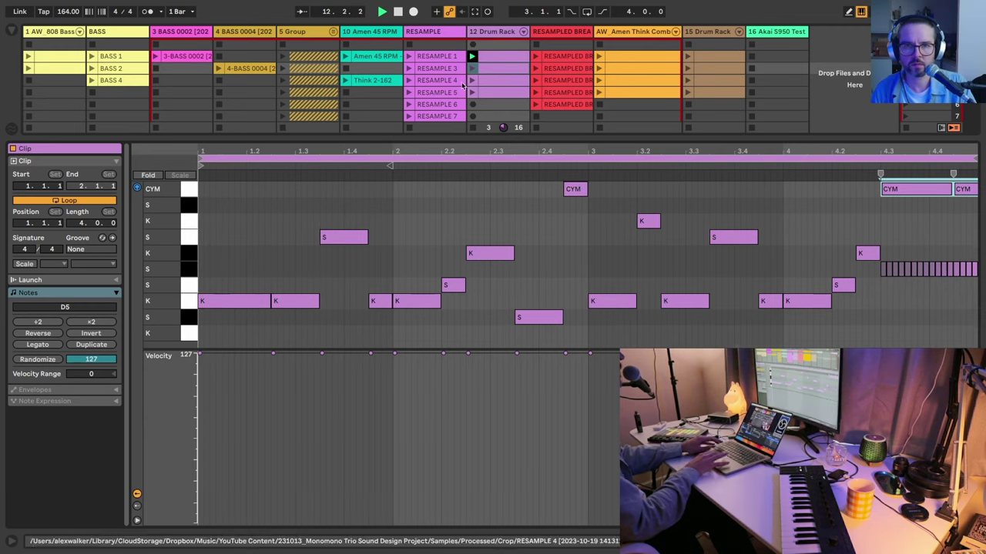
# Select all notes in the playing Drum Rack clip and lengthen them slightly.
pyautogui.hotkey('ctrl', 'a')
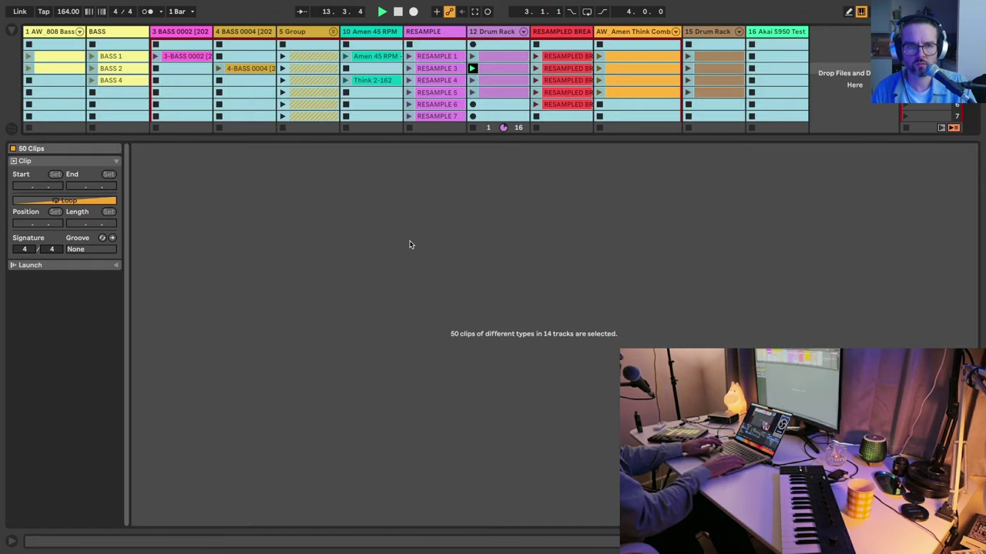
pyautogui.hotkey('ctrl', 'alt', 'm')
pyautogui.hotkey('shift', 'Tab')
pyautogui.click(494, 70)
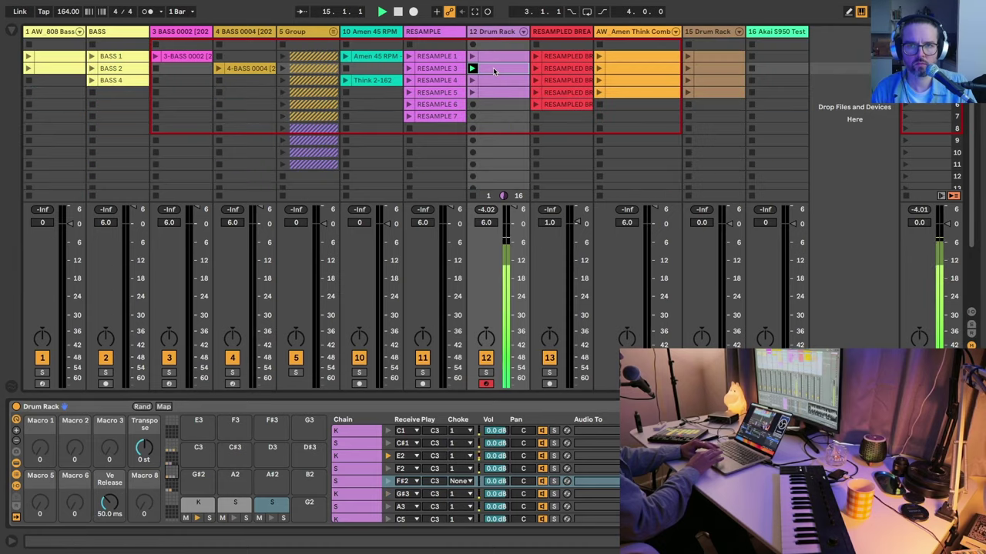
pyautogui.hotkey('ctrl', 'alt', 'm')
pyautogui.hotkey('shift', 'Tab')
pyautogui.hotkey('ctrl', 'a')
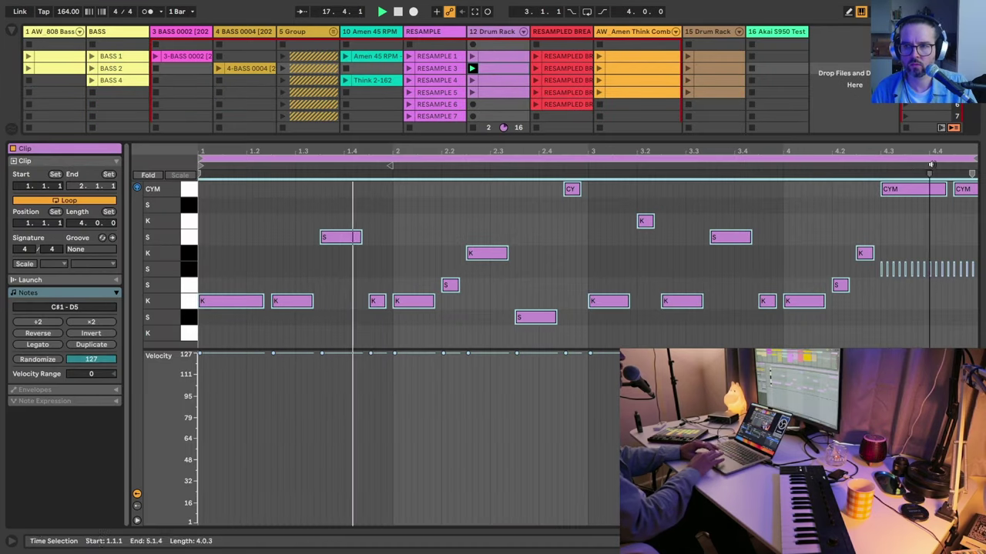
pyautogui.moveTo(932, 151); pyautogui.dragTo(932, 201)
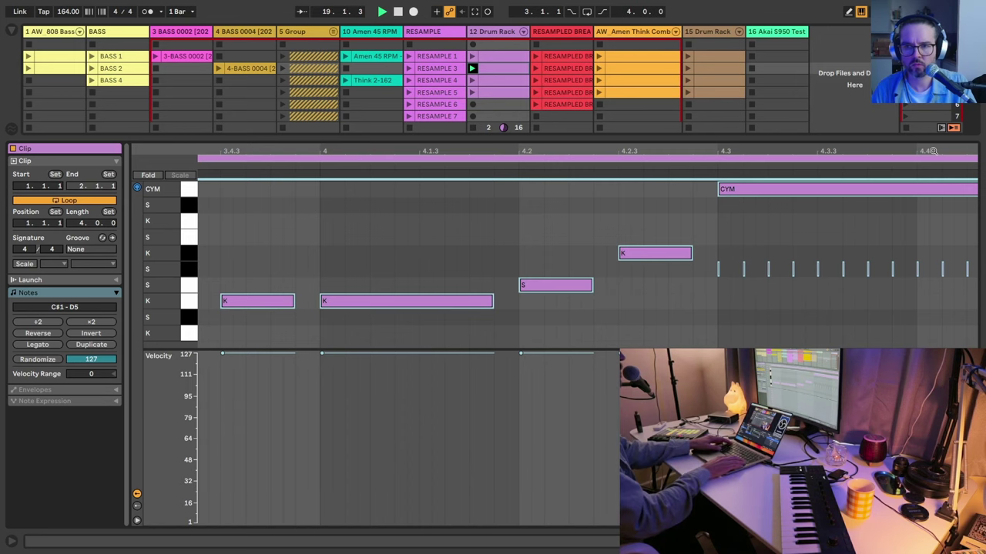
pyautogui.hotkey('ctrl', 'a')
pyautogui.hotkey('shift', 'Right')
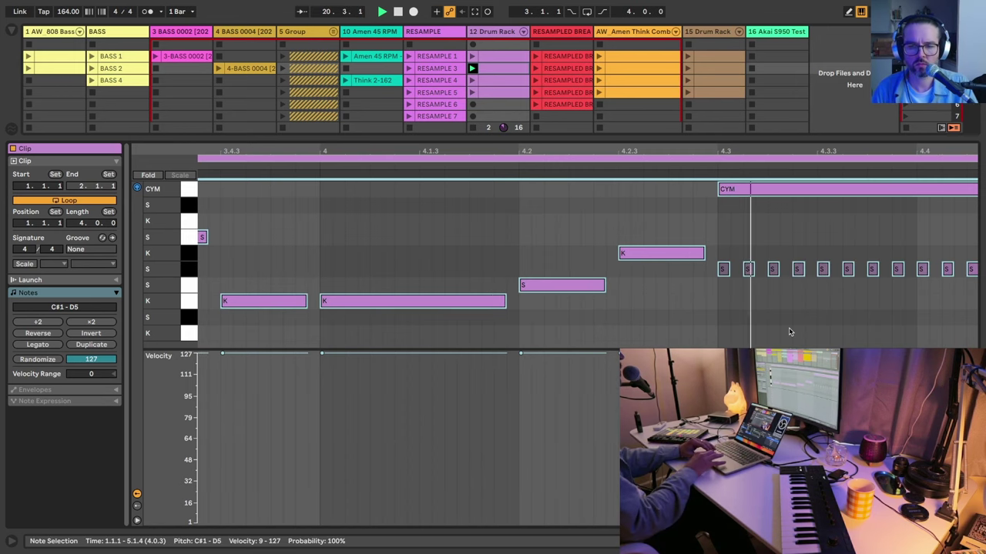
# Make the row-4 drum clip legato and shorten its notes by a small step.
pyautogui.hotkey('ctrl', 'alt', 'm')
pyautogui.hotkey('shift', 'Tab')
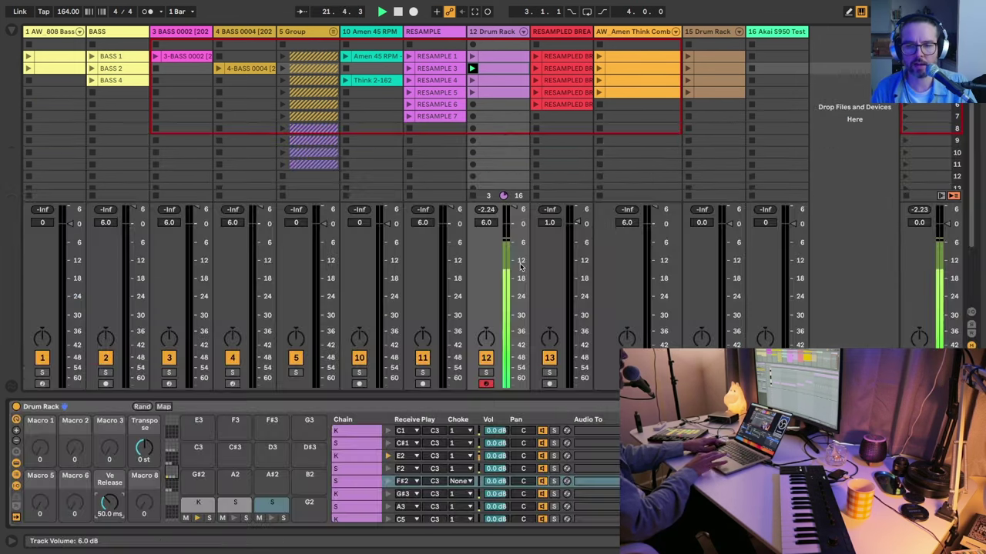
pyautogui.hotkey('ctrl', 'alt', 'm')
pyautogui.hotkey('shift', 'Tab')
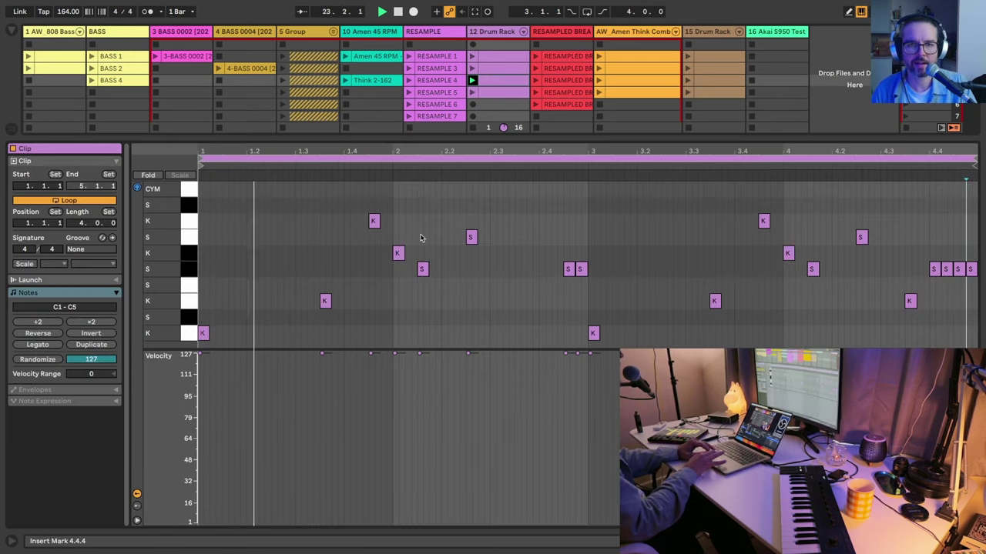
pyautogui.click(36, 345)
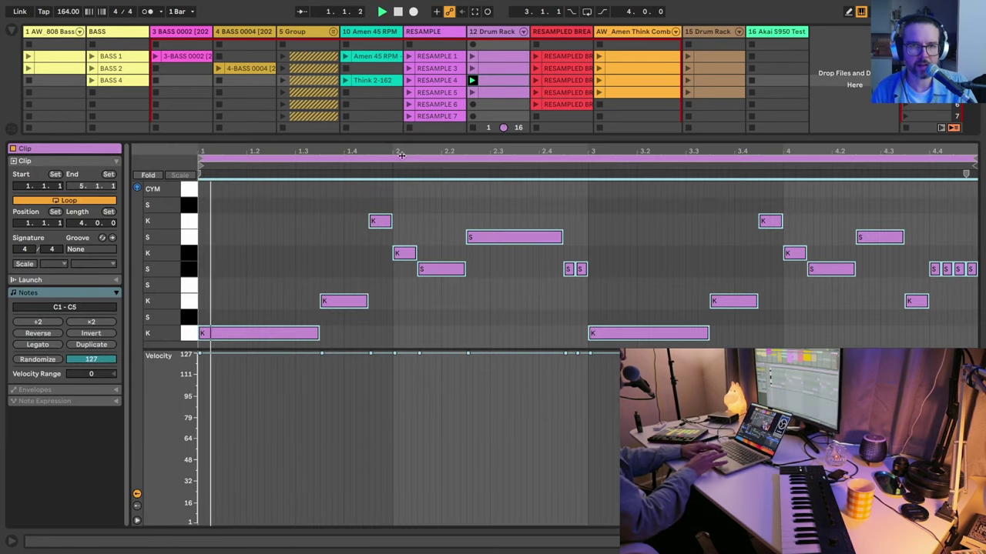
pyautogui.moveTo(393, 151); pyautogui.dragTo(394, 153)
pyautogui.hotkey('shift', 'Left')
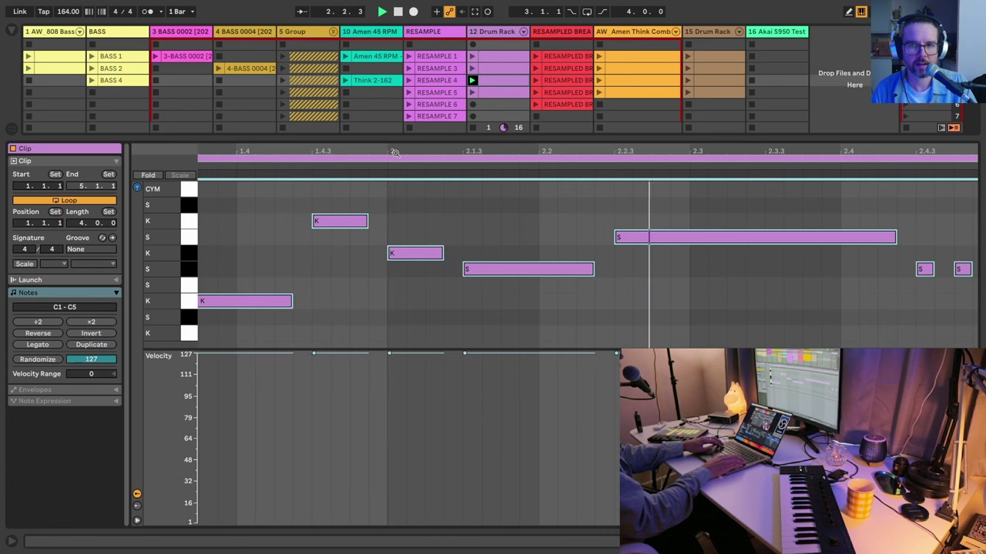
pyautogui.press('z')
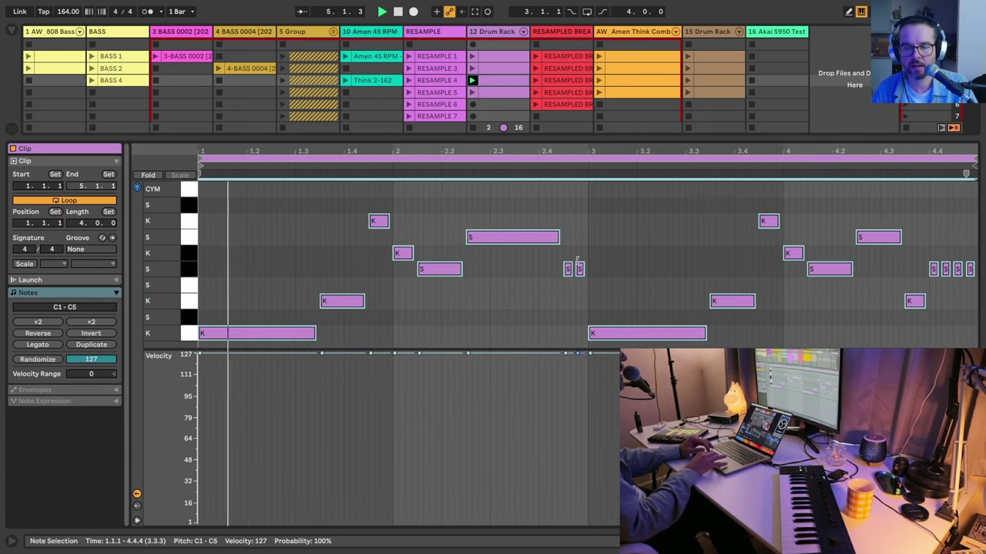
pyautogui.hotkey('shift', 'Tab')
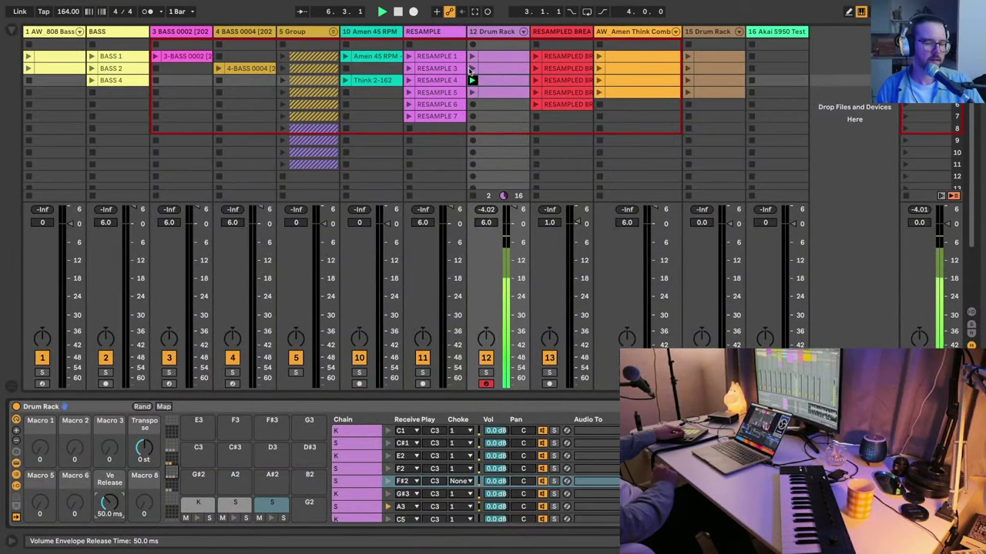
pyautogui.press('Down')
pyautogui.click(471, 68)
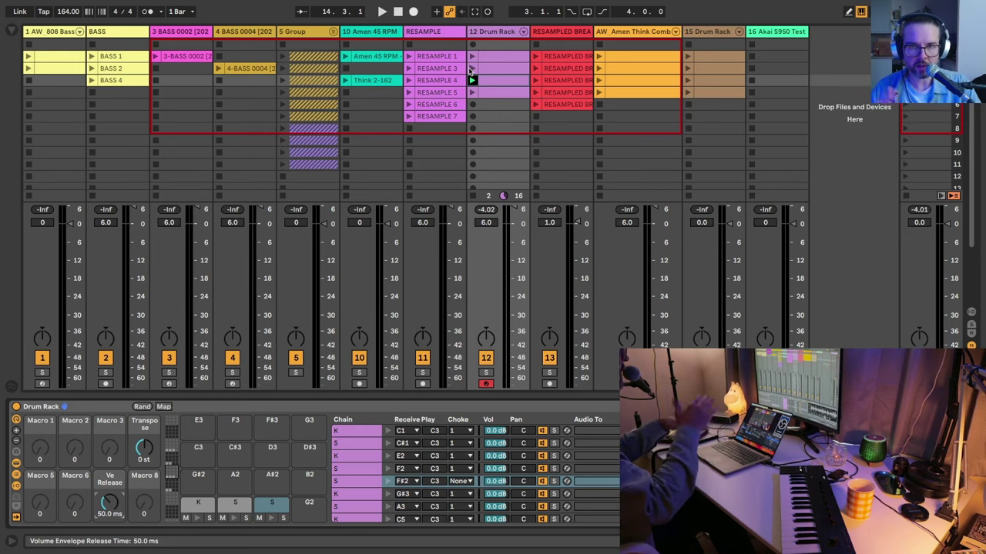
# Select the 808 Bass track and arm it for recording.
pyautogui.click(100, 32)
pyautogui.click(179, 33)
pyautogui.click(100, 32)
pyautogui.click(46, 31)
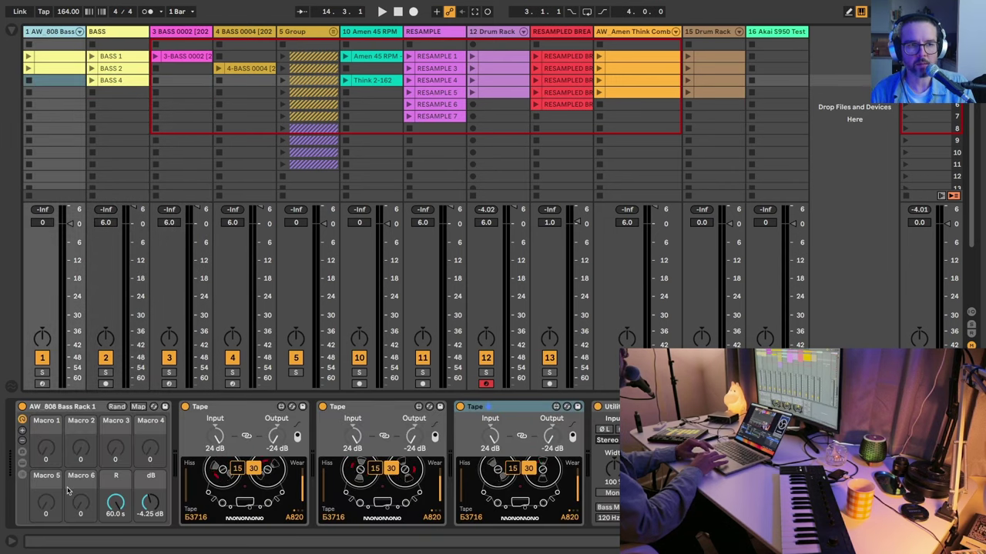
pyautogui.click(77, 137)
# Group the three Tape effects into a rack and lower its volume to -8.79 dB.
pyautogui.click(202, 406)
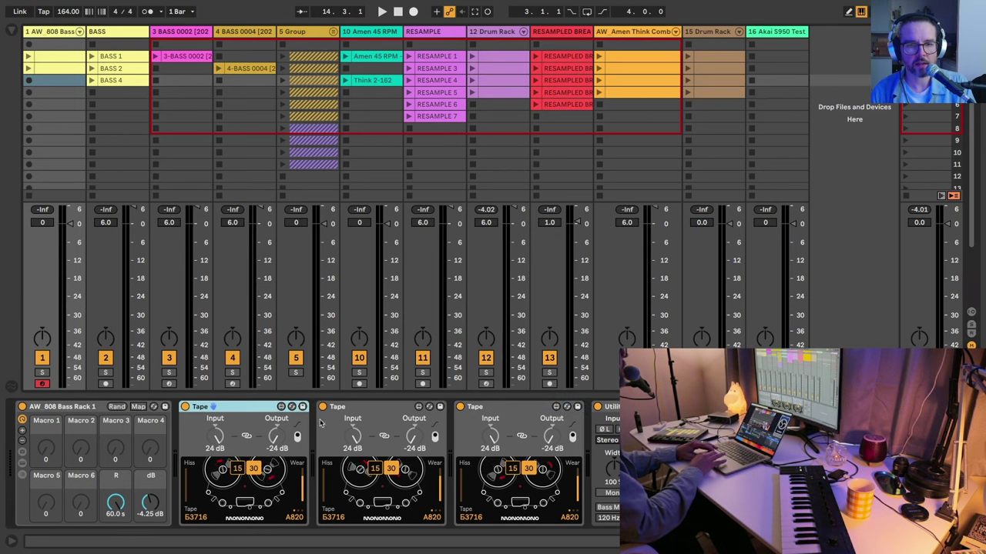
pyautogui.hotkey('ctrl', 'g')
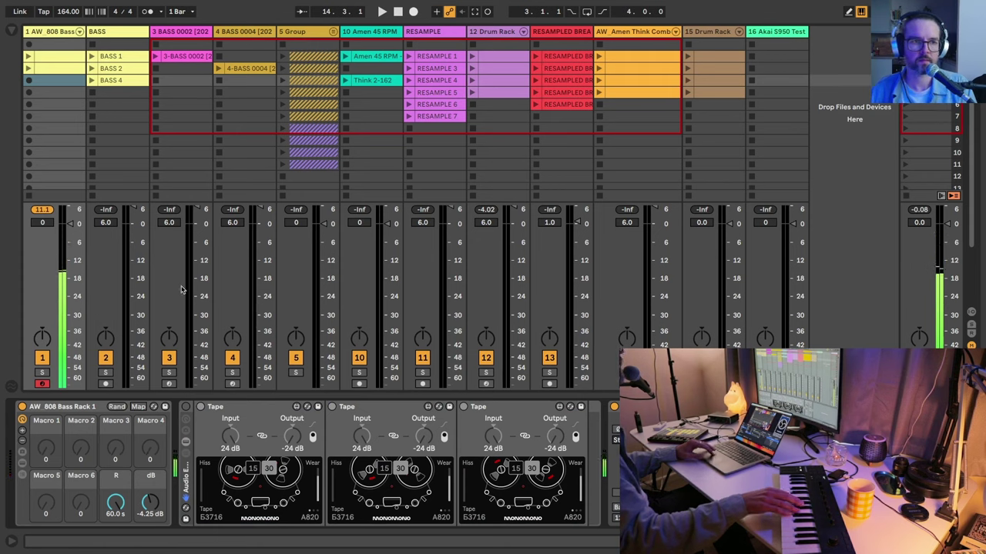
pyautogui.moveTo(150, 502); pyautogui.dragTo(150, 531)
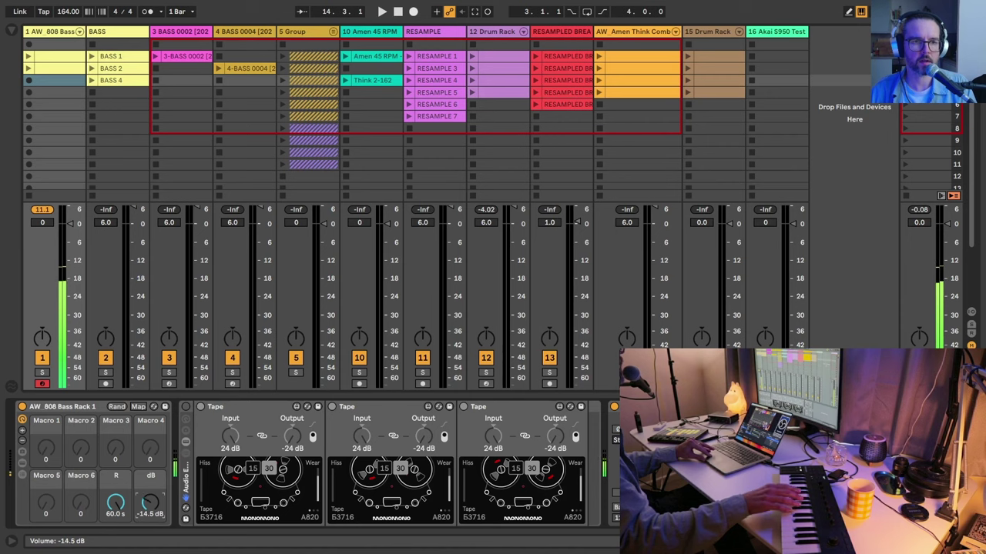
pyautogui.moveTo(150, 505)
pyautogui.mouseDown()
pyautogui.moveTo(151, 485)
pyautogui.moveTo(150, 524)
pyautogui.mouseUp()
# Move the 808 Bass track's second clip down to slot 3 and launch it.
pyautogui.doubleClick(28, 68)
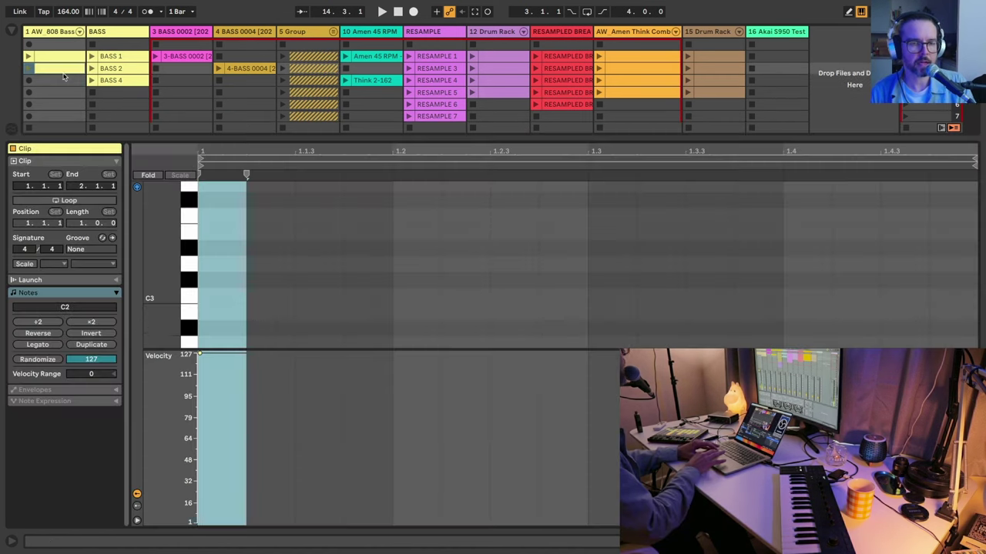
pyautogui.scroll(-2, 246, 278)
pyautogui.hotkey('shift', 'Tab')
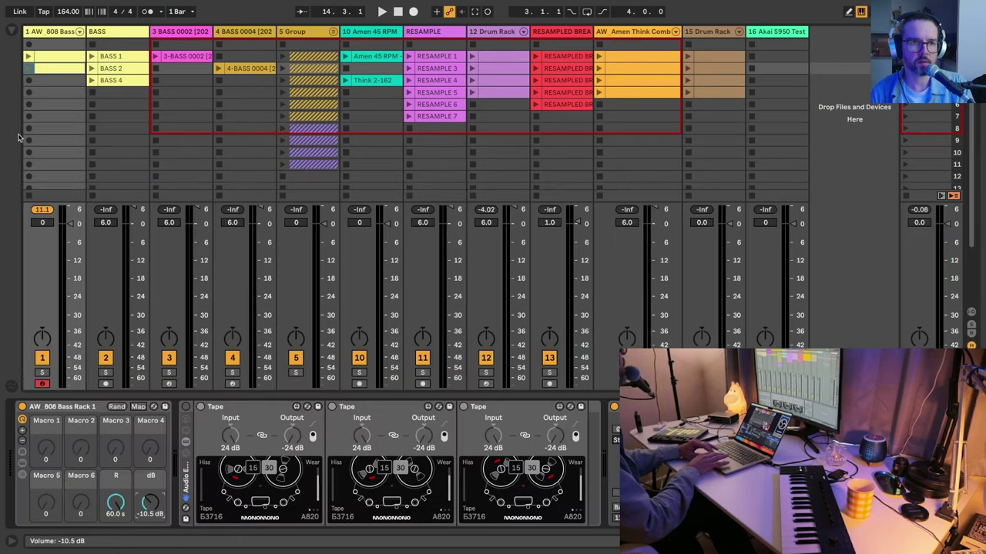
pyautogui.moveTo(48, 71); pyautogui.dragTo(48, 82)
pyautogui.click(29, 80)
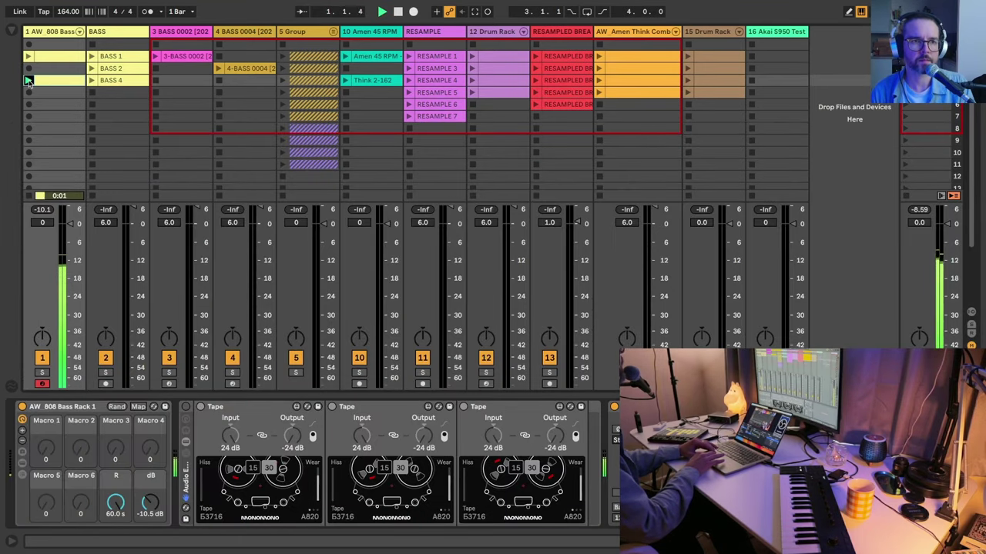
pyautogui.hotkey('shift', 'Tab')
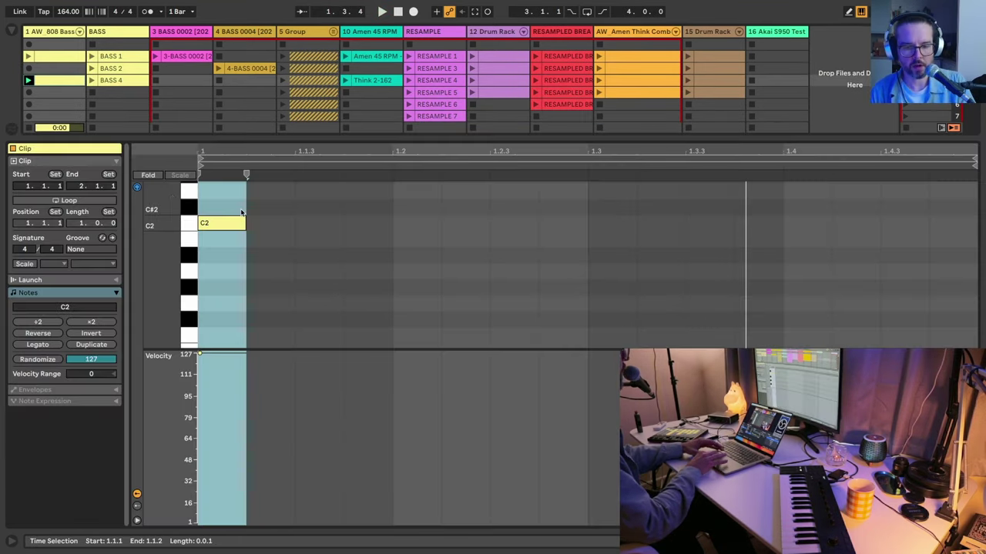
# Clear the note time selection and toggle a setting on the first Tape effect.
pyautogui.click(237, 209)
pyautogui.scroll(1, 236, 266)
pyautogui.hotkey('shift', 'Tab')
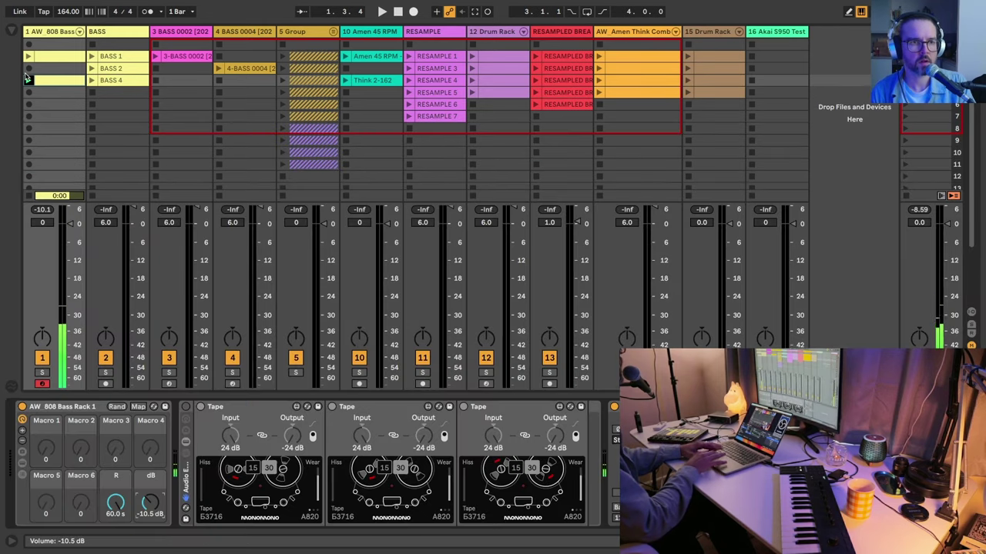
pyautogui.click(231, 407)
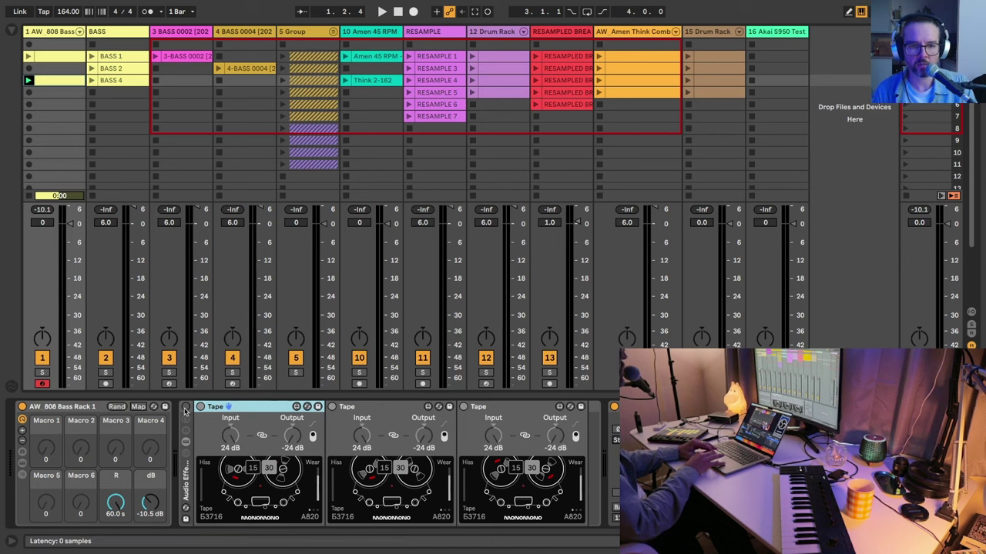
pyautogui.click(185, 409)
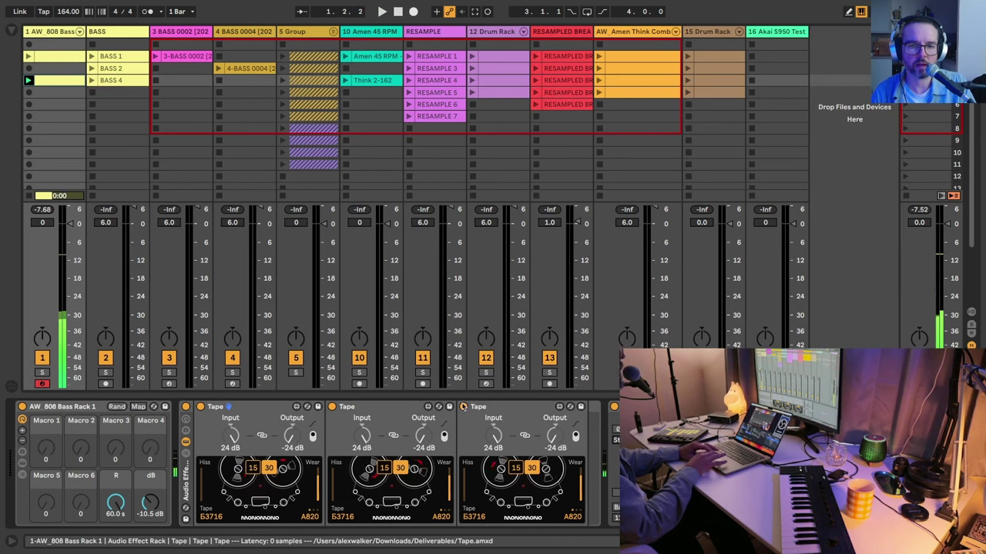
# Bypass Tapes 2–3, set the first Tape to speed 15 with a new machine model, and duplicate it.
pyautogui.click(463, 407)
pyautogui.click(331, 406)
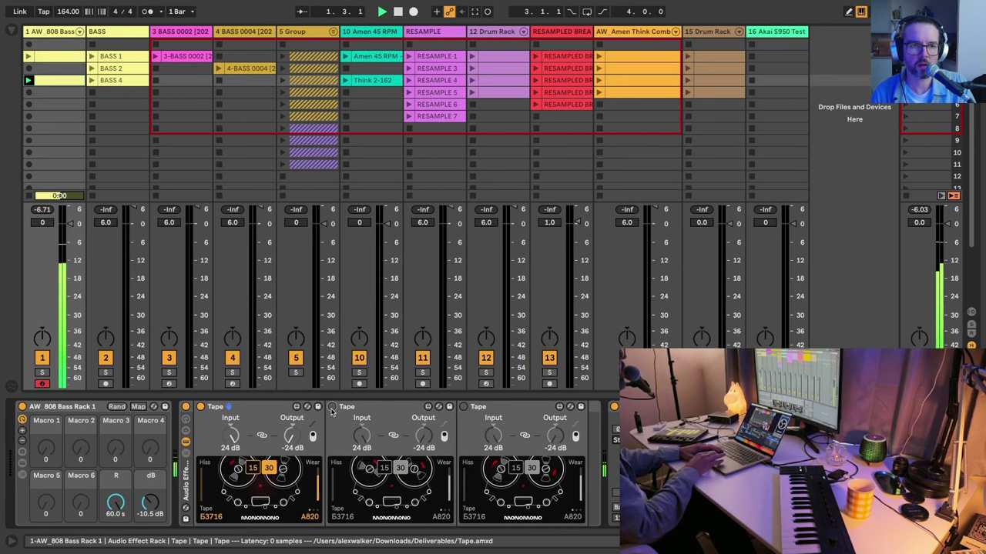
pyautogui.press('space')
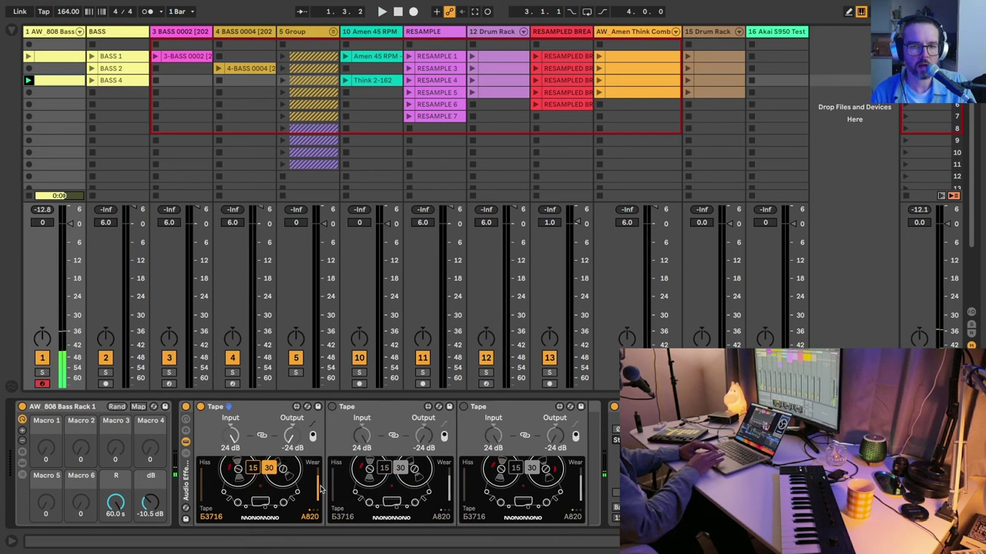
pyautogui.click(254, 467)
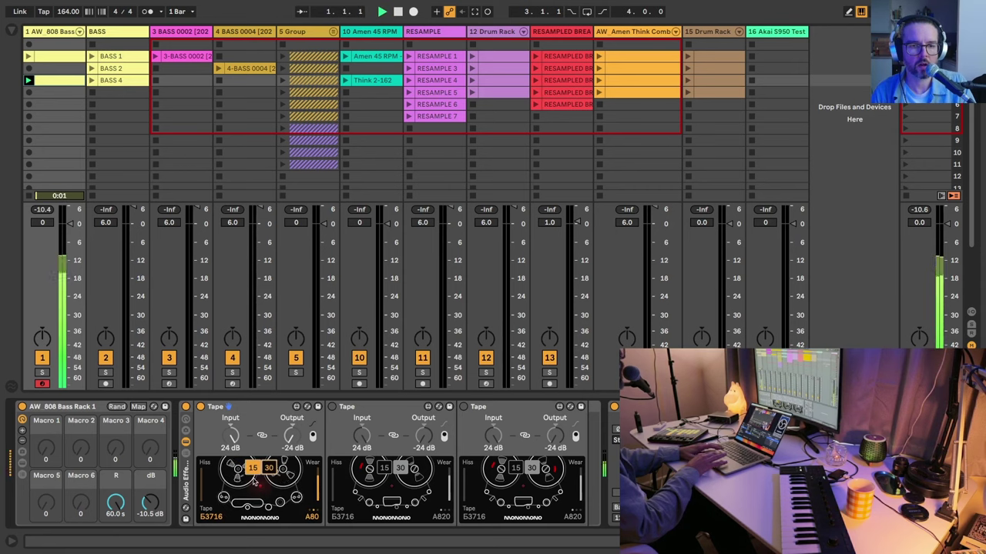
pyautogui.click(311, 518)
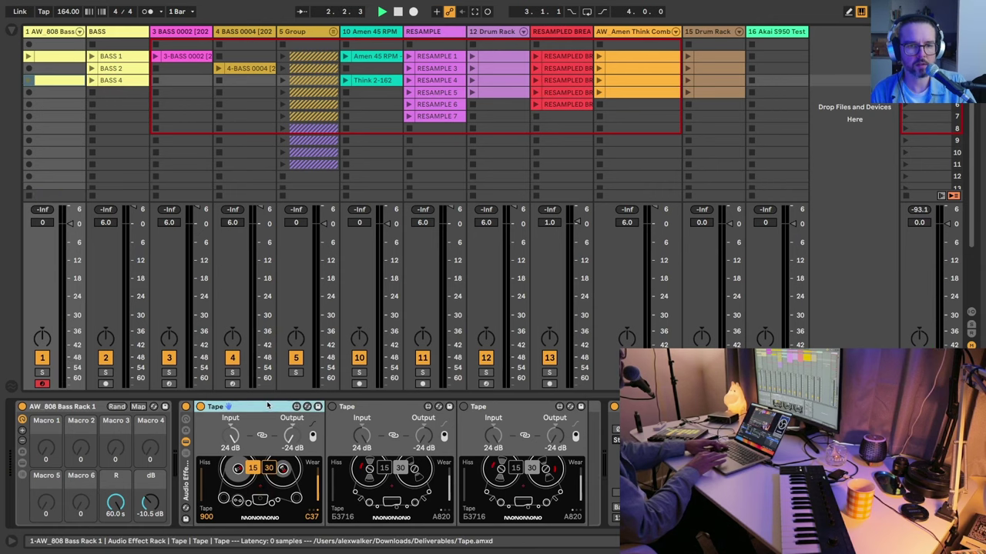
pyautogui.hotkey('ctrl', 'd')
pyautogui.hotkey('ctrl', 'd')
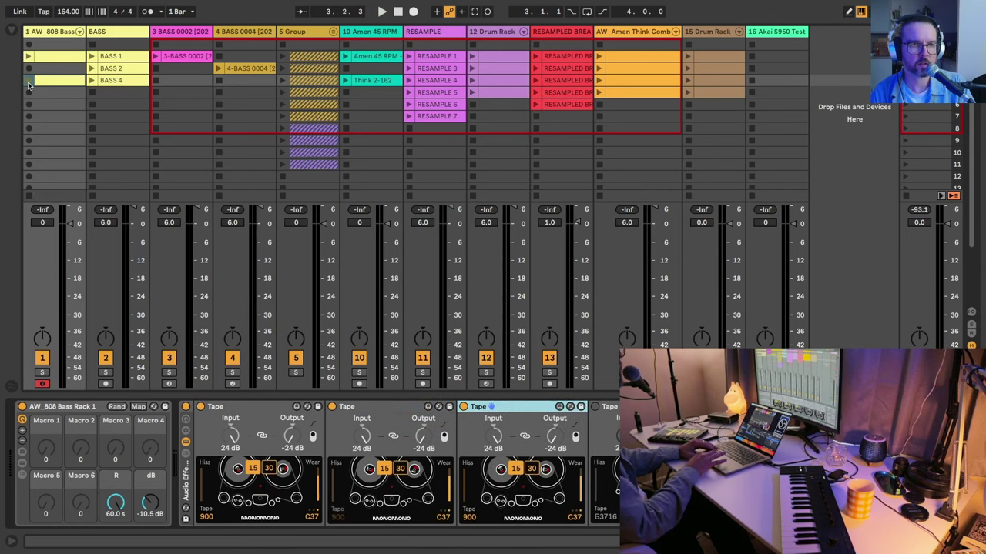
# Arm the BASS track and record the 808's third clip into BASS 5.
pyautogui.click(27, 82)
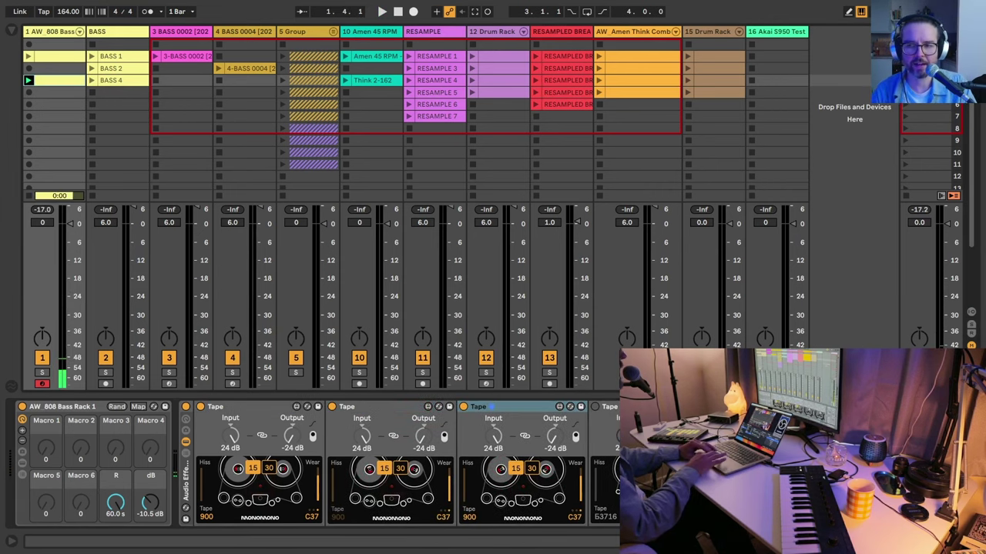
pyautogui.click(105, 383)
pyautogui.hotkey('shift', 'F9')
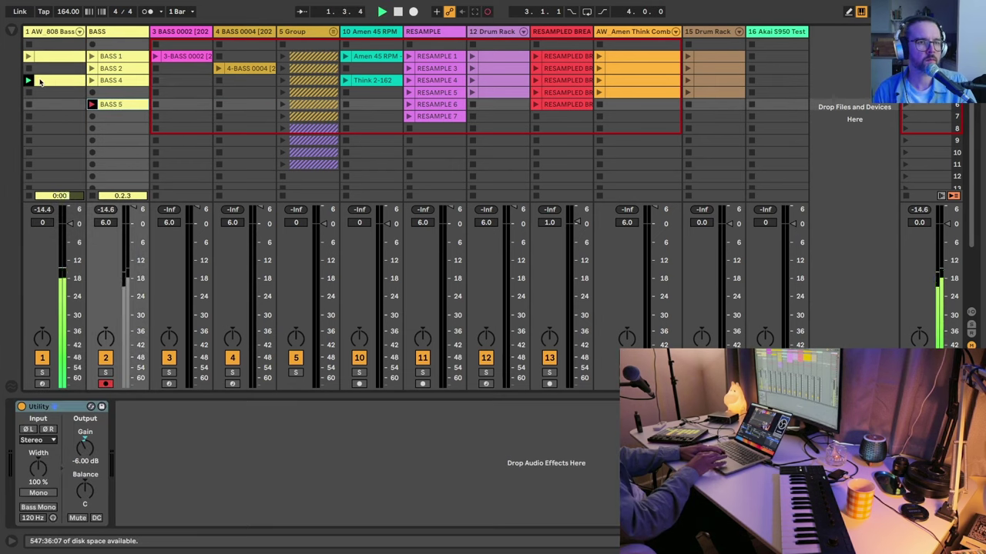
# Set the first Tape to tape type 456 and the second Tape to the A820 model.
pyautogui.click(31, 29)
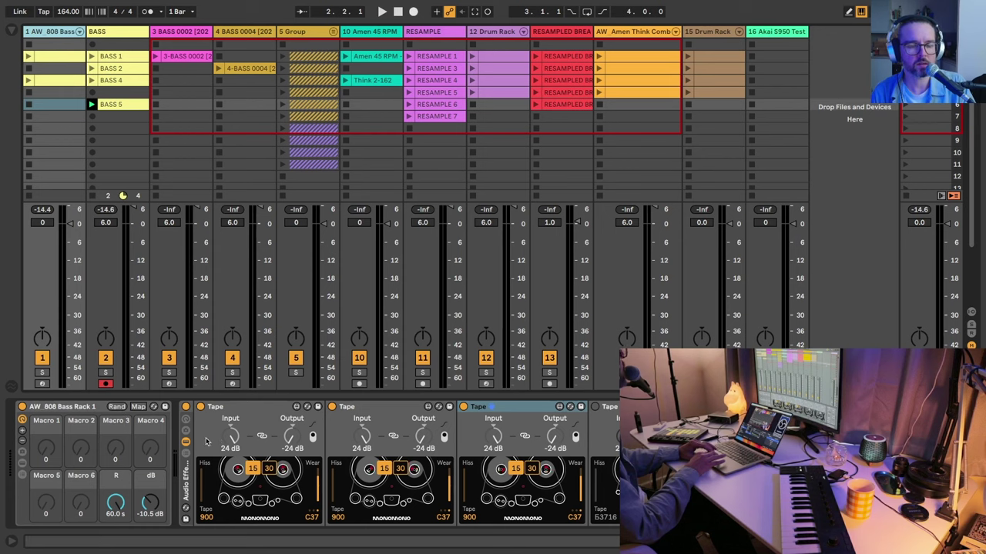
pyautogui.click(313, 437)
pyautogui.click(311, 517)
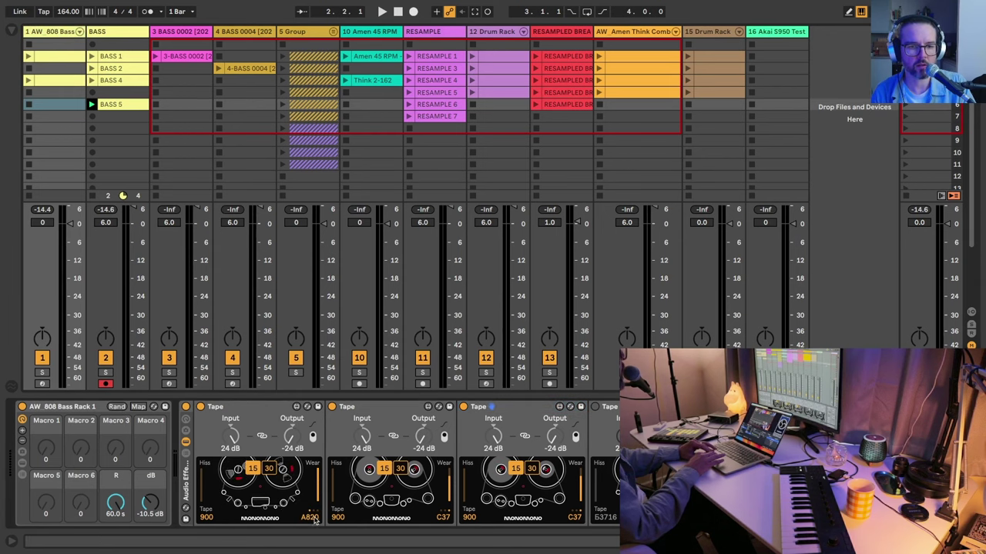
pyautogui.click(206, 518)
pyautogui.click(338, 518)
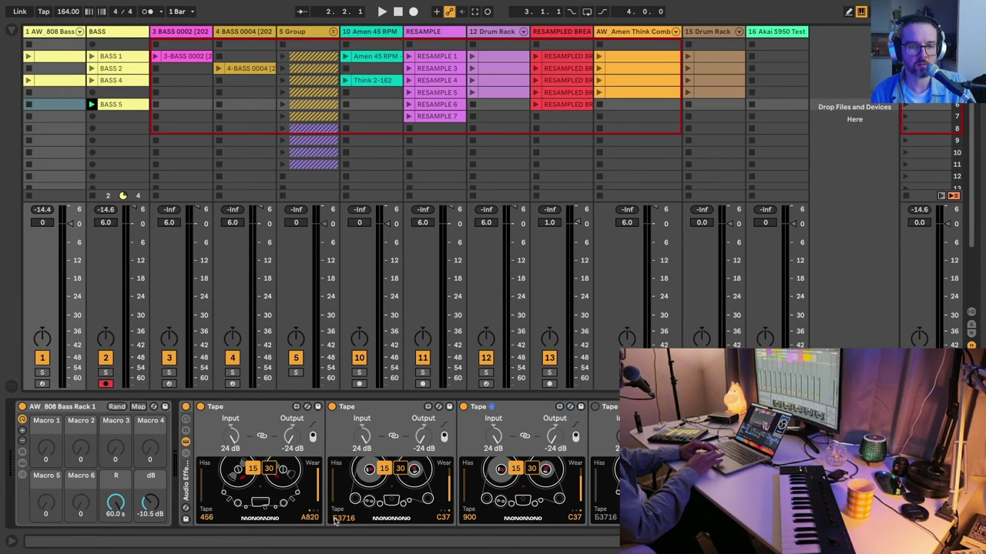
pyautogui.click(444, 519)
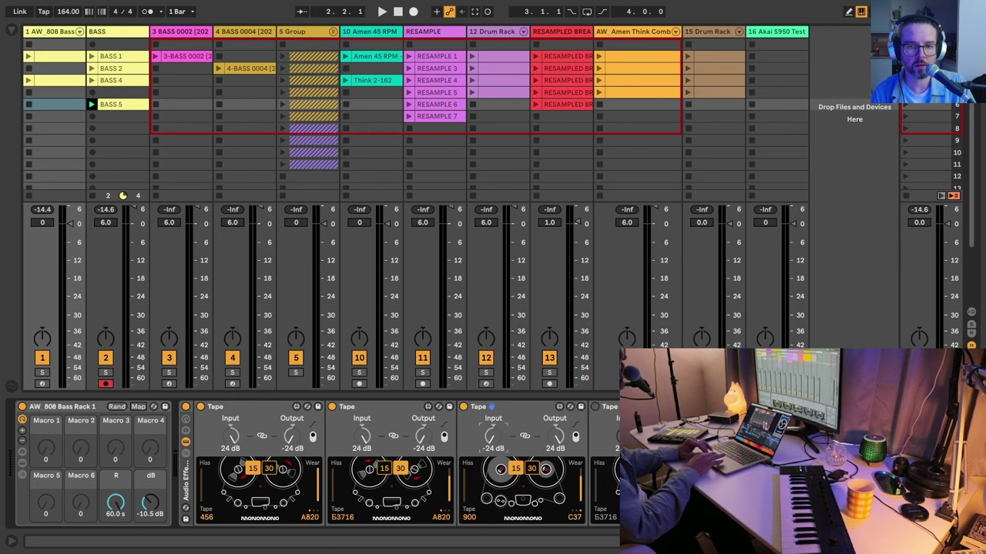
# Relaunch the 808's third clip and turn off the second and third Tapes' output options.
pyautogui.press('space')
pyautogui.press('Up')
pyautogui.press('Up')
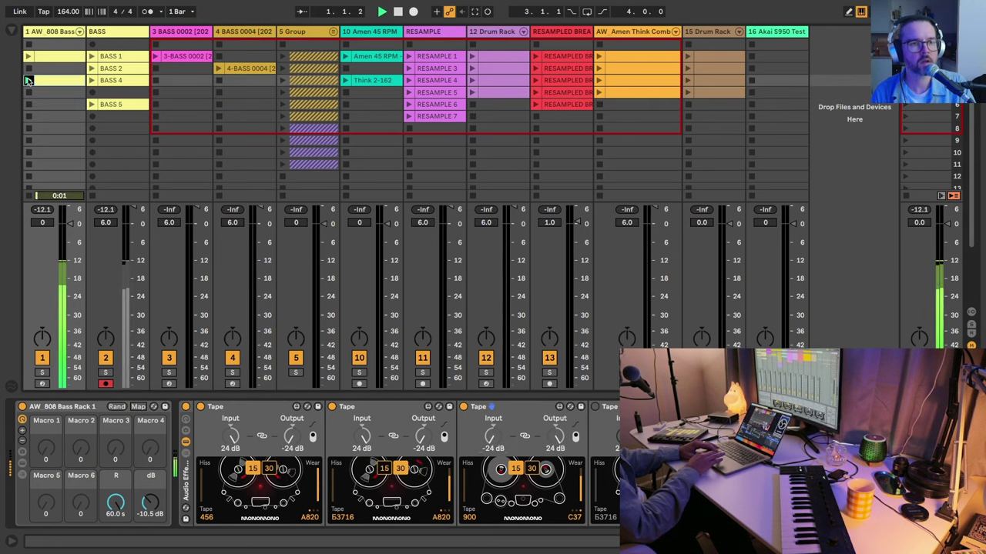
pyautogui.press('Return')
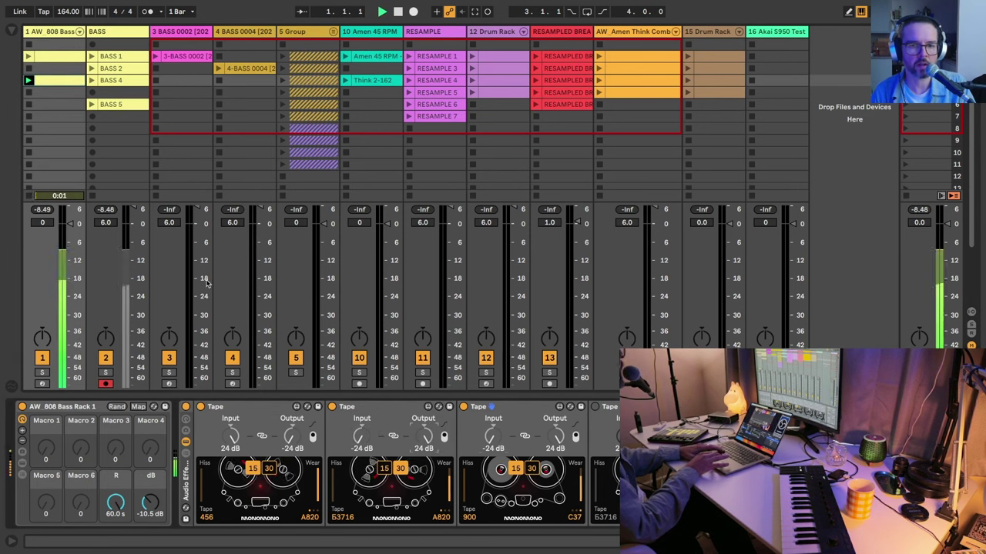
pyautogui.click(443, 437)
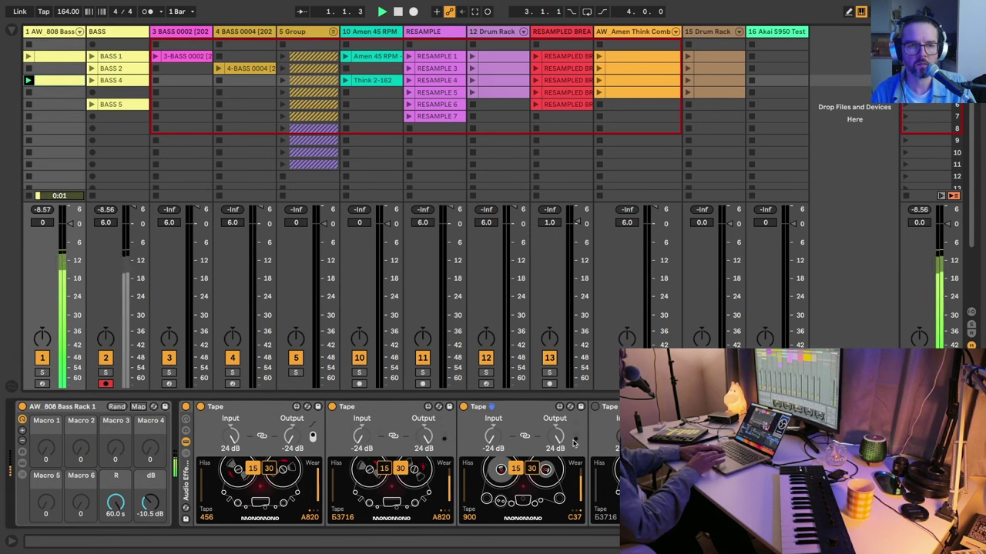
pyautogui.click(573, 439)
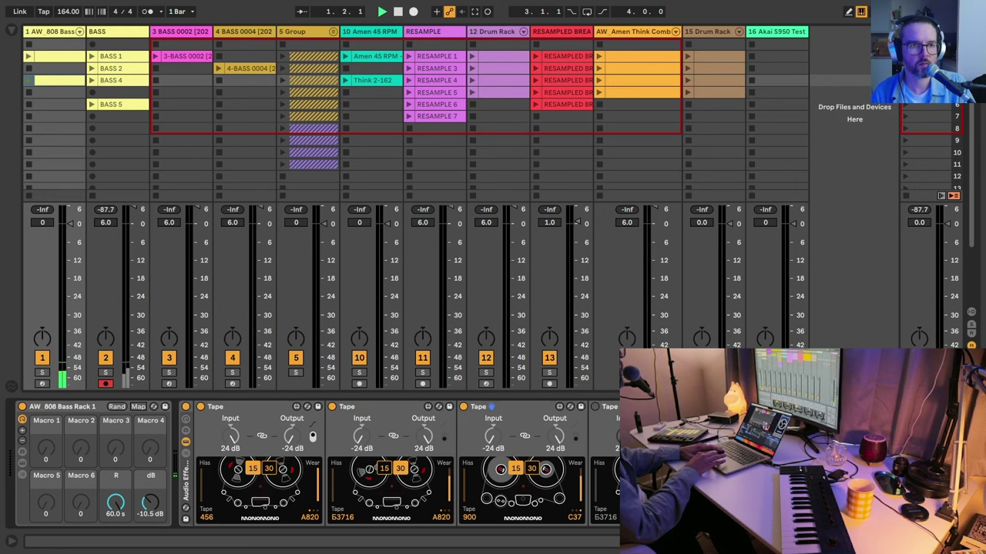
# Record BASS 7 on the BASS track and select each of the three Tape effects.
pyautogui.click(92, 116)
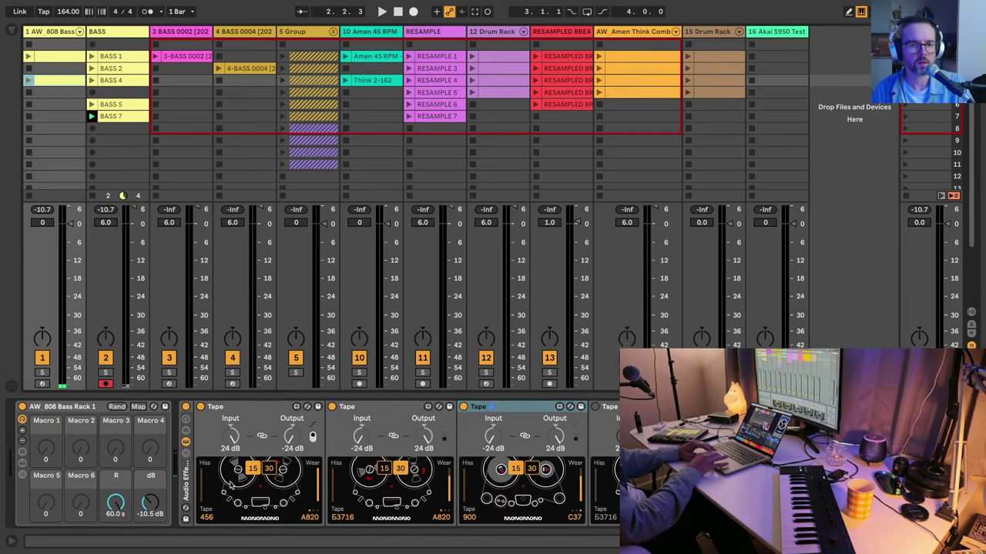
pyautogui.click(231, 408)
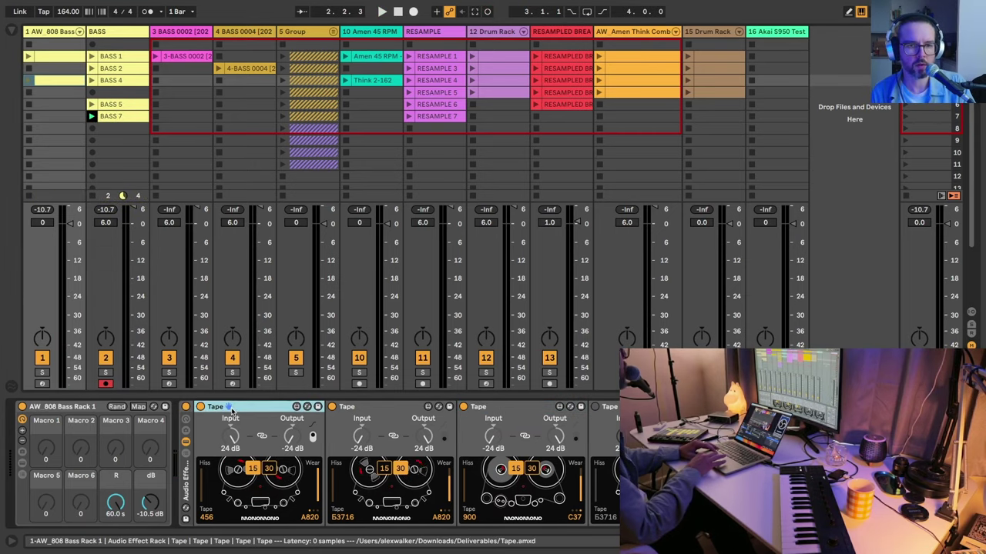
pyautogui.click(369, 406)
pyautogui.click(539, 475)
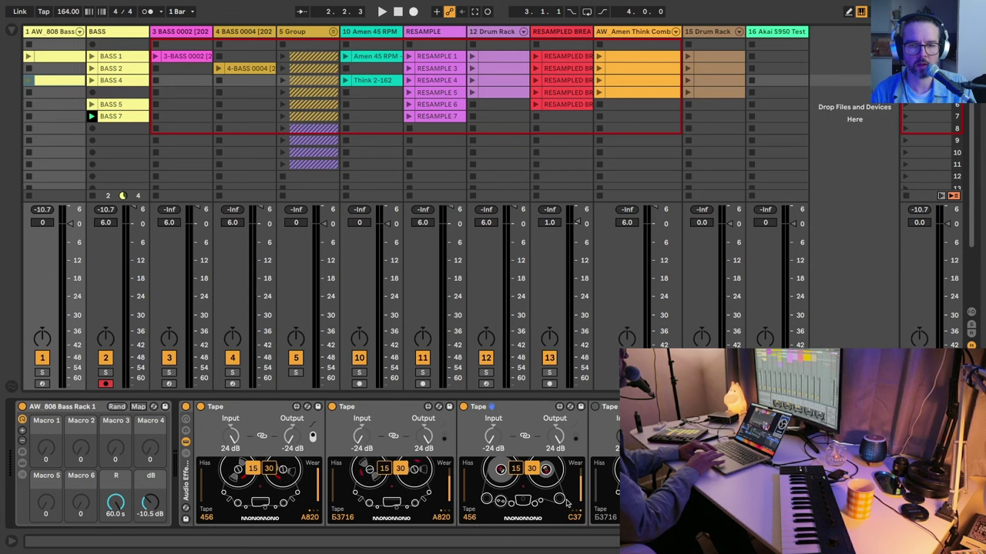
pyautogui.click(495, 408)
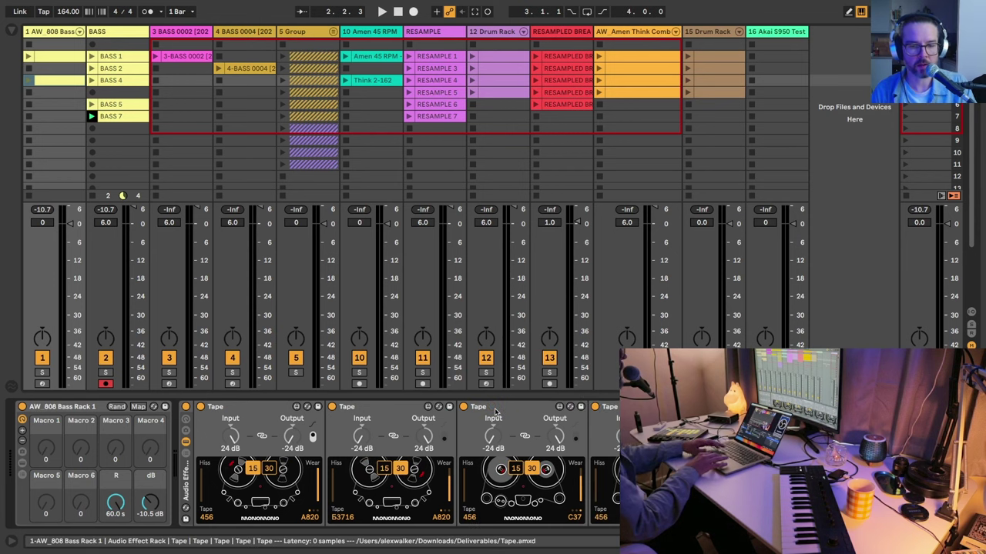
# Relaunch the 808 clip, lower the first Tape's input, raise its output, and select the next empty slot.
pyautogui.click(28, 79)
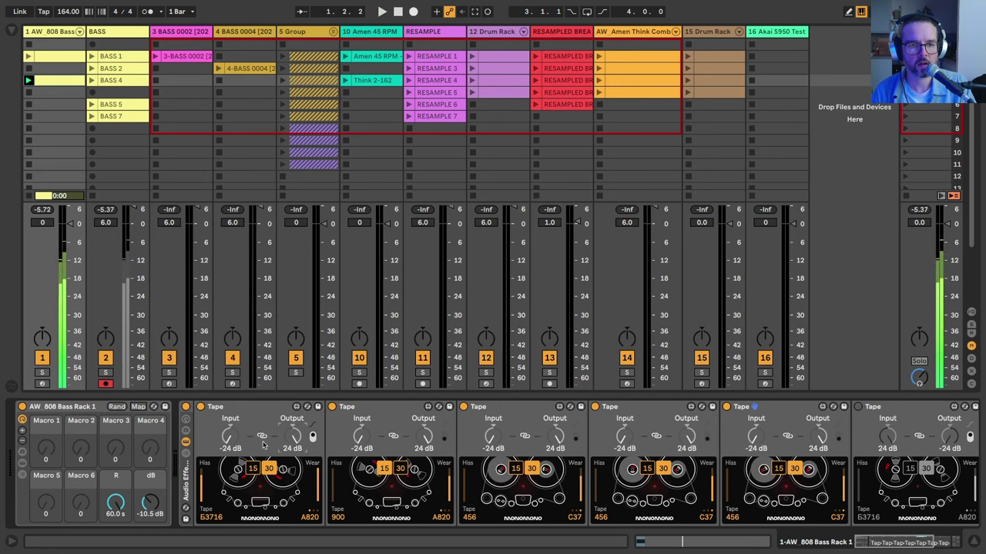
pyautogui.moveTo(295, 437); pyautogui.dragTo(294, 485)
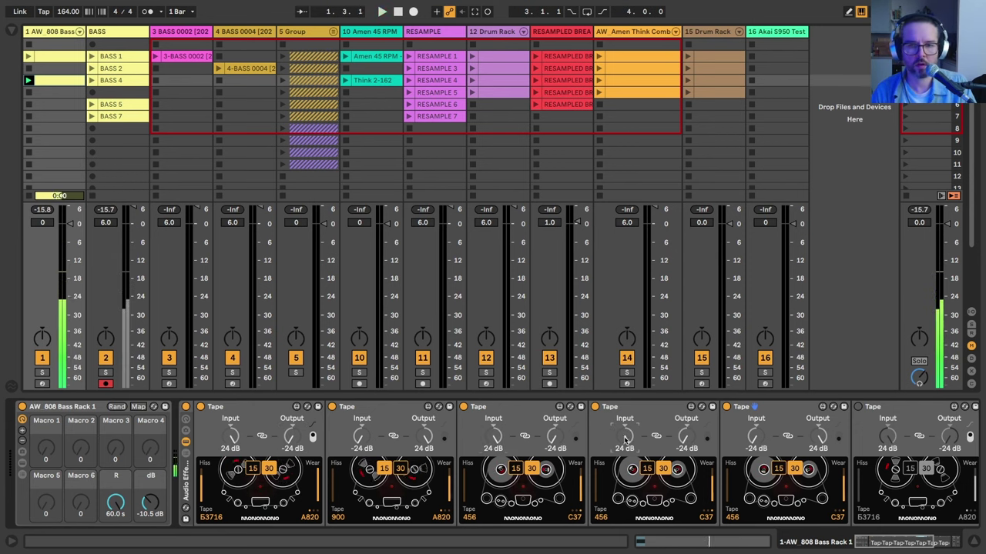
pyautogui.hscroll(2, 731, 438)
pyautogui.hscroll(2, 731, 437)
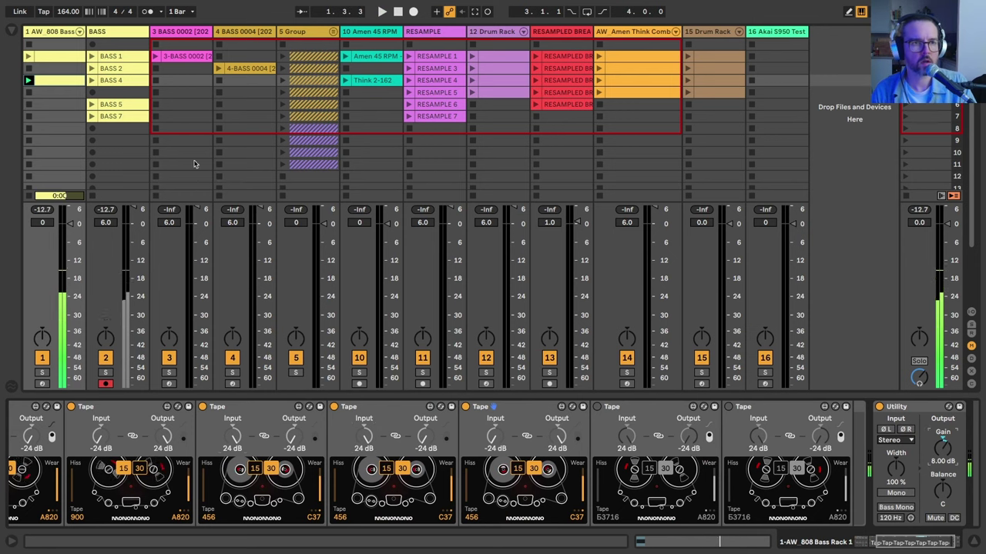
pyautogui.click(90, 130)
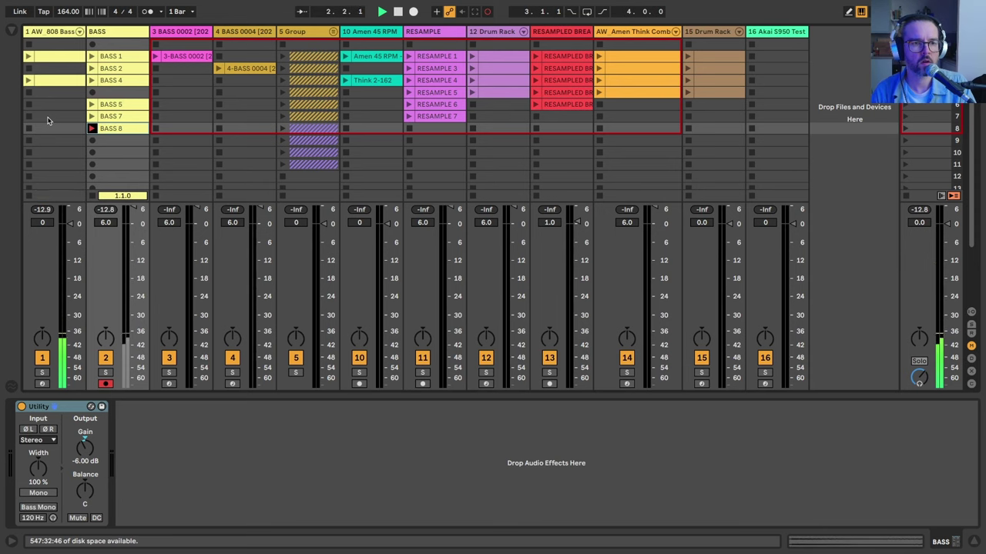
# Insert two MIDI tracks, load the BASS 8 sample onto one, and arm it.
pyautogui.click(102, 33)
pyautogui.hotkey('ctrl', 'shift', 't')
pyautogui.hotkey('ctrl', 'shift', 't')
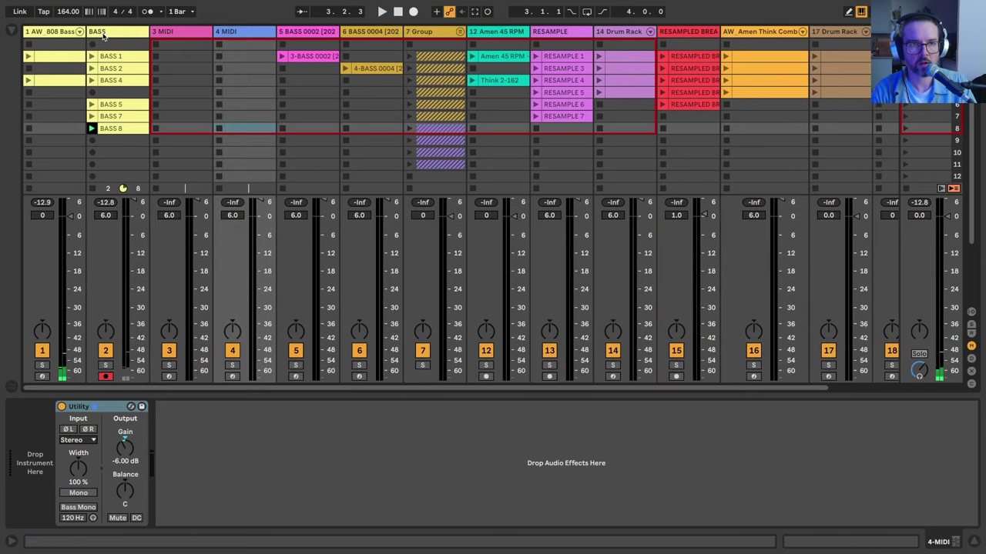
pyautogui.hotkey('ctrl', 'shift', 't')
pyautogui.click(102, 33)
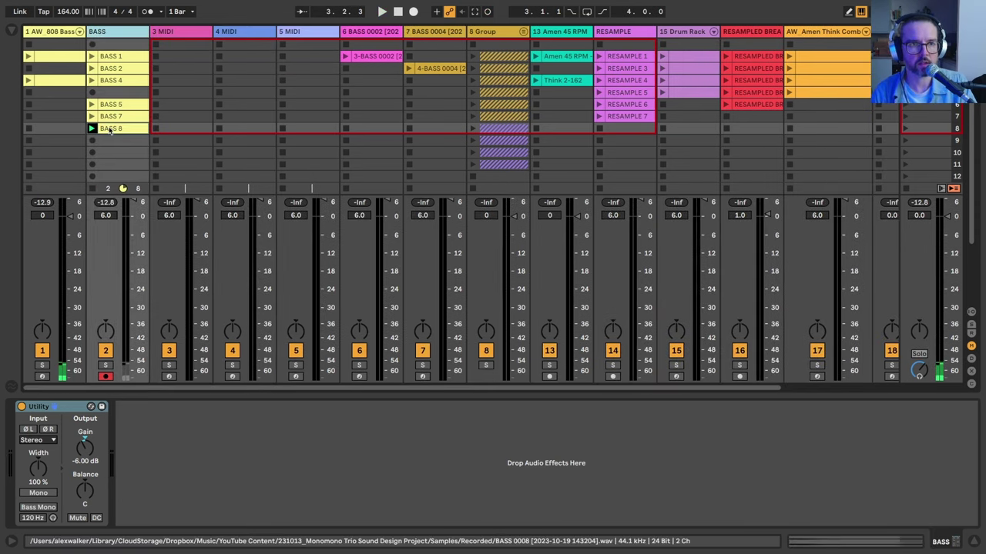
pyautogui.click(111, 129)
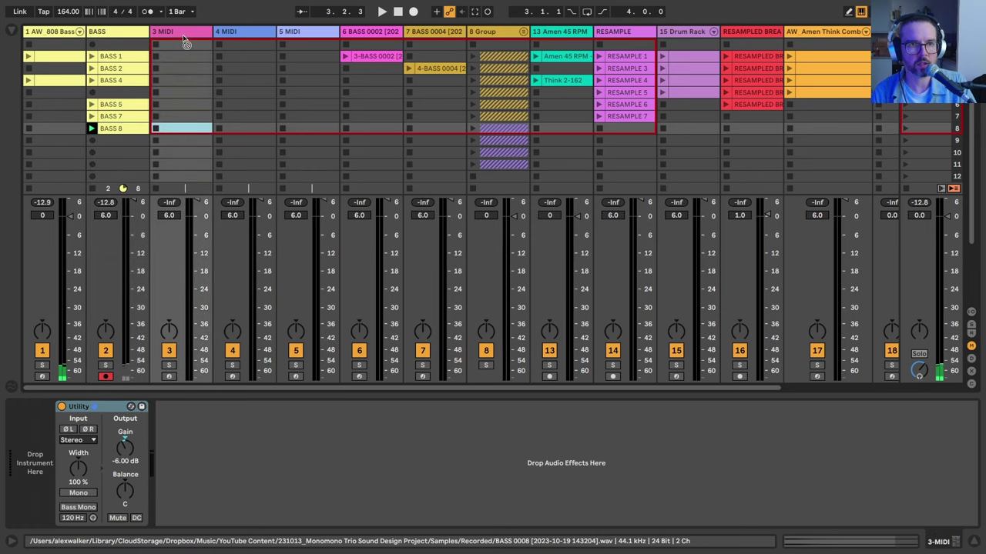
pyautogui.moveTo(13, 478); pyautogui.dragTo(181, 128)
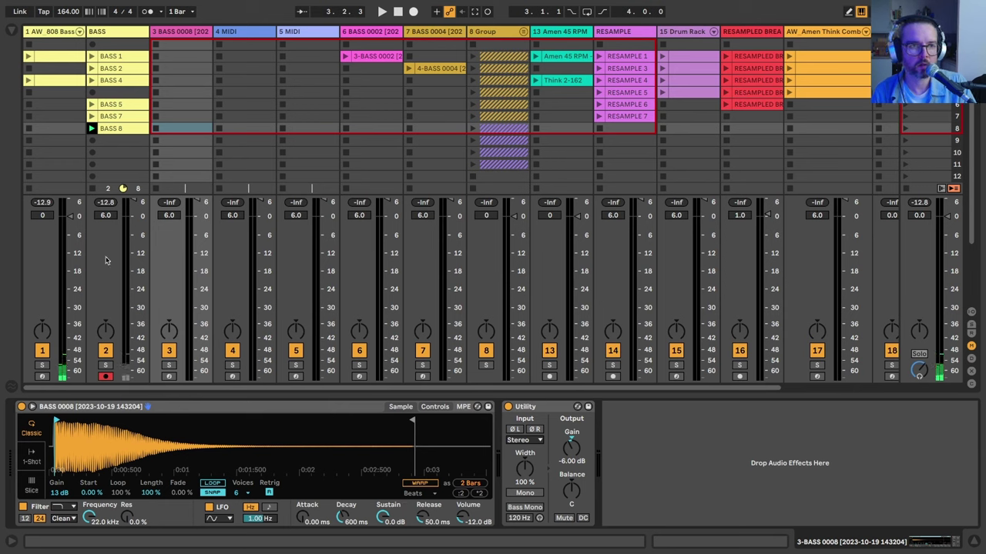
pyautogui.click(168, 377)
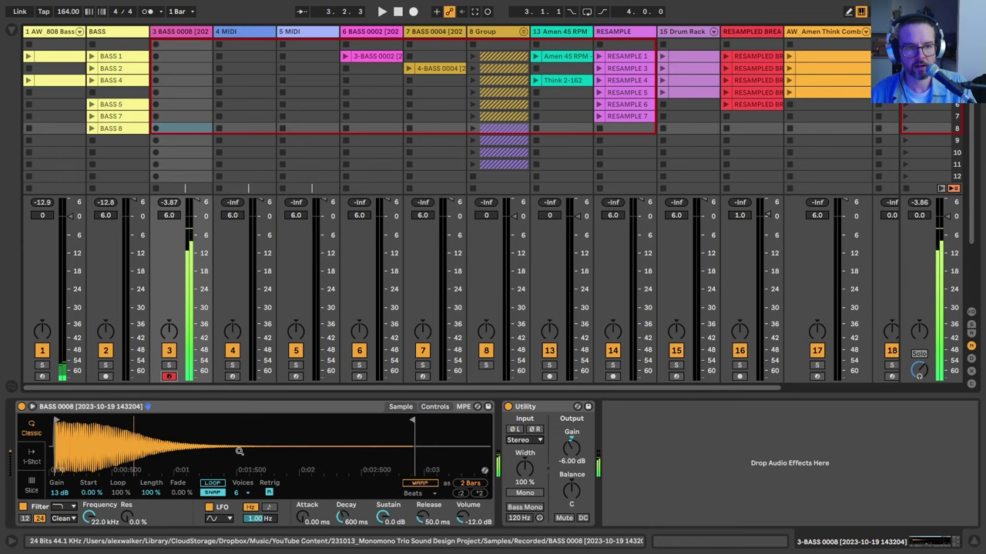
# Hide the sends and show the mixer volume faders and meters.
pyautogui.hotkey('ctrl', 'alt', 'm')
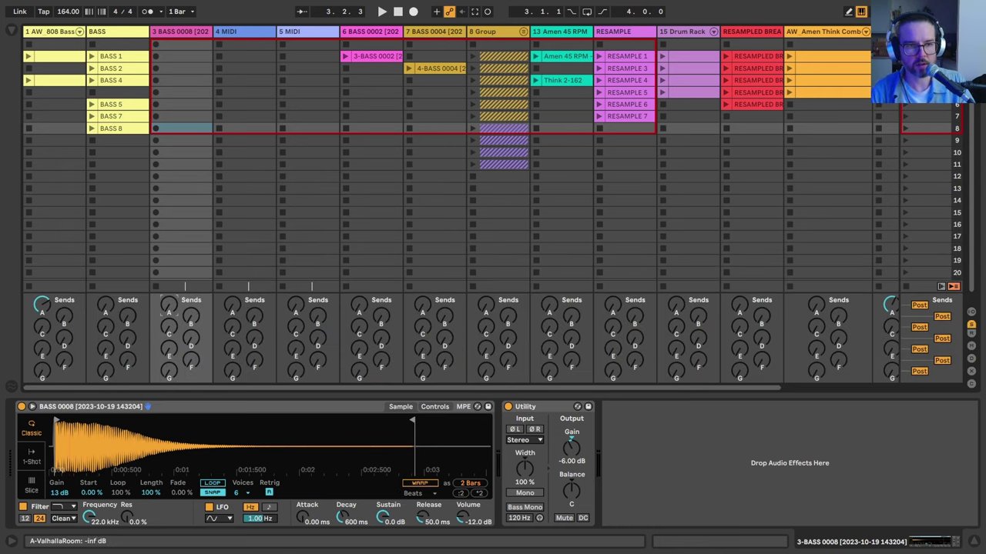
pyautogui.hotkey('ctrl', 'alt', 's')
pyautogui.hotkey('ctrl', 'alt', 'm')
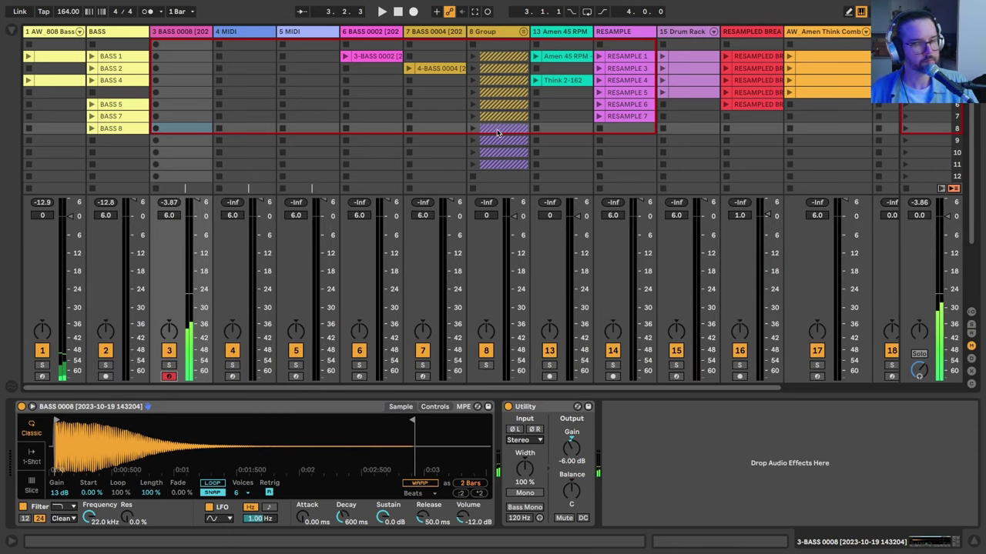
# Launch the second drum clip, stop, and record a new clip on the bass track.
pyautogui.click(662, 68)
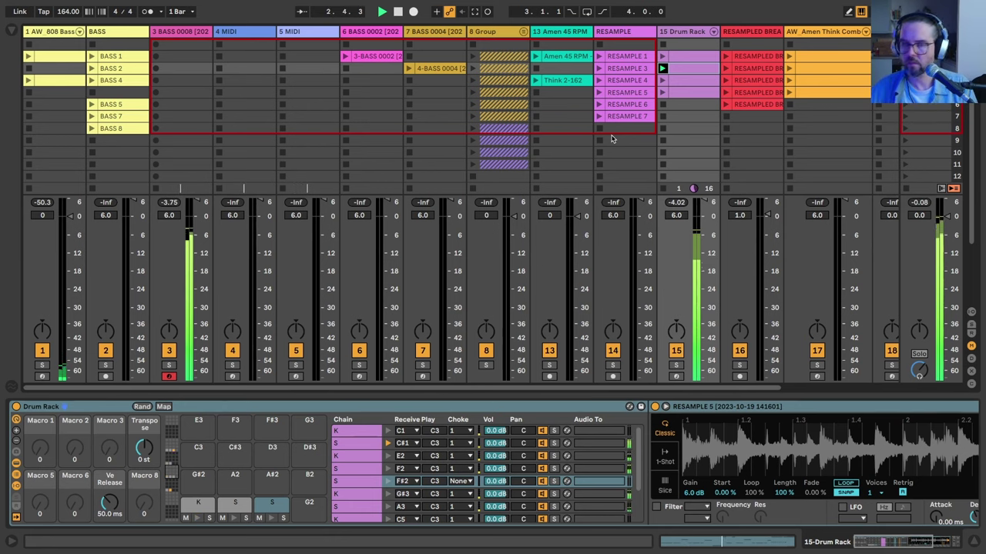
pyautogui.press('space')
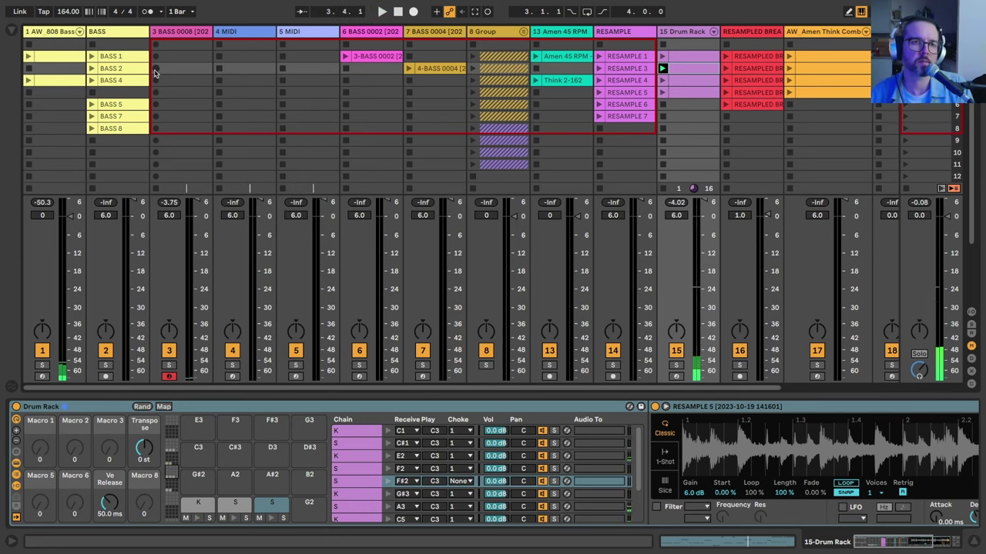
pyautogui.click(155, 69)
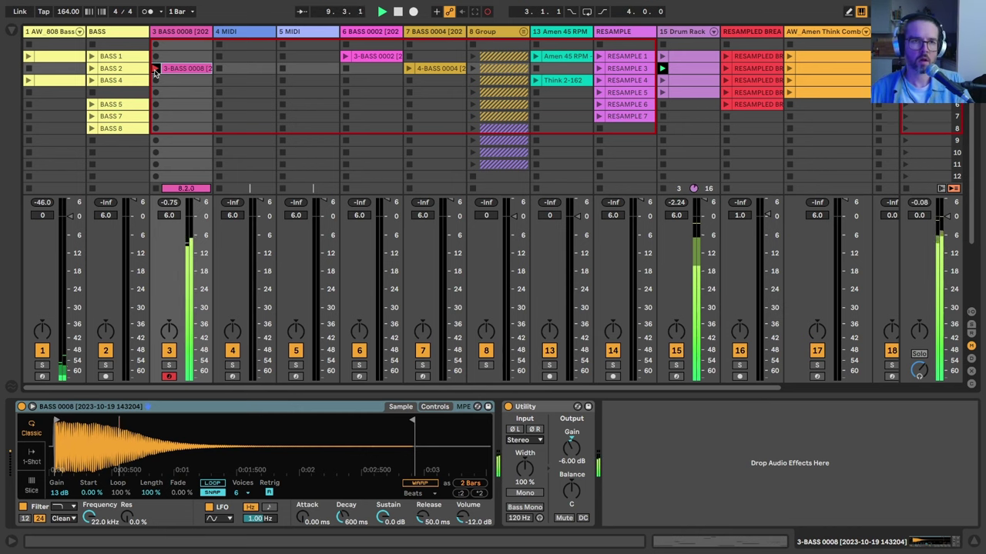
# Set the recorded bass clip's loop end to bar 9 and crop it.
pyautogui.doubleClick(173, 69)
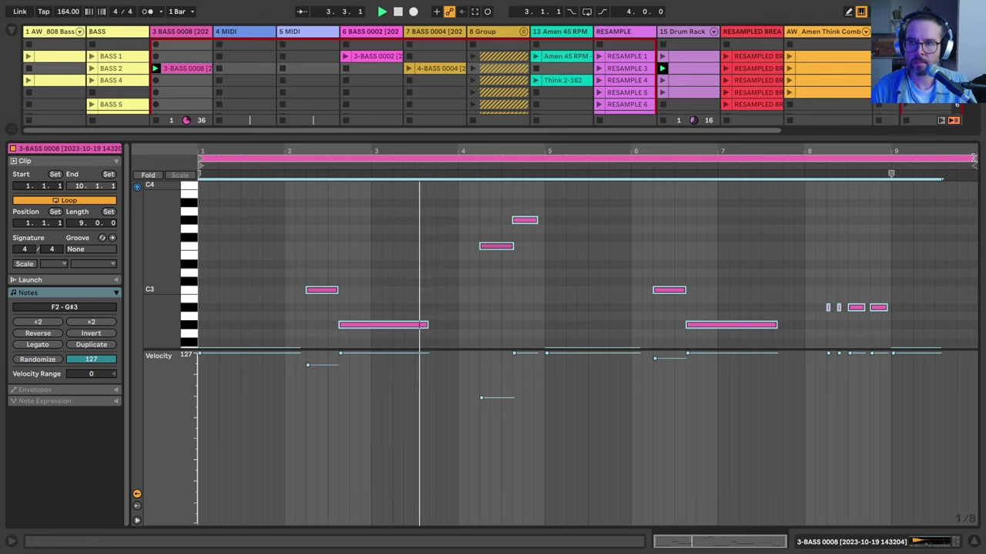
pyautogui.moveTo(973, 158); pyautogui.dragTo(891, 158)
pyautogui.rightClick(736, 239)
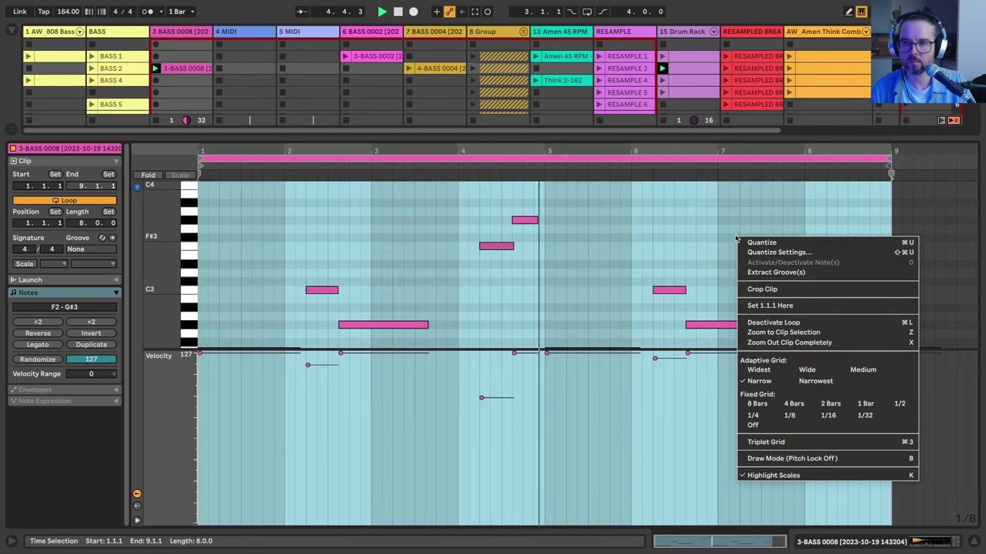
pyautogui.click(762, 289)
pyautogui.hotkey('shift', 'Tab')
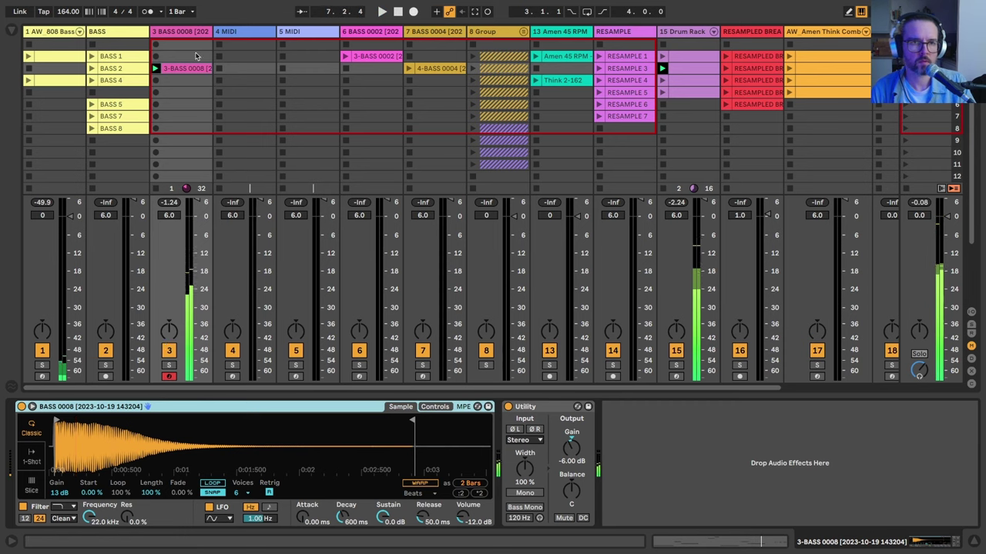
pyautogui.press('Right')
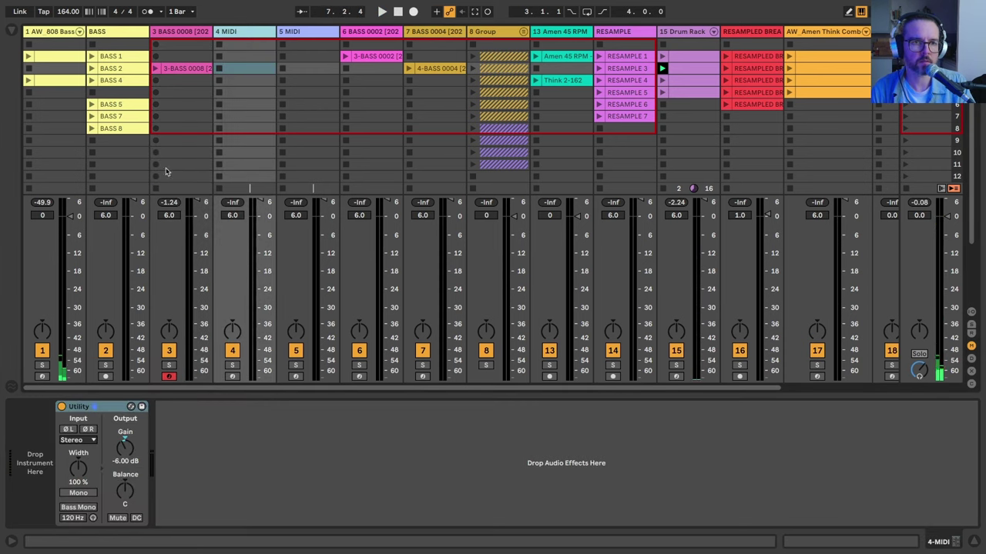
# Load the BASS 0005 sample onto track 4 and inspect its waveform.
pyautogui.moveTo(99, 104); pyautogui.dragTo(111, 137)
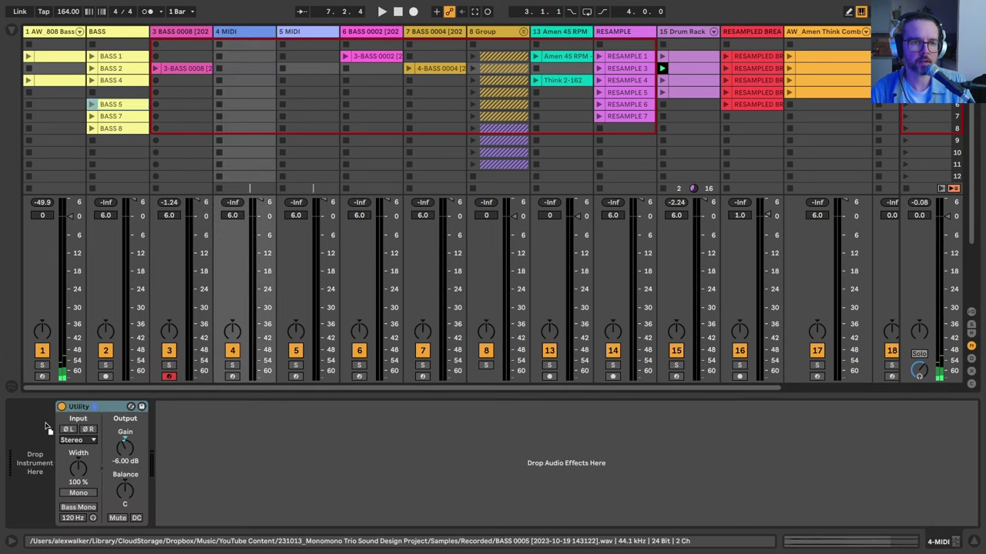
pyautogui.moveTo(42, 473); pyautogui.dragTo(43, 473)
pyautogui.moveTo(68, 420)
pyautogui.mouseDown()
pyautogui.moveTo(70, 434)
pyautogui.moveTo(88, 433)
pyautogui.mouseUp()
pyautogui.moveTo(345, 428); pyautogui.dragTo(345, 437)
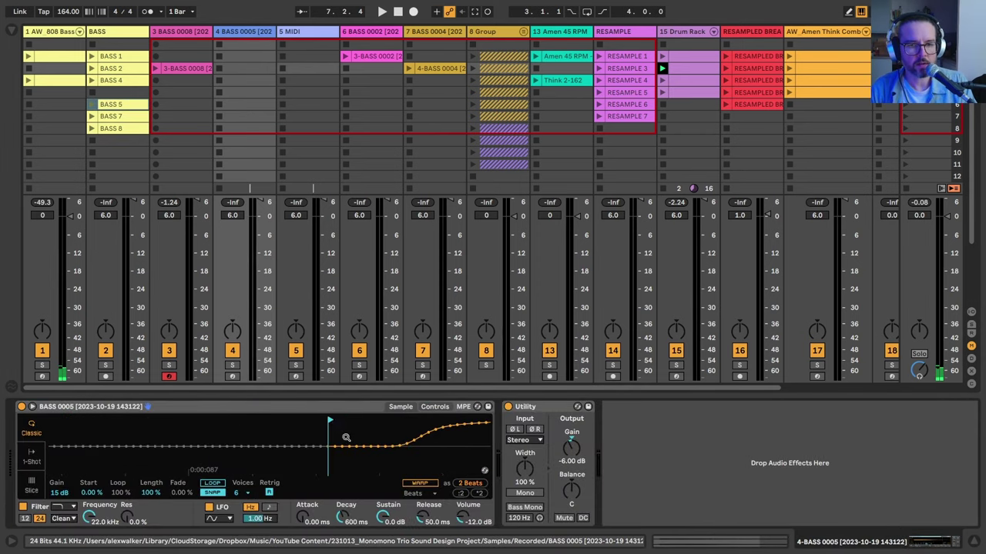
pyautogui.moveTo(54, 446); pyautogui.dragTo(54, 308)
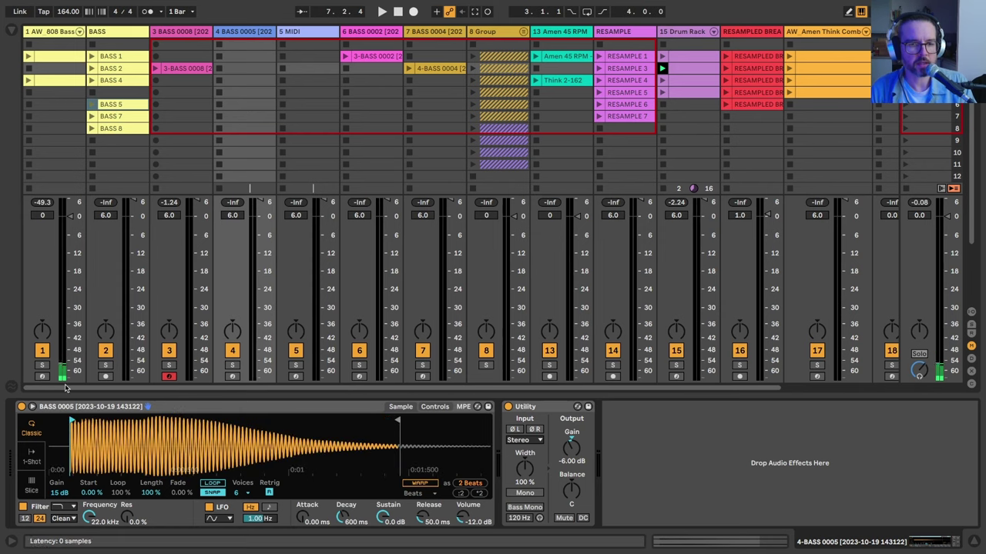
# Arm track 4, set its Simpler to 1 voice, and launch the 3-BASS 0008 clip.
pyautogui.click(245, 68)
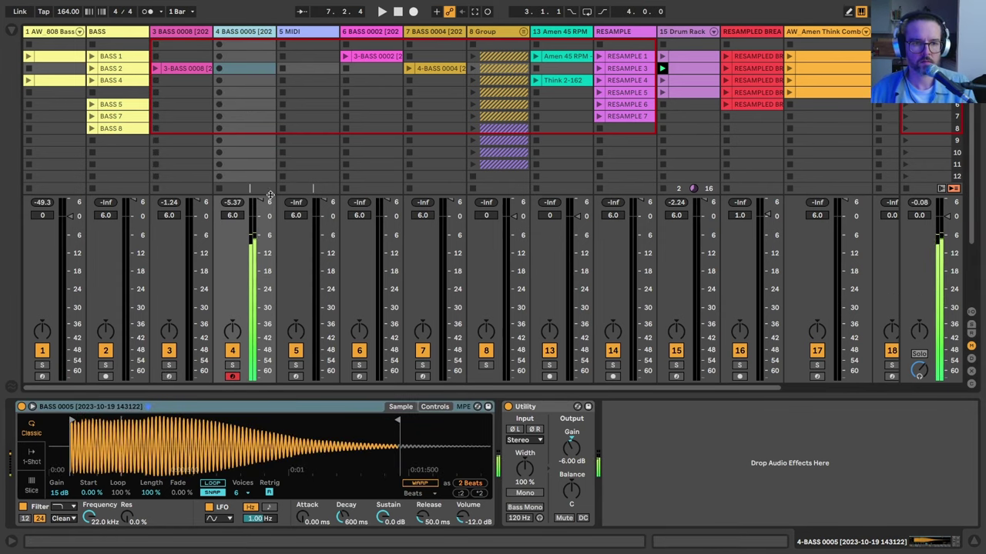
pyautogui.click(239, 493)
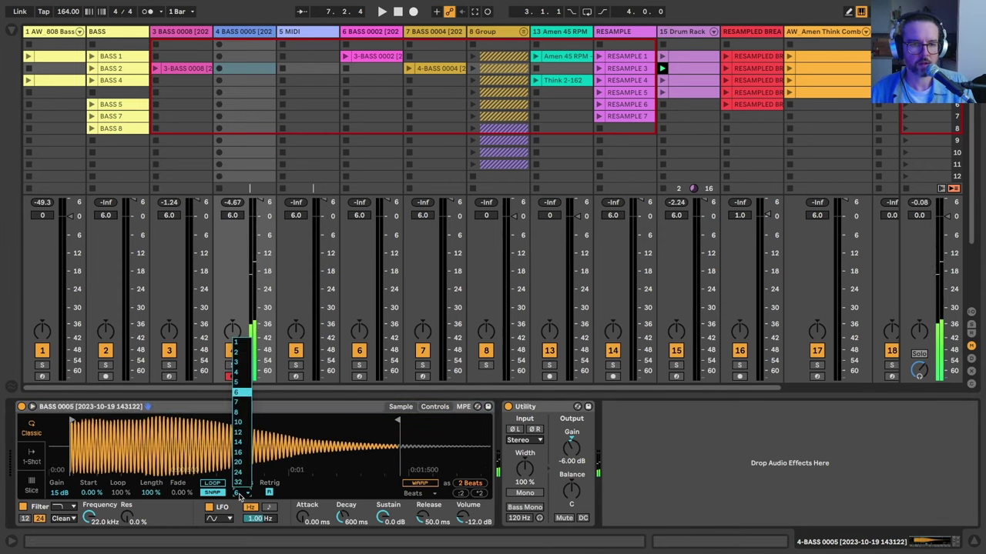
pyautogui.click(242, 346)
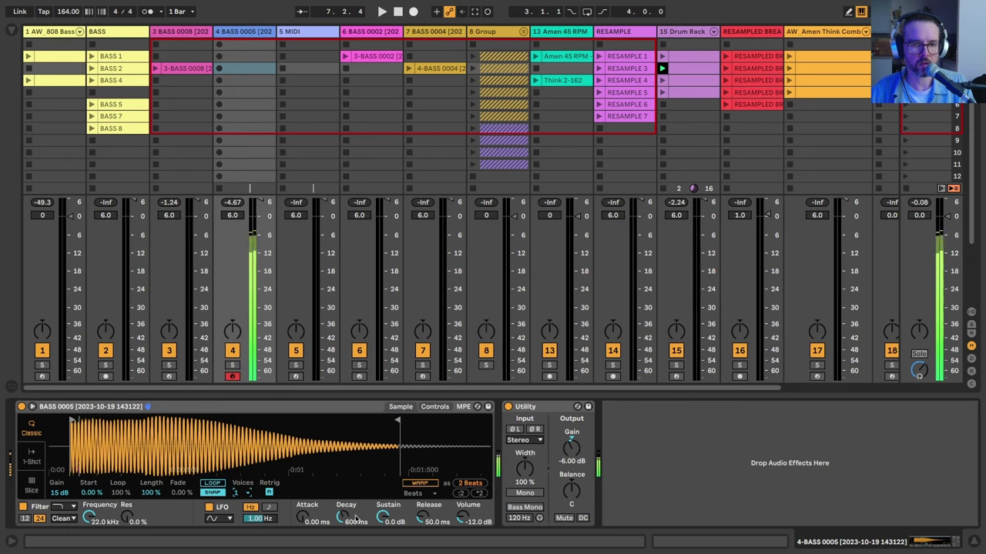
pyautogui.click(155, 69)
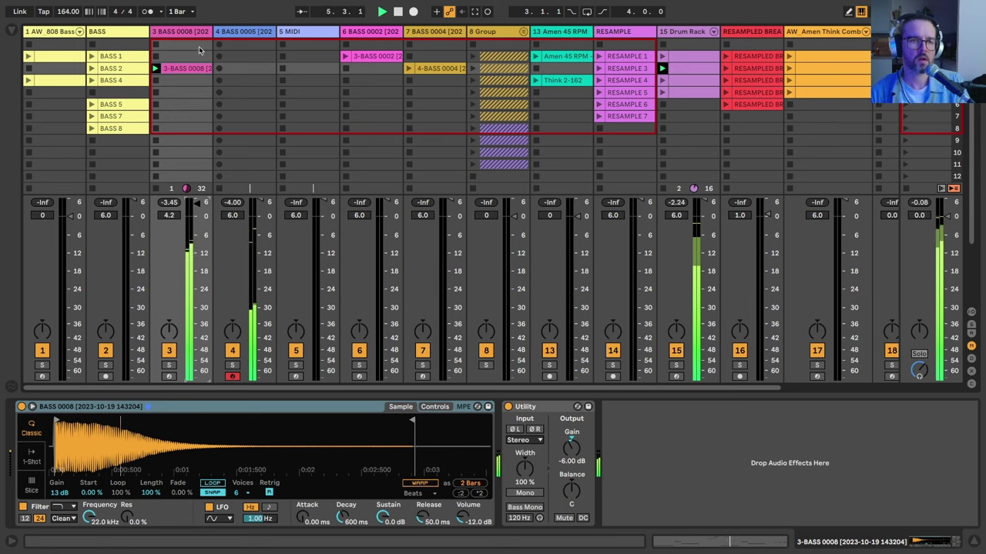
# Deactivate the first two notes and the final notes of the 3-BASS 0008 clip.
pyautogui.press('space')
pyautogui.doubleClick(190, 68)
pyautogui.press('space')
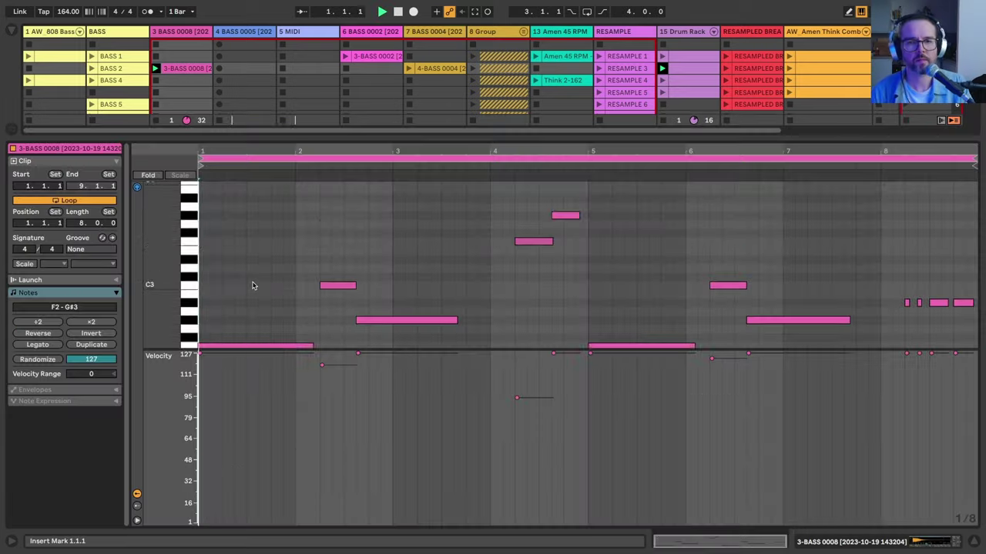
pyautogui.moveTo(588, 202); pyautogui.dragTo(490, 253)
pyautogui.press('0')
pyautogui.moveTo(880, 282); pyautogui.dragTo(982, 321)
pyautogui.press('0')
pyautogui.hotkey('shift', 'Tab')
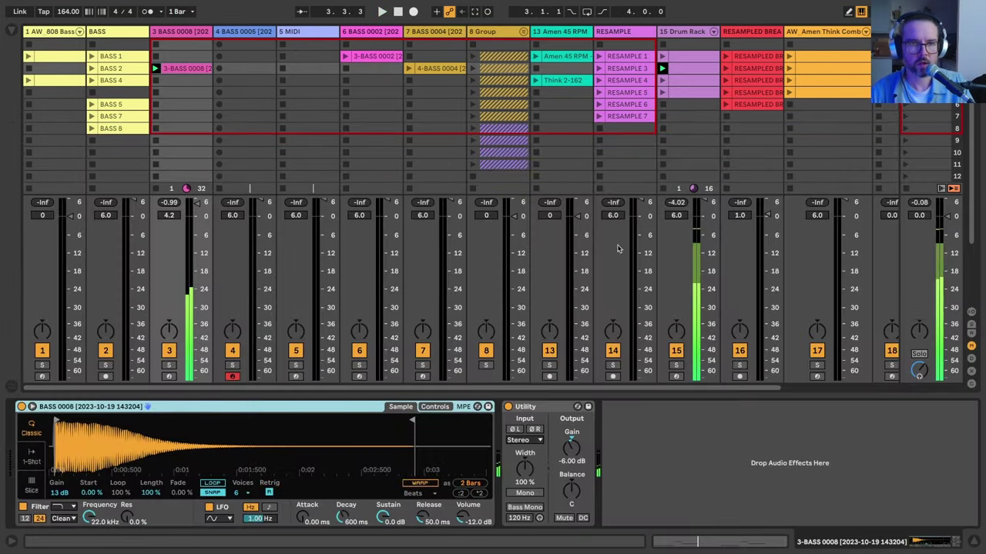
# Record 4-BASS 0005 on track 4, crop it to 8 bars, and set its volume to 1.6 dB.
pyautogui.click(222, 69)
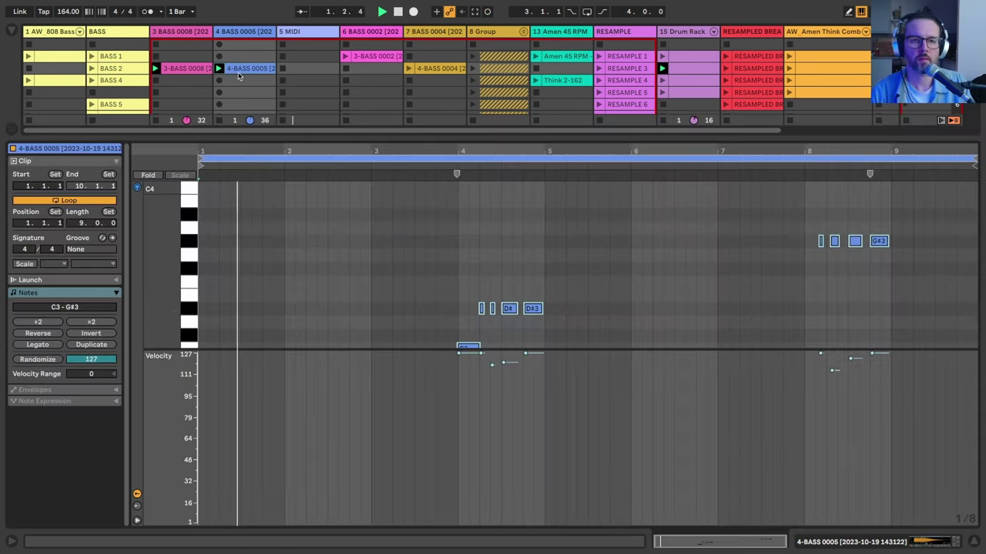
pyautogui.doubleClick(236, 68)
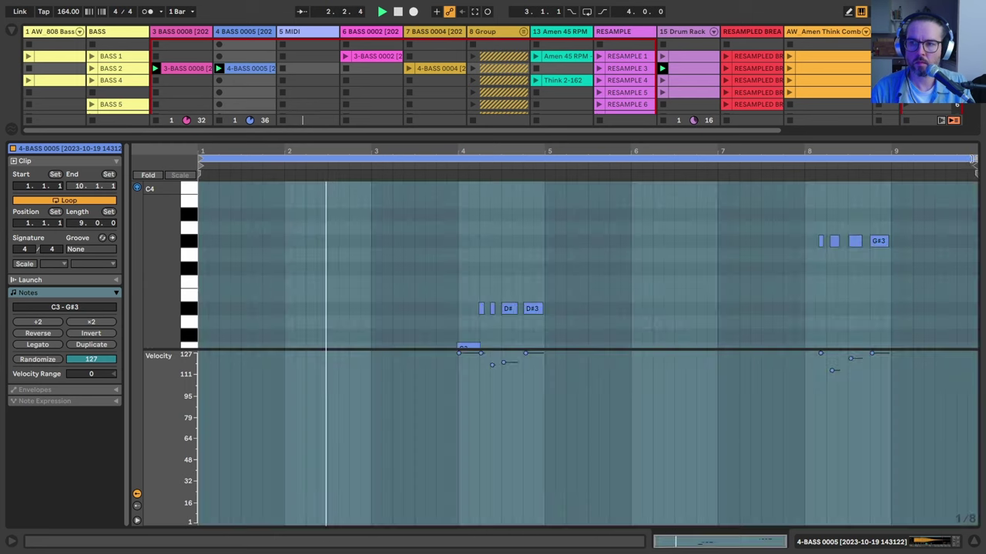
pyautogui.moveTo(972, 159); pyautogui.dragTo(891, 158)
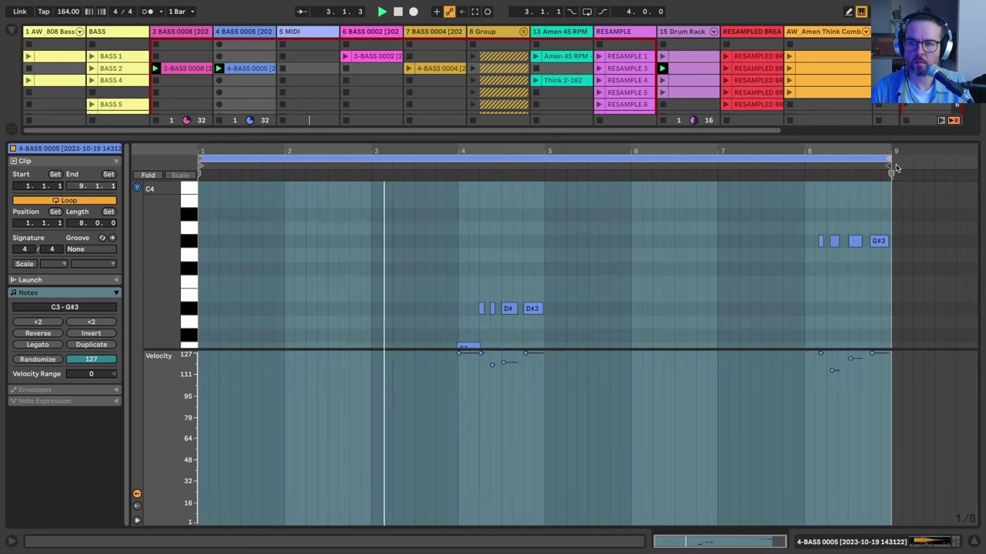
pyautogui.rightClick(663, 220)
pyautogui.click(678, 271)
pyautogui.hotkey('shift', 'Tab')
pyautogui.hotkey('shift', 'Tab')
pyautogui.hotkey('ctrl', 'a')
pyautogui.scroll(-2, 455, 271)
pyautogui.hotkey('shift', 'Tab')
pyautogui.moveTo(230, 215); pyautogui.dragTo(229, 232)
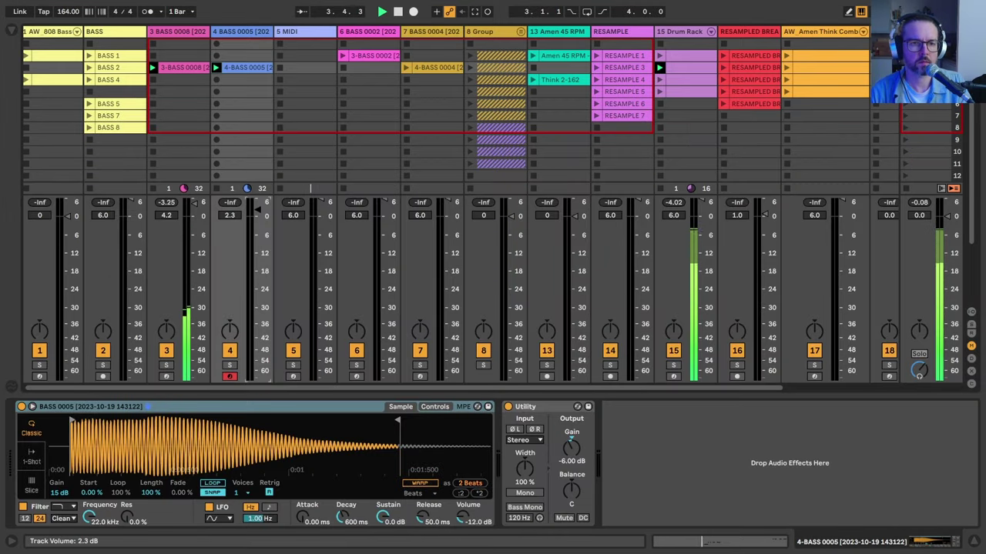
pyautogui.moveTo(230, 215); pyautogui.dragTo(230, 212)
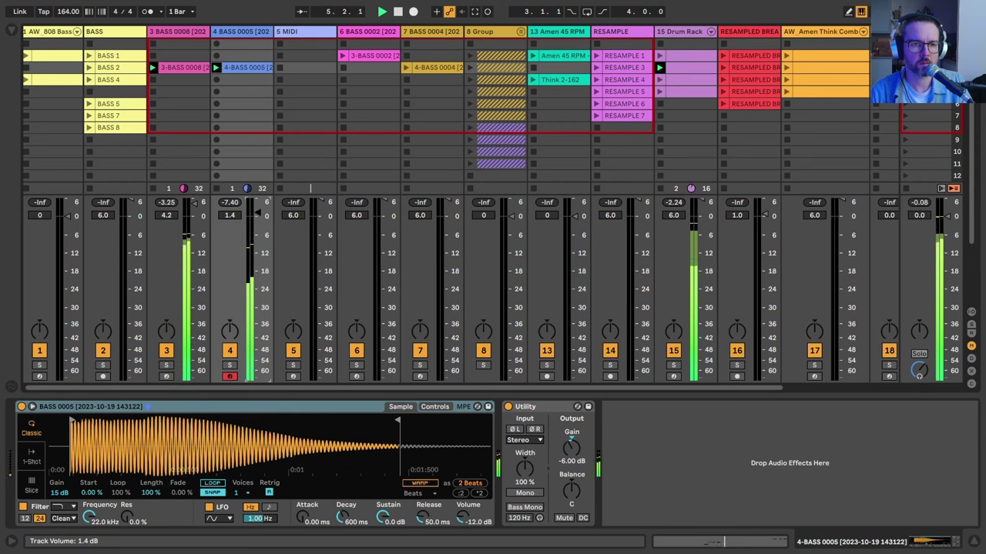
# Load BASS 0007 into a Simpler on track 5, arm the track, and record its clip.
pyautogui.click(283, 39)
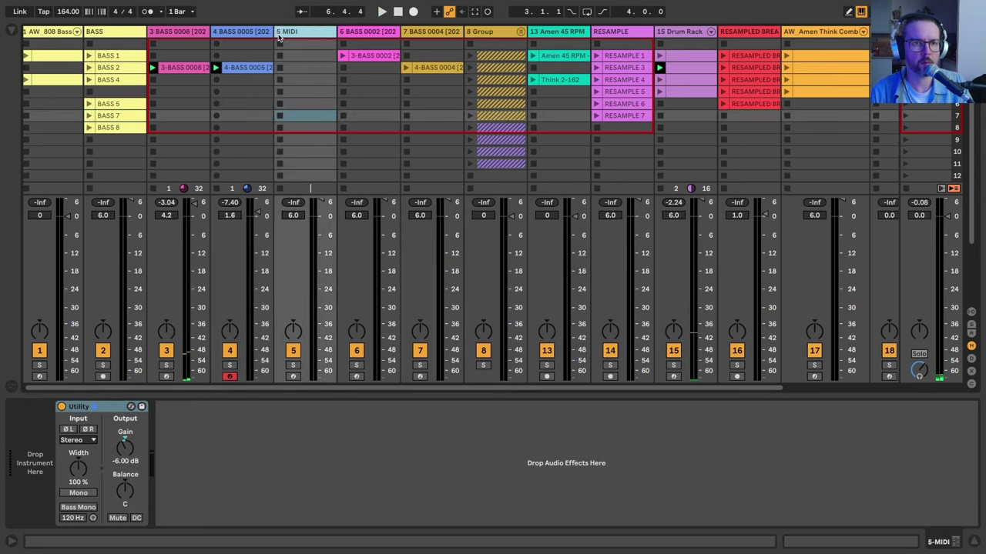
pyautogui.moveTo(279, 39); pyautogui.dragTo(39, 462)
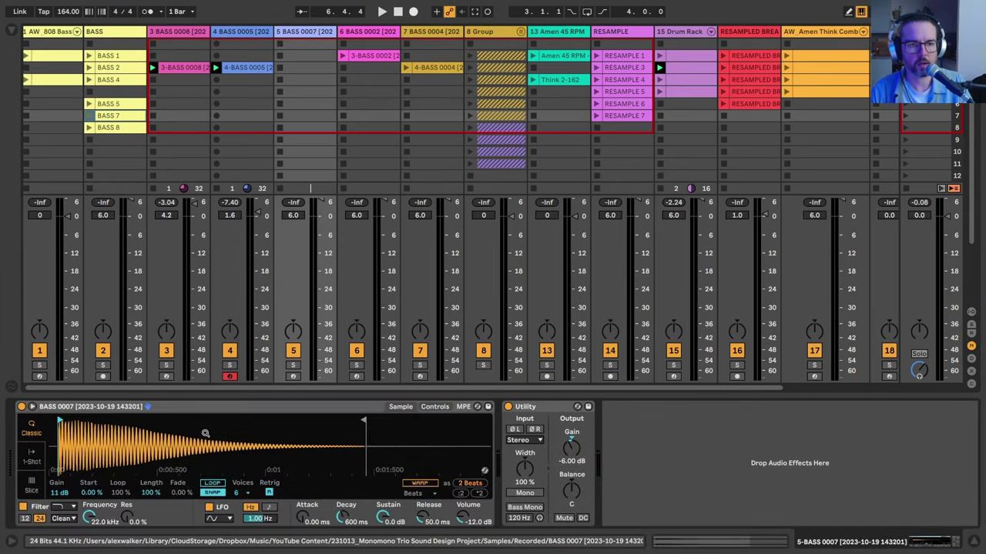
pyautogui.click(293, 376)
pyautogui.click(279, 79)
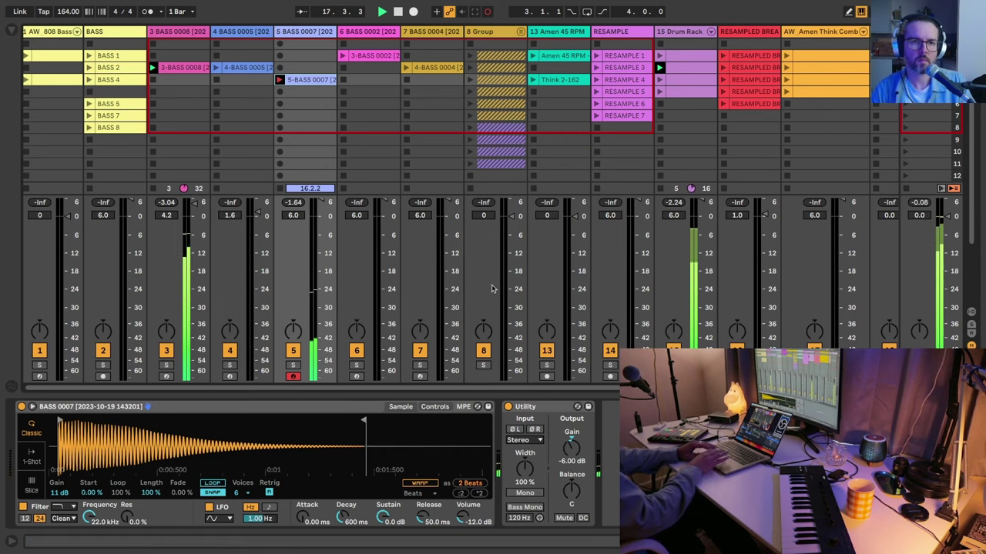
# Set the 5-BASS 0007 clip's loop end to bar 17 and crop it to 16 bars.
pyautogui.hotkey('shift', 'Tab')
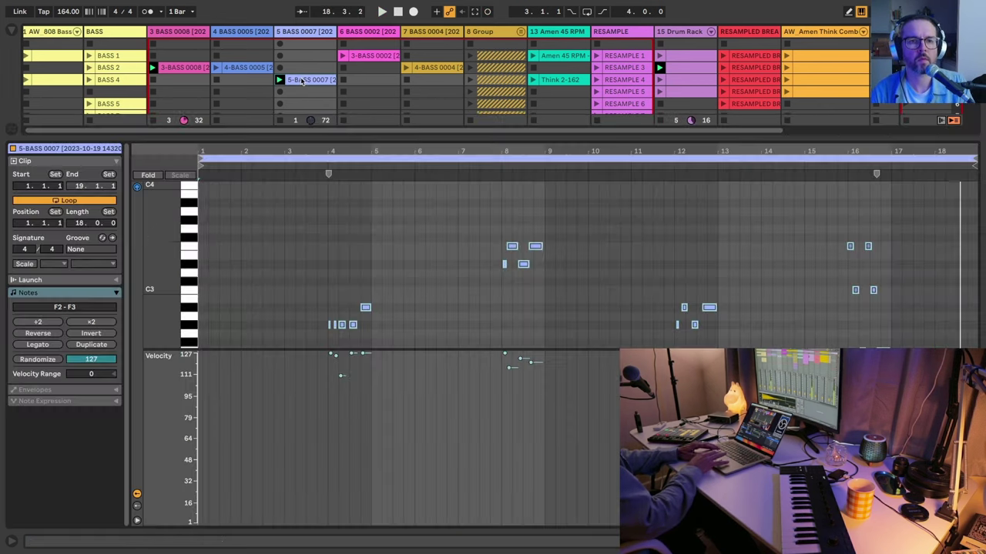
pyautogui.moveTo(976, 163); pyautogui.dragTo(891, 163)
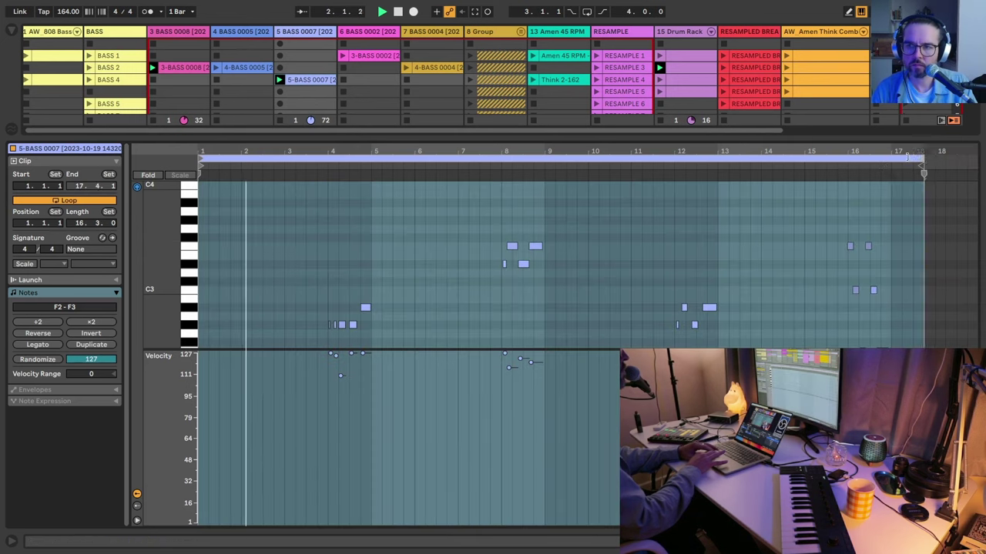
pyautogui.rightClick(794, 191)
pyautogui.click(820, 245)
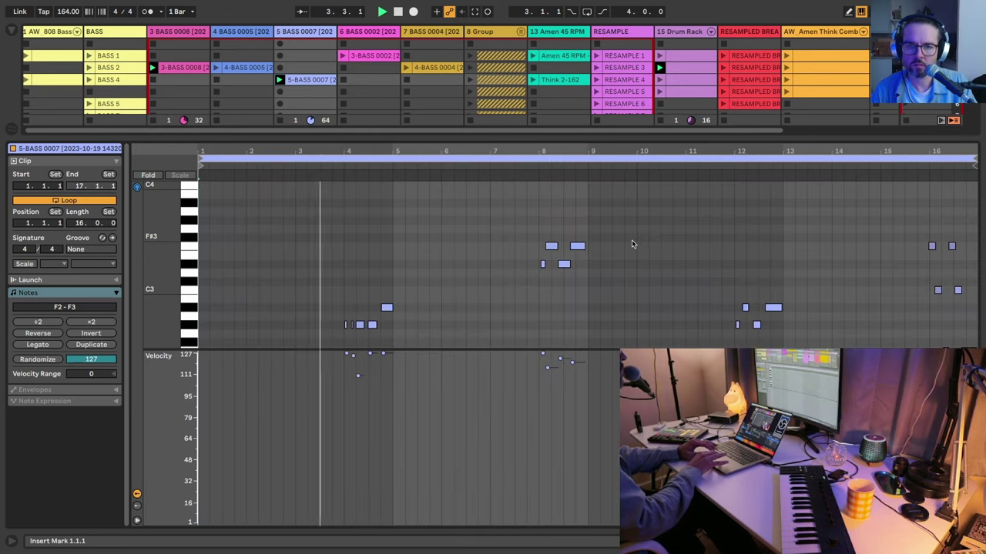
pyautogui.hotkey('ctrl', 'a')
pyautogui.scroll(-3, 605, 297)
pyautogui.scroll(-2, 604, 298)
pyautogui.scroll(3, 604, 297)
pyautogui.hotkey('shift', 'Tab')
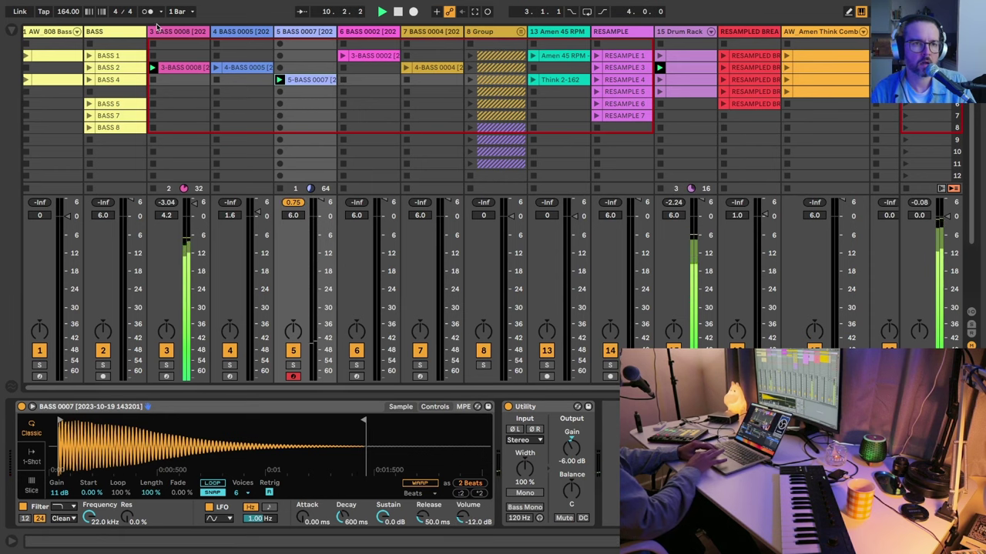
# Make track 3's Utility output mono and record another clip on track 3.
pyautogui.click(157, 31)
pyautogui.click(522, 493)
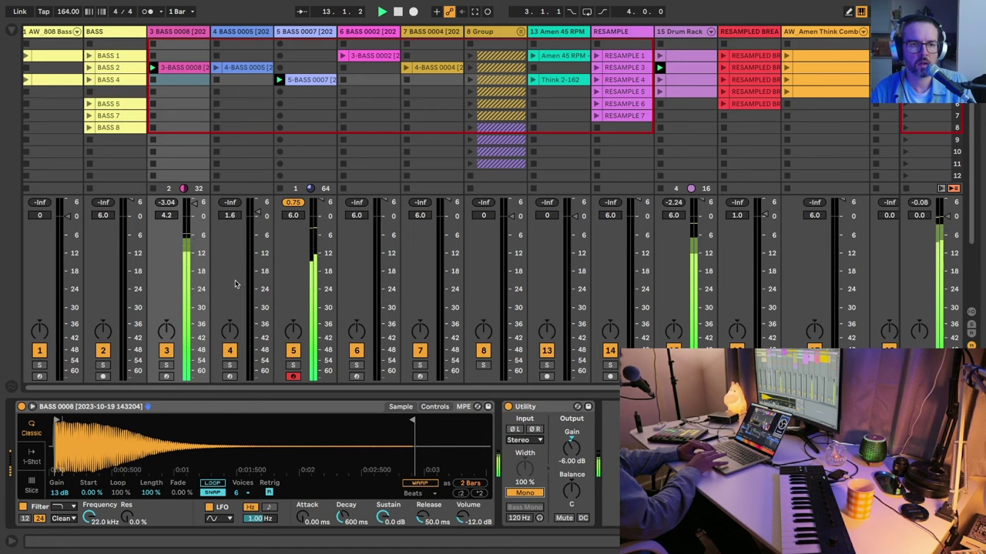
pyautogui.click(152, 79)
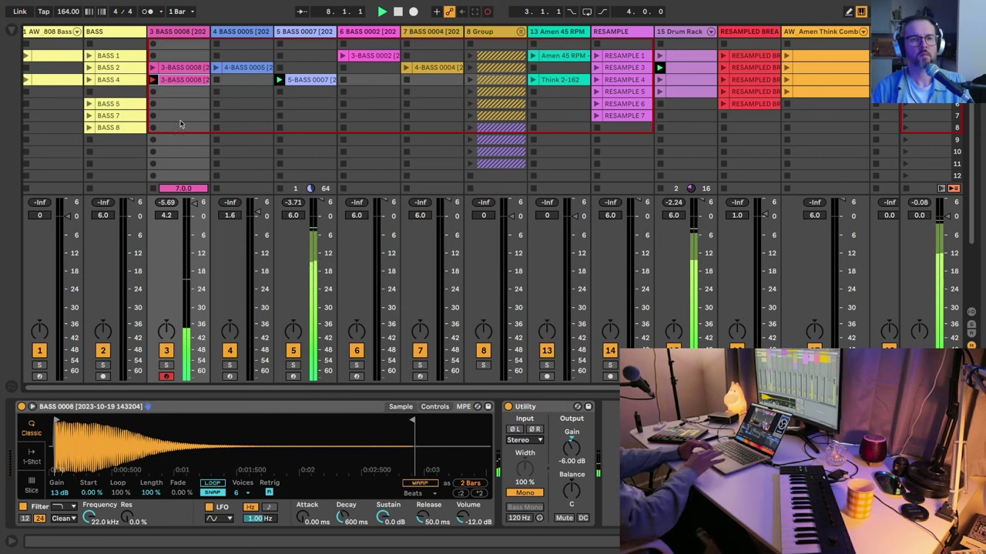
# Crop the new 3-BASS 0008 clip to its loop region.
pyautogui.doubleClick(181, 80)
pyautogui.rightClick(703, 249)
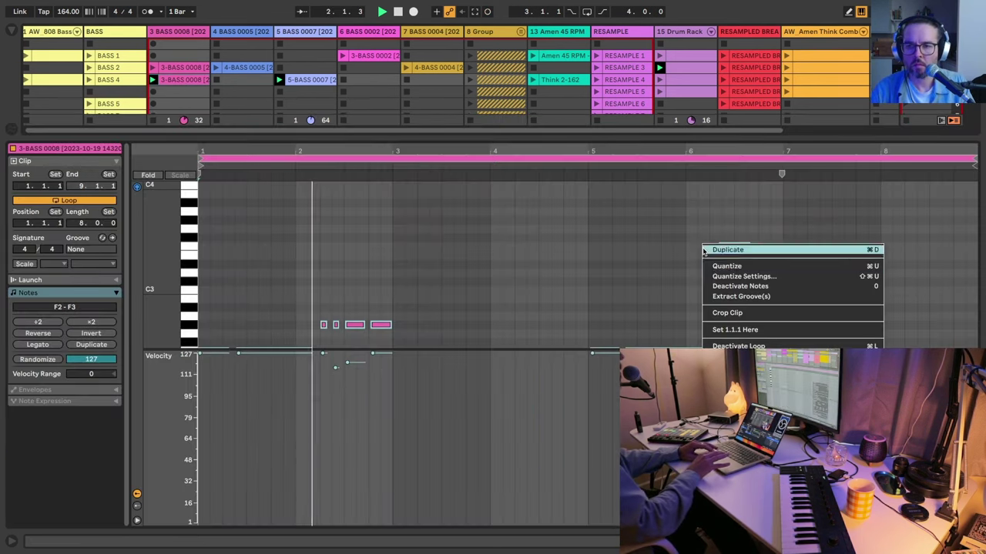
pyautogui.click(716, 313)
pyautogui.hotkey('shift', 'Tab')
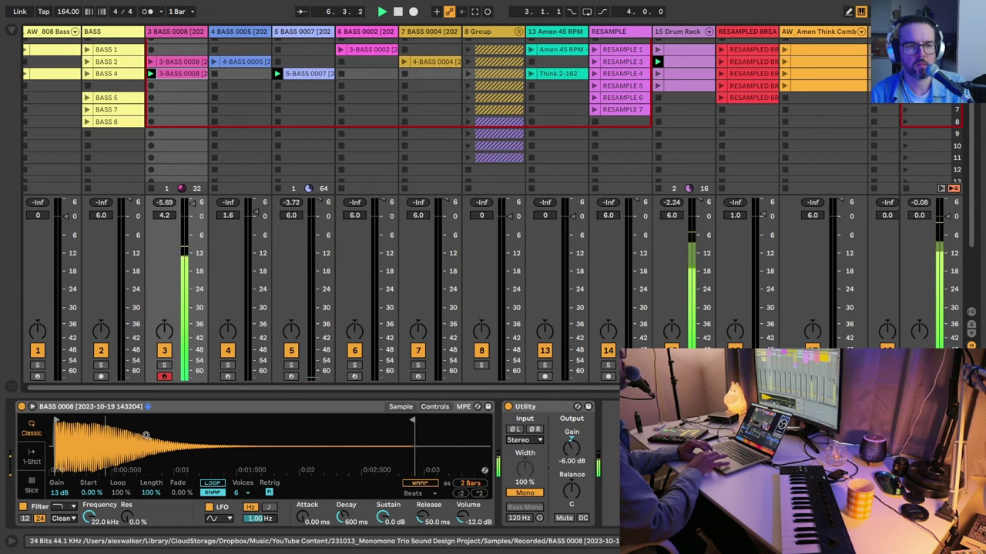
# Move the C3 note an eighth later and raise the long low note to G#2.
pyautogui.hotkey('shift', 'Tab')
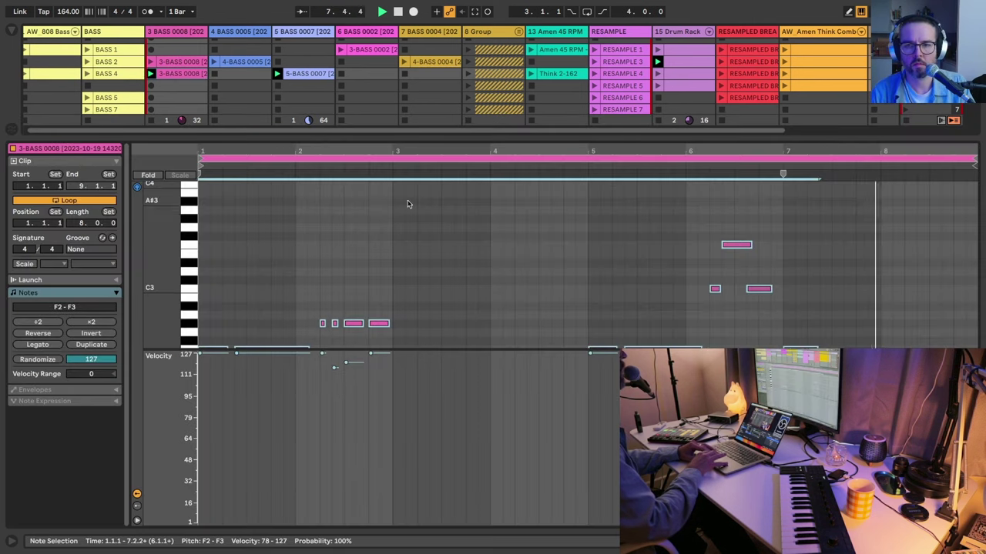
pyautogui.moveTo(778, 192); pyautogui.dragTo(677, 280)
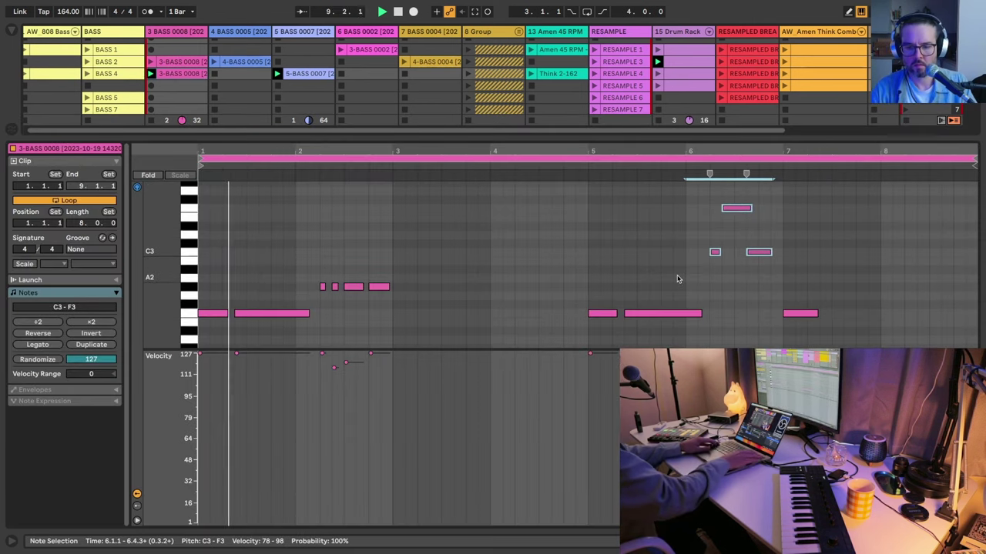
pyautogui.moveTo(759, 252); pyautogui.dragTo(771, 252)
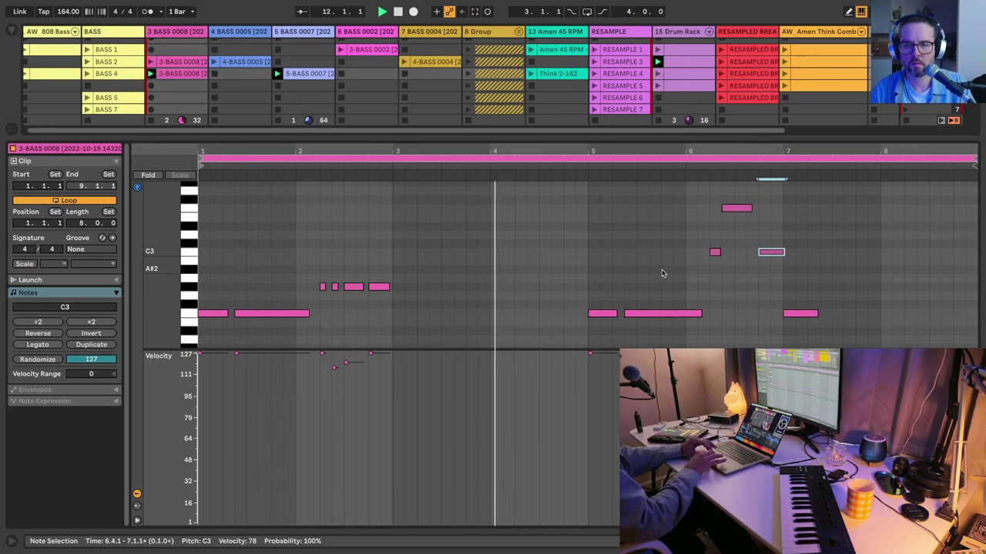
pyautogui.scroll(-2, 670, 262)
pyautogui.click(654, 290)
pyautogui.press('Up')
pyautogui.press('Up')
pyautogui.press('Up')
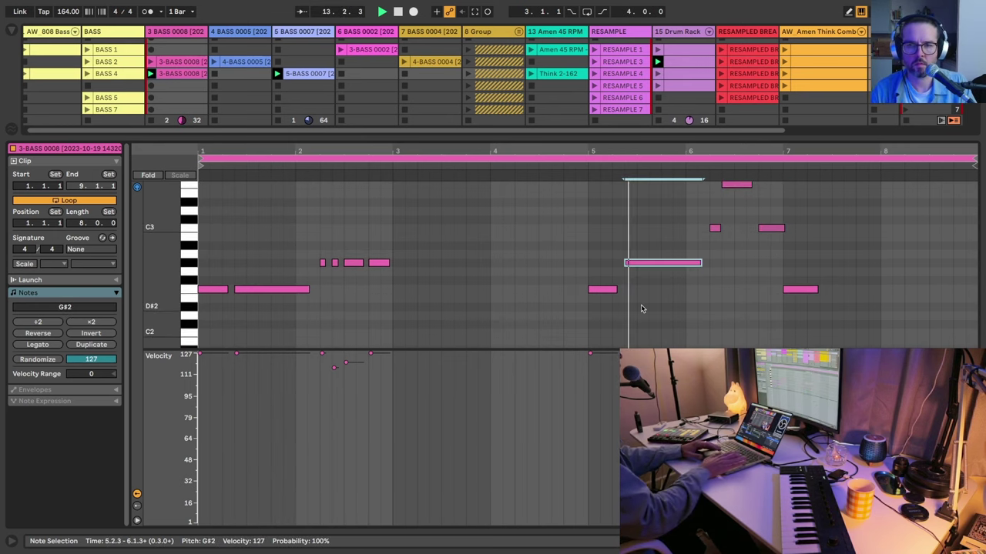
# Set the track 3 bass Simpler to 1 voice.
pyautogui.hotkey('shift', 'Tab')
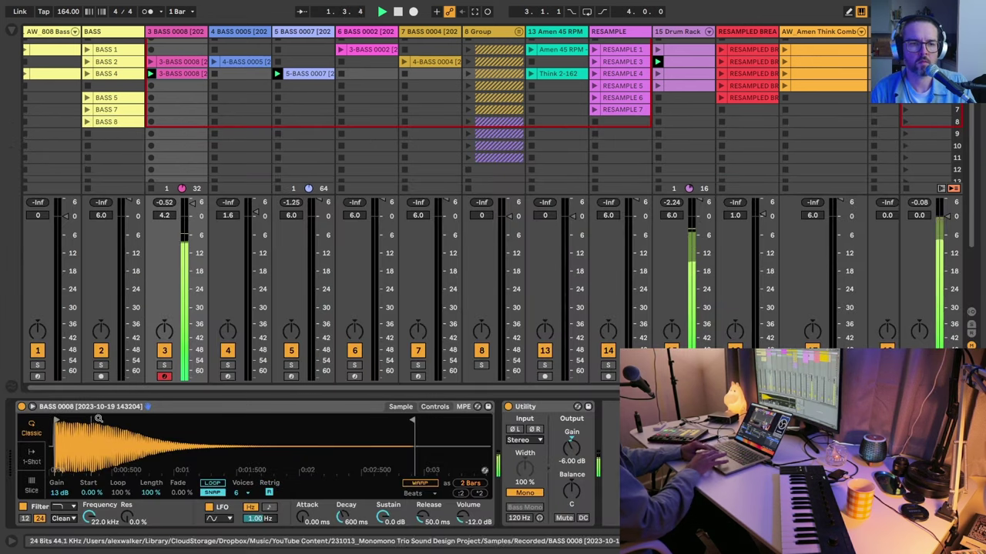
pyautogui.click(240, 493)
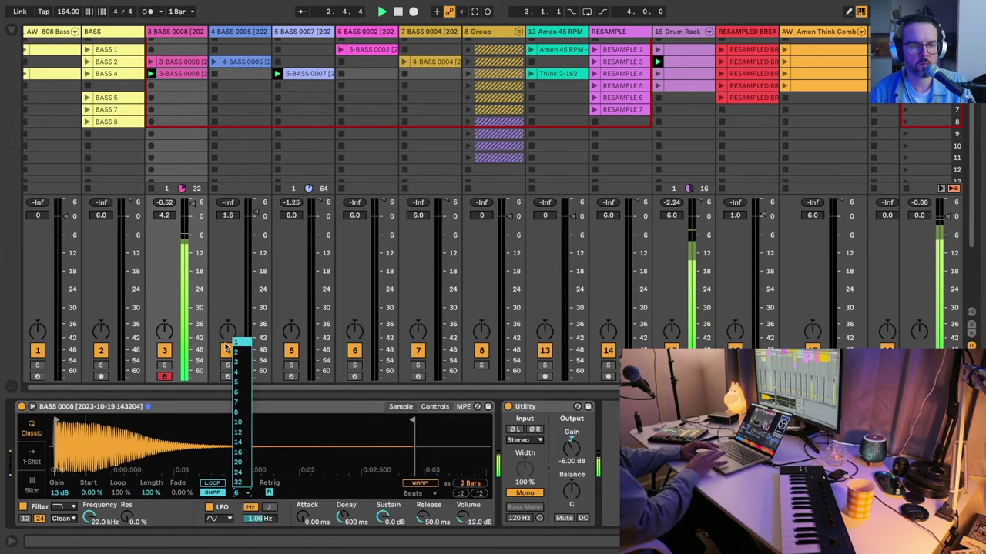
pyautogui.click(189, 348)
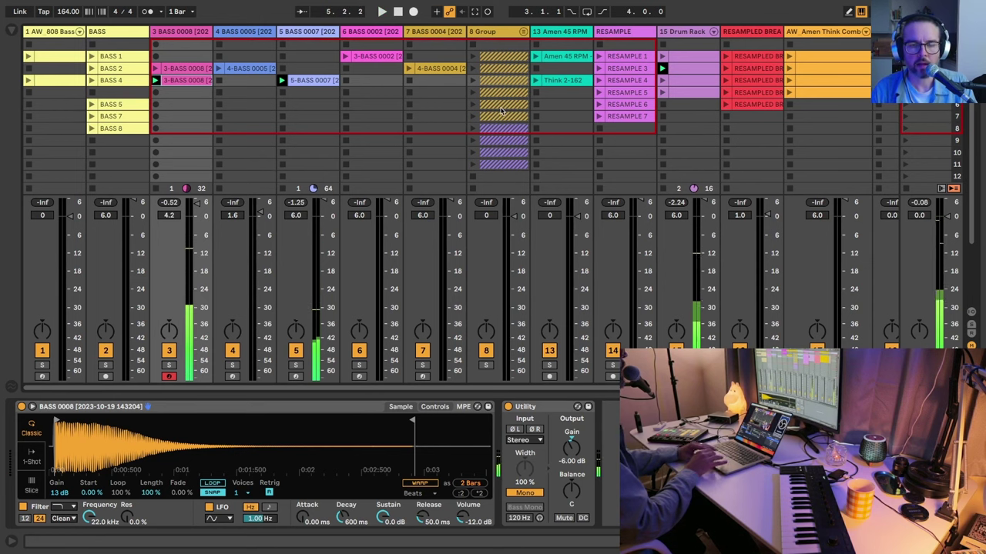
pyautogui.hscroll(1, 501, 112)
pyautogui.hscroll(2, 501, 113)
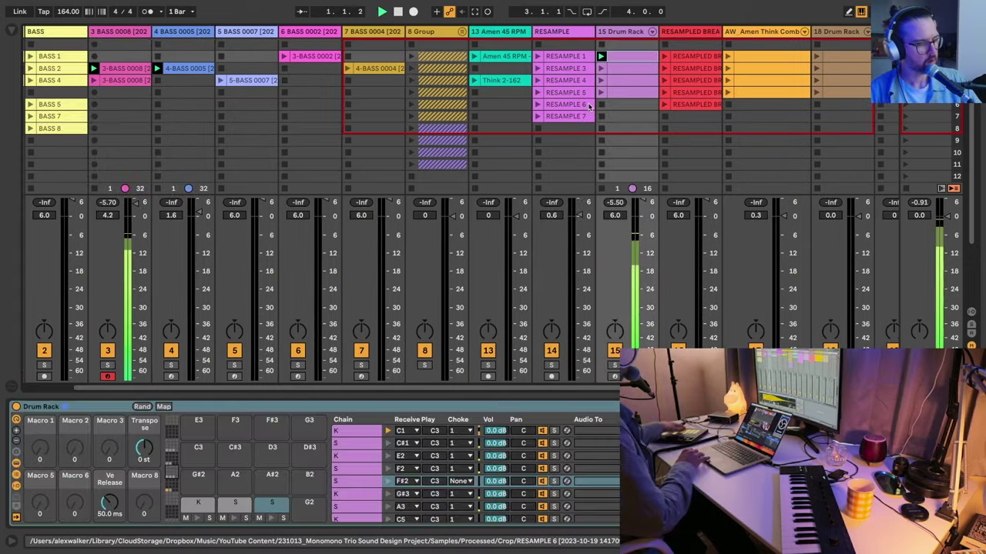
pyautogui.hscroll(-2, 501, 113)
# Show the Drum Rack devices and switch between the row 1, 2 and 4 break clips.
pyautogui.click(589, 108)
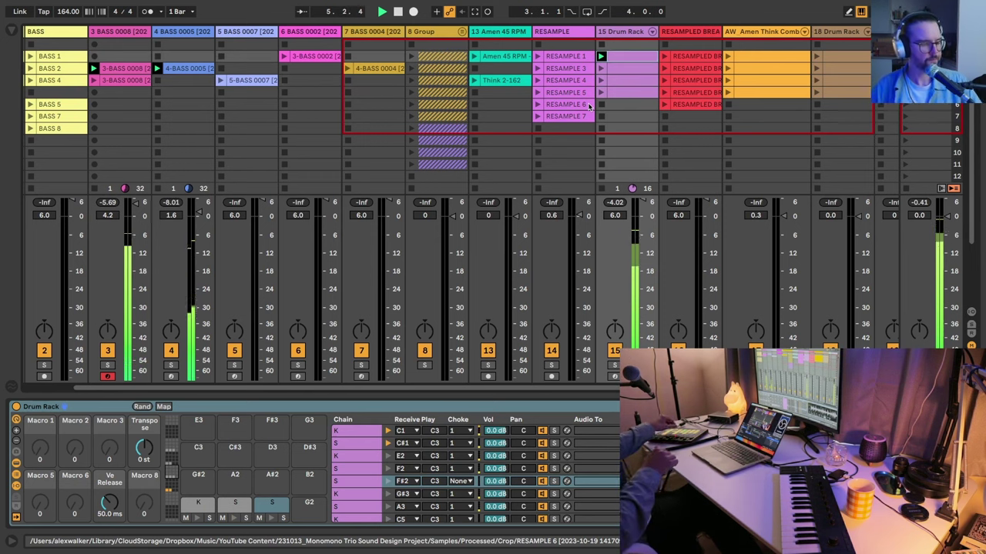
pyautogui.press('Down')
pyautogui.press('Down')
pyautogui.press('Return')
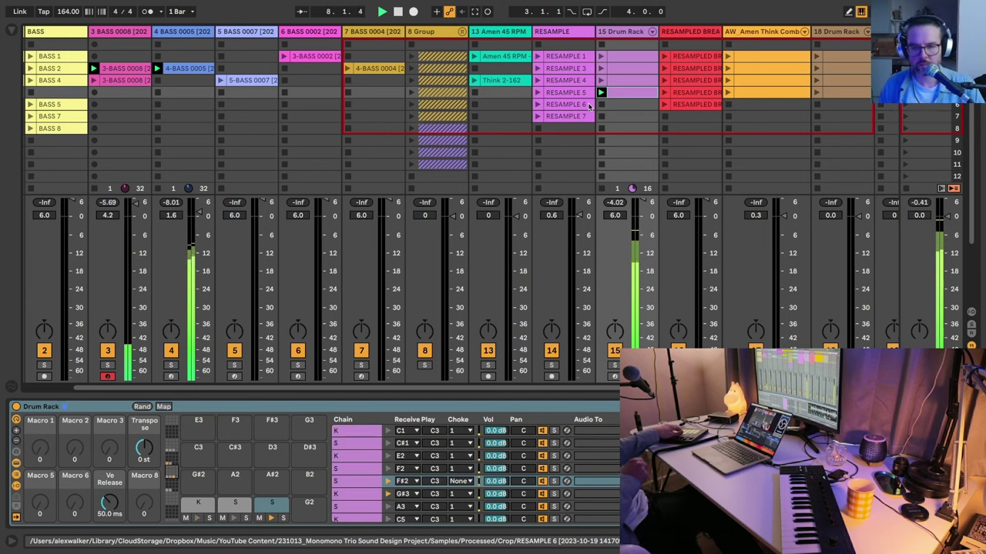
pyautogui.press('Up')
pyautogui.press('Up')
pyautogui.press('Up')
pyautogui.press('Return')
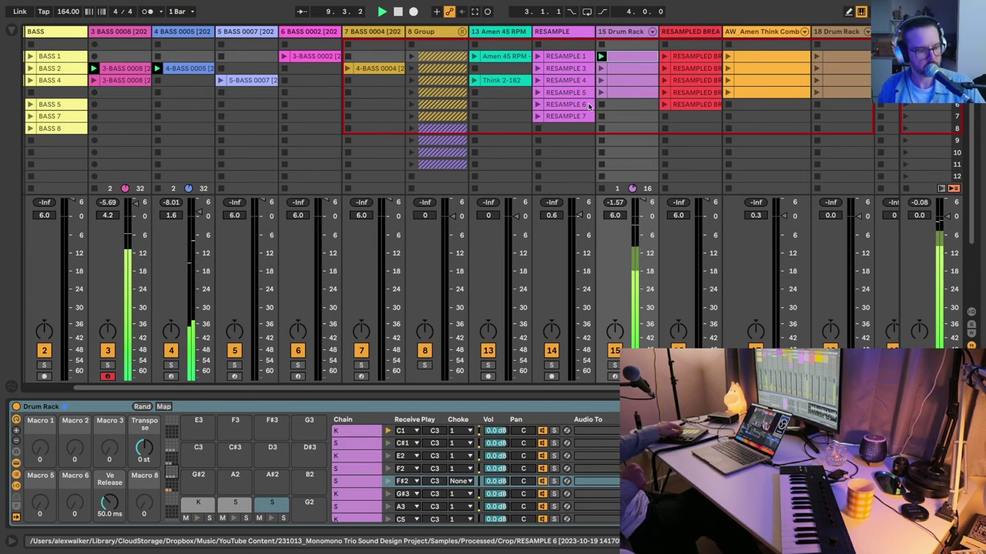
pyautogui.press('Down')
pyautogui.press('Return')
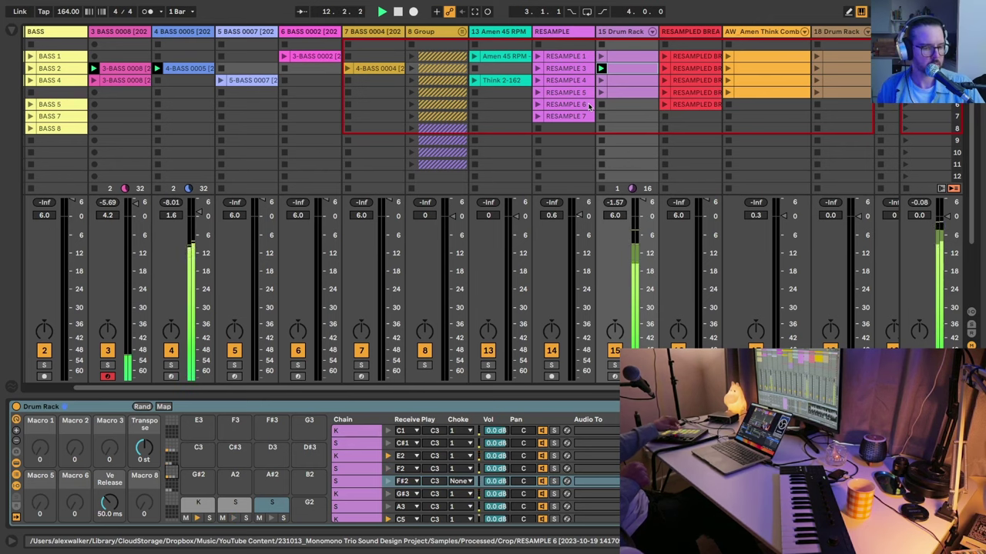
pyautogui.press('Up')
pyautogui.press('Return')
pyautogui.press('Down')
pyautogui.press('Down')
pyautogui.press('Down')
pyautogui.press('Return')
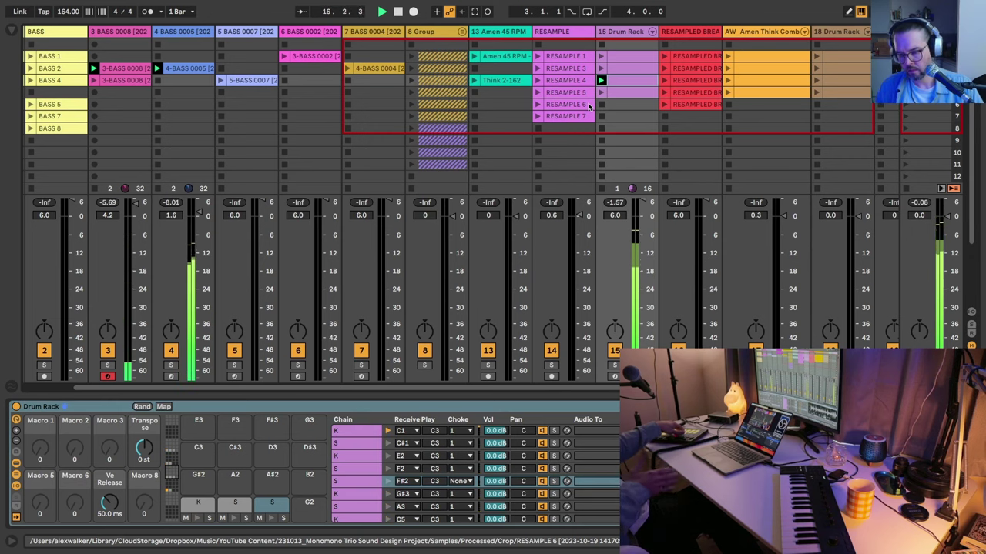
pyautogui.press('Up')
pyautogui.press('Up')
pyautogui.press('Up')
pyautogui.press('Return')
pyautogui.press('Down')
pyautogui.press('Down')
pyautogui.press('Down')
pyautogui.press('Return')
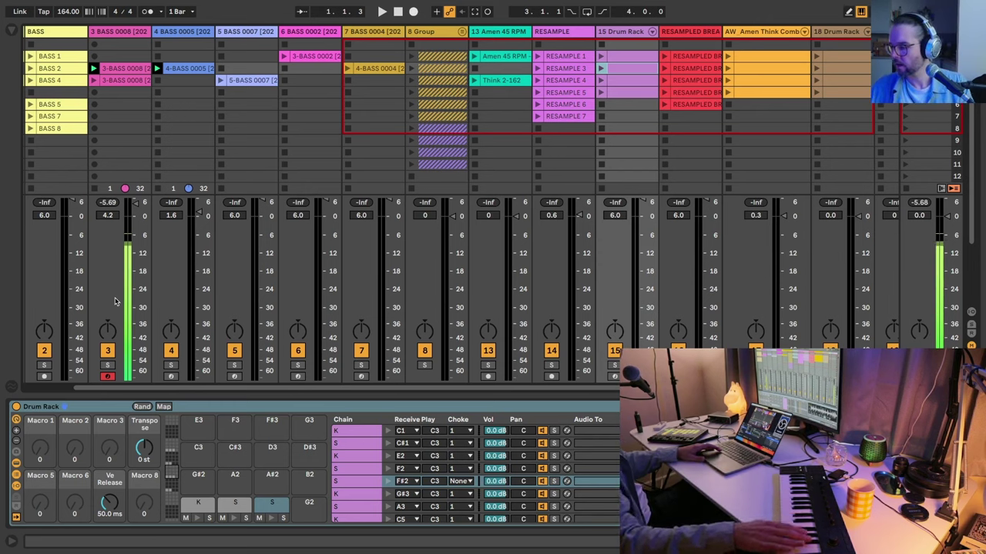
pyautogui.hscroll(2, 383, 86)
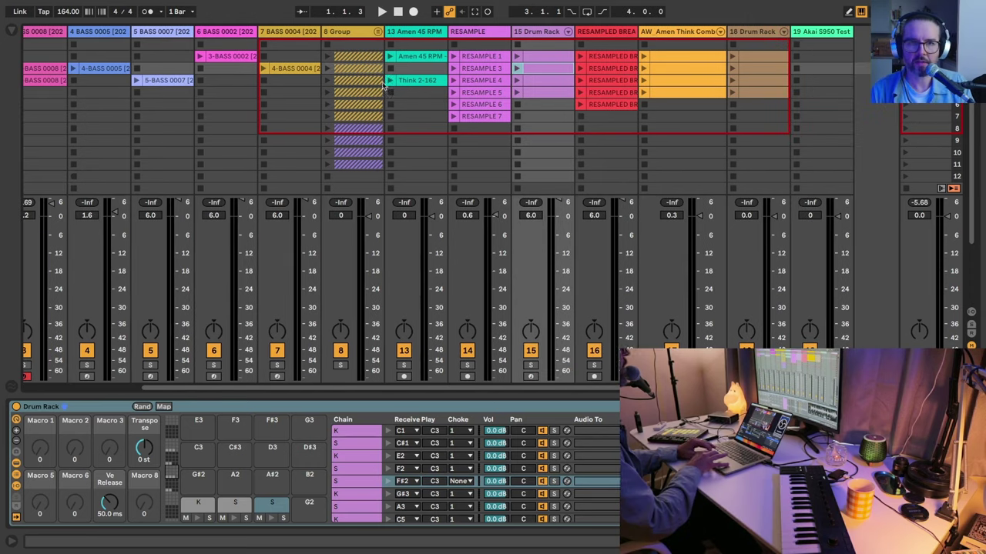
# Unfold the group, select the JPG2 pad track, and open the browser.
pyautogui.click(377, 32)
pyautogui.hscroll(2, 377, 31)
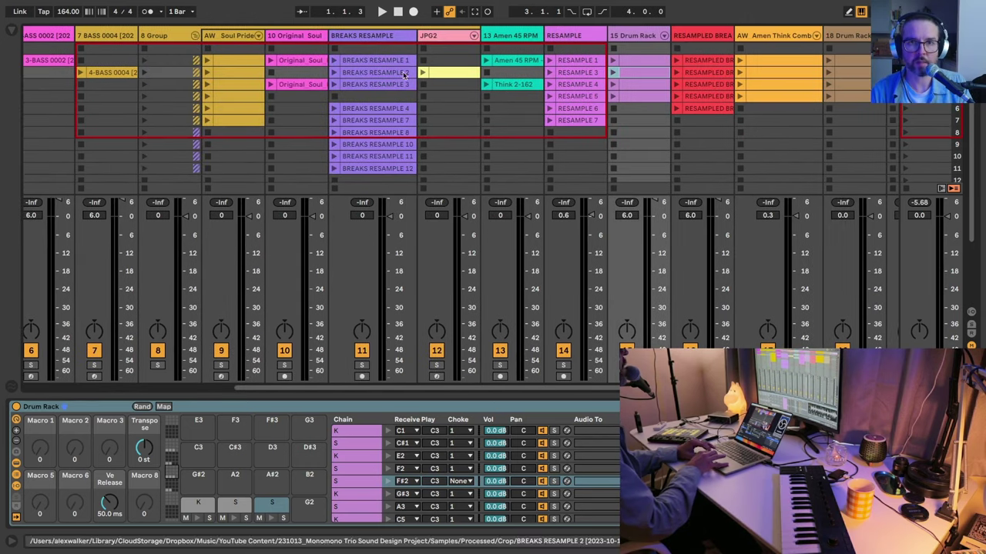
pyautogui.click(443, 36)
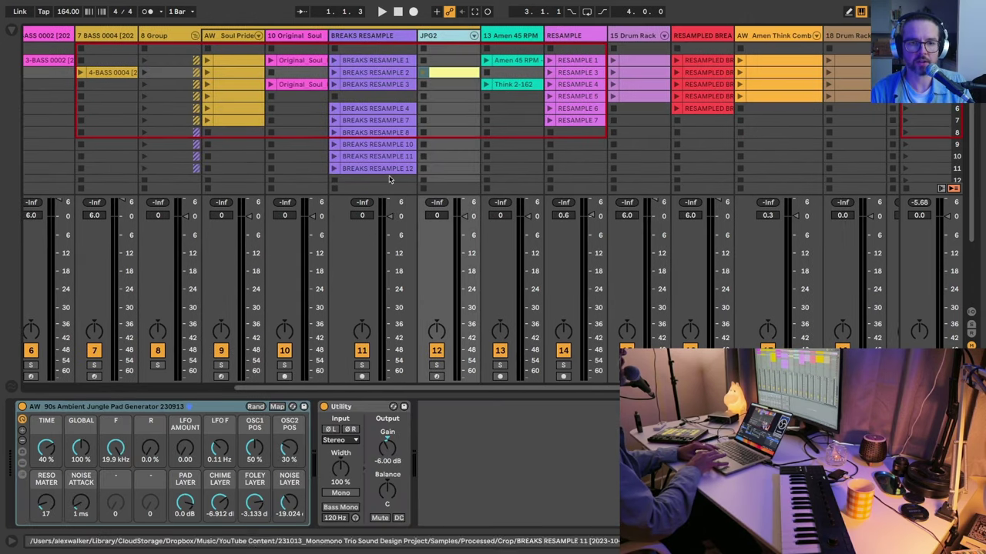
pyautogui.click(5, 23)
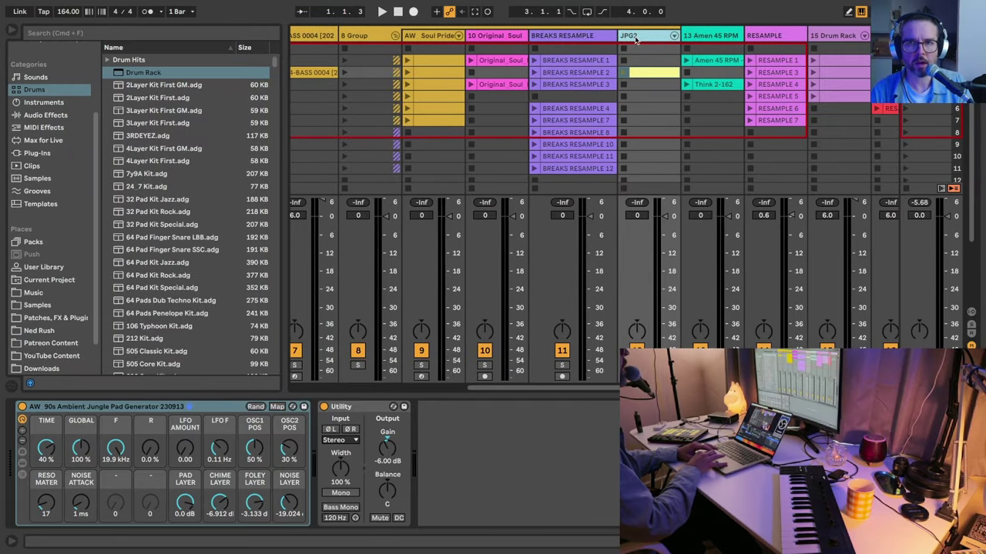
# Show the User Library's My Presets in a widened browser, sorted by date modified.
pyautogui.click(44, 412)
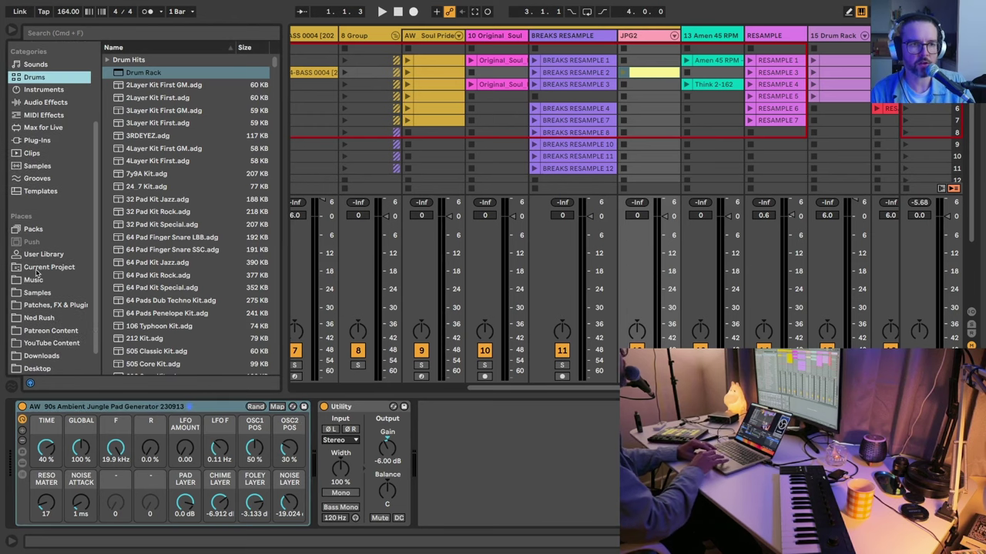
pyautogui.click(46, 279)
pyautogui.click(38, 256)
pyautogui.click(109, 61)
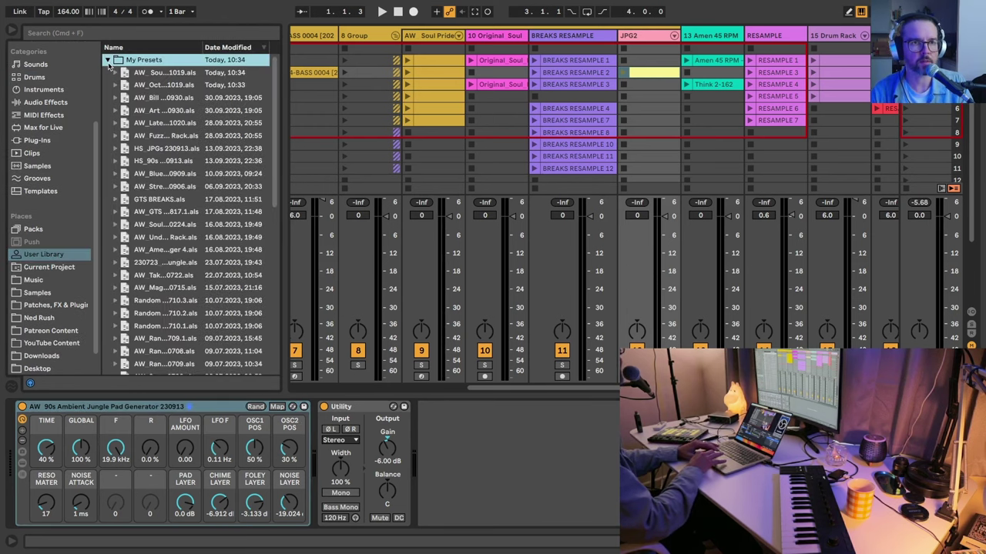
pyautogui.moveTo(283, 134); pyautogui.dragTo(416, 137)
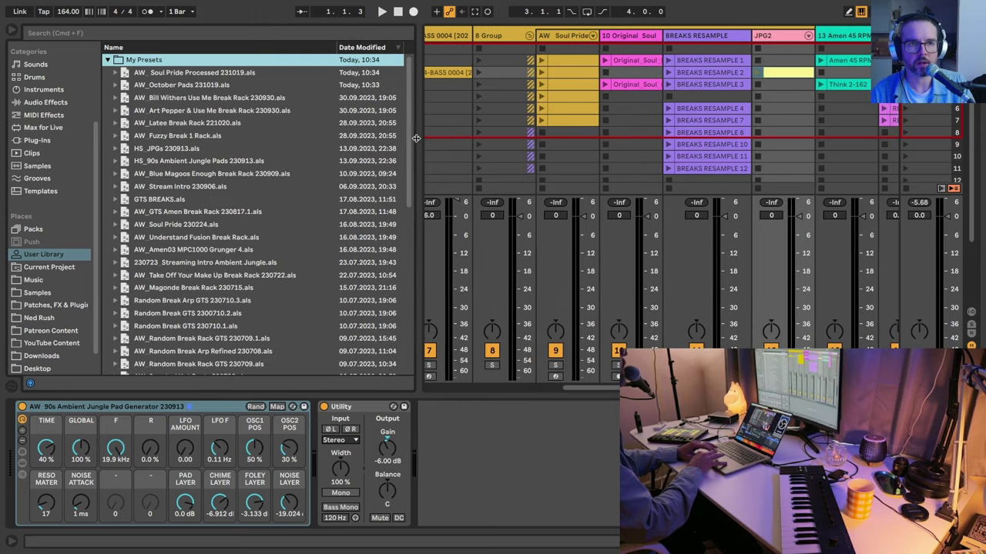
pyautogui.click(241, 48)
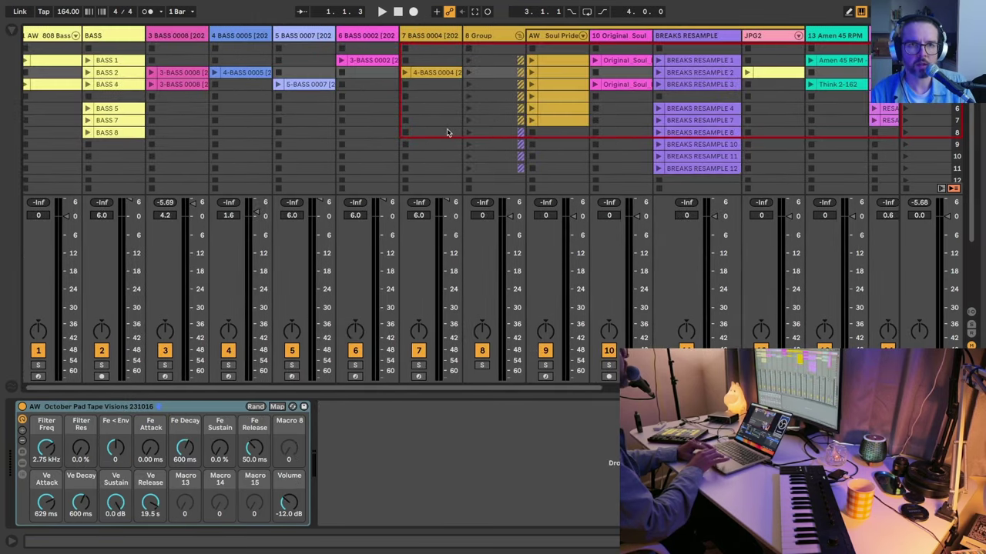
pyautogui.hscroll(5, 447, 132)
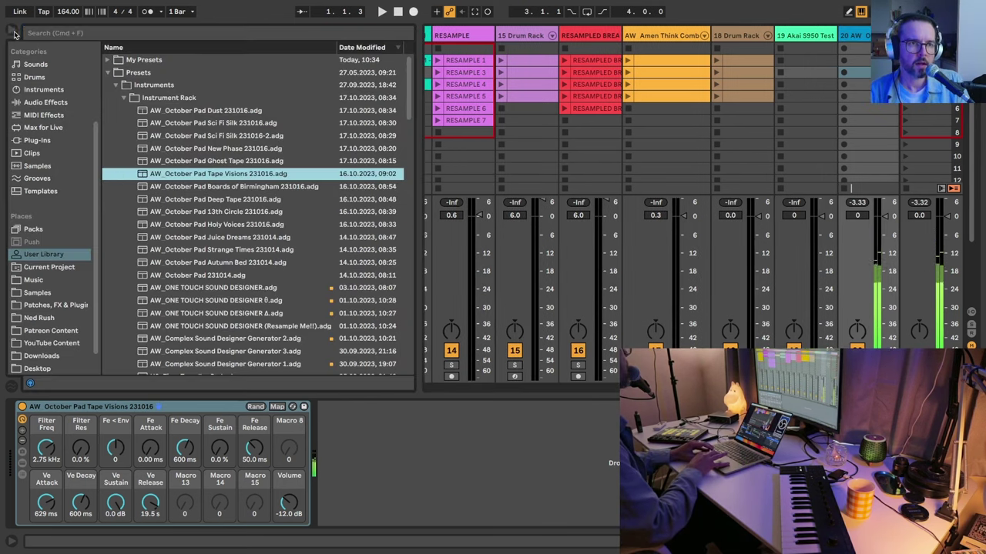
# Audition Ghost Tape and Boards of Birmingham, then load October Pad Deep Tape onto the track.
pyautogui.press('super+alt+b')
pyautogui.click(198, 164)
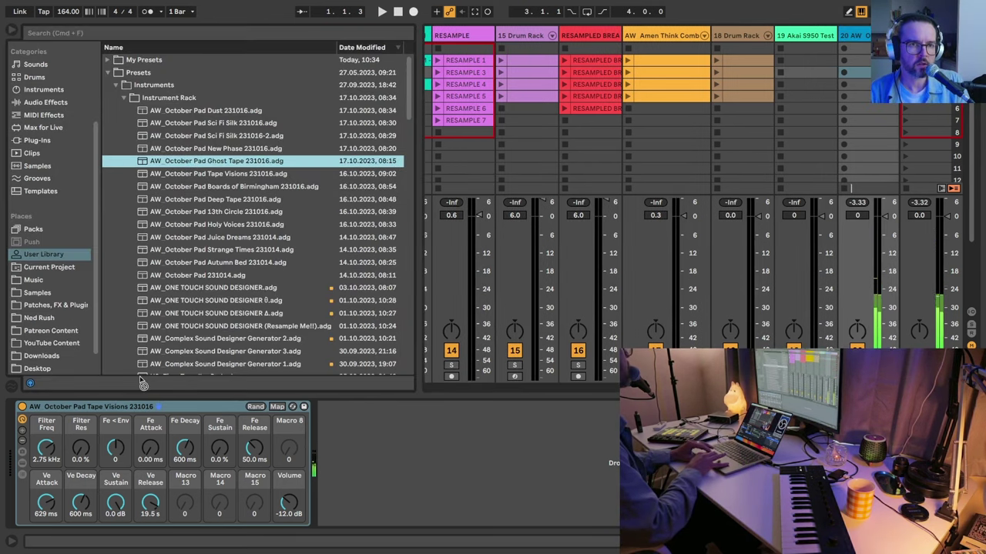
pyautogui.doubleClick(201, 189)
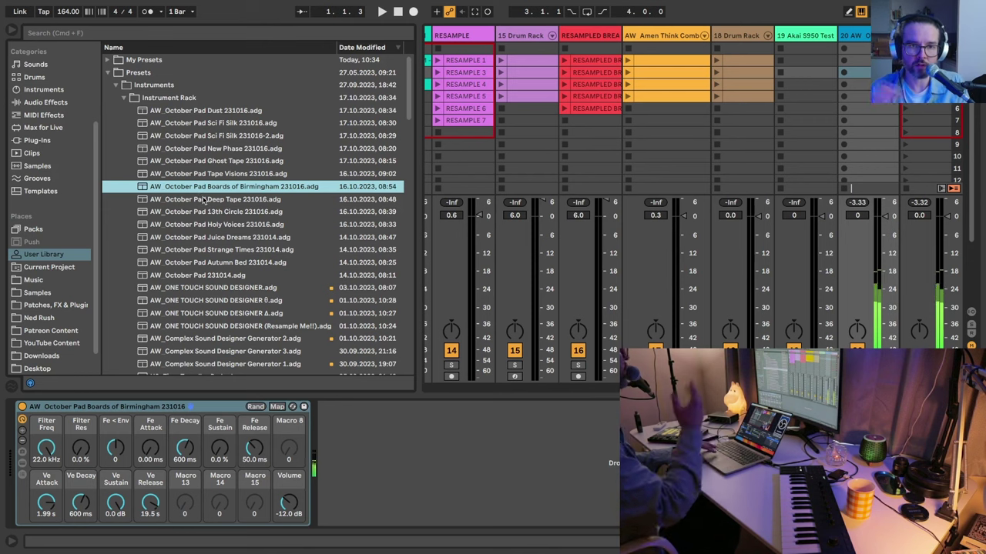
pyautogui.moveTo(204, 199); pyautogui.dragTo(148, 414)
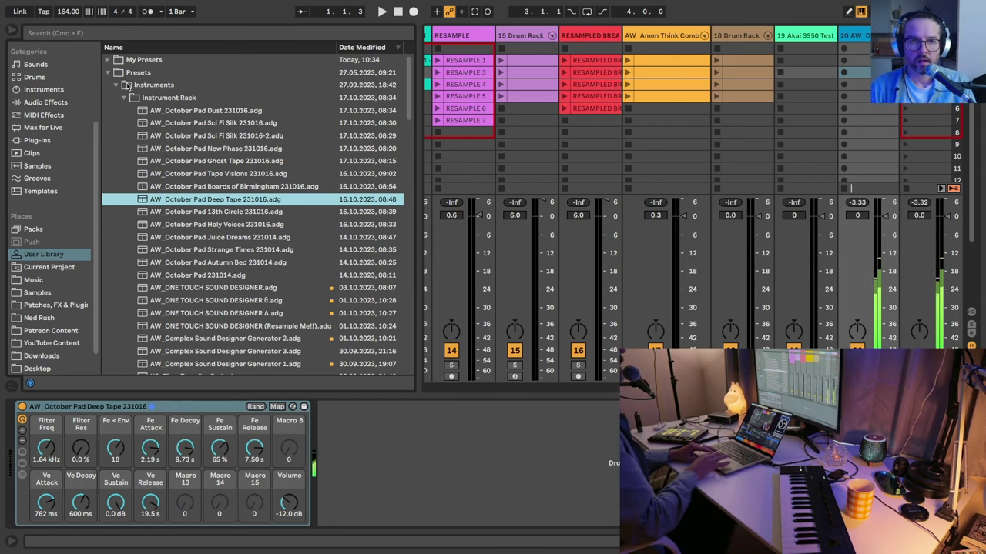
pyautogui.click(11, 33)
pyautogui.hscroll(-10, 415, 79)
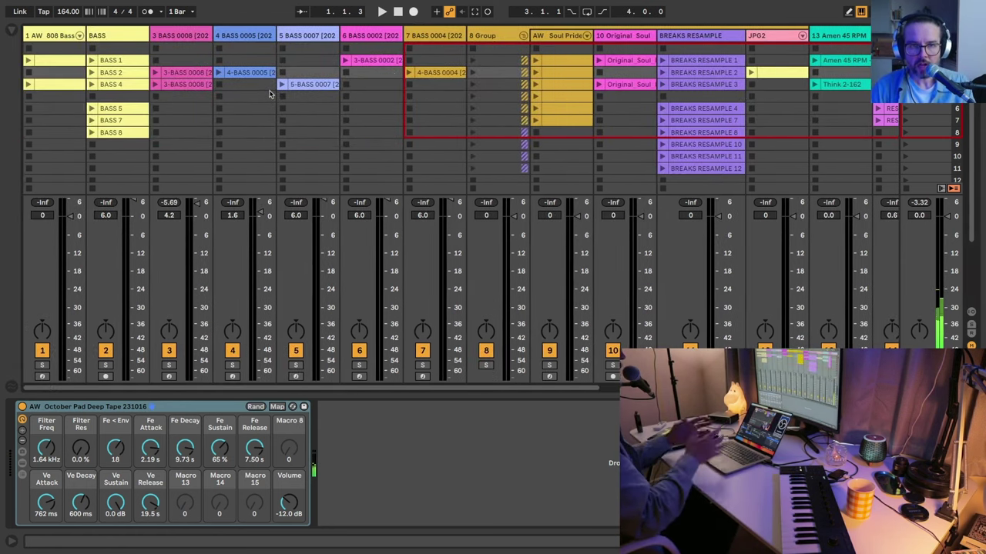
pyautogui.hscroll(5, 414, 79)
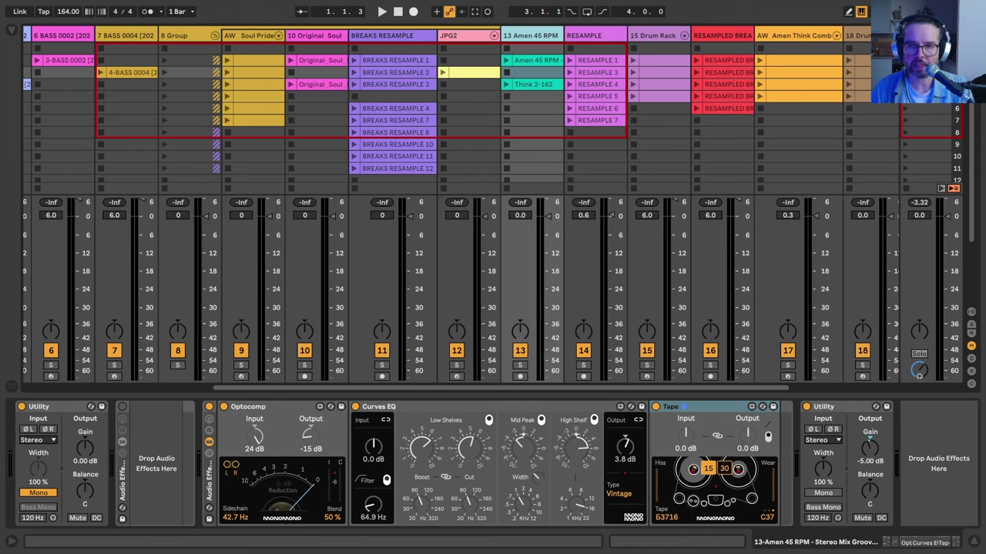
pyautogui.hscroll(-5, 505, 192)
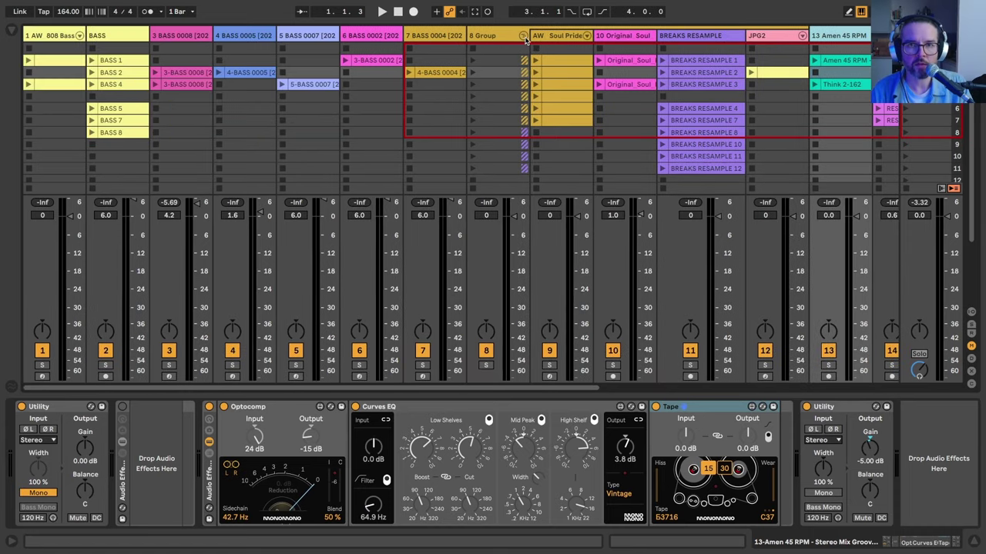
# Fold group track 8 to hide its pad and break tracks.
pyautogui.click(523, 31)
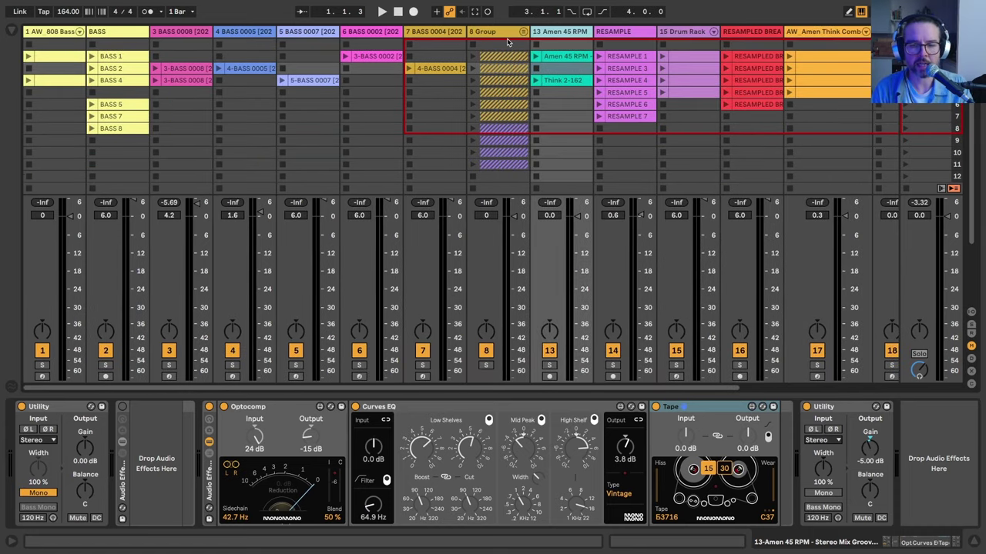